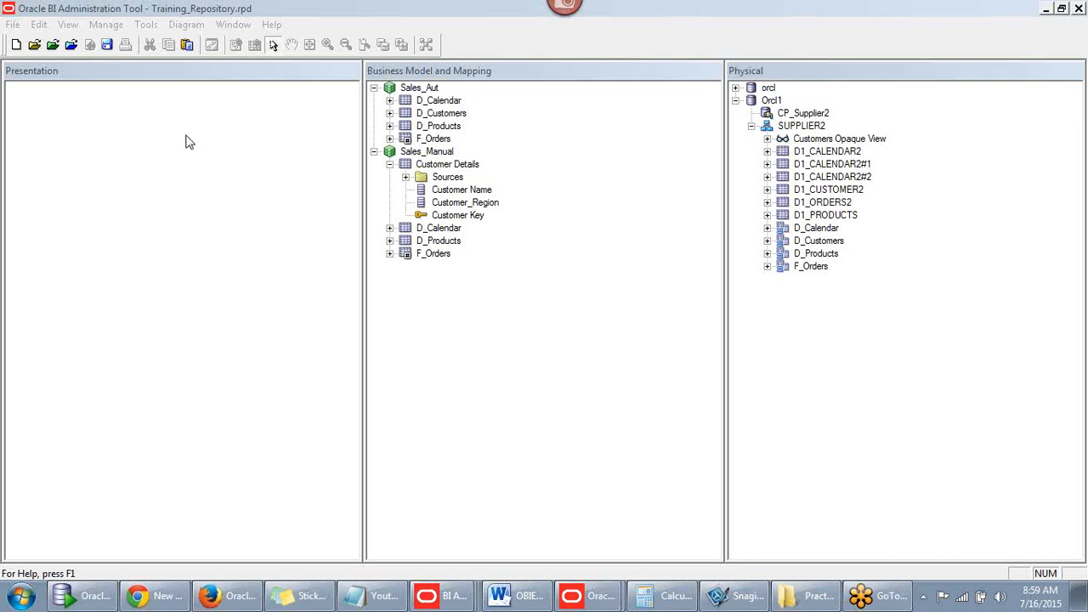
pyautogui.click(450, 347)
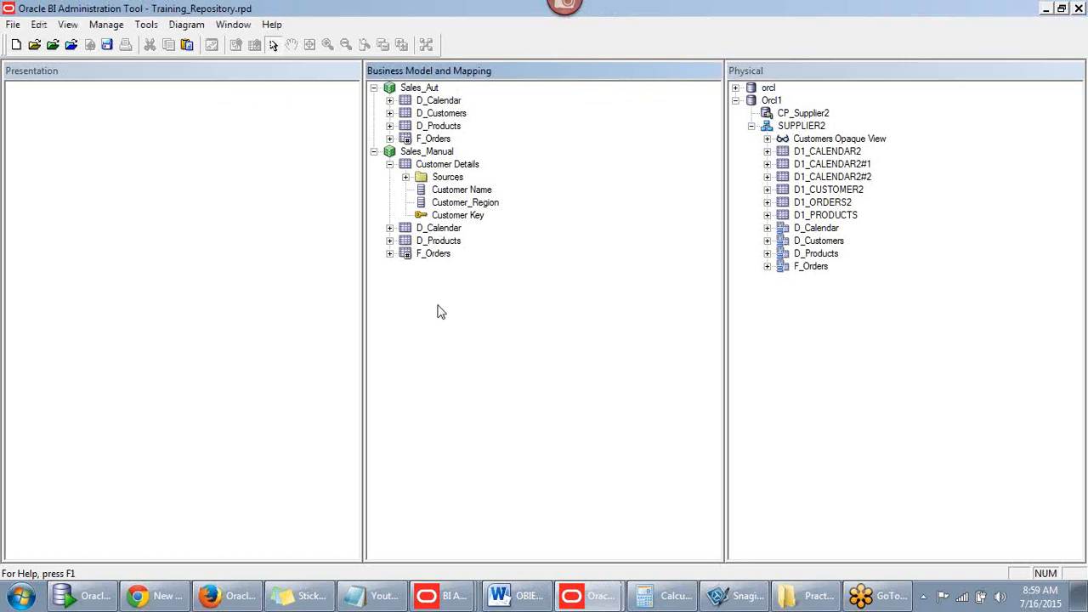
pyautogui.rightClick(439, 304)
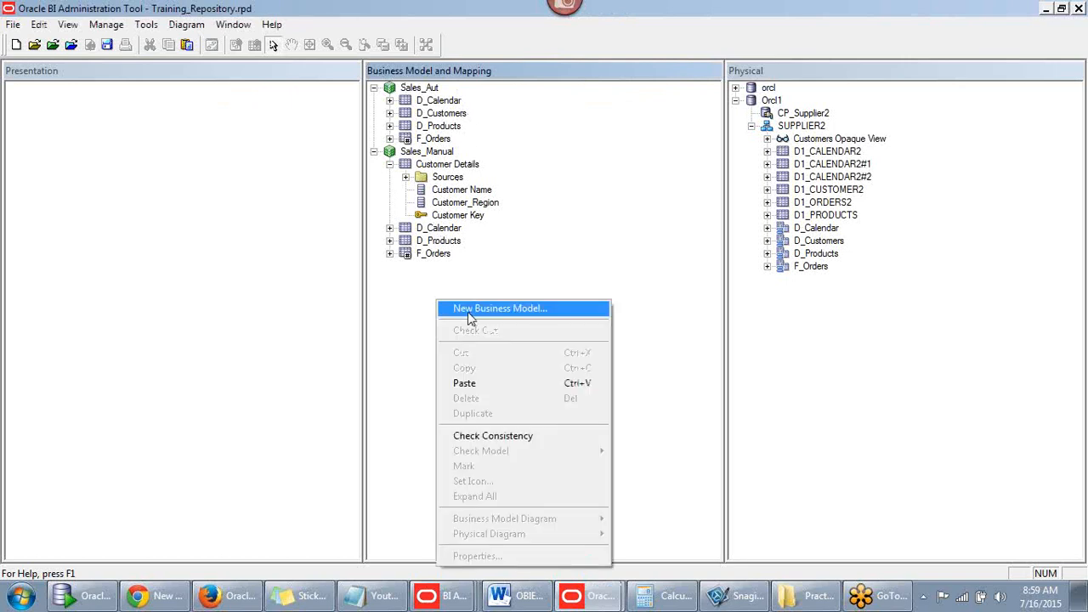
pyautogui.click(407, 303)
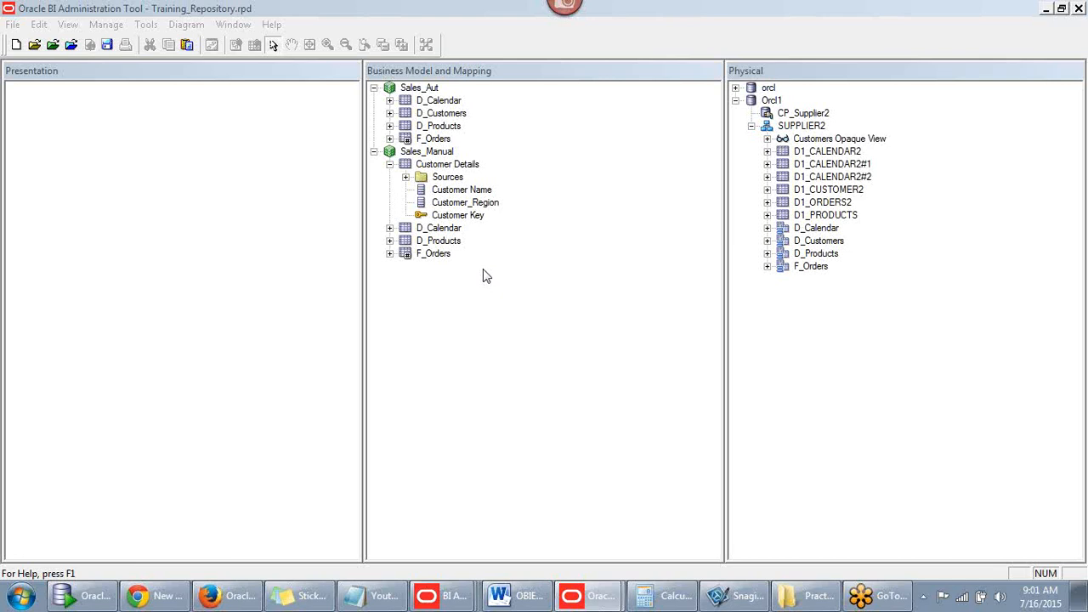
# - Examine the column names in the D_Products, D_Customers and D_Calendar logical tables of the Sales_Aut business model
pyautogui.click(389, 125)
pyautogui.click(443, 151)
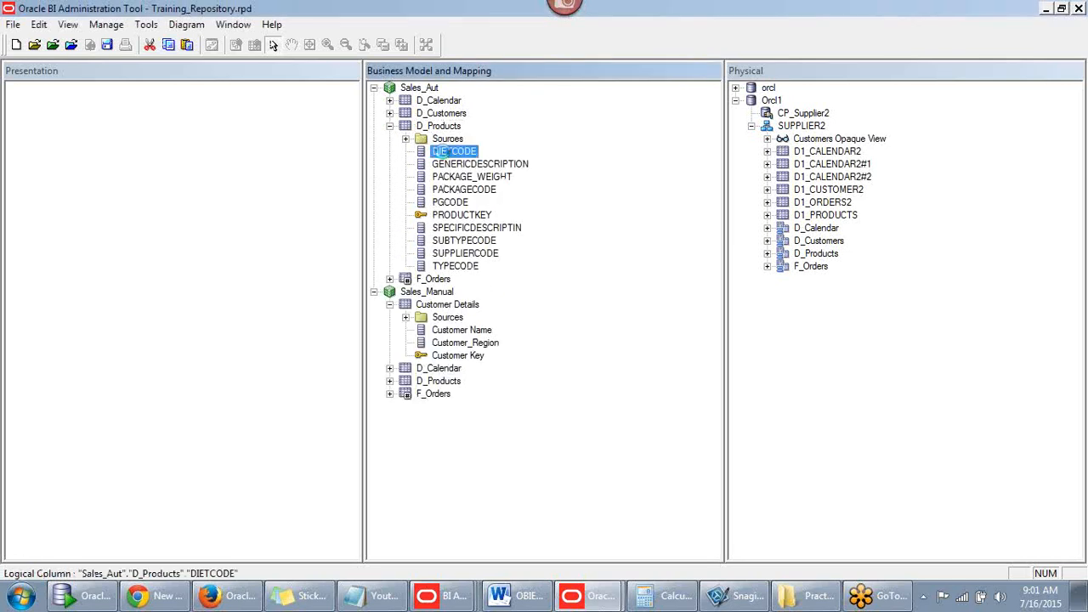
pyautogui.rightClick(443, 151)
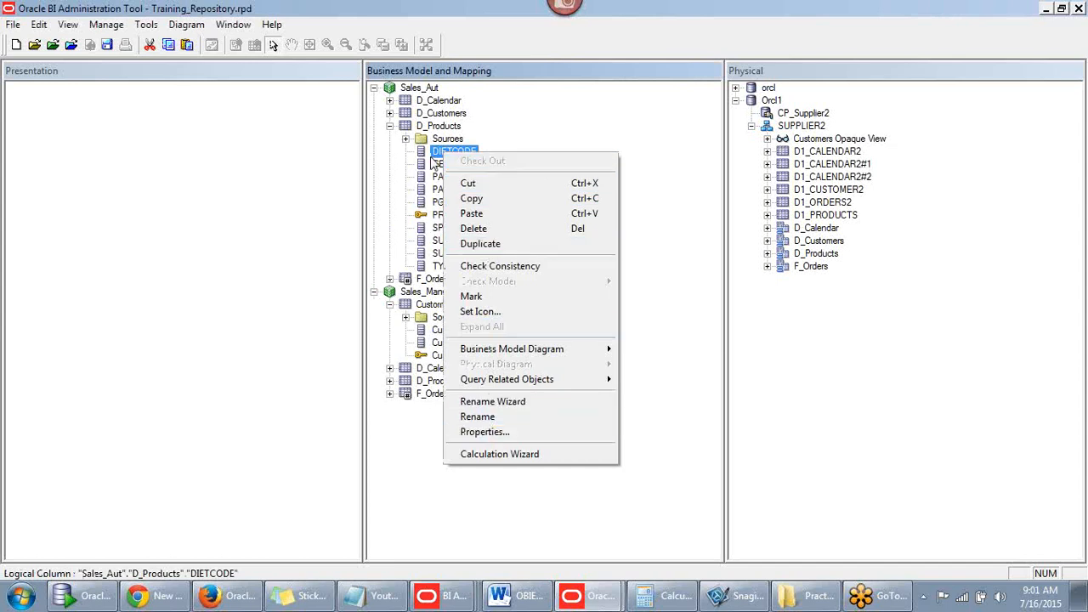
pyautogui.click(517, 141)
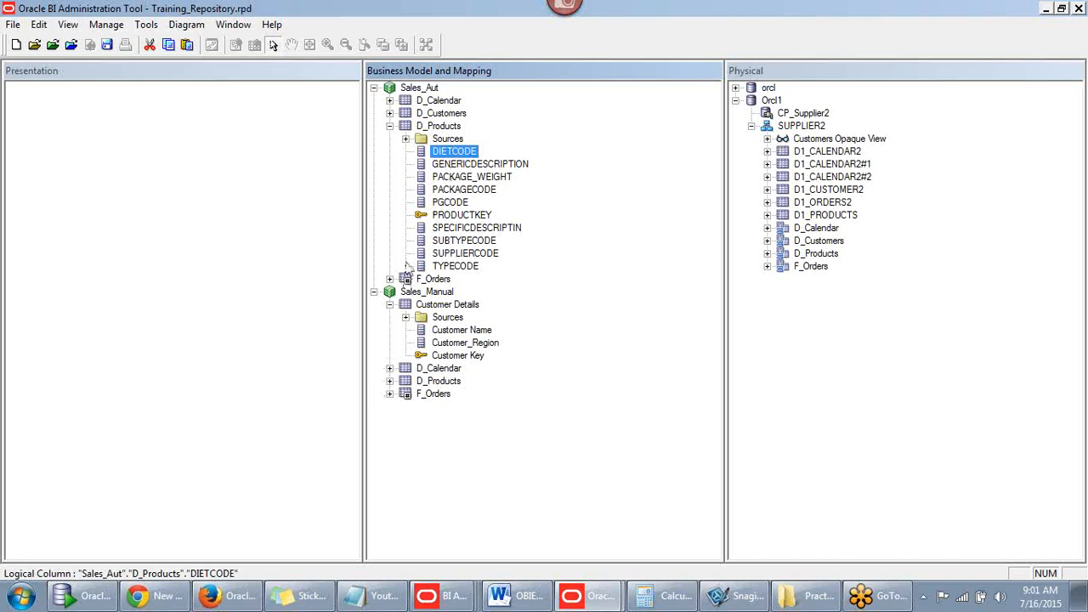
pyautogui.click(390, 114)
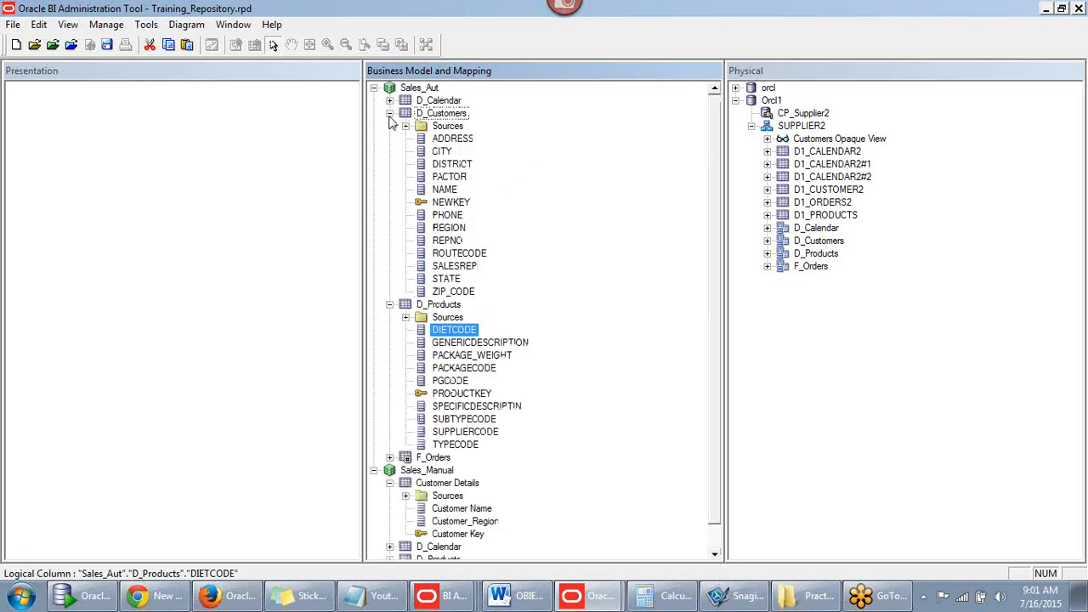
pyautogui.click(390, 113)
pyautogui.click(390, 101)
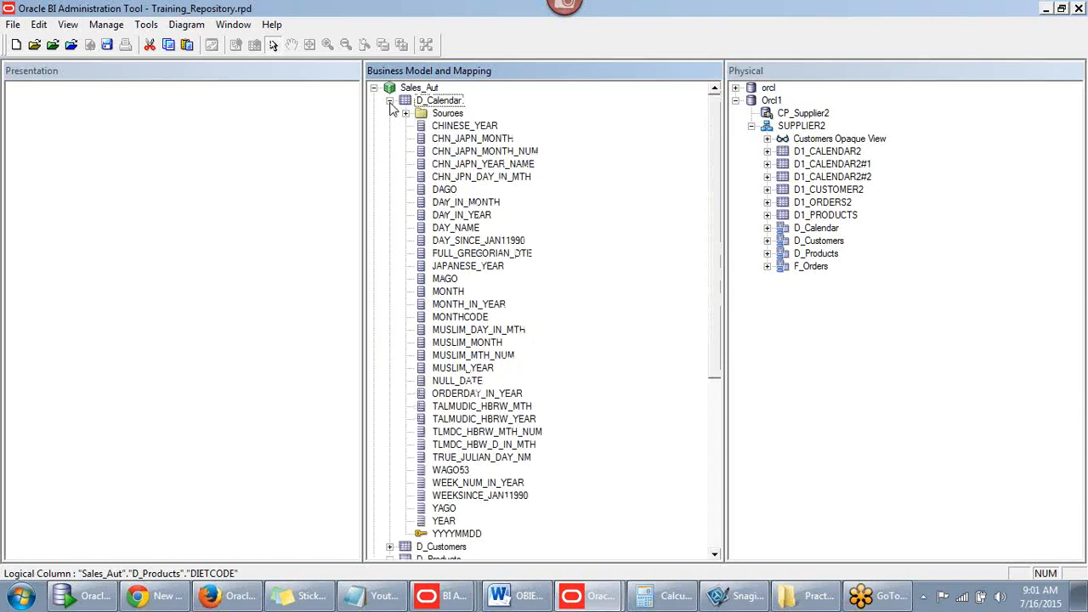
pyautogui.click(390, 100)
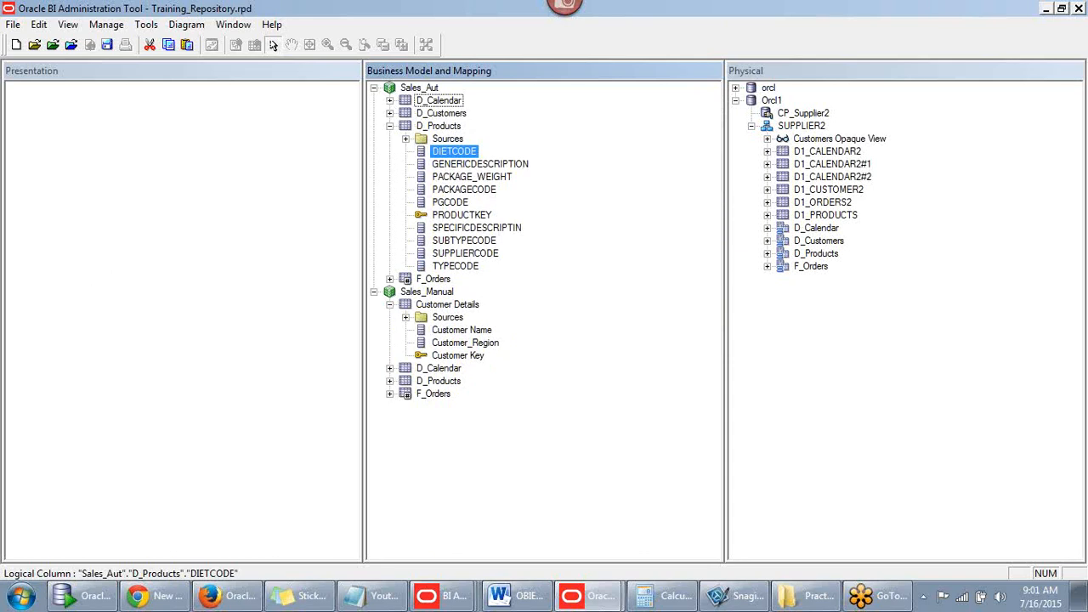
pyautogui.hotkey('alt', 'Tab')
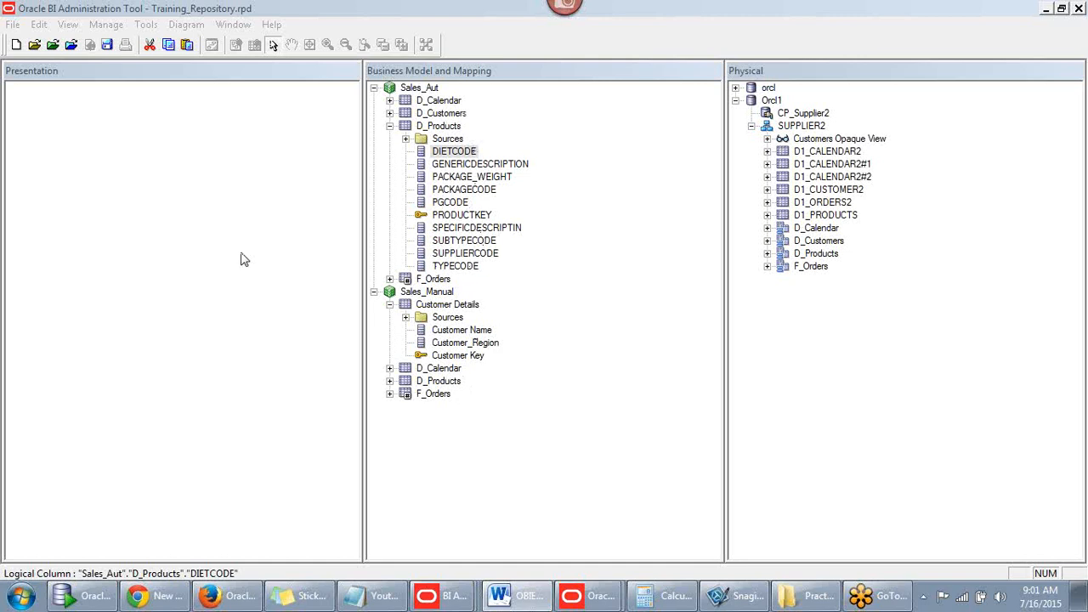
pyautogui.click(560, 148)
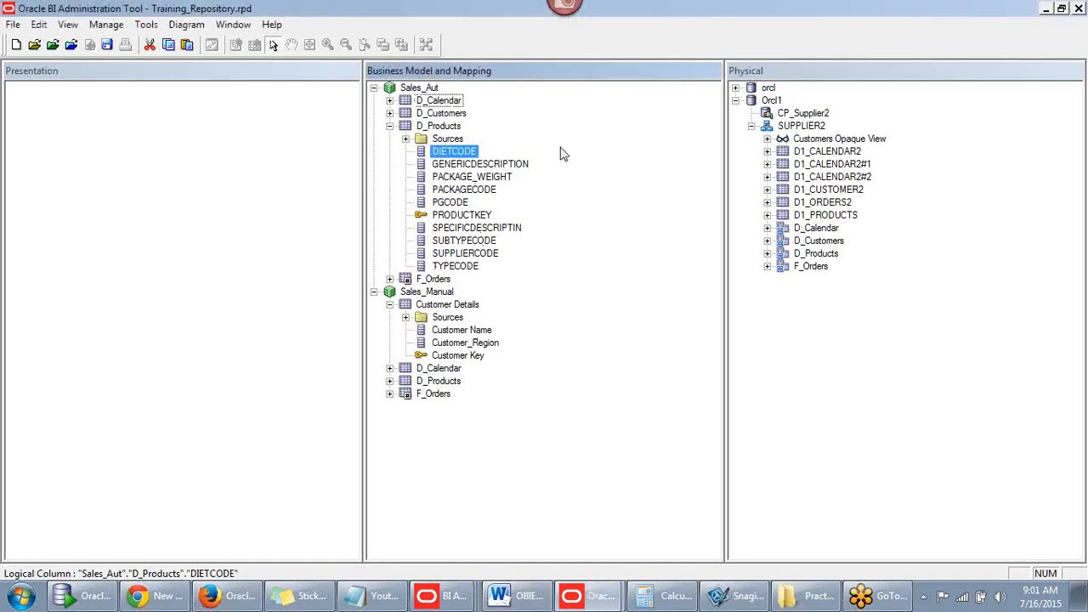
# - Run the Rename Wizard utility and show the business model and mapping objects for selection
pyautogui.click(146, 25)
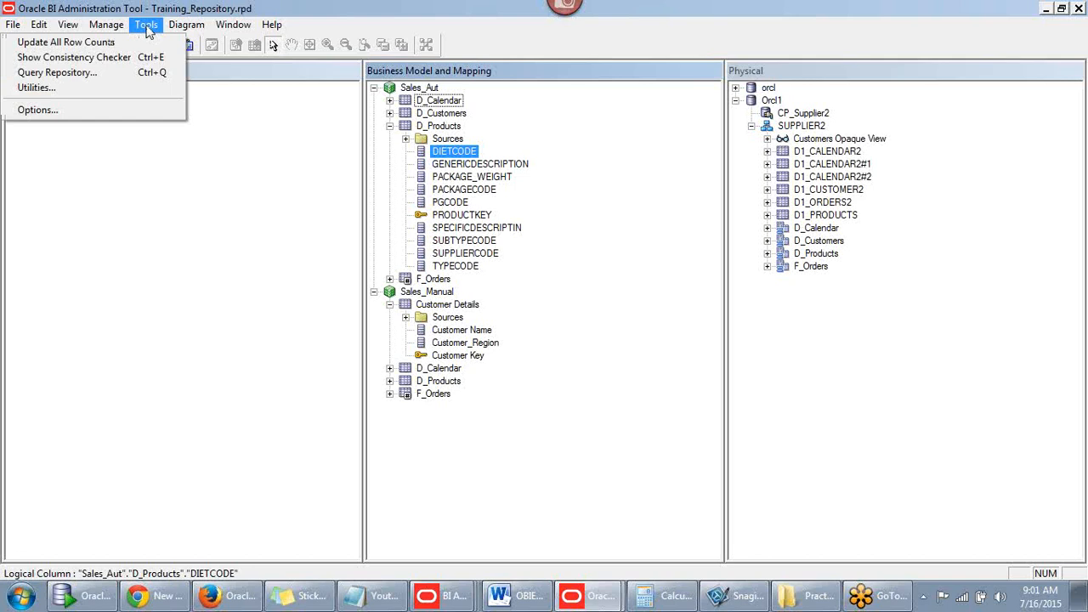
pyautogui.click(68, 88)
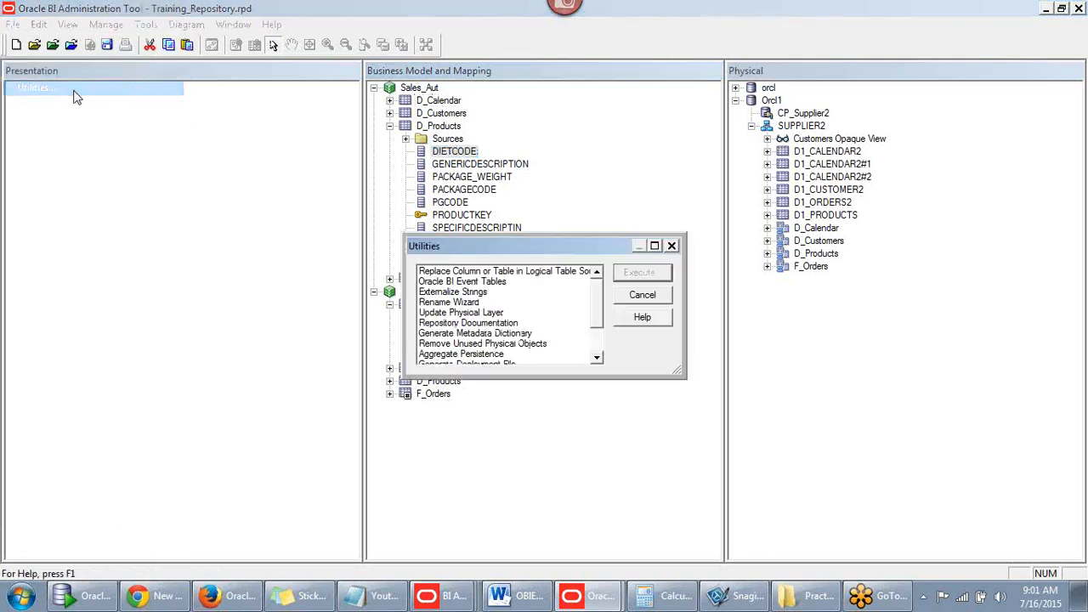
pyautogui.moveTo(507, 246); pyautogui.dragTo(412, 141)
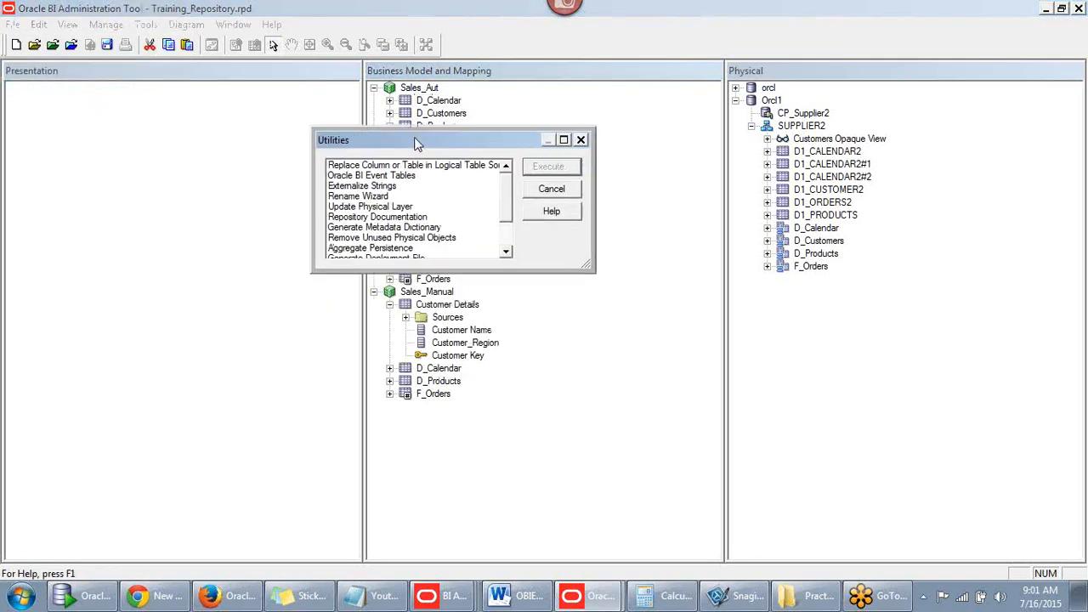
pyautogui.click(360, 199)
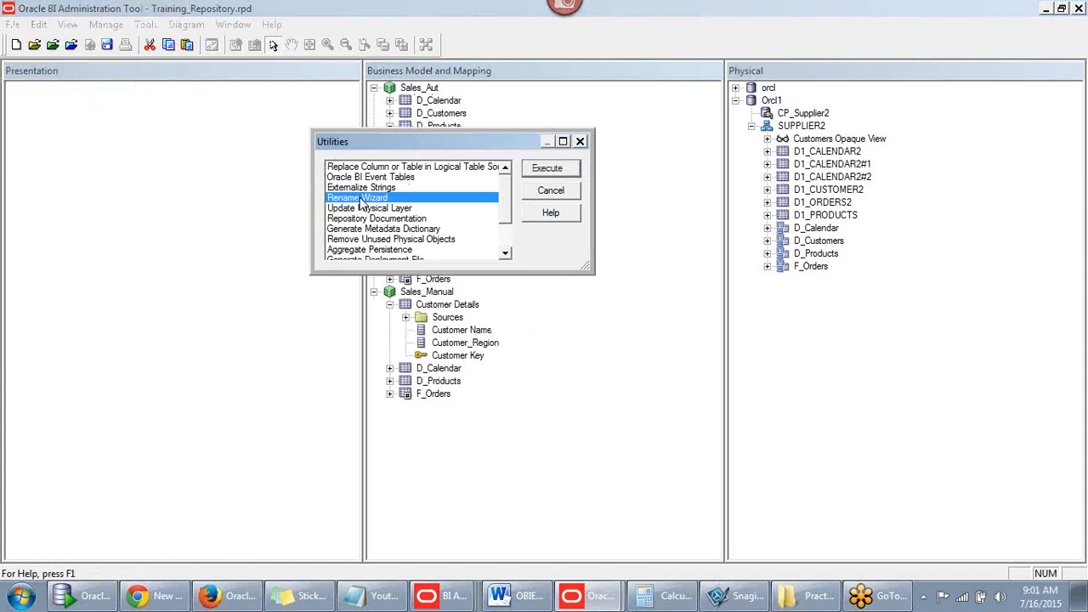
pyautogui.click(551, 175)
pyautogui.moveTo(519, 159); pyautogui.dragTo(513, 135)
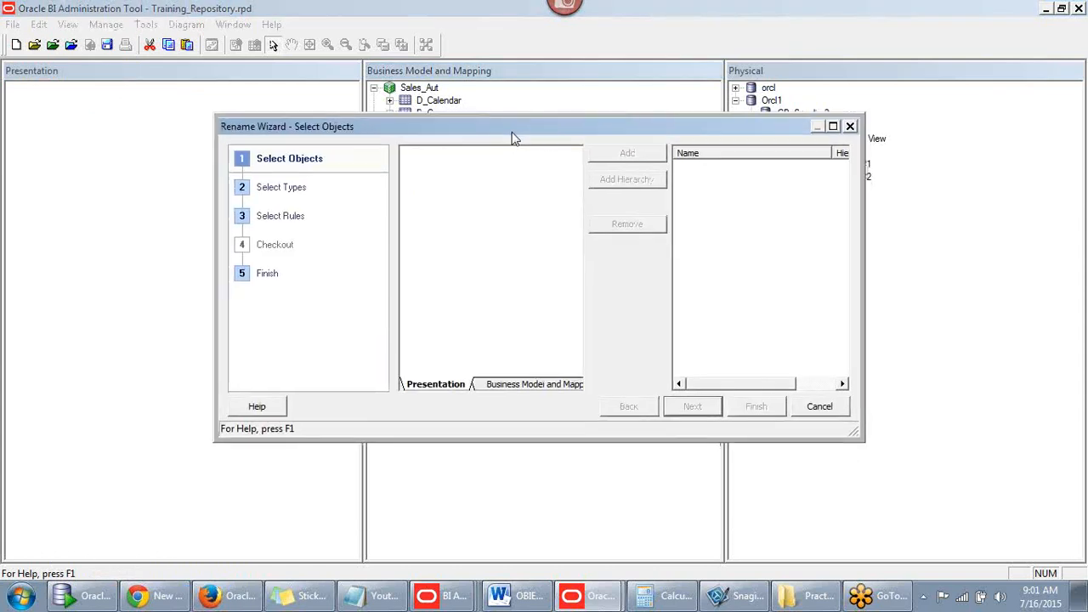
pyautogui.click(515, 386)
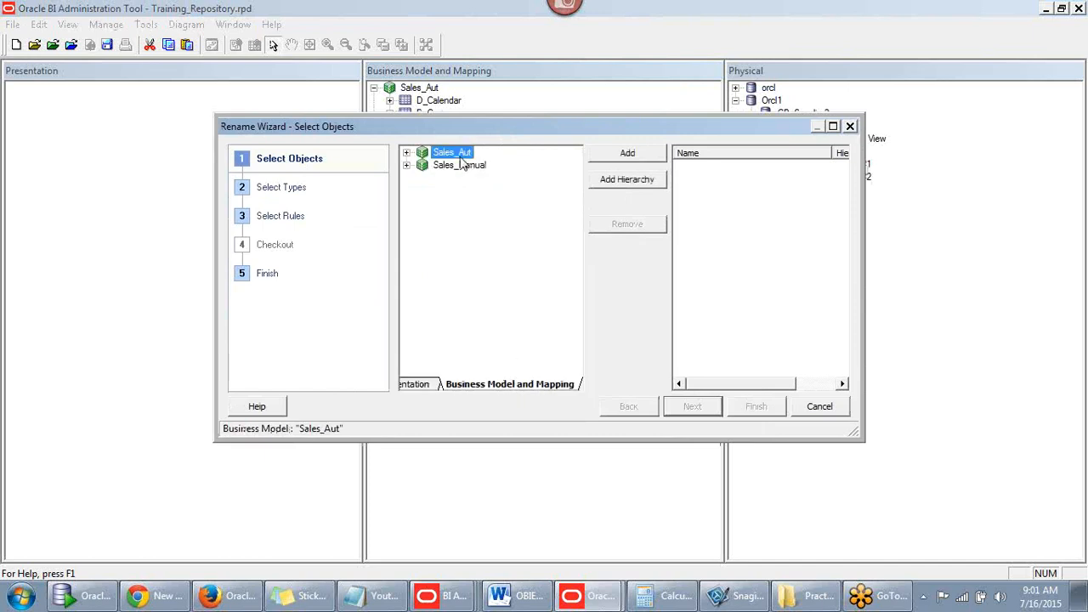
pyautogui.click(458, 167)
pyautogui.click(459, 153)
pyautogui.click(633, 162)
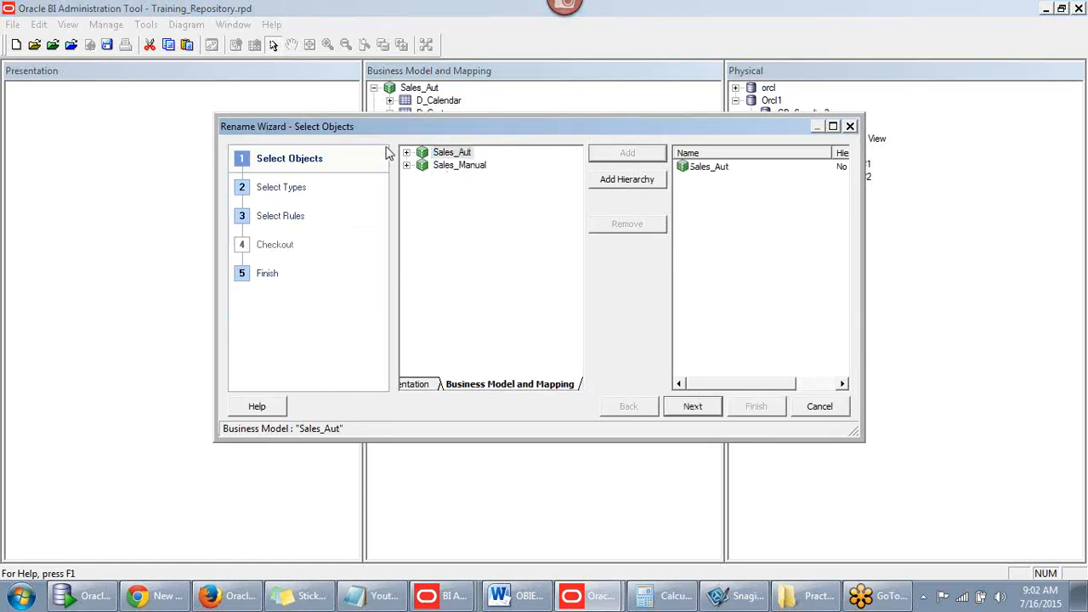
pyautogui.moveTo(666, 130); pyautogui.dragTo(574, 126)
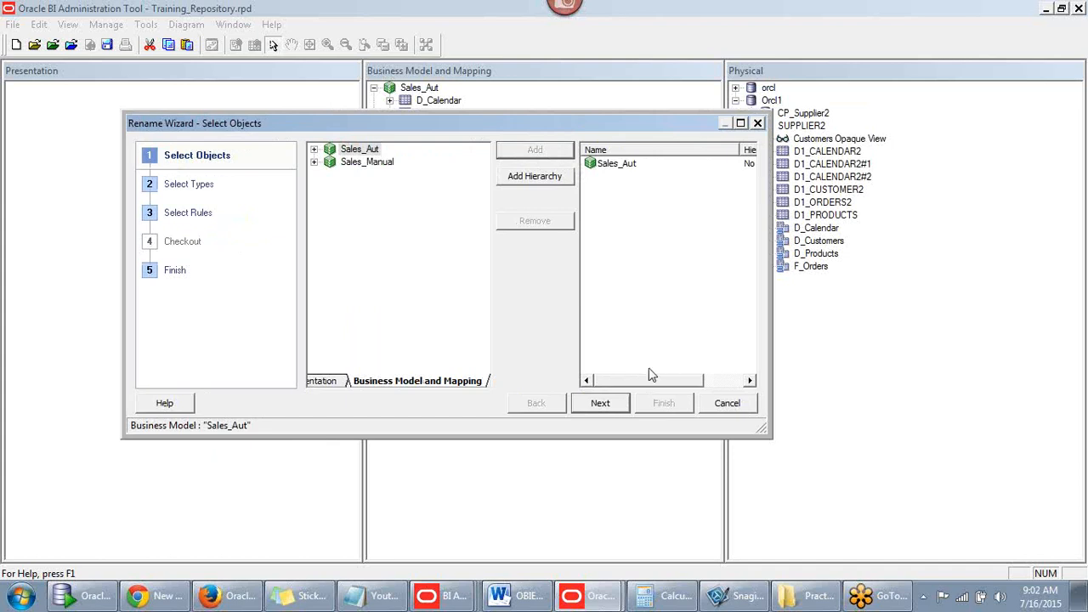
pyautogui.click(635, 167)
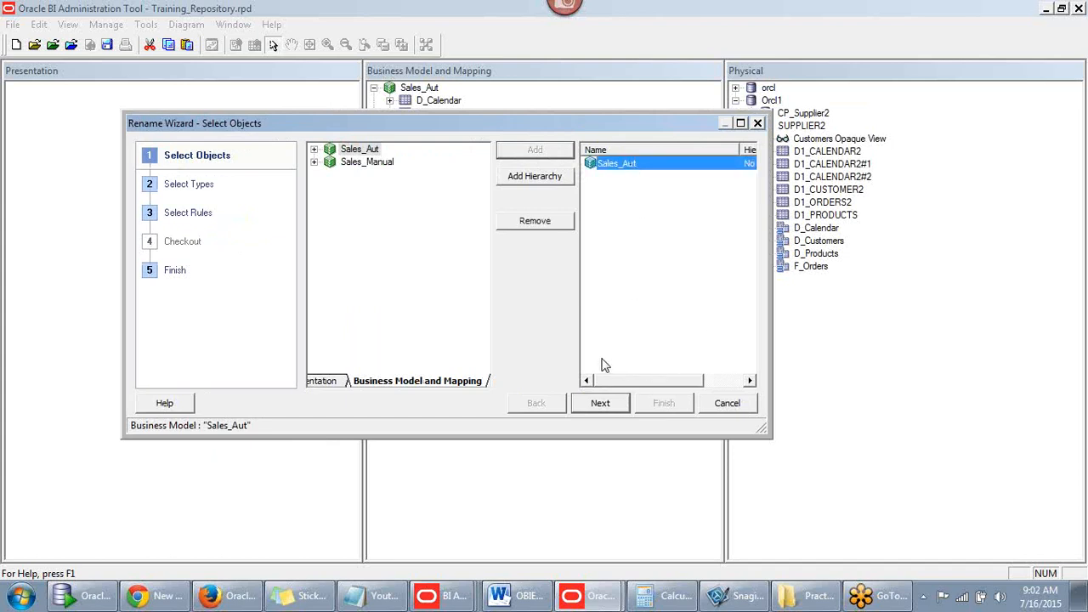
pyautogui.click(601, 408)
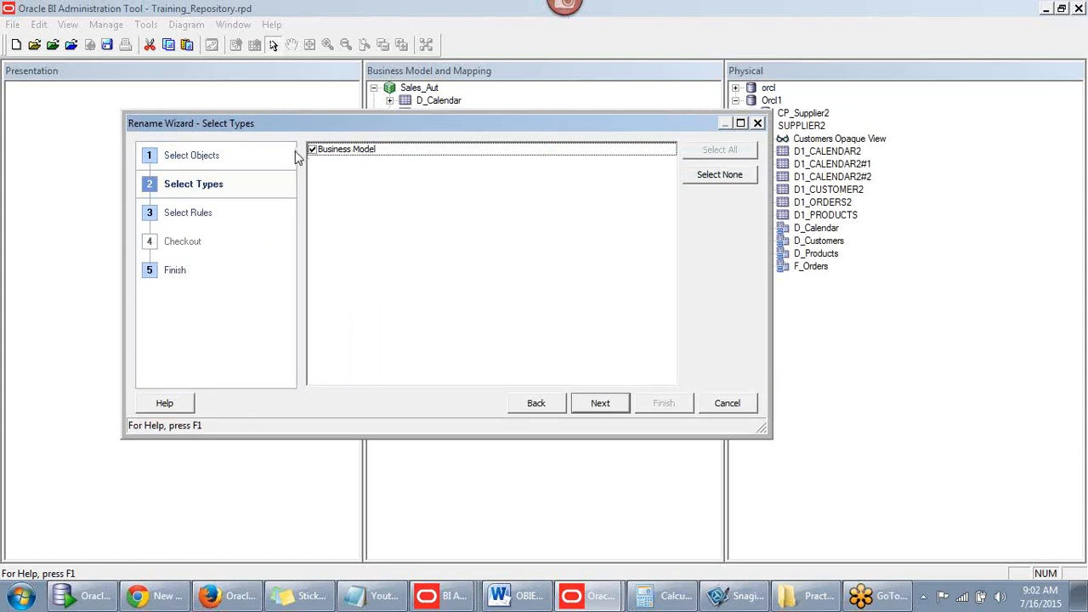
pyautogui.click(600, 403)
pyautogui.click(544, 407)
pyautogui.click(544, 407)
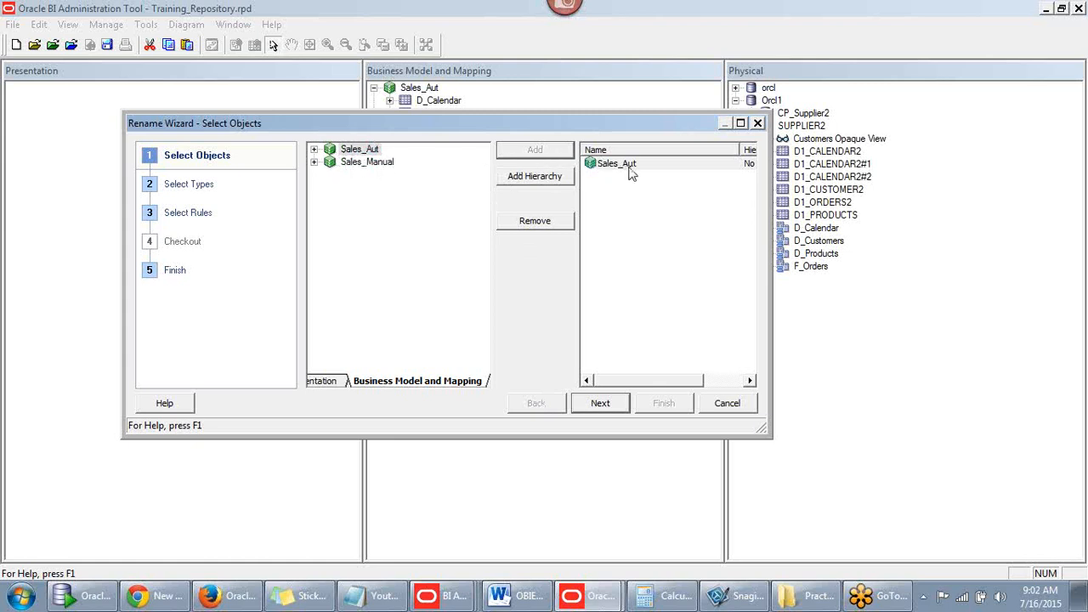
pyautogui.click(546, 223)
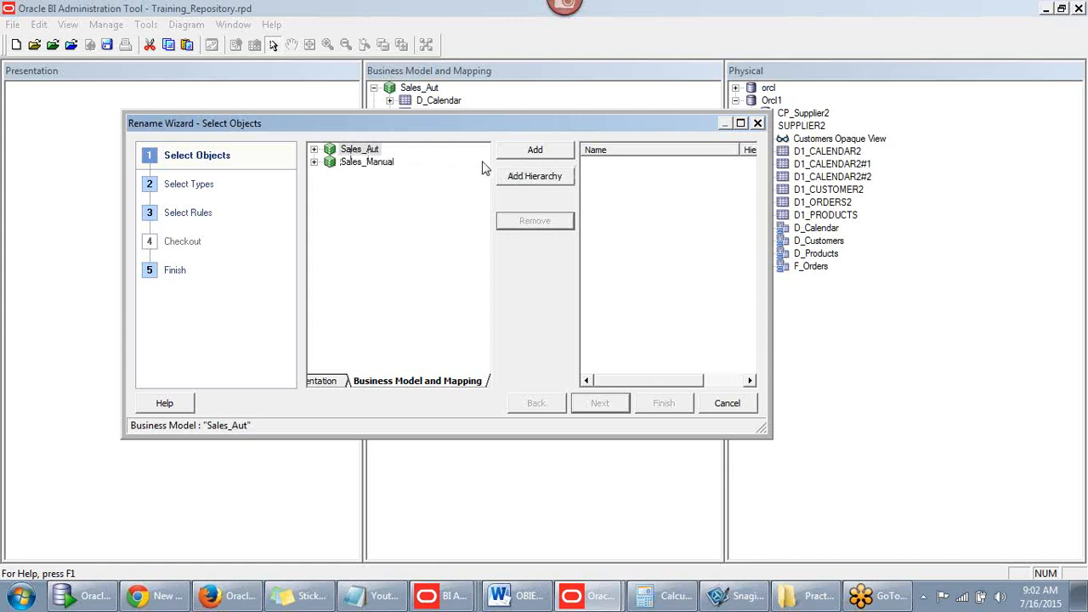
# - Add Sales_Aut with its whole hierarchy to the rename selection and accept all the object types
pyautogui.click(536, 178)
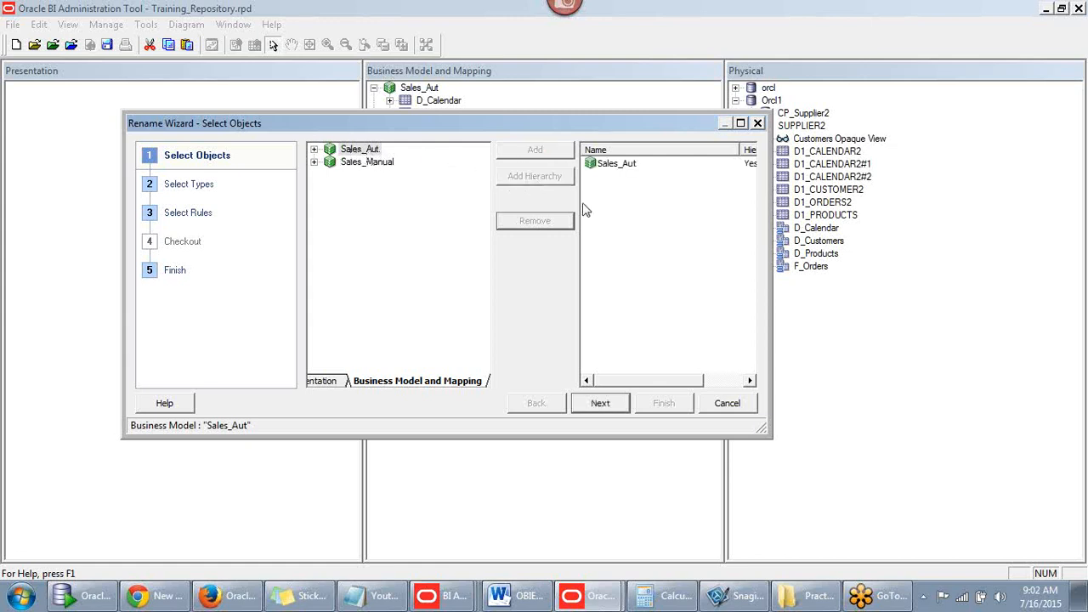
pyautogui.click(599, 406)
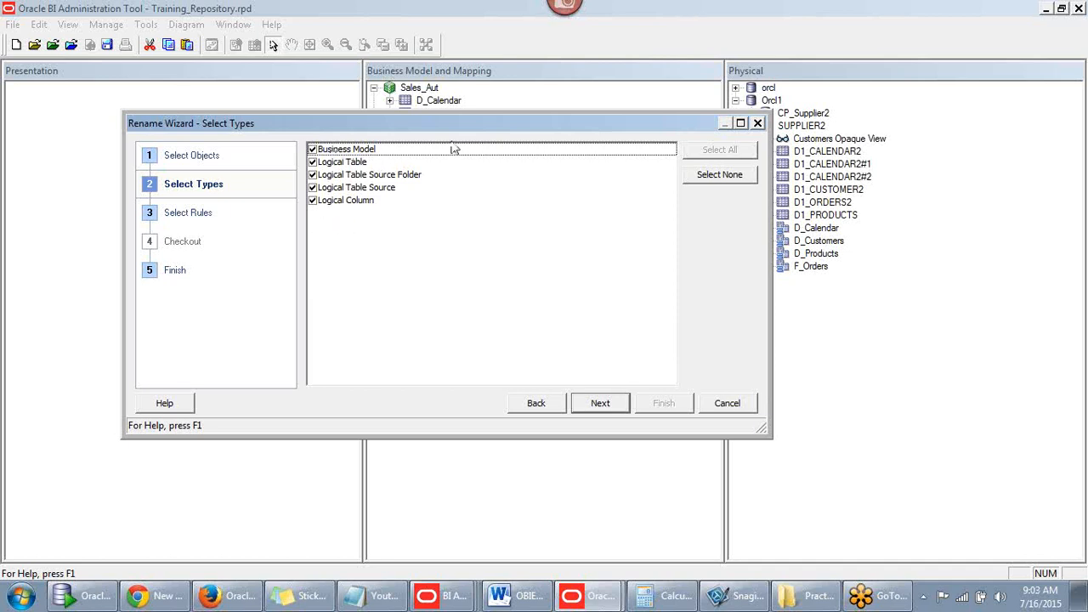
pyautogui.moveTo(454, 129); pyautogui.dragTo(491, 129)
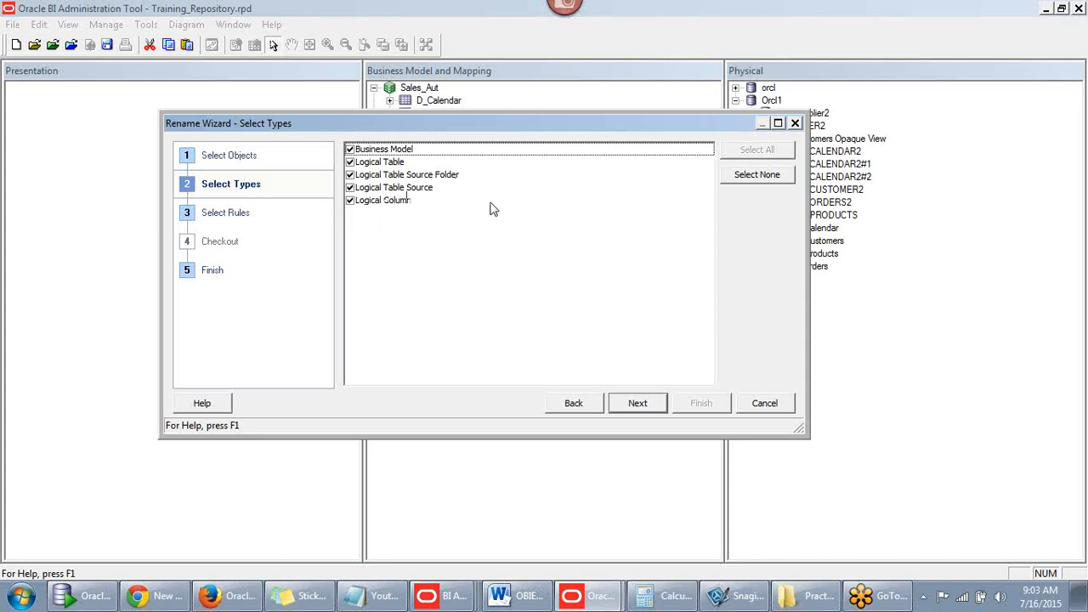
pyautogui.moveTo(612, 126); pyautogui.dragTo(615, 118)
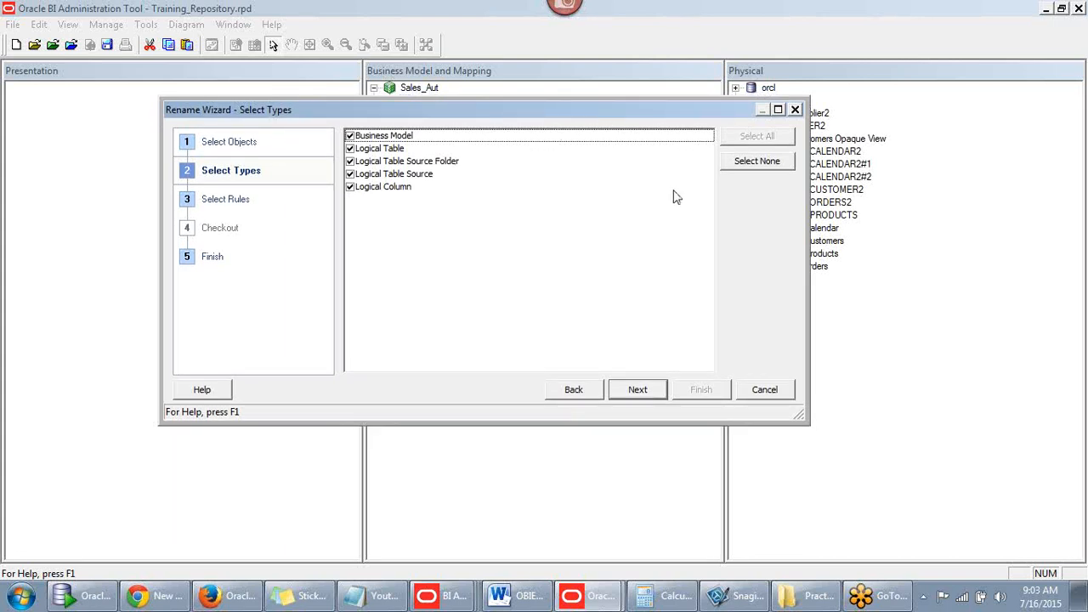
pyautogui.click(638, 391)
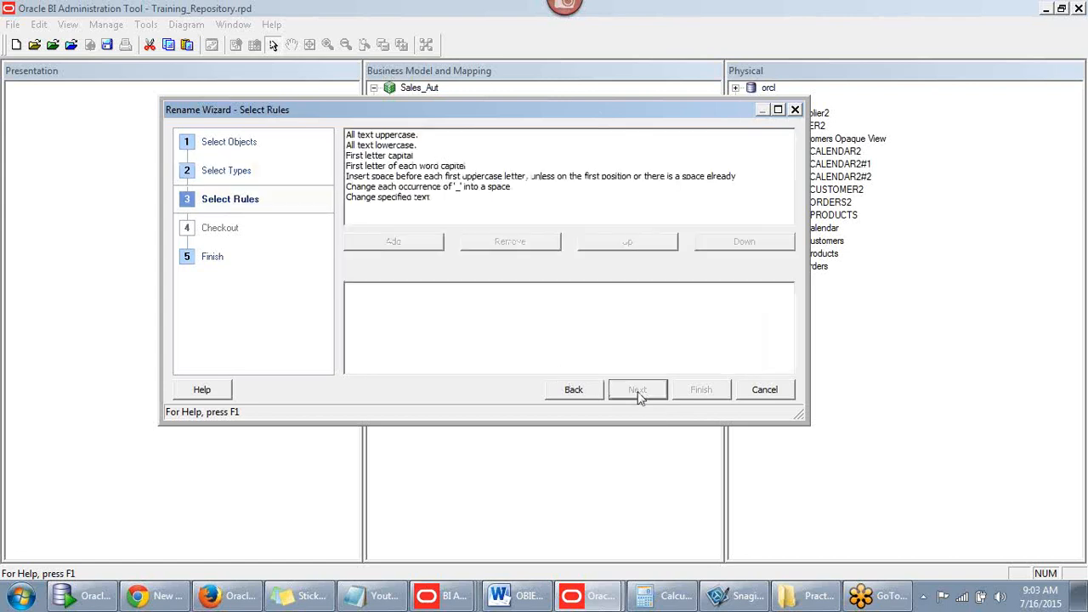
# - Add the rename rules for all text lowercase, first letter capital, and changing each occurrence of '_' into a space
pyautogui.moveTo(575, 111); pyautogui.dragTo(598, 132)
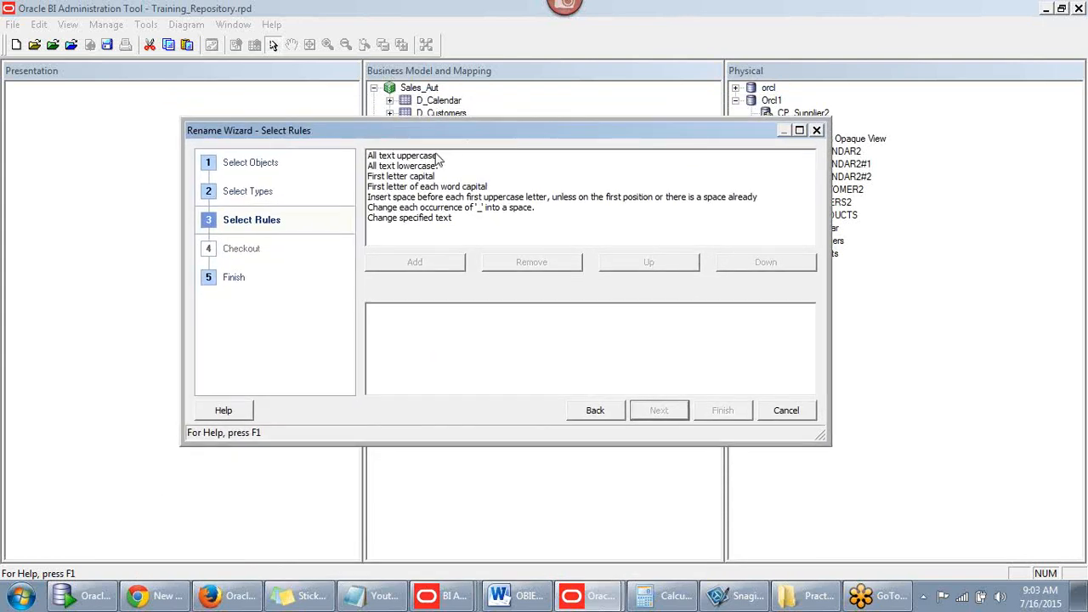
pyautogui.click(405, 158)
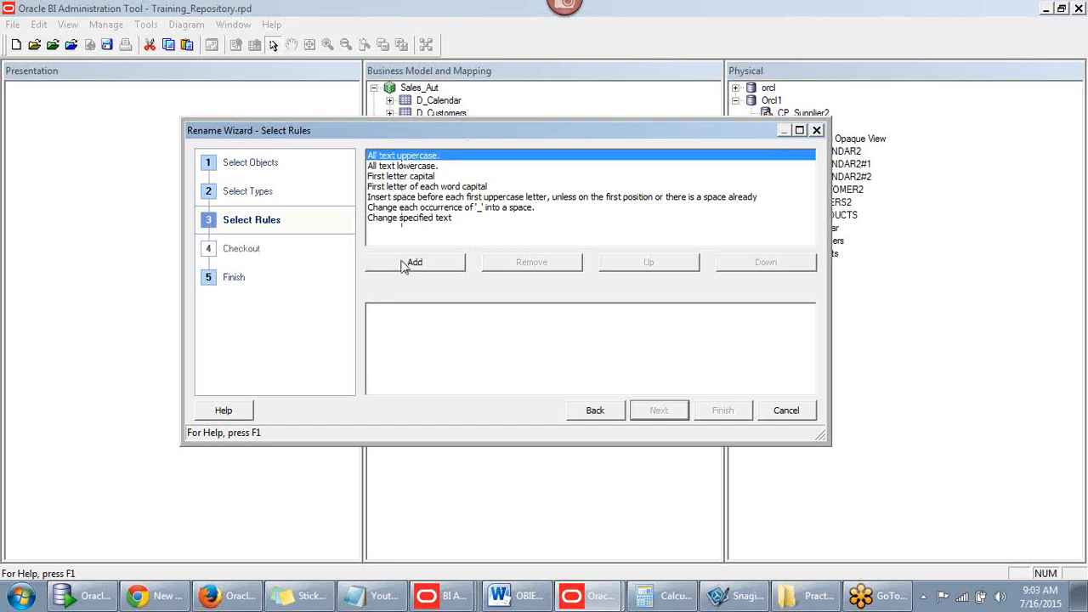
pyautogui.click(412, 166)
pyautogui.click(410, 265)
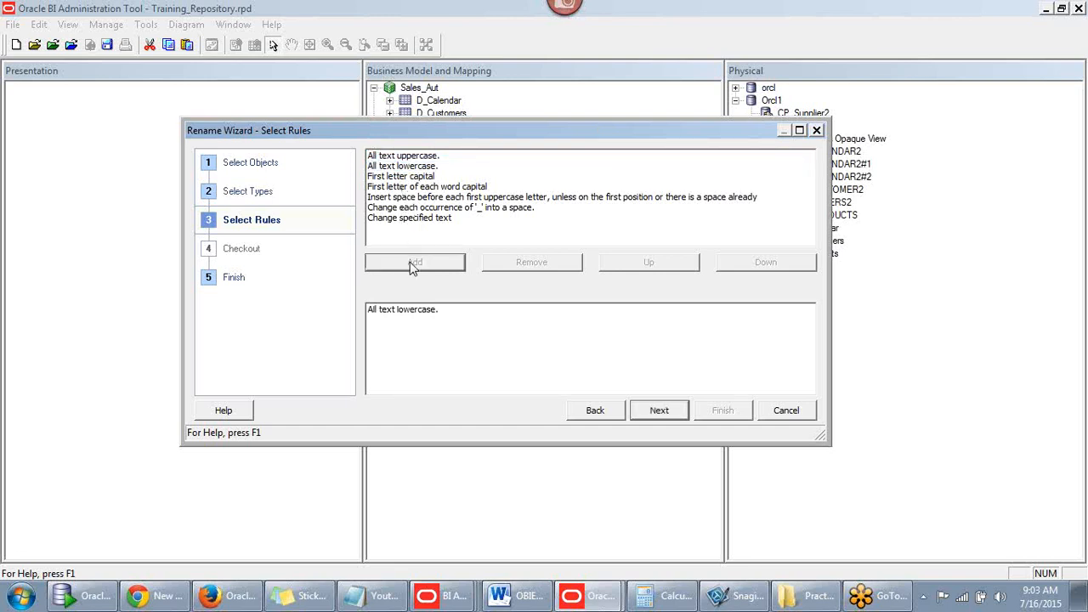
pyautogui.click(413, 179)
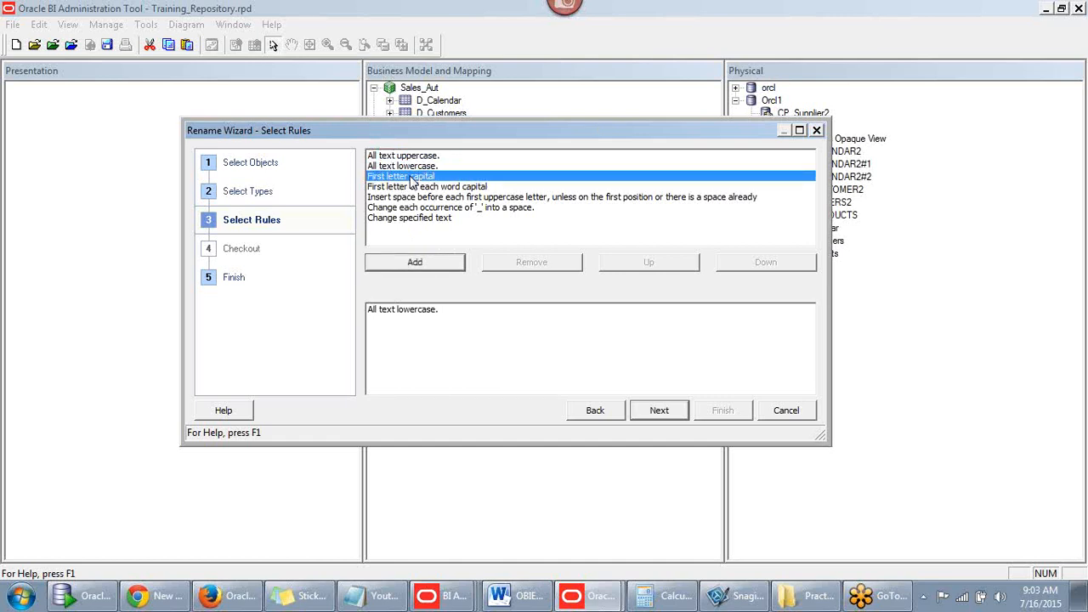
pyautogui.click(400, 263)
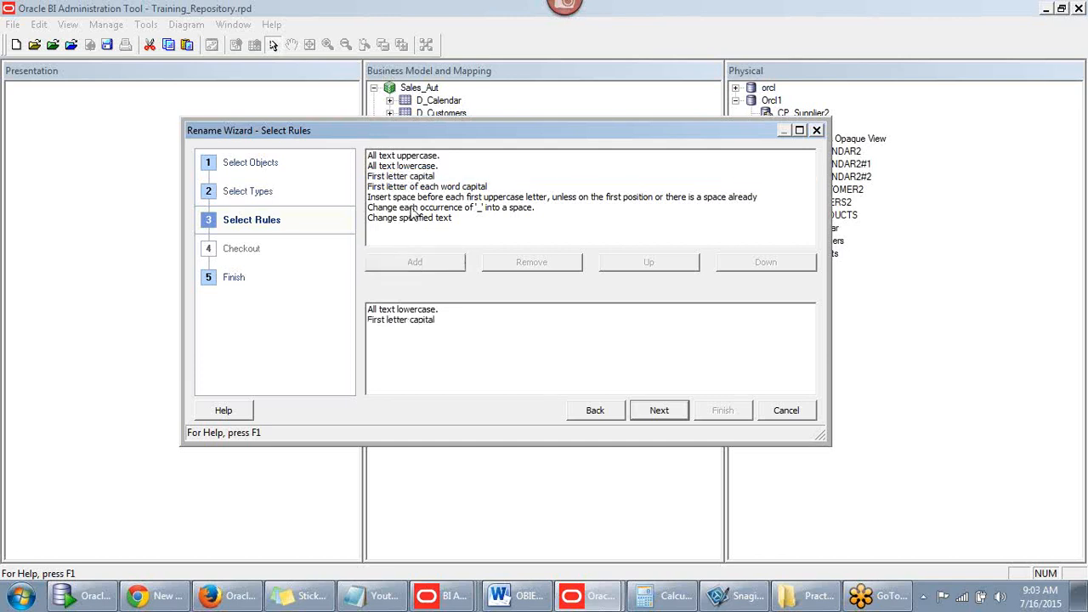
pyautogui.click(412, 209)
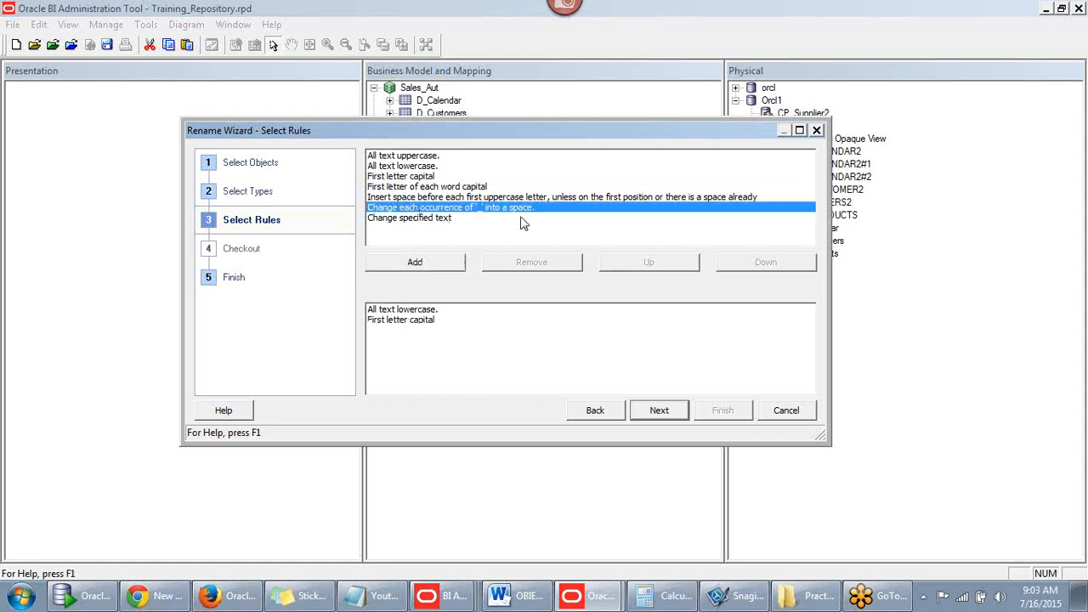
pyautogui.click(431, 270)
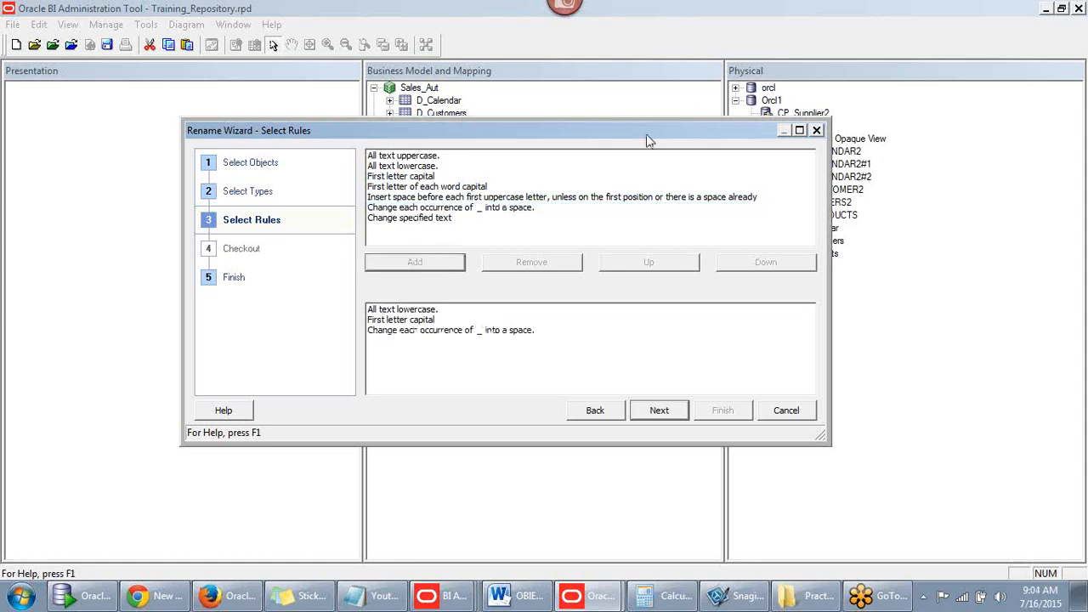
# - Preview the planned renames for Sales_Aut and check the new name for the CHINESE_YEAR column
pyautogui.moveTo(647, 134); pyautogui.dragTo(644, 91)
pyautogui.click(657, 369)
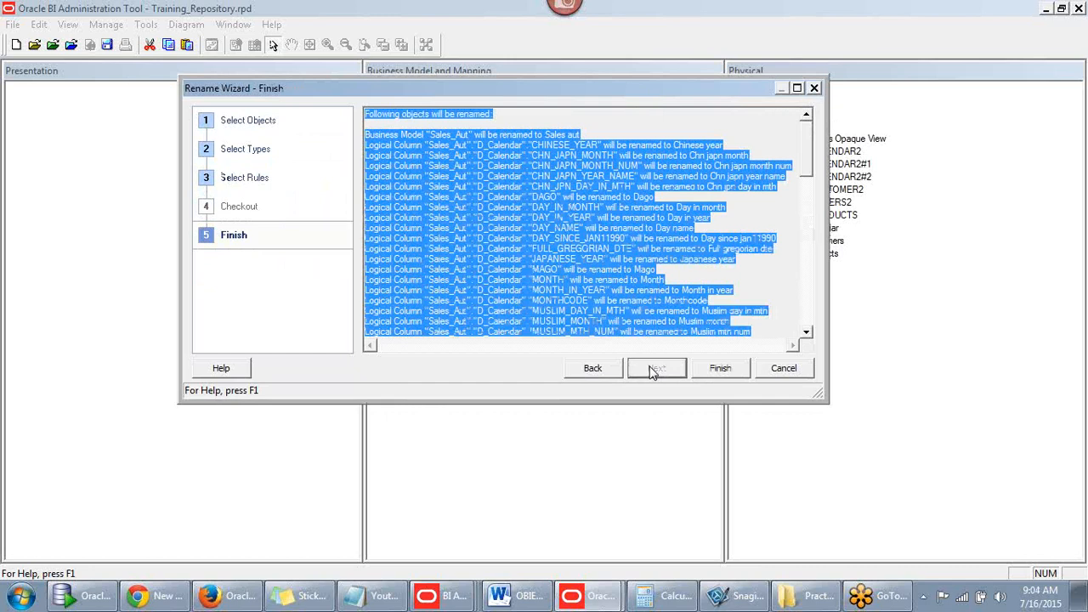
pyautogui.moveTo(807, 147)
pyautogui.mouseDown()
pyautogui.moveTo(808, 162)
pyautogui.moveTo(807, 133)
pyautogui.mouseUp()
pyautogui.click(506, 119)
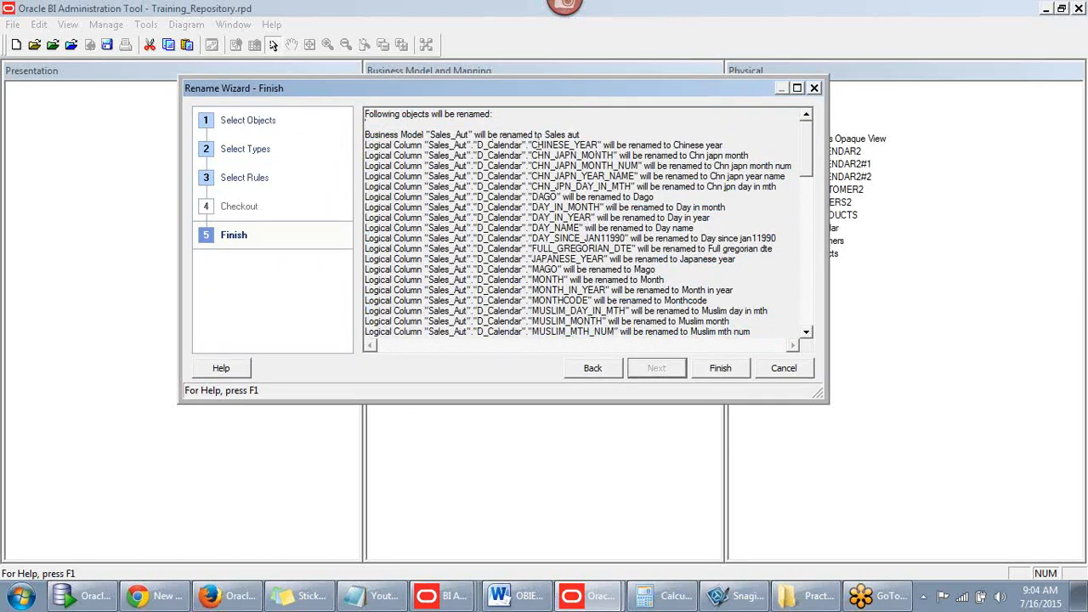
pyautogui.moveTo(533, 145); pyautogui.dragTo(594, 146)
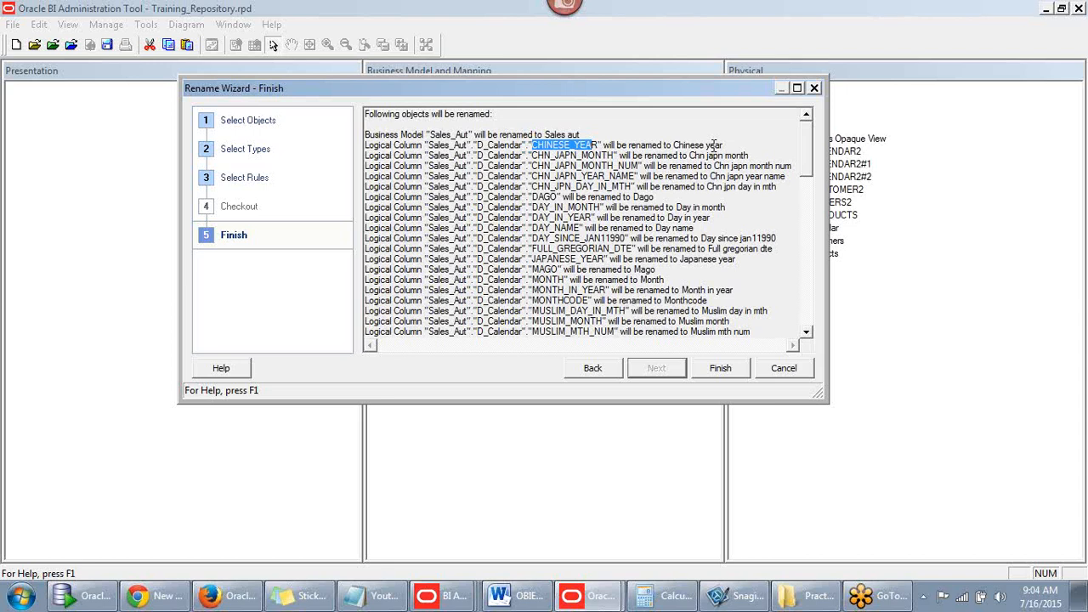
# - Return to the rename rules and move the rule changing each '_' into a space above the other two
pyautogui.click(594, 369)
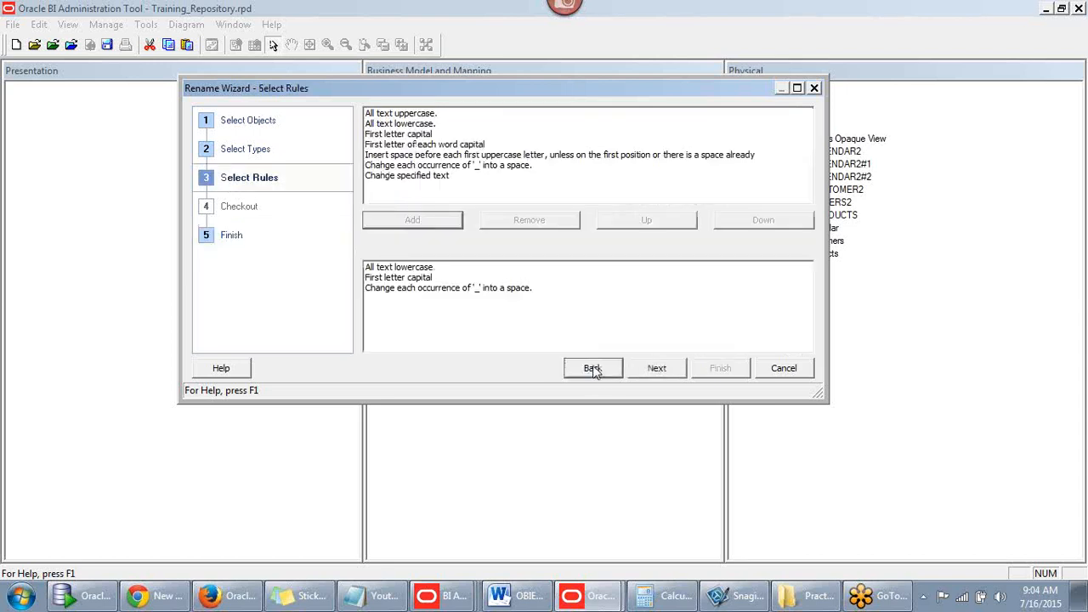
pyautogui.click(428, 280)
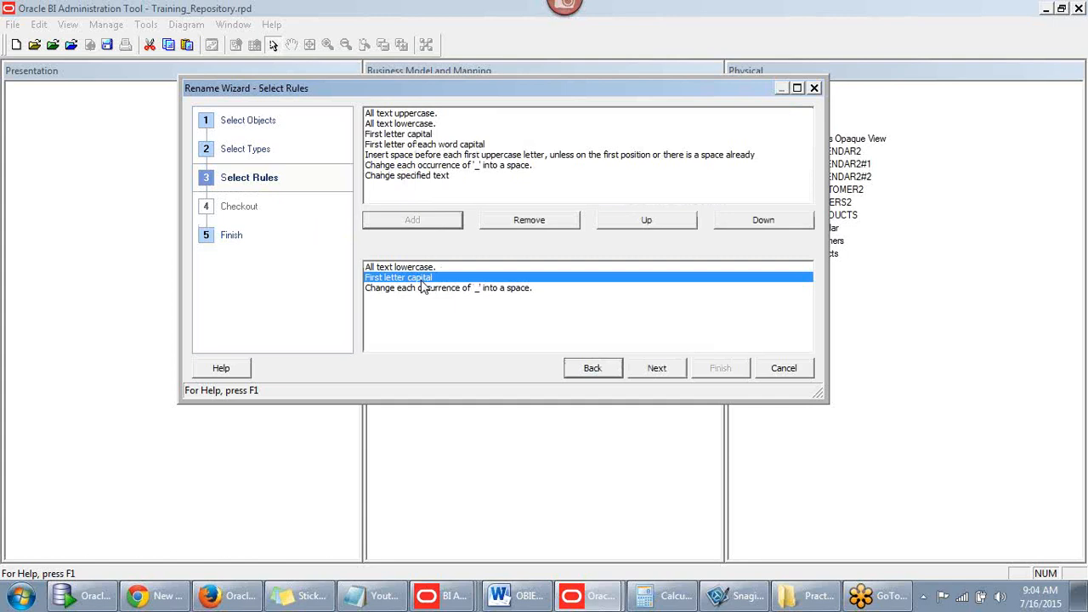
pyautogui.click(424, 288)
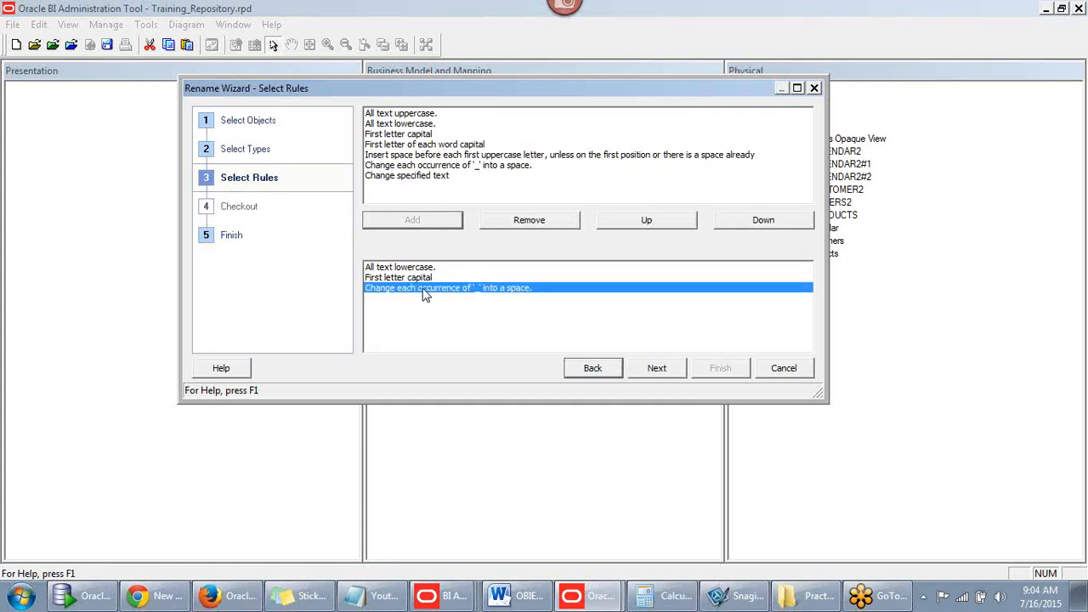
pyautogui.click(647, 221)
pyautogui.click(646, 221)
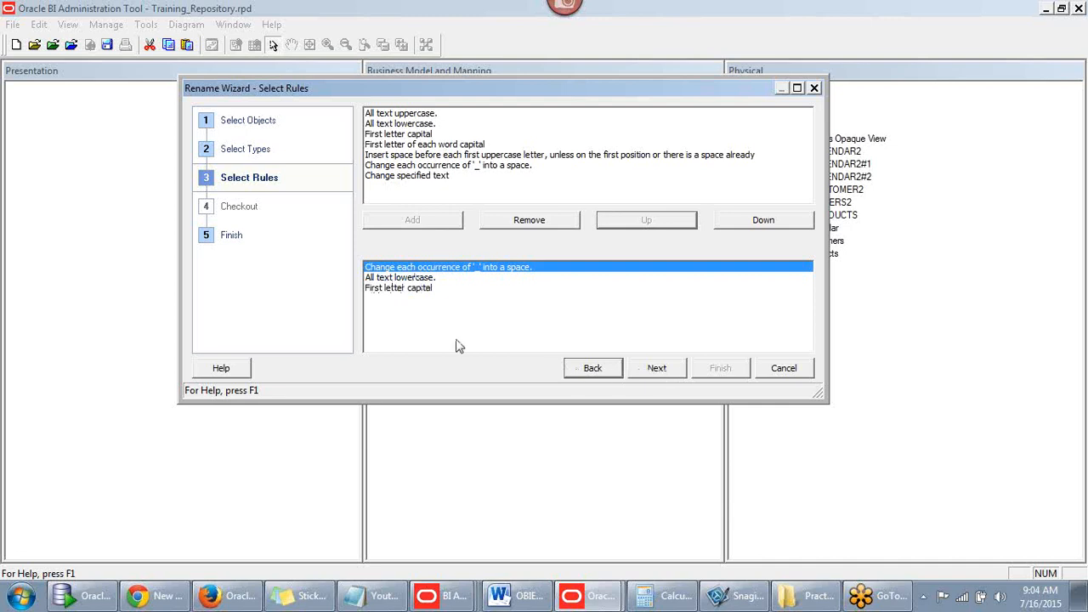
# - Recheck the rename preview with the reordered rules and apply the renames to the Sales_Aut business model
pyautogui.click(656, 370)
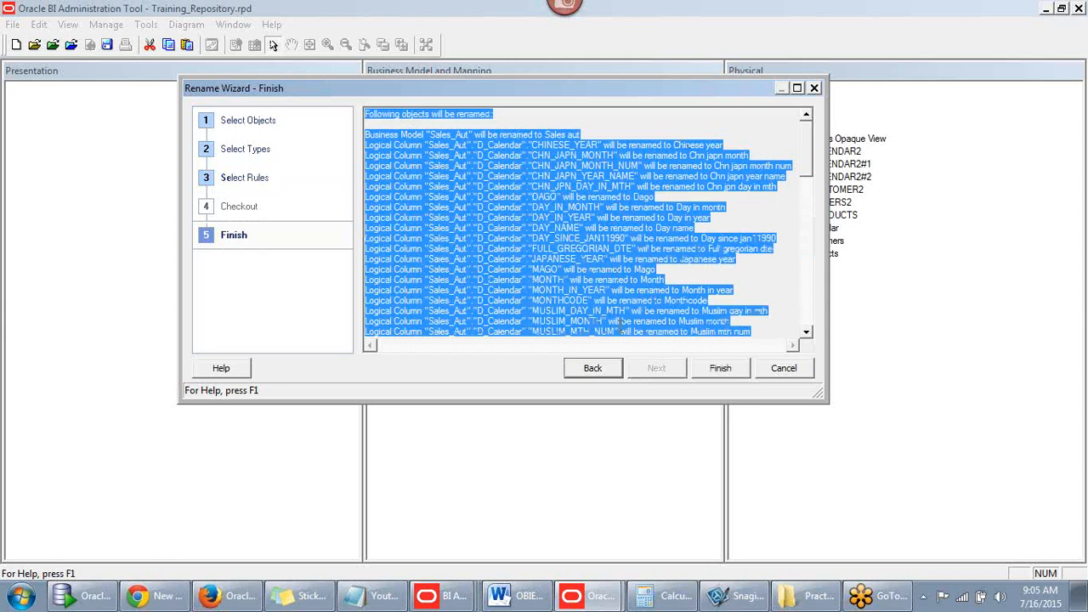
pyautogui.click(593, 368)
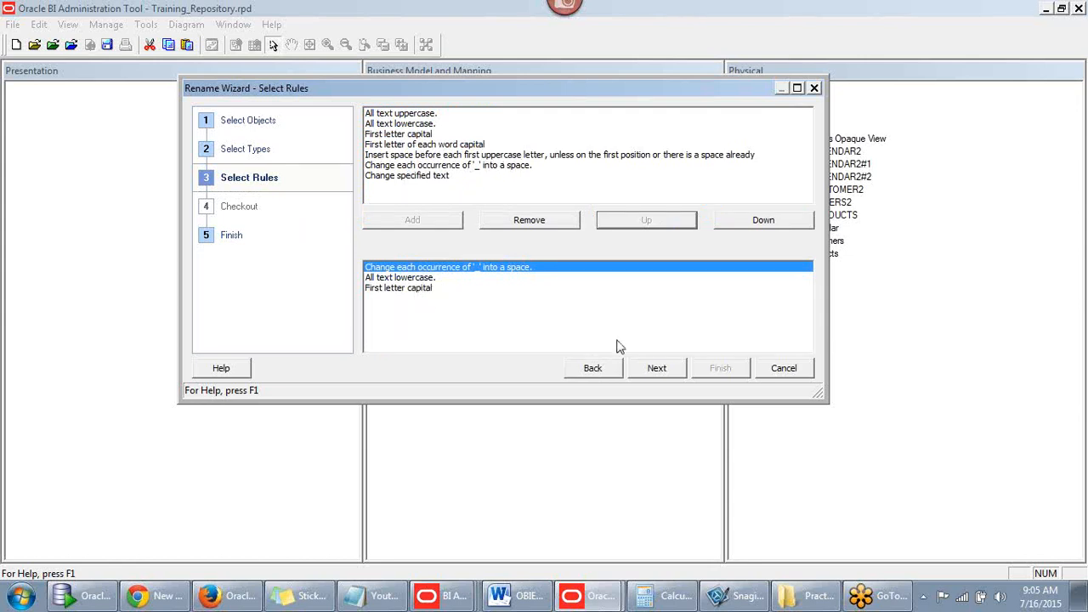
pyautogui.click(664, 371)
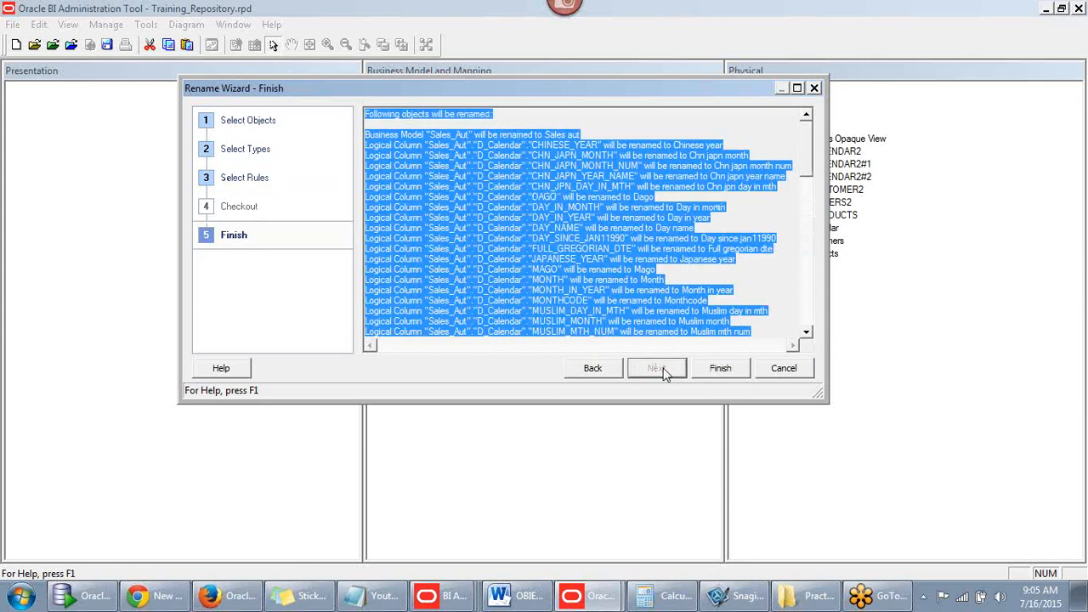
pyautogui.click(722, 370)
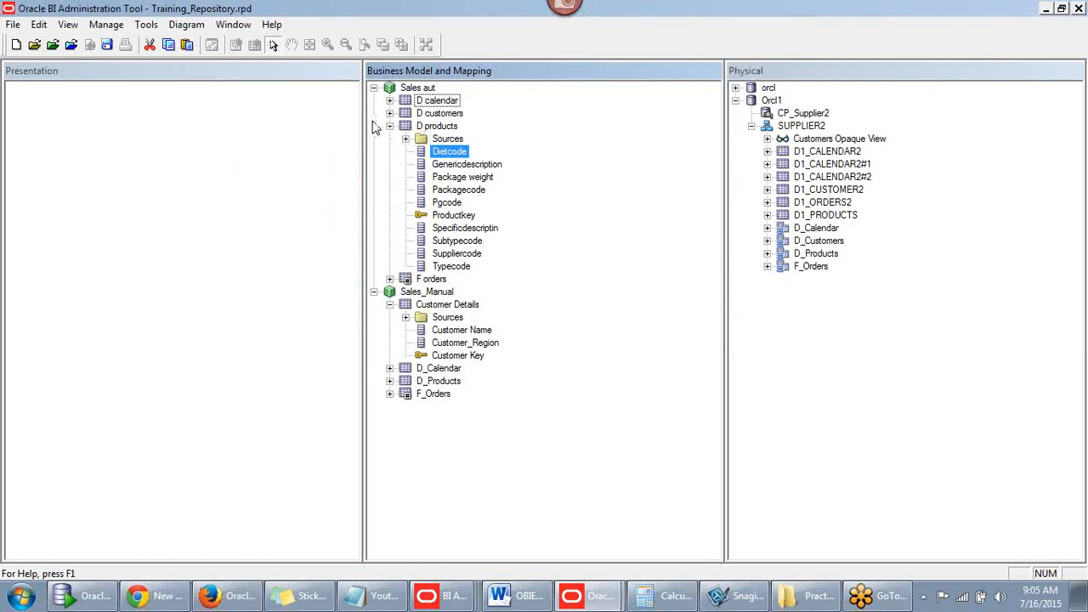
# - Examine the renamed columns of the D calendar and D products logical tables in the Sales aut business model
pyautogui.click(390, 100)
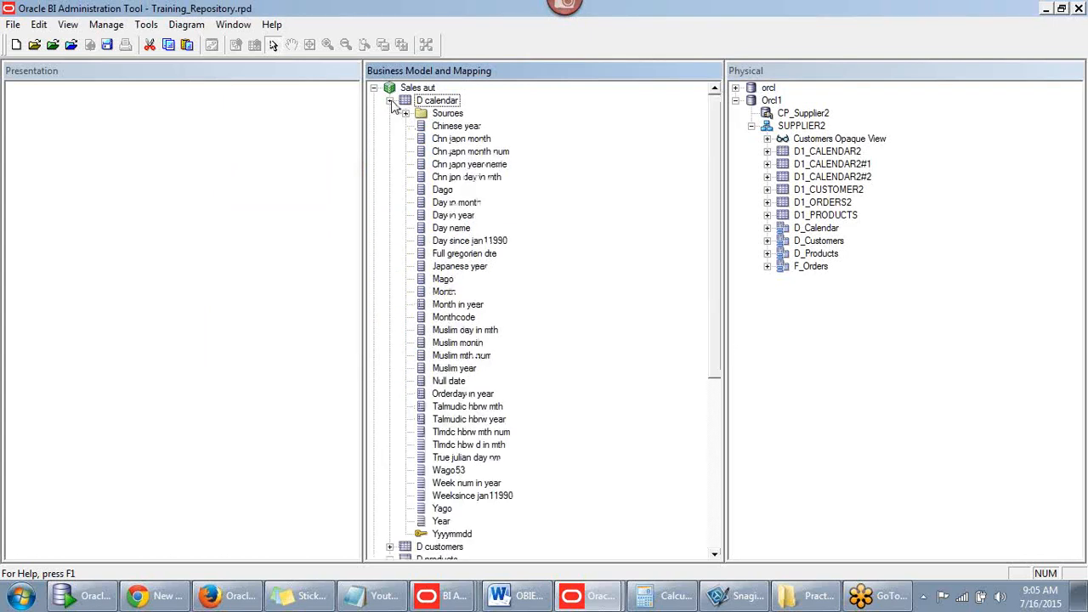
pyautogui.click(447, 128)
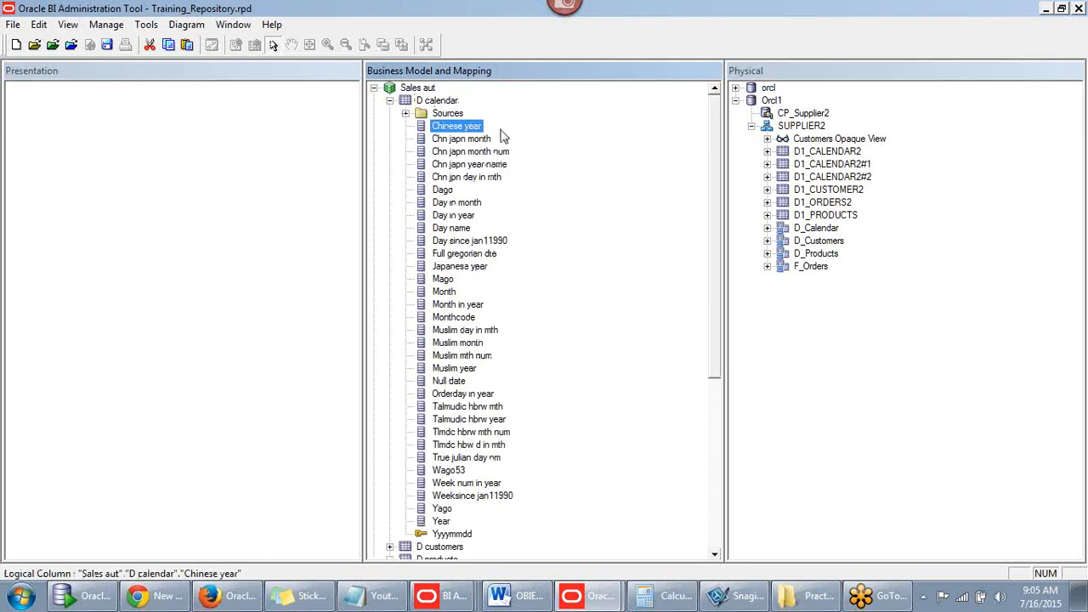
pyautogui.scroll(-7, 470, 264)
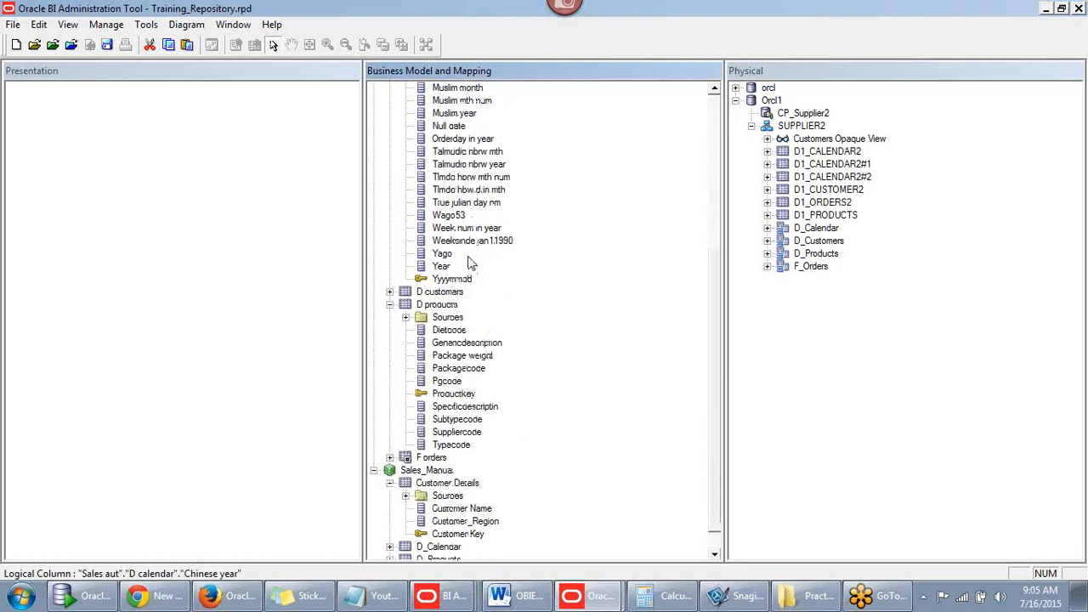
pyautogui.scroll(-1, 470, 264)
pyautogui.scroll(4, 413, 146)
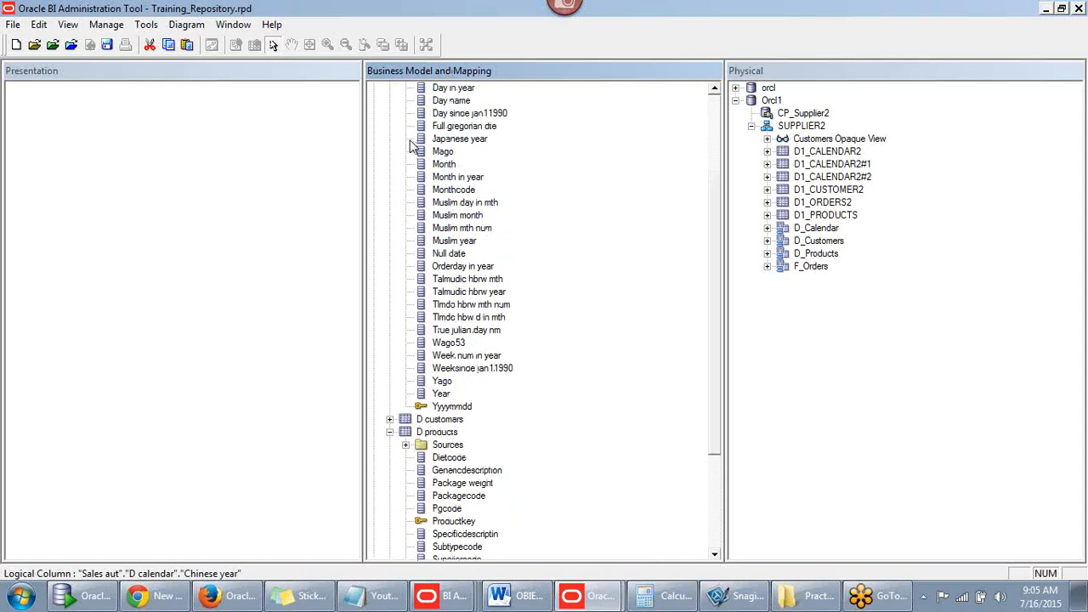
pyautogui.scroll(4, 412, 146)
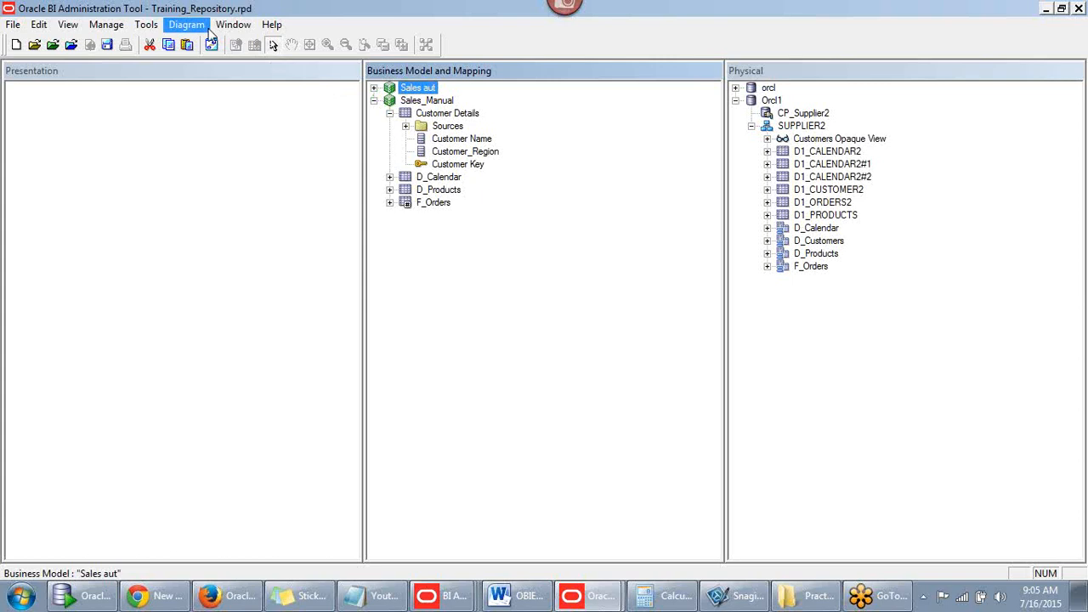
# - Run the Rename Wizard utility again and show the business model and mapping objects for selection
pyautogui.click(423, 102)
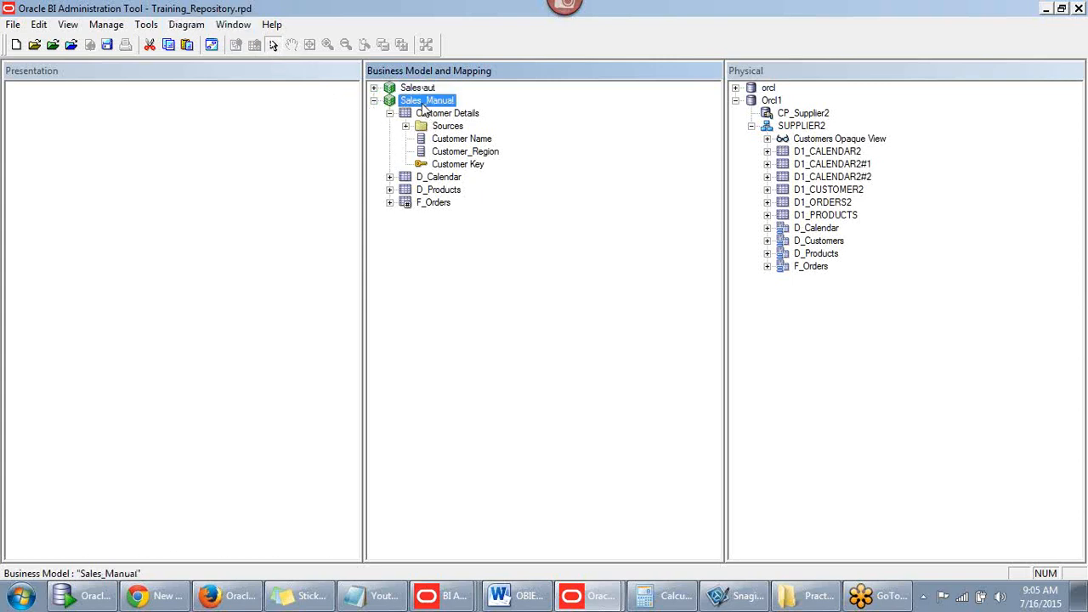
pyautogui.click(146, 24)
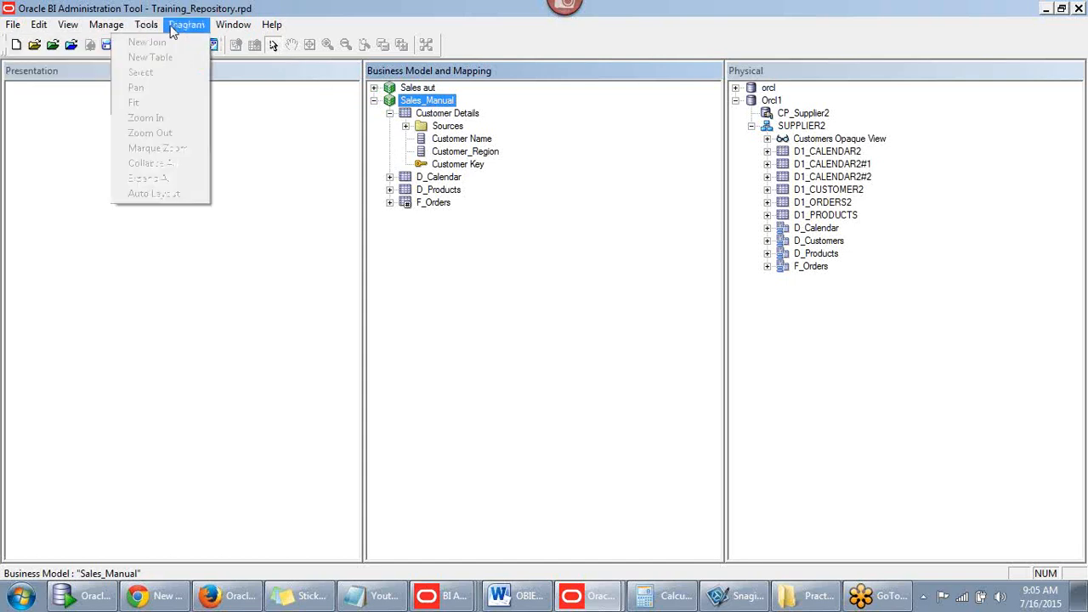
pyautogui.click(58, 88)
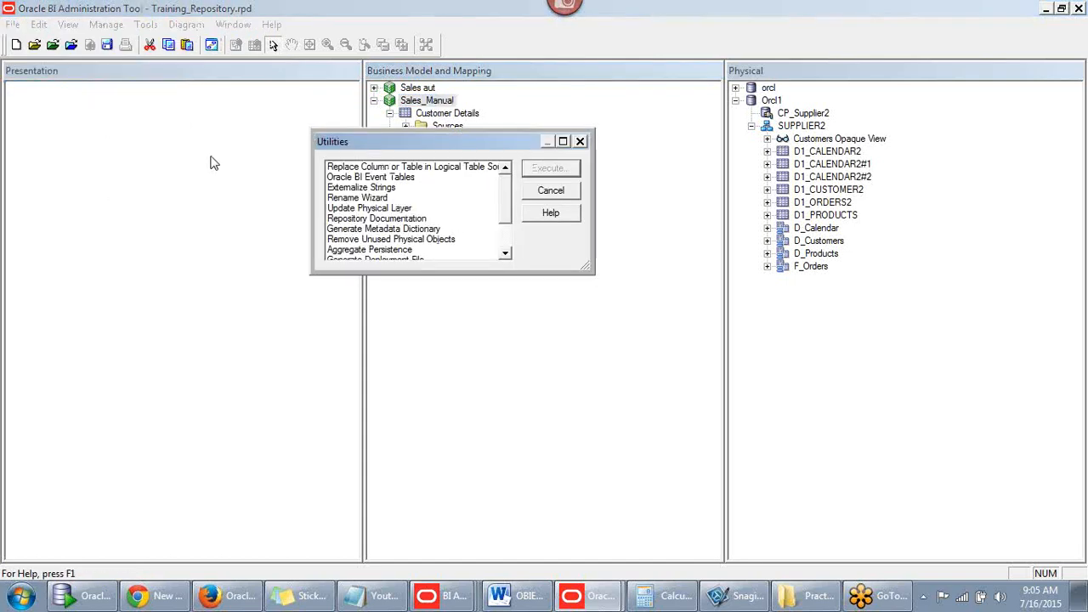
pyautogui.click(349, 197)
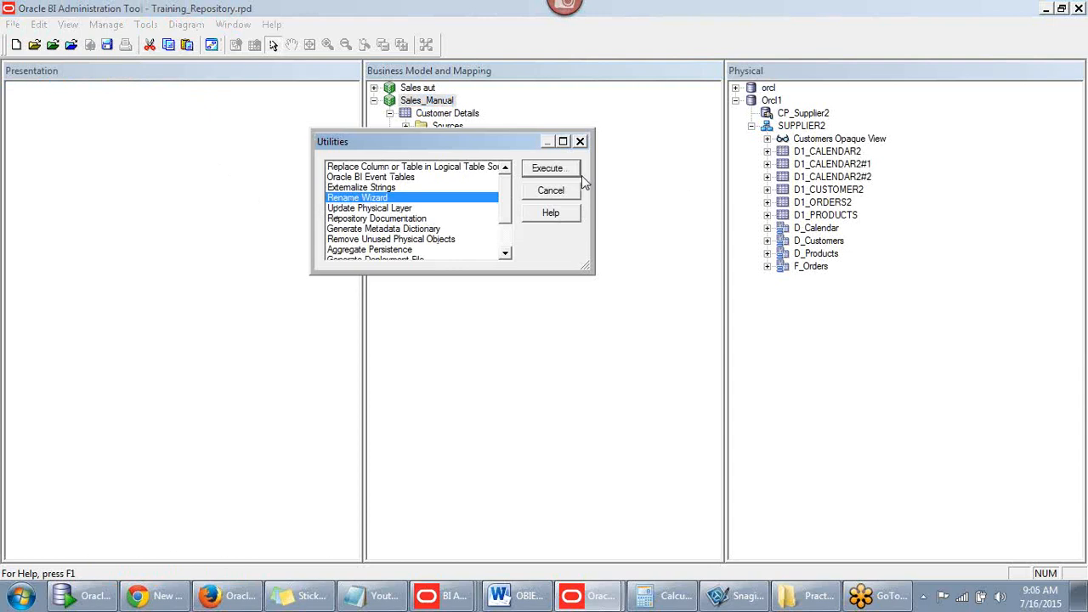
pyautogui.click(539, 173)
pyautogui.click(571, 172)
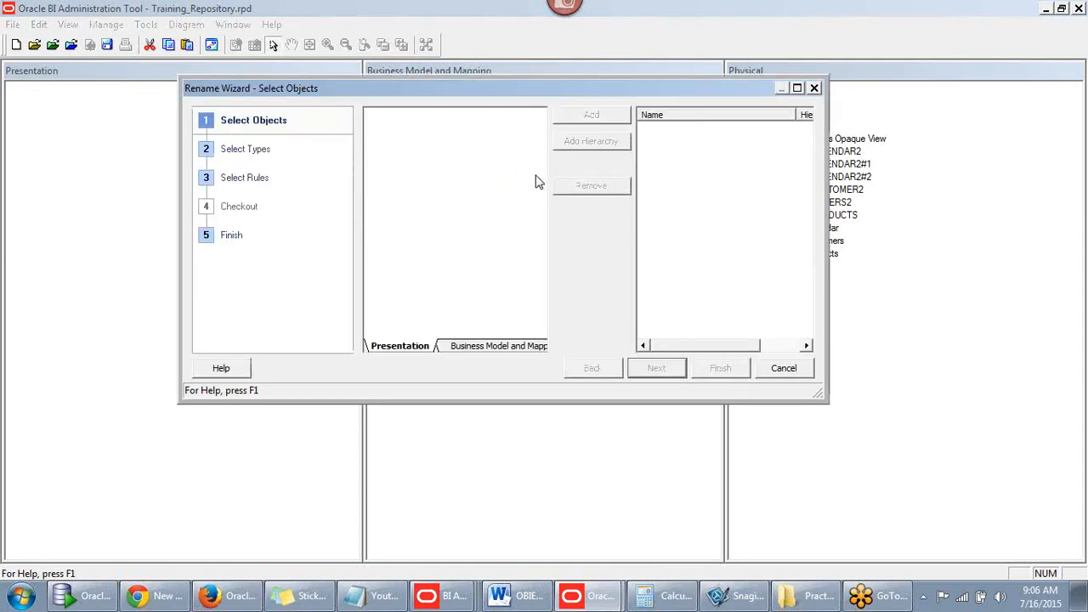
pyautogui.click(490, 349)
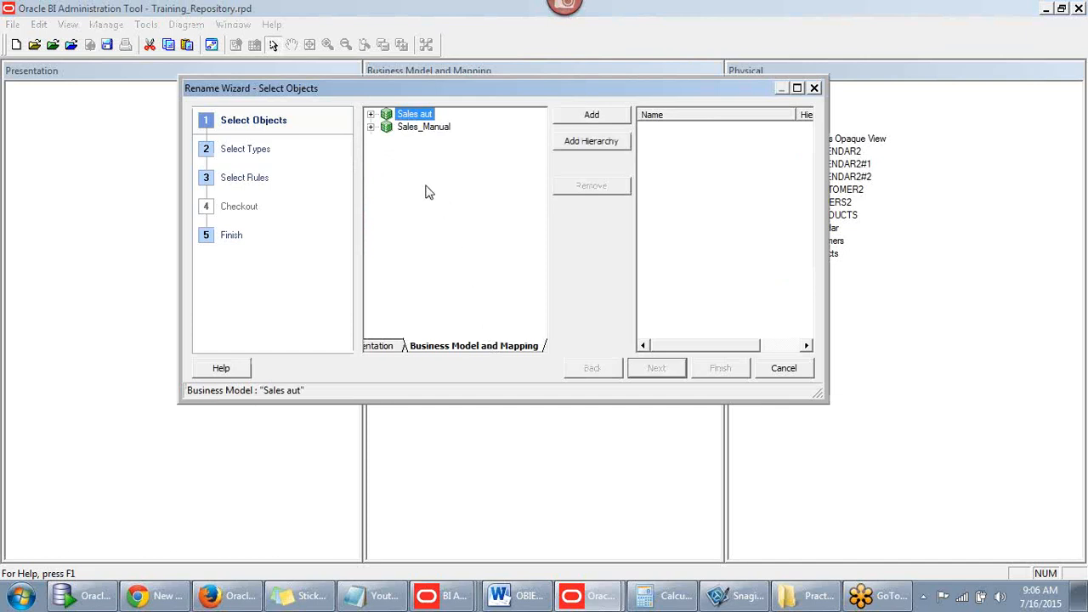
# - Add Sales_Manual with its whole hierarchy to the rename selection and accept all the object types
pyautogui.click(398, 130)
pyautogui.click(607, 143)
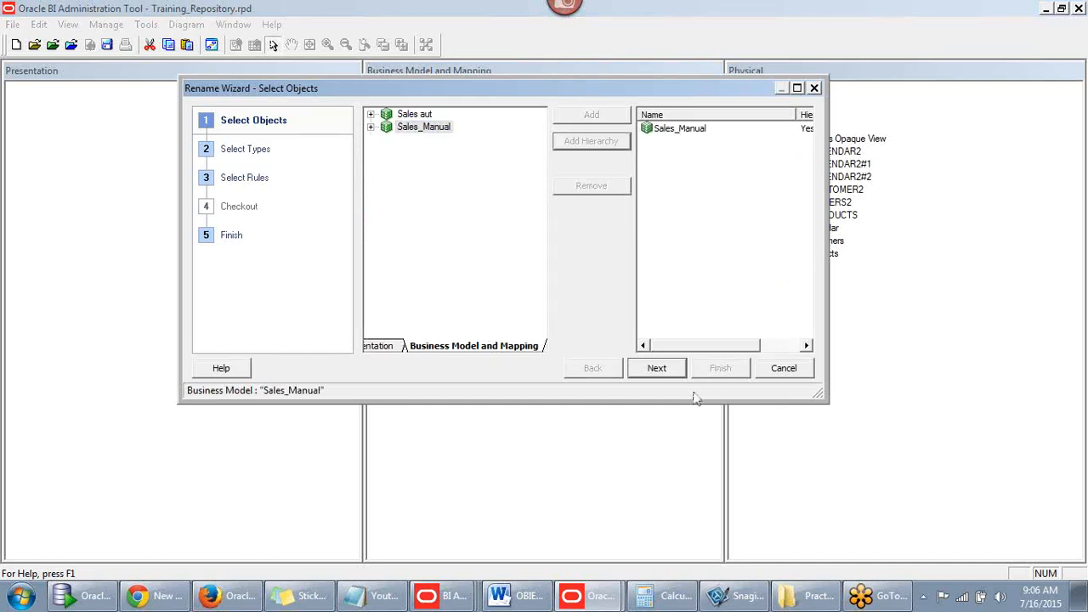
pyautogui.click(666, 371)
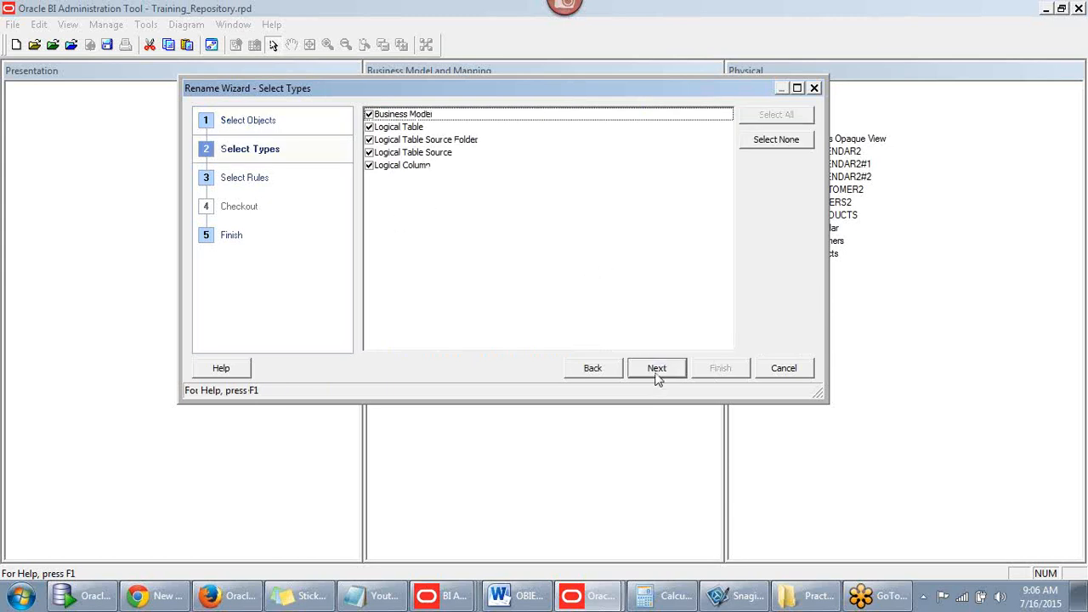
pyautogui.click(657, 371)
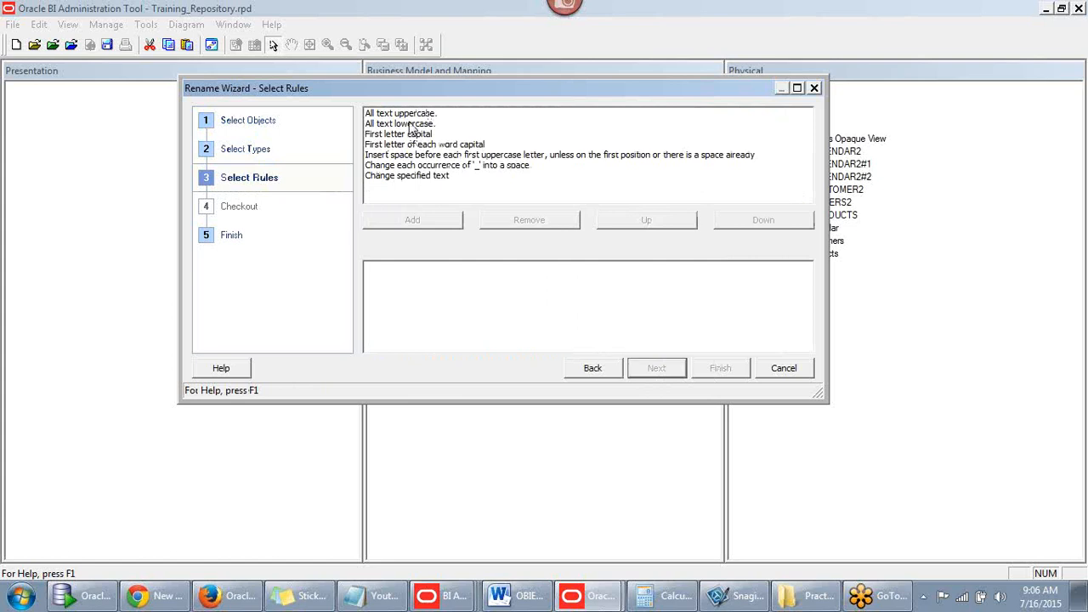
# - Add the rename rules for changing each '_' into a space, all text lowercase, and first letter of each word capital, in that order
pyautogui.click(409, 165)
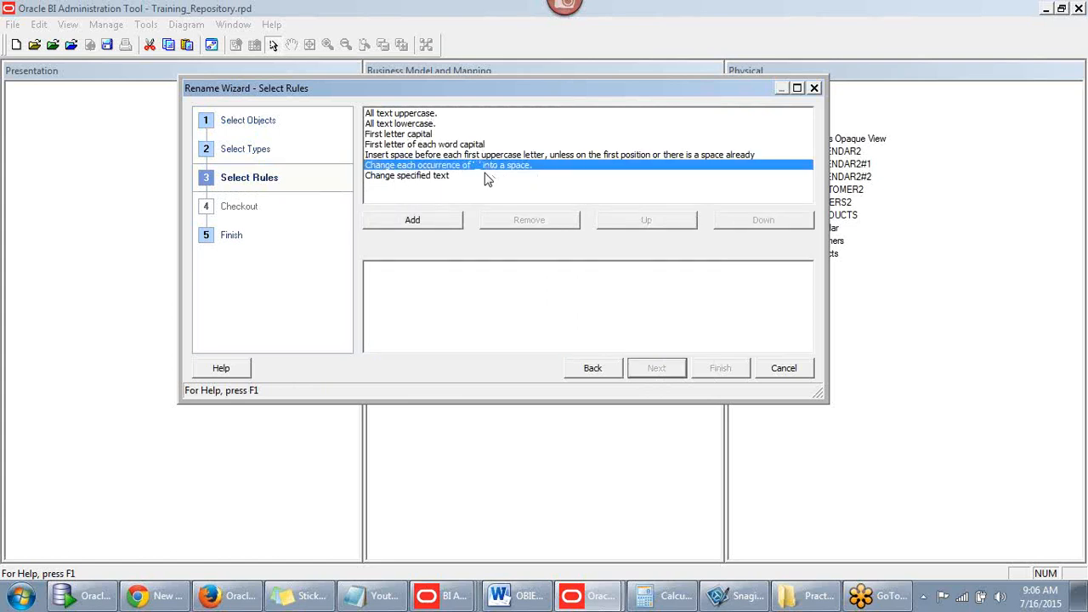
pyautogui.click(425, 217)
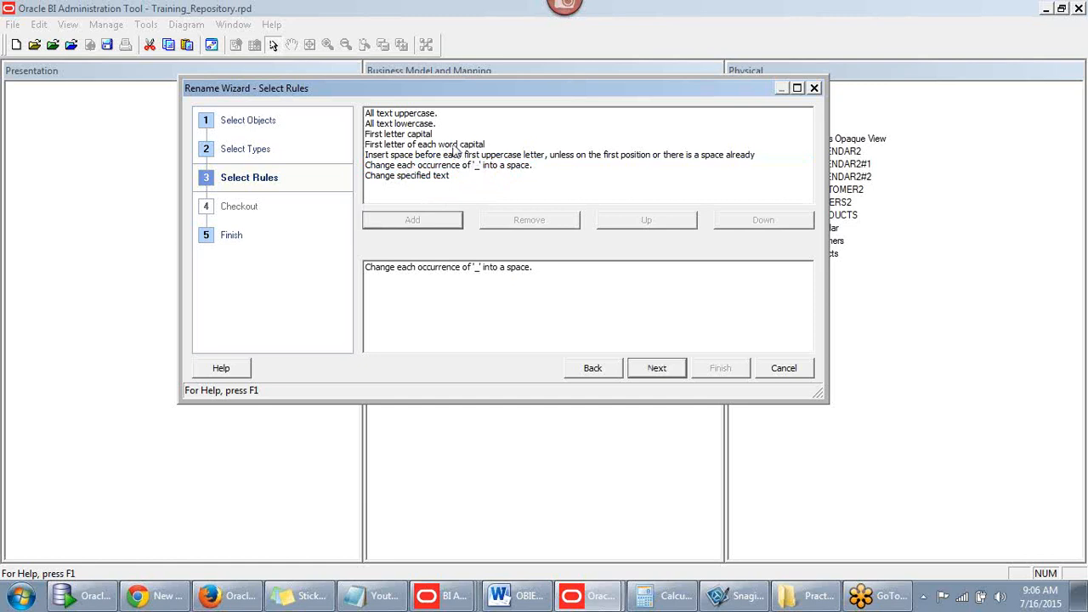
pyautogui.click(414, 124)
pyautogui.click(429, 223)
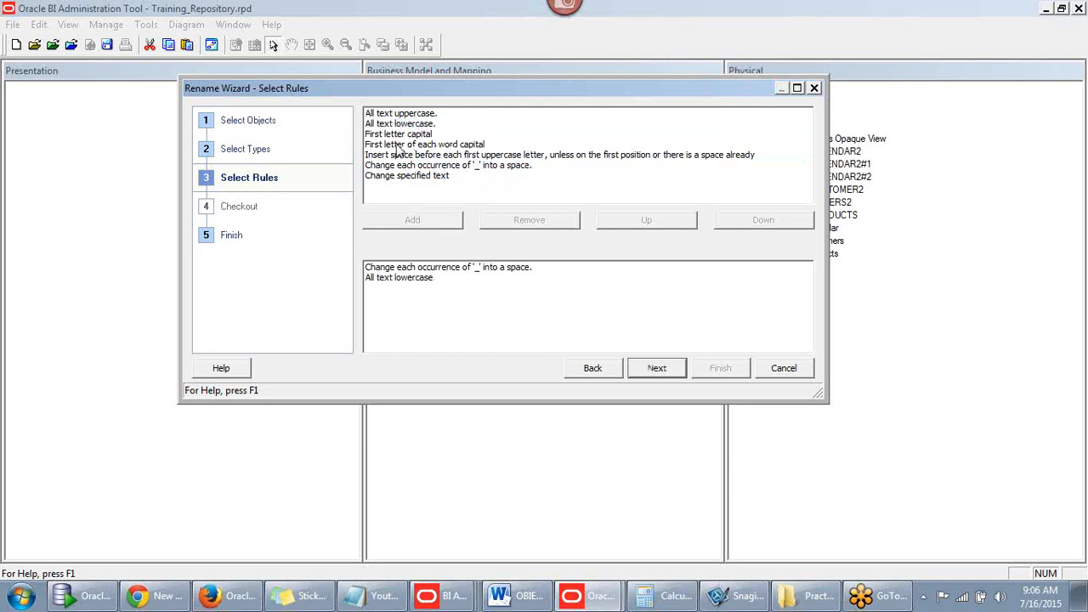
pyautogui.click(395, 145)
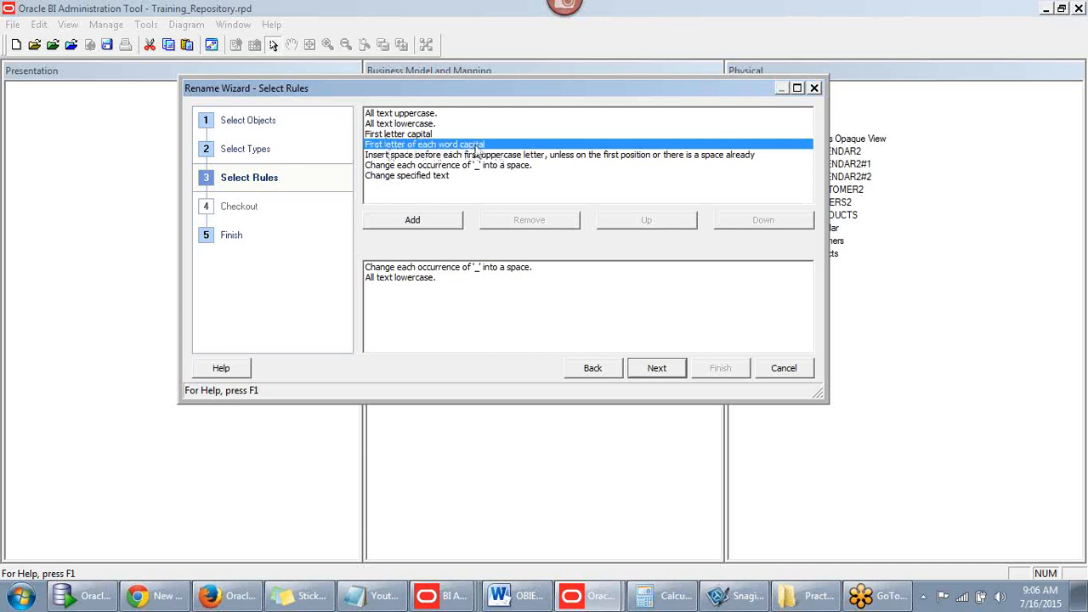
pyautogui.click(416, 223)
# - Preview the planned renames for Sales_Manual and review the new column names, including those for CHINESE_YEAR and CHN_JAPN_MONTH
pyautogui.click(656, 370)
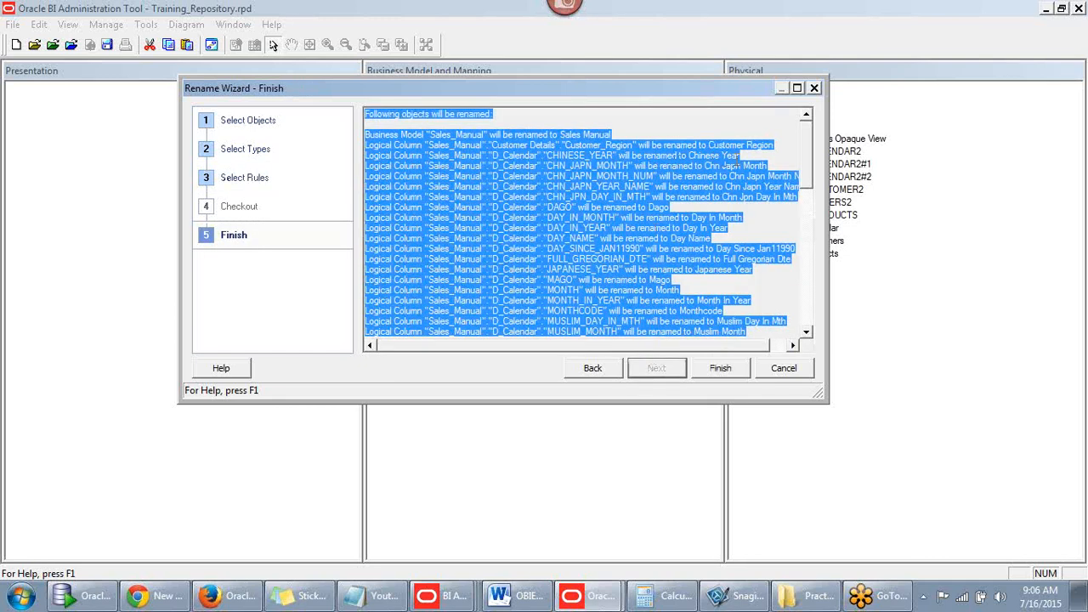
pyautogui.click(724, 155)
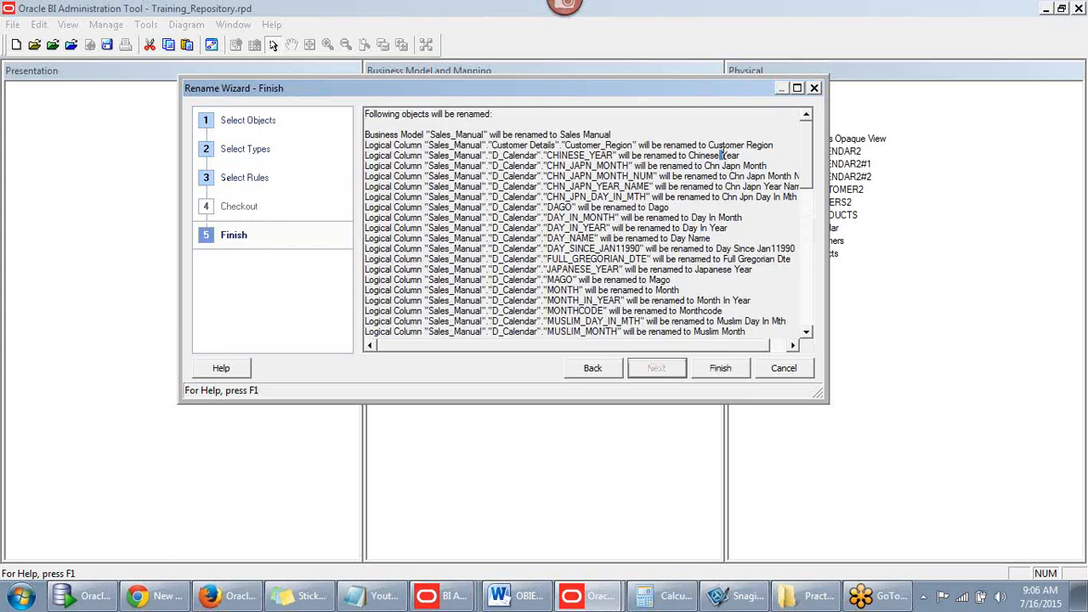
pyautogui.moveTo(742, 155); pyautogui.dragTo(688, 157)
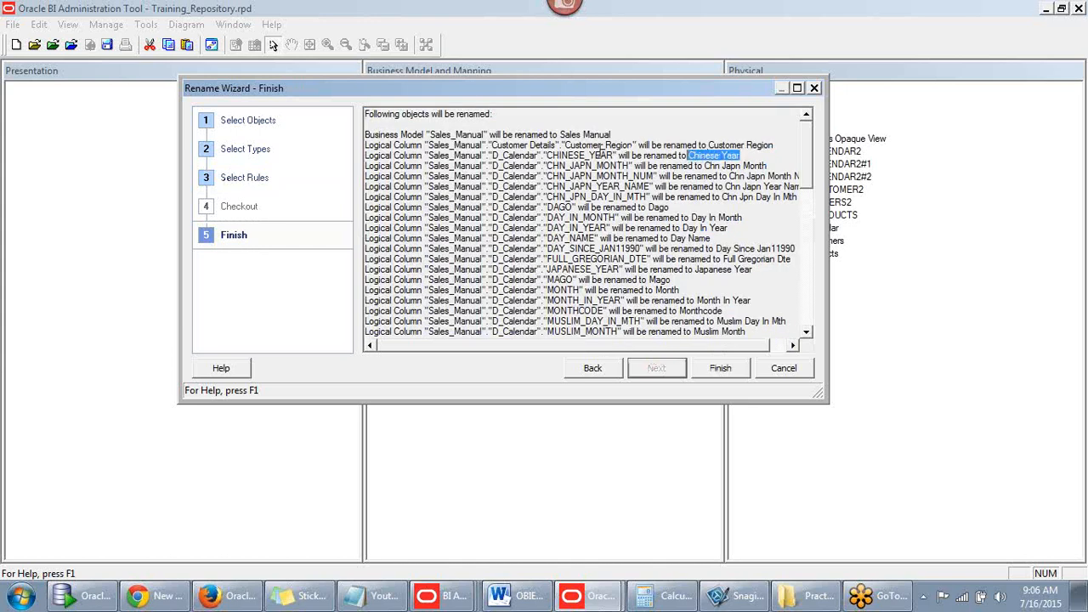
pyautogui.click(751, 159)
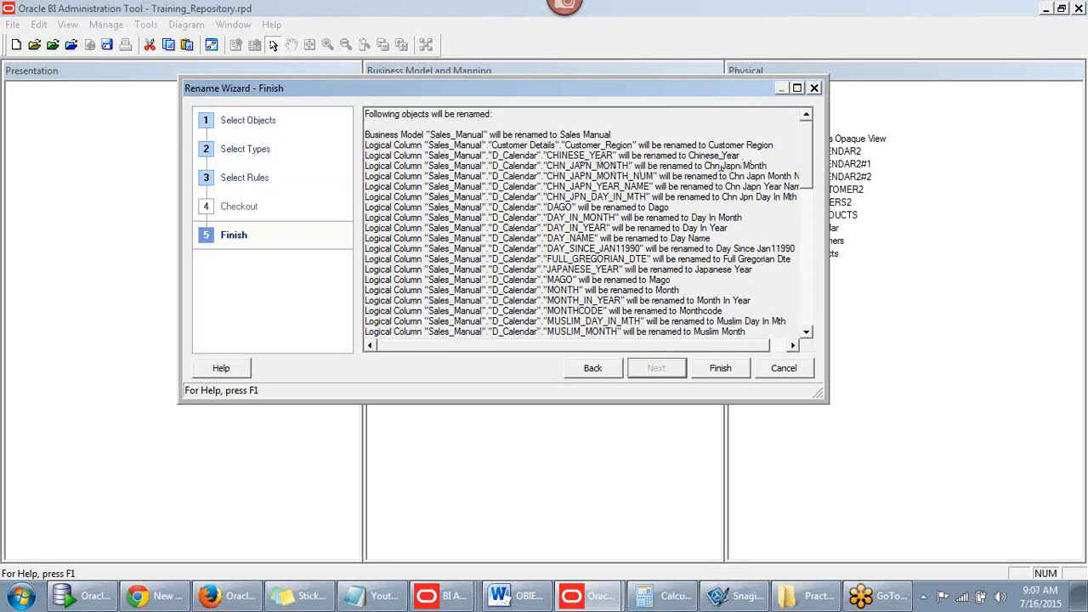
pyautogui.moveTo(706, 166); pyautogui.dragTo(768, 163)
pyautogui.click(783, 163)
pyautogui.scroll(-6, 647, 252)
pyautogui.scroll(6, 644, 217)
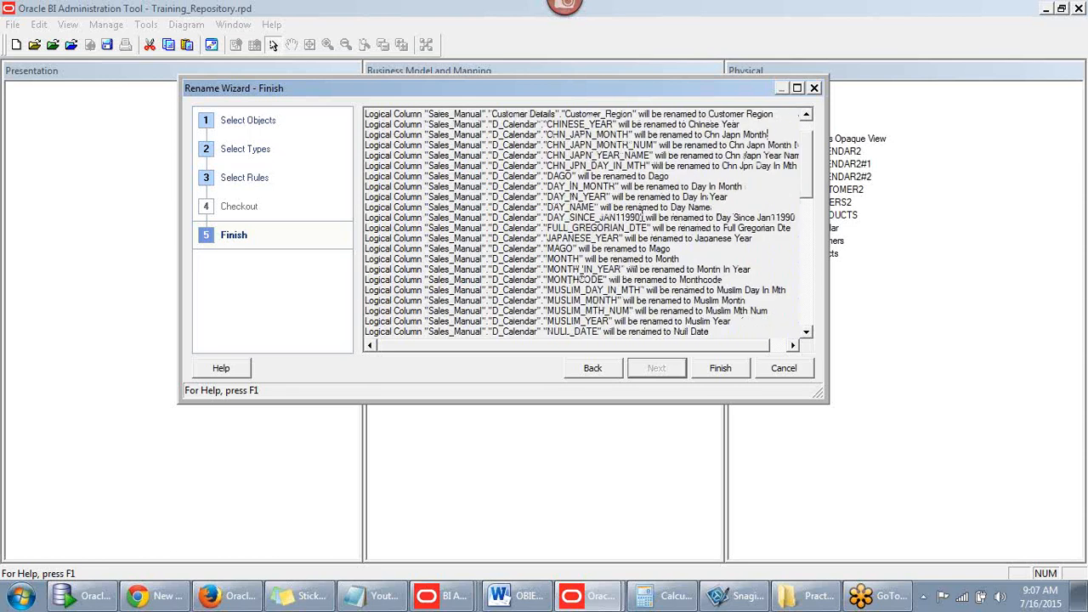
pyautogui.scroll(-11, 610, 210)
pyautogui.scroll(-3, 610, 211)
pyautogui.scroll(12, 678, 218)
pyautogui.scroll(3, 677, 217)
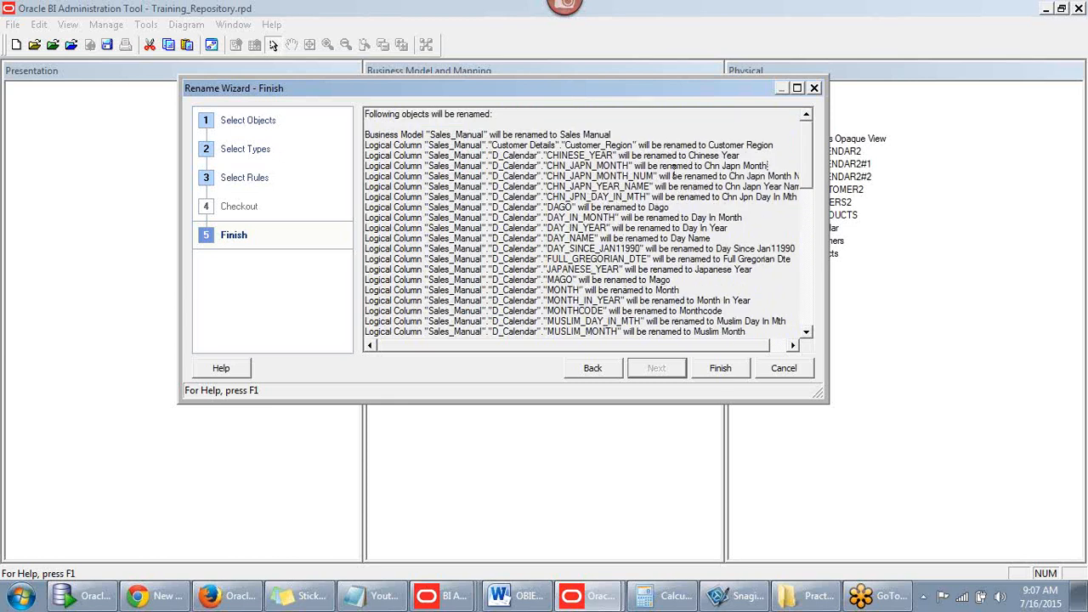
# - Review the rest of the planned Sales_Manual renames and finish the Rename Wizard to apply them
pyautogui.moveTo(809, 165)
pyautogui.mouseDown()
pyautogui.moveTo(809, 295)
pyautogui.moveTo(815, 167)
pyautogui.mouseUp()
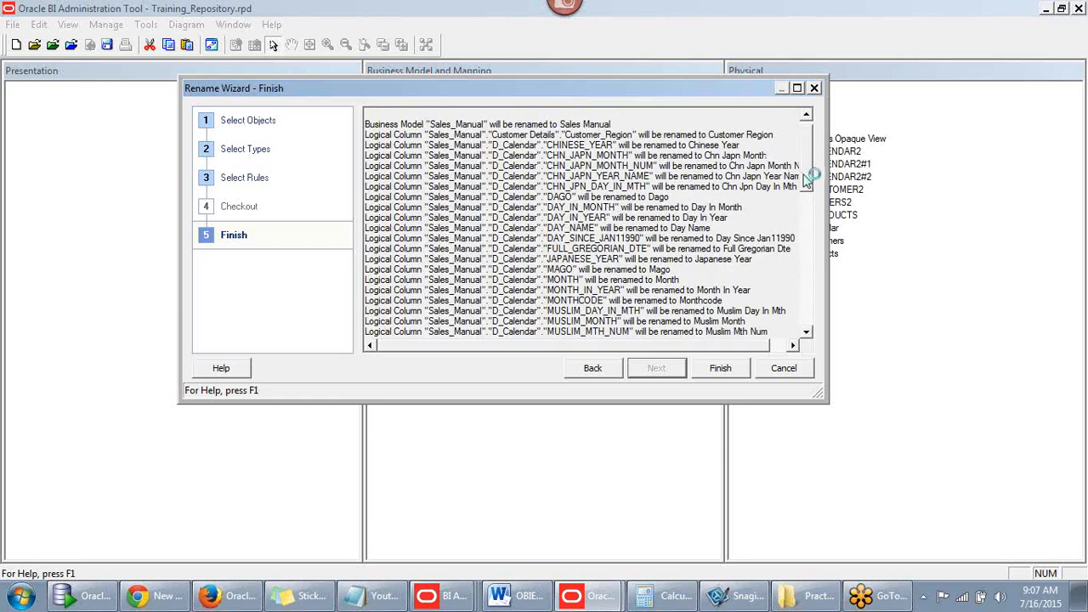
pyautogui.moveTo(812, 168); pyautogui.dragTo(822, 320)
pyautogui.click(729, 374)
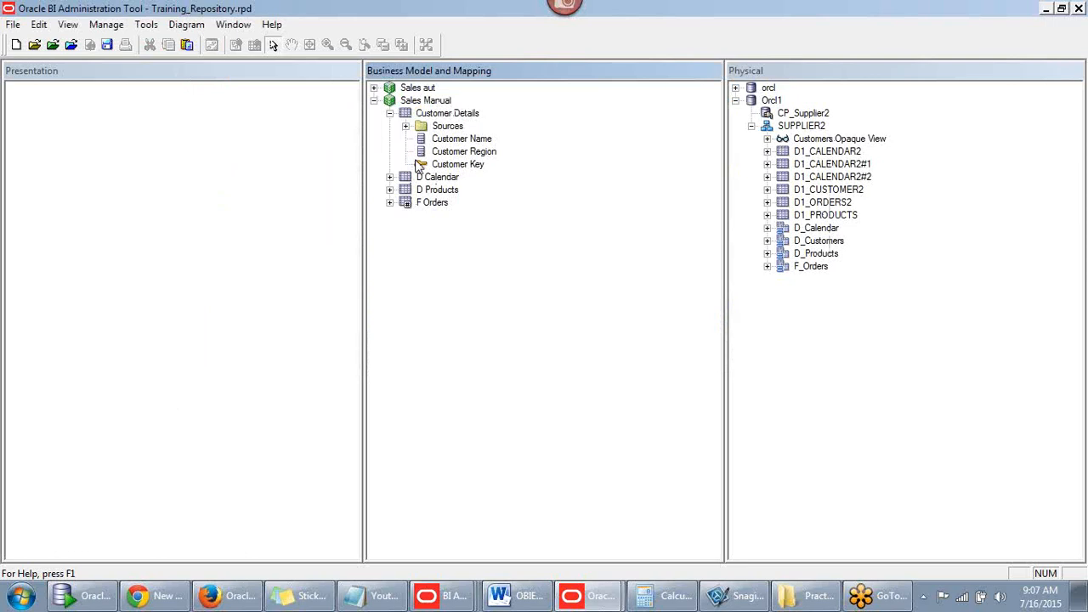
# - Check the renamed columns of the D Calendar logical table in Sales Manual, and collapse D Calendar and Customer Details
pyautogui.click(390, 177)
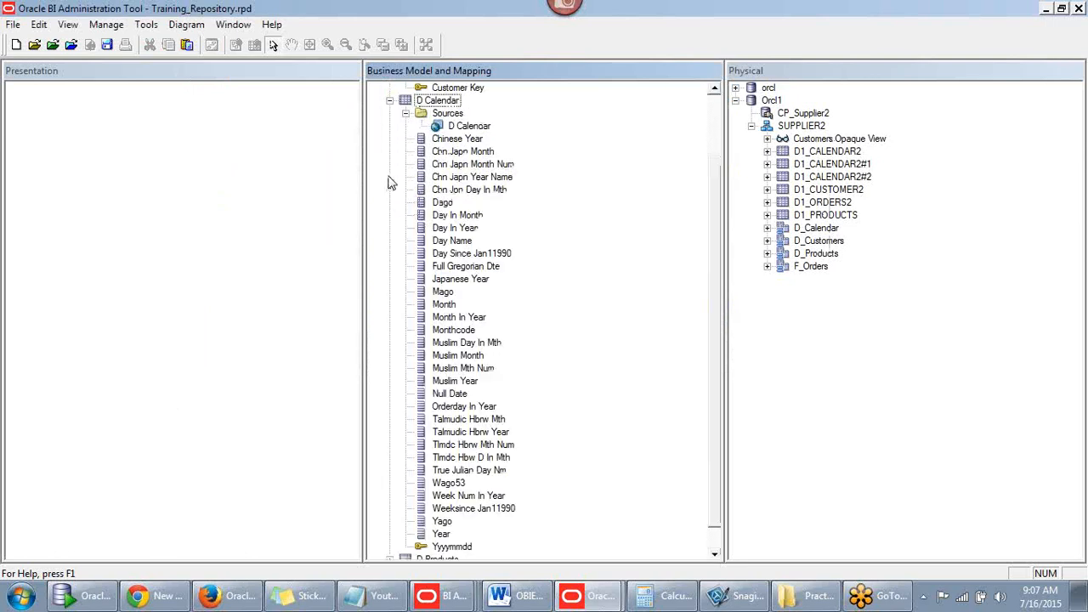
pyautogui.click(463, 153)
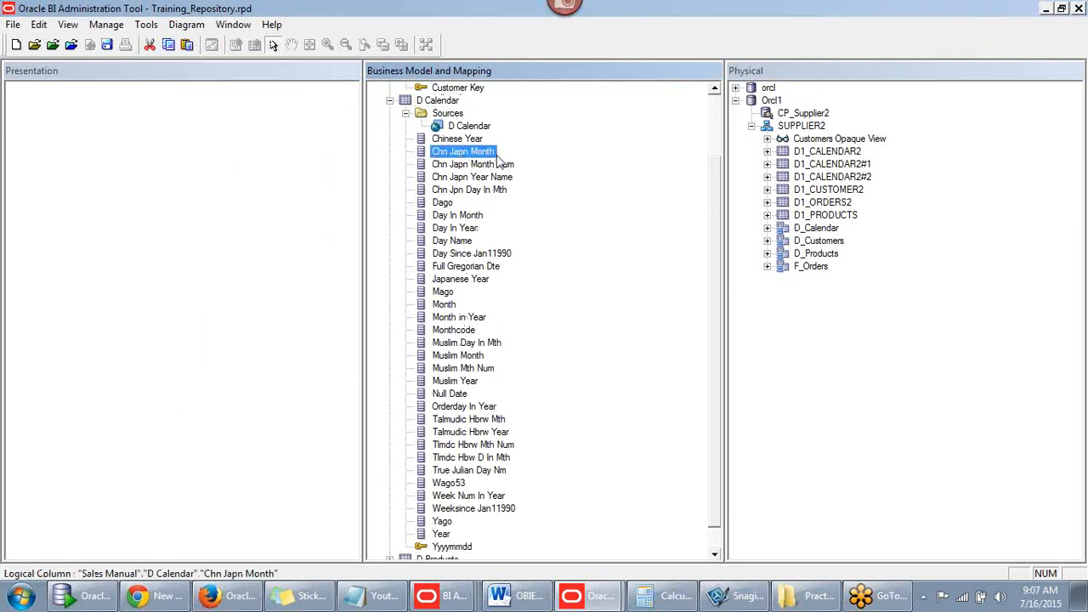
pyautogui.scroll(2, 493, 182)
pyautogui.click(390, 177)
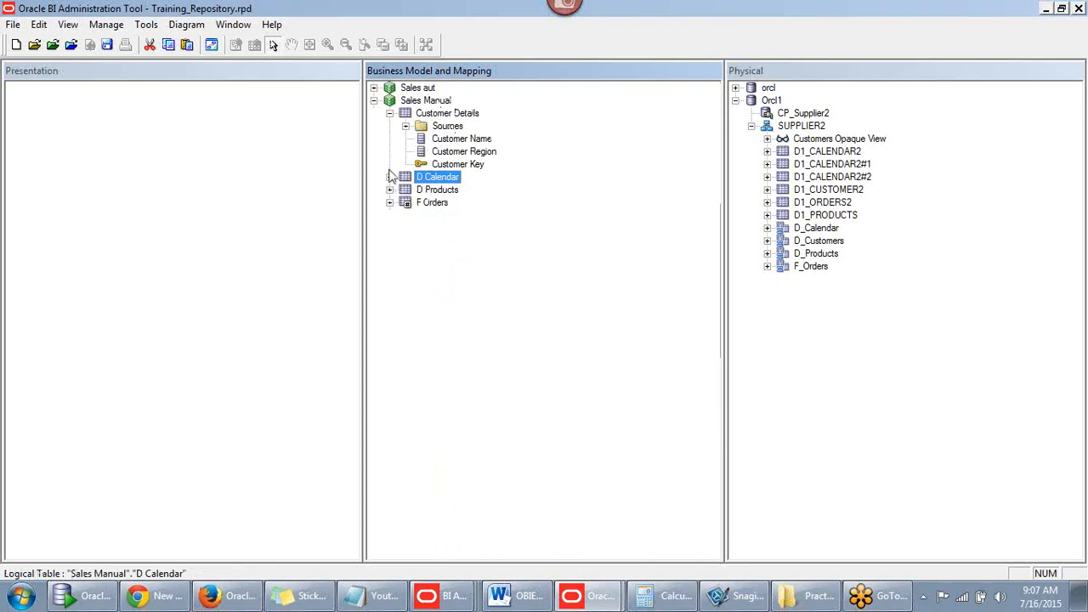
pyautogui.click(390, 114)
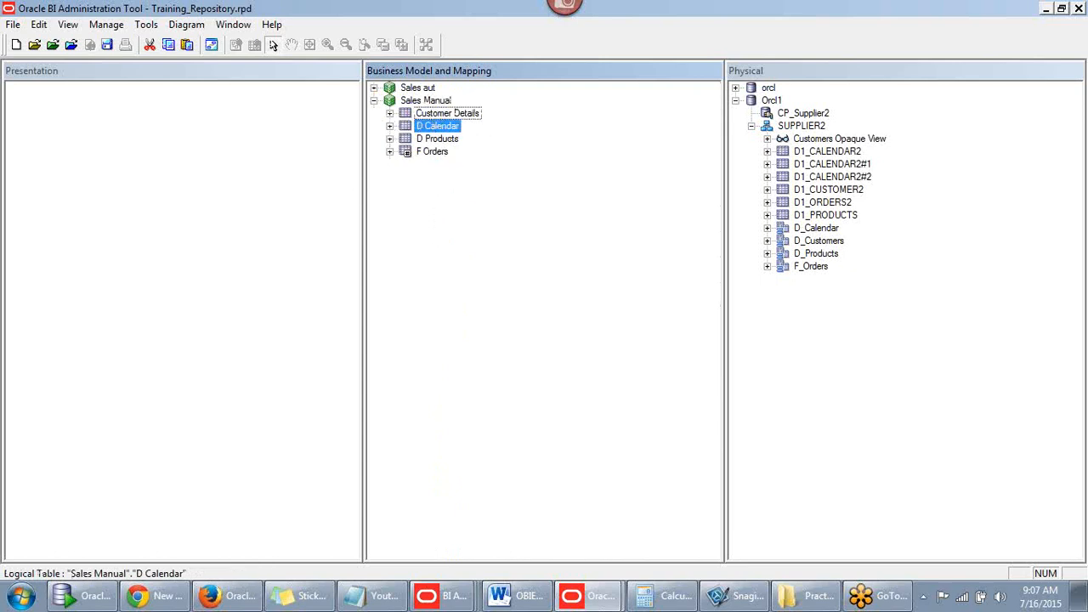
# - Compare the renamed objects of the Sales aut and Sales Manual business models, and leave both models collapsed
pyautogui.hotkey('alt', 'Tab')
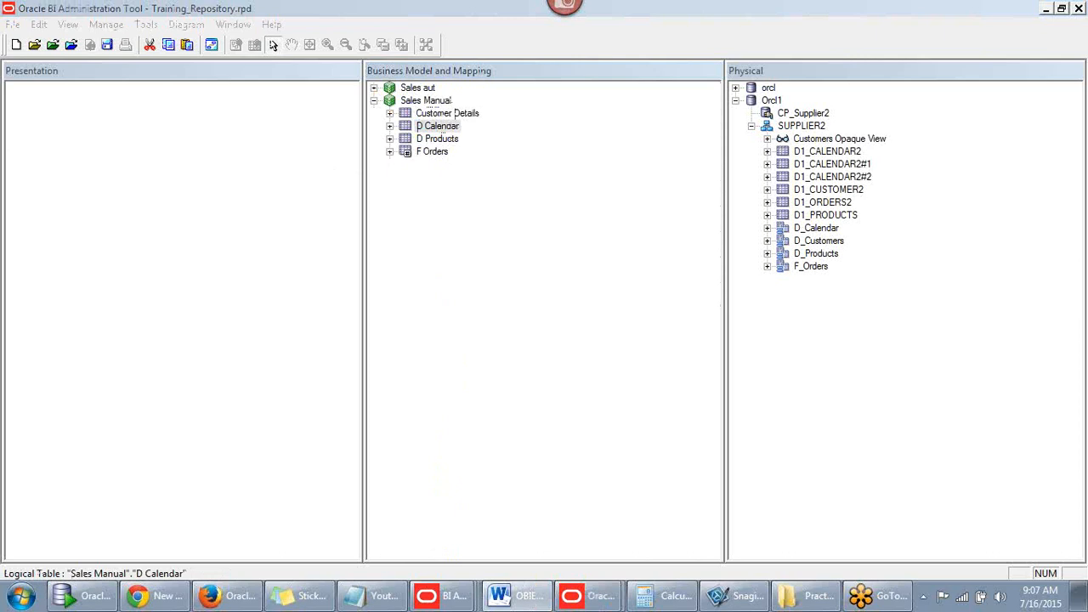
pyautogui.click(69, 9)
pyautogui.click(374, 101)
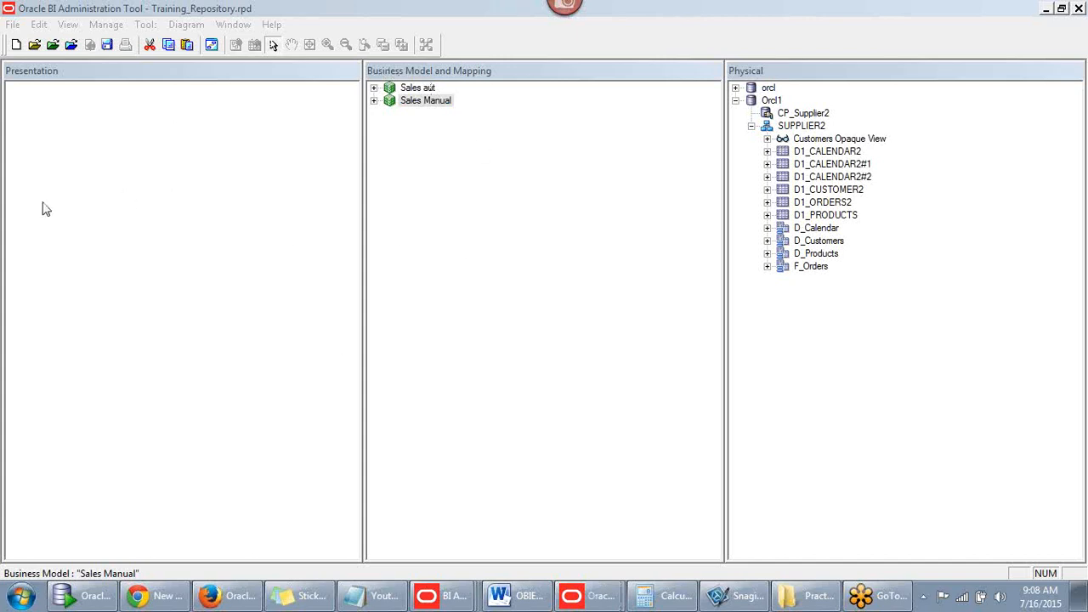
pyautogui.click(374, 100)
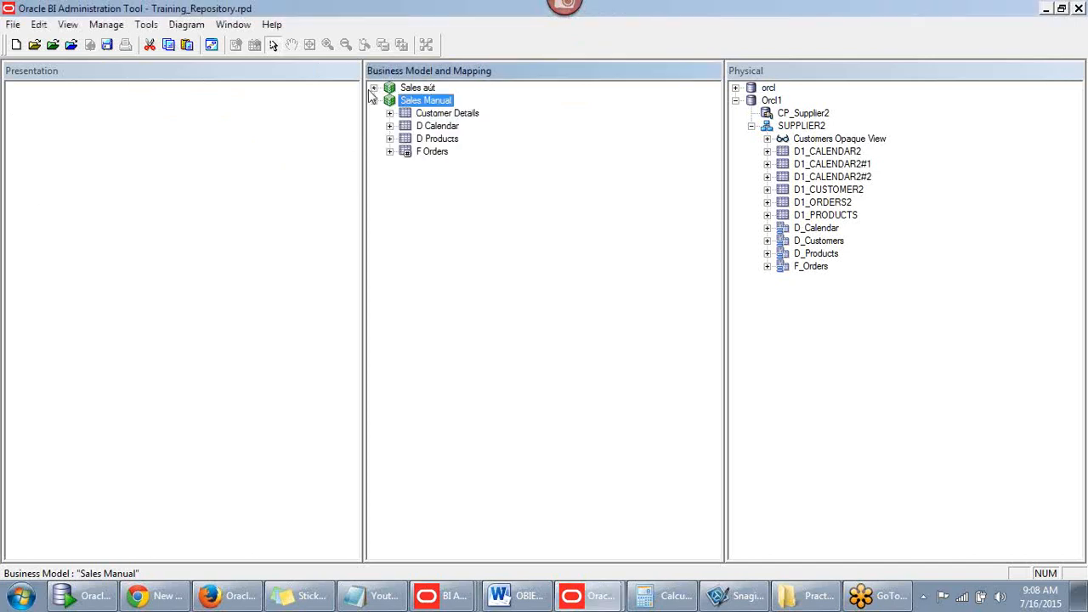
pyautogui.click(374, 88)
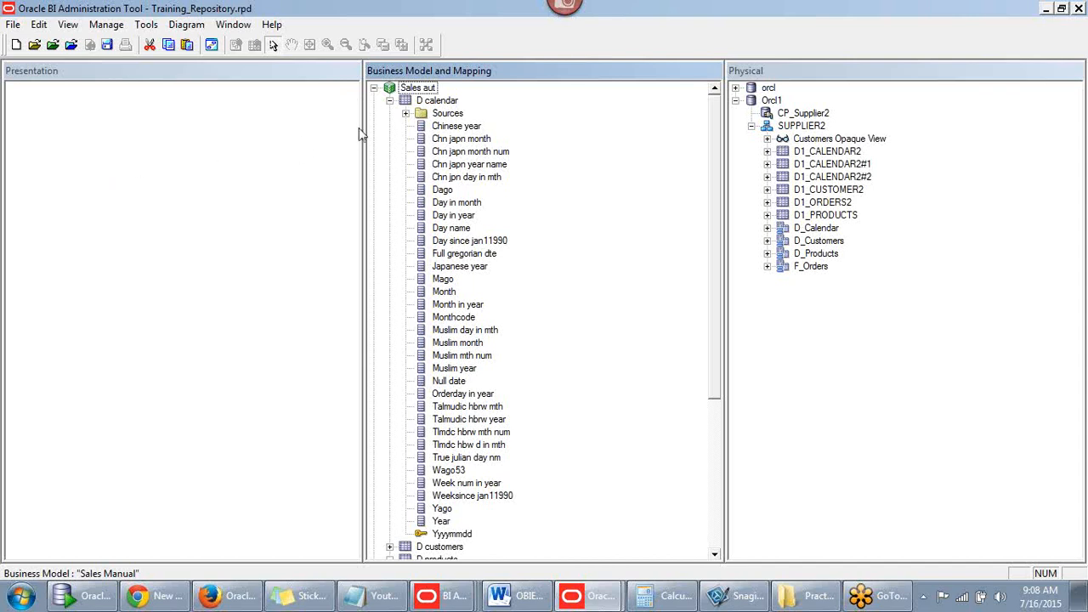
pyautogui.click(374, 88)
pyautogui.click(374, 100)
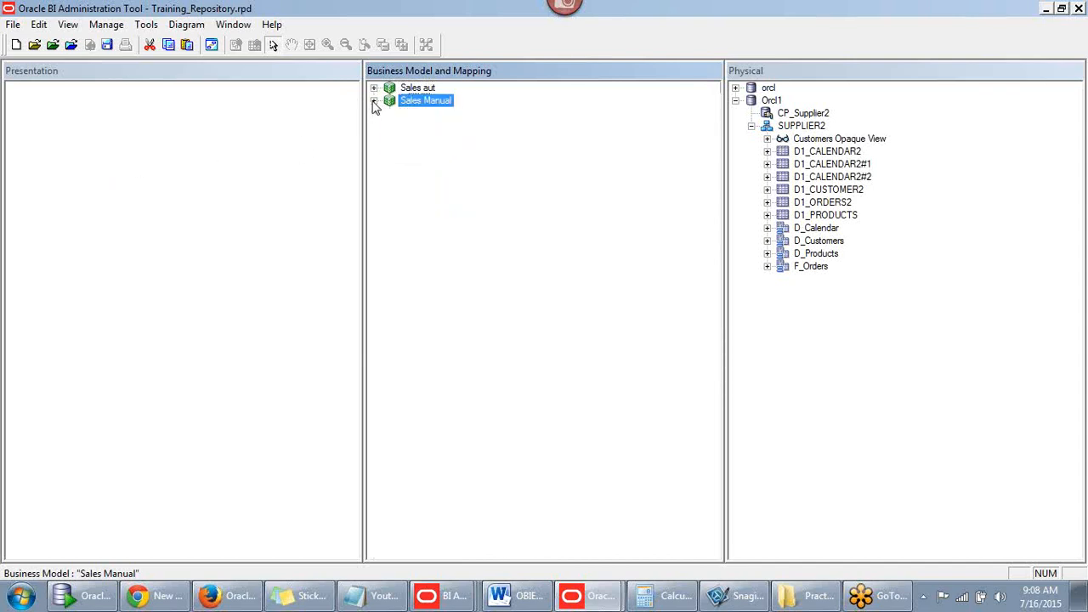
pyautogui.click(108, 129)
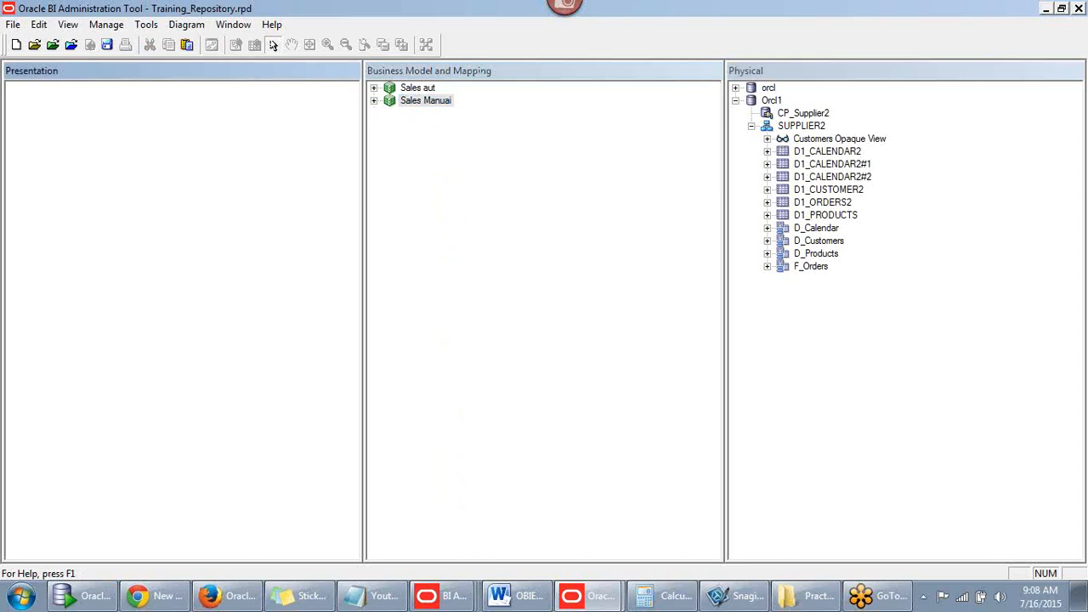
# - Switch to Oracle BI Answers in Firefox, compare its SUPPLIER2 subject area with the repository's Presentation layer side by side, and minimize the browser
pyautogui.hotkey('alt', 'Tab')
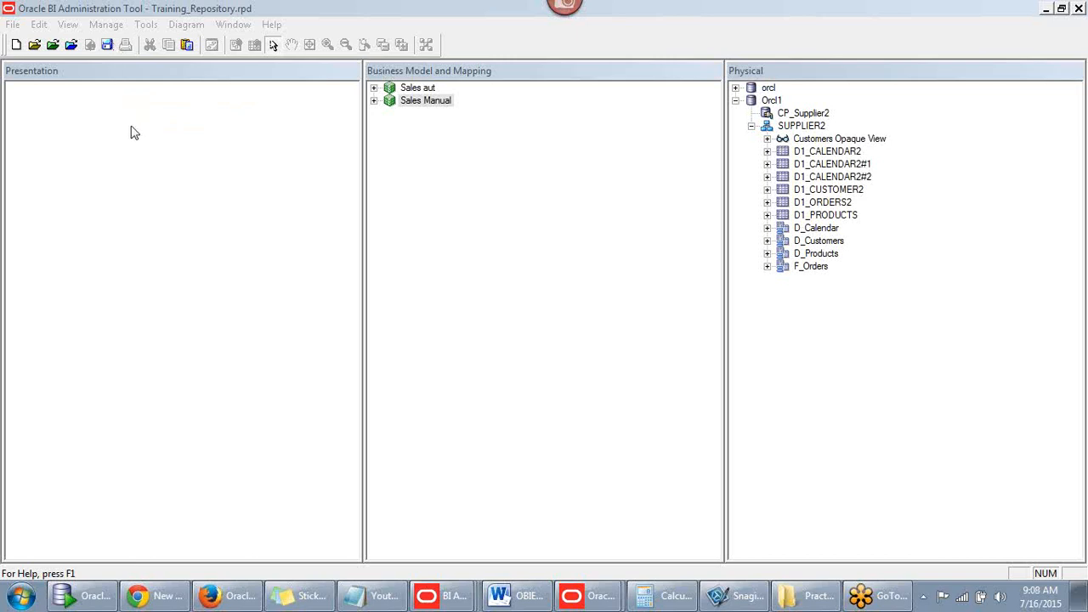
pyautogui.click(239, 600)
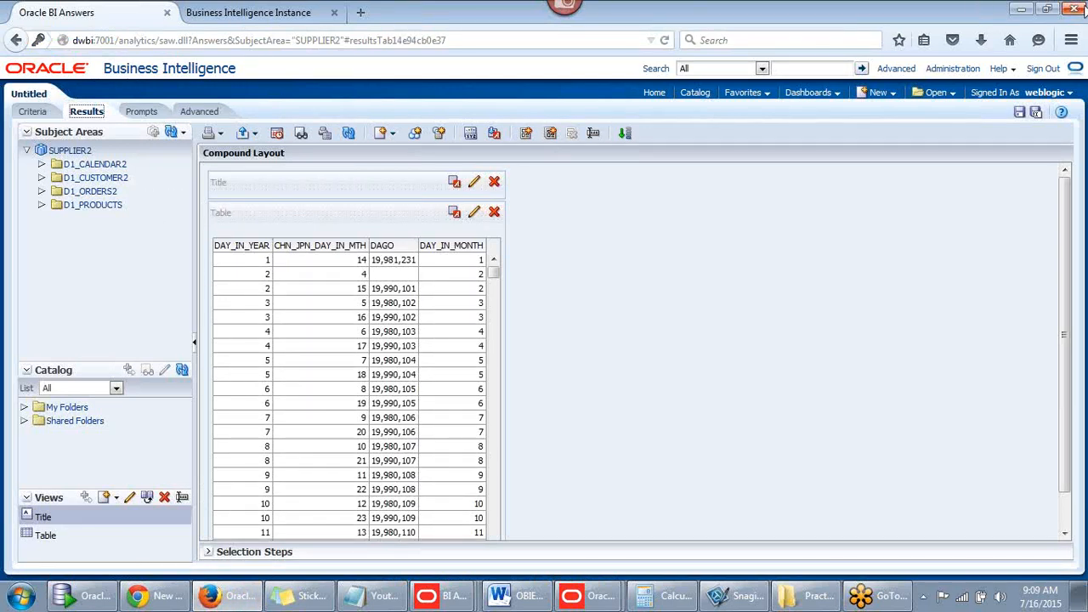
pyautogui.click(1046, 9)
pyautogui.moveTo(531, 35); pyautogui.dragTo(719, 47)
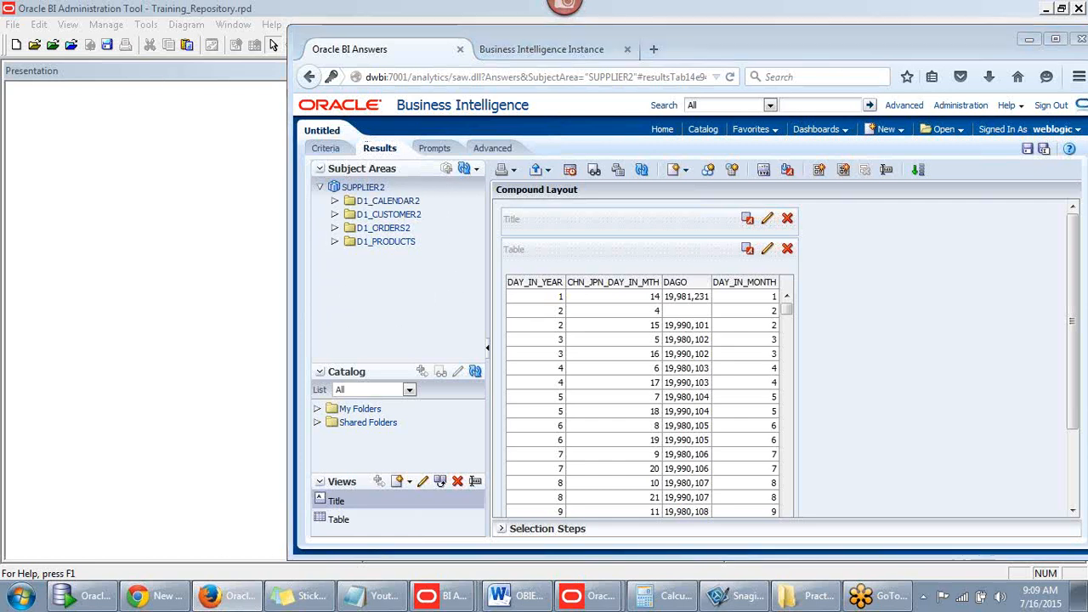
pyautogui.moveTo(45, 131)
pyautogui.mouseDown()
pyautogui.moveTo(64, 298)
pyautogui.moveTo(132, 68)
pyautogui.moveTo(38, 101)
pyautogui.moveTo(49, 121)
pyautogui.mouseUp()
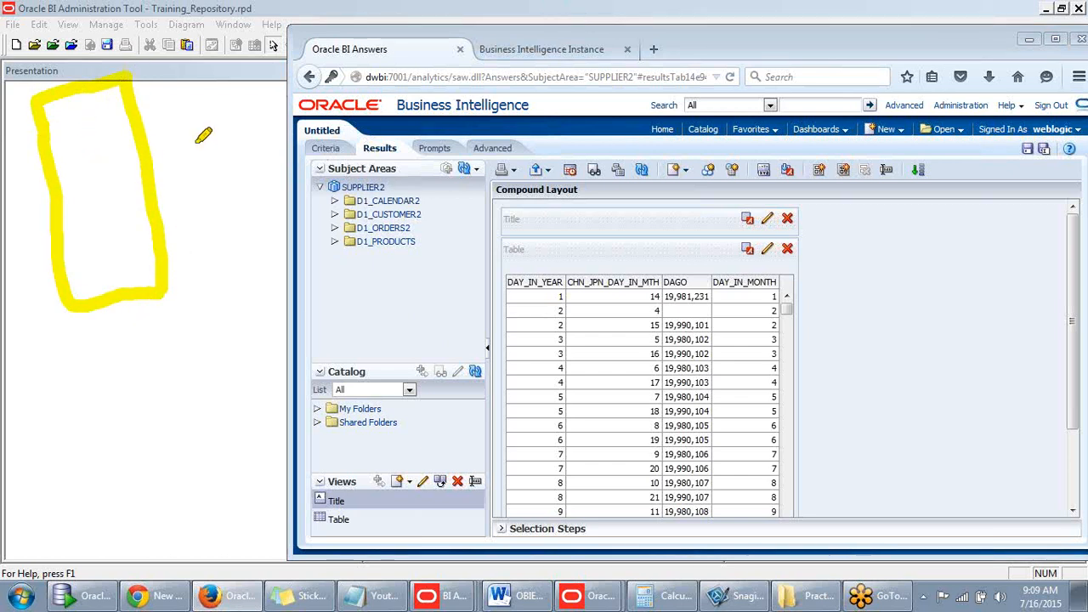
pyautogui.moveTo(333, 153)
pyautogui.mouseDown()
pyautogui.moveTo(456, 280)
pyautogui.moveTo(421, 140)
pyautogui.moveTo(327, 169)
pyautogui.mouseUp()
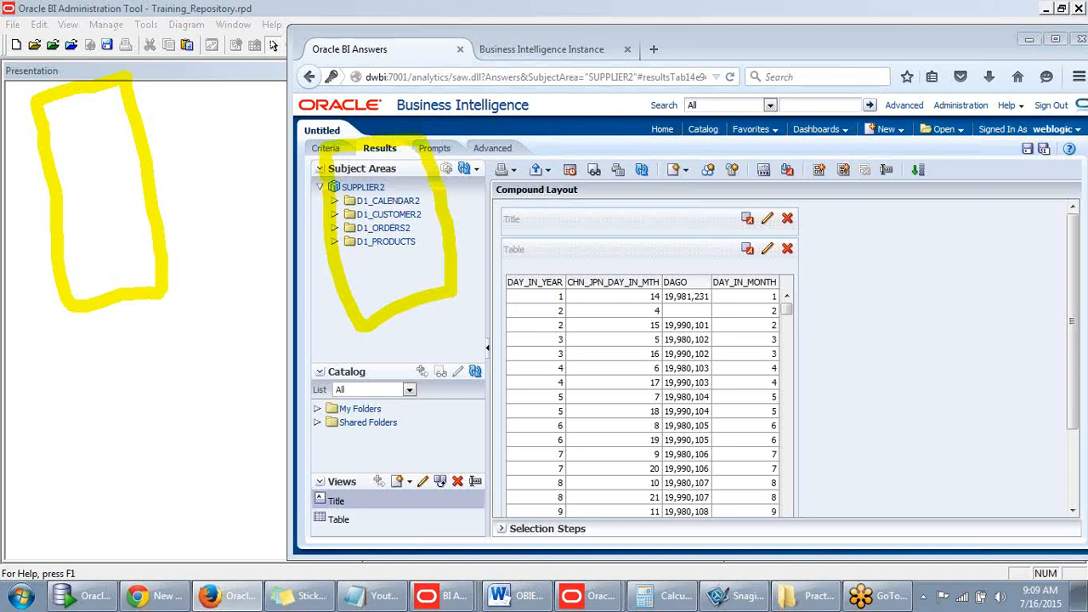
pyautogui.press('Escape')
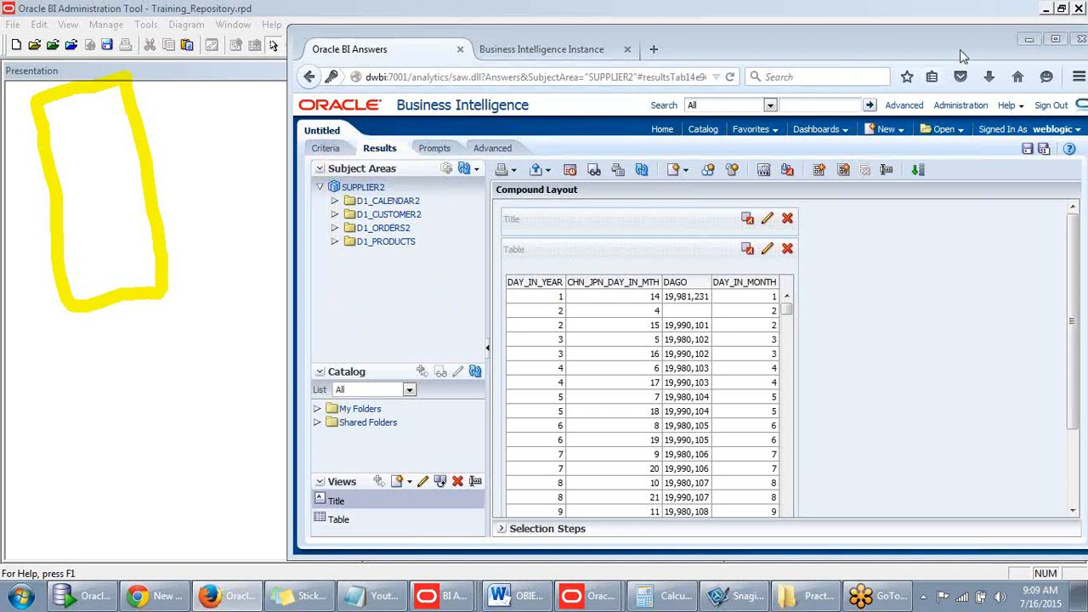
pyautogui.click(1029, 38)
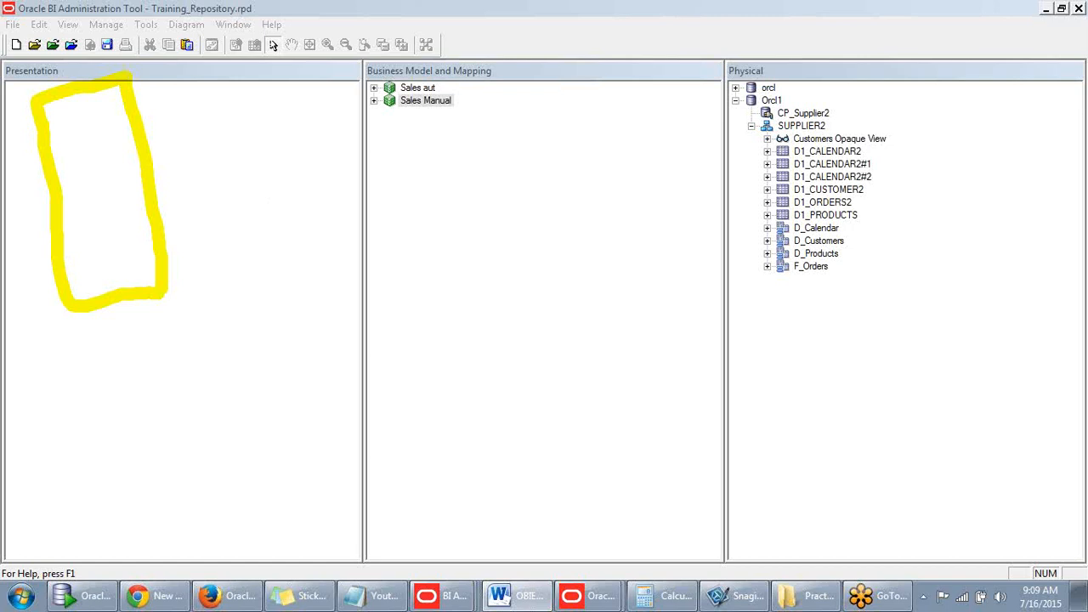
# - Open a blank Notepad document and place its window over the Administration Tool, clear of most of the Presentation layer
pyautogui.click(22, 597)
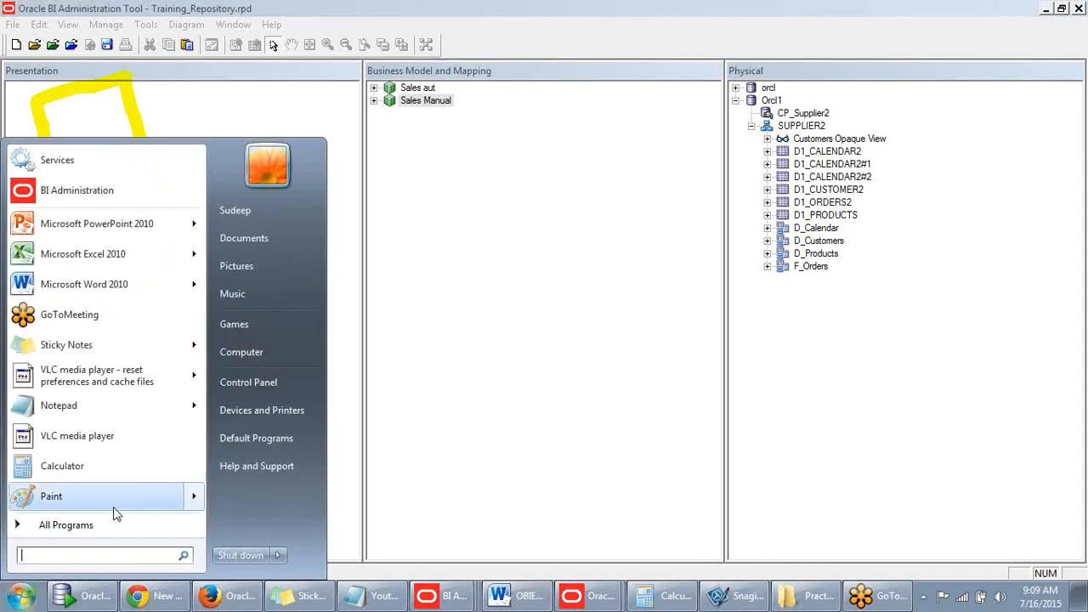
pyautogui.click(83, 413)
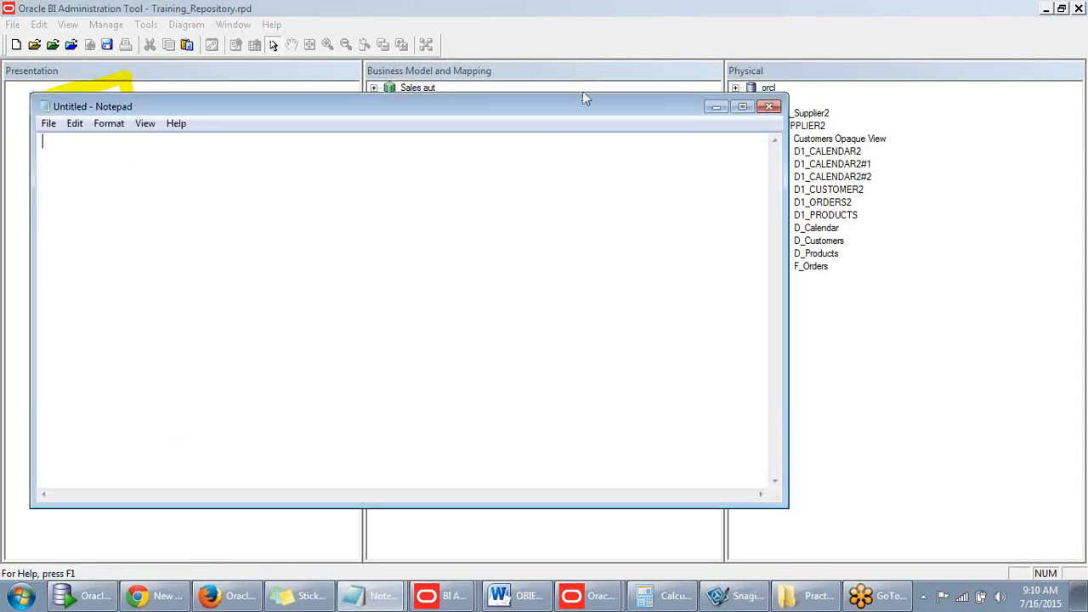
pyautogui.click(709, 105)
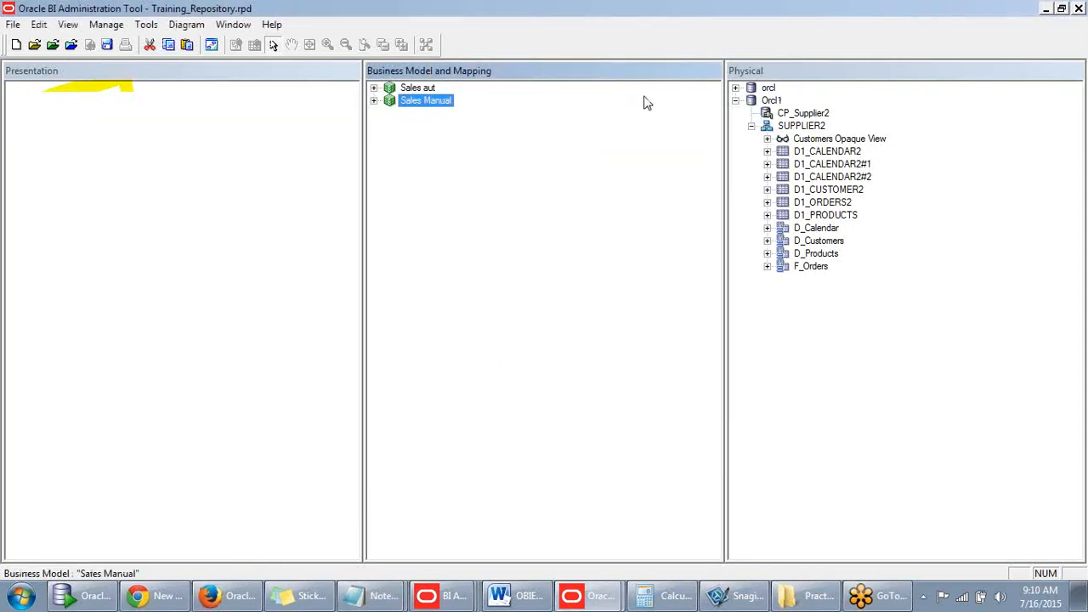
pyautogui.click(378, 595)
pyautogui.click(359, 562)
pyautogui.moveTo(595, 114); pyautogui.dragTo(789, 141)
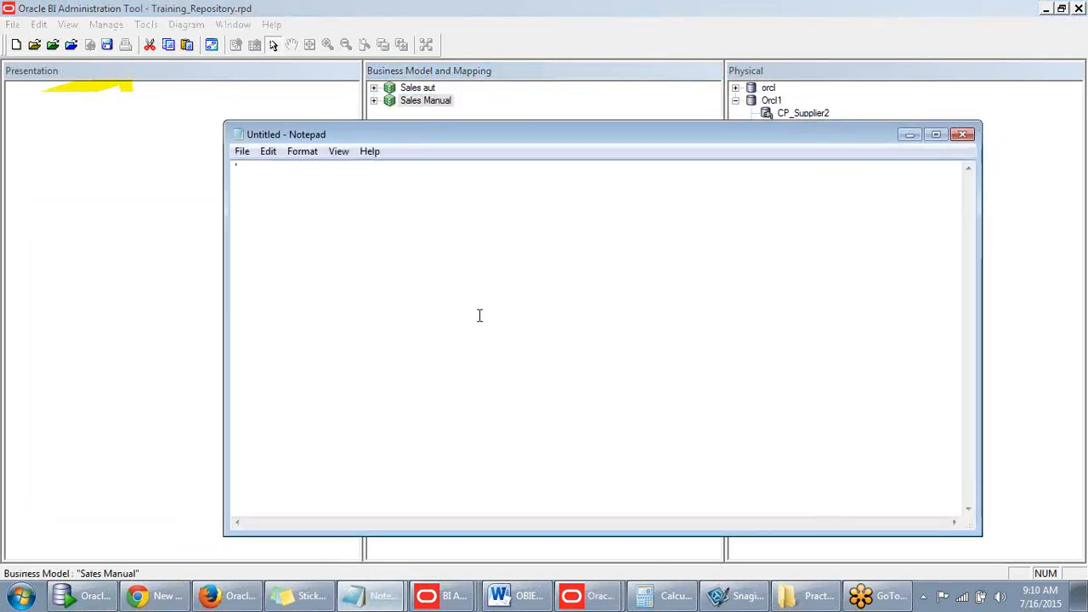
# - Write the first two items of a numbered list in the note: "1. Subject Area" and "2. Presentation tables"
pyautogui.write('1. Subje')
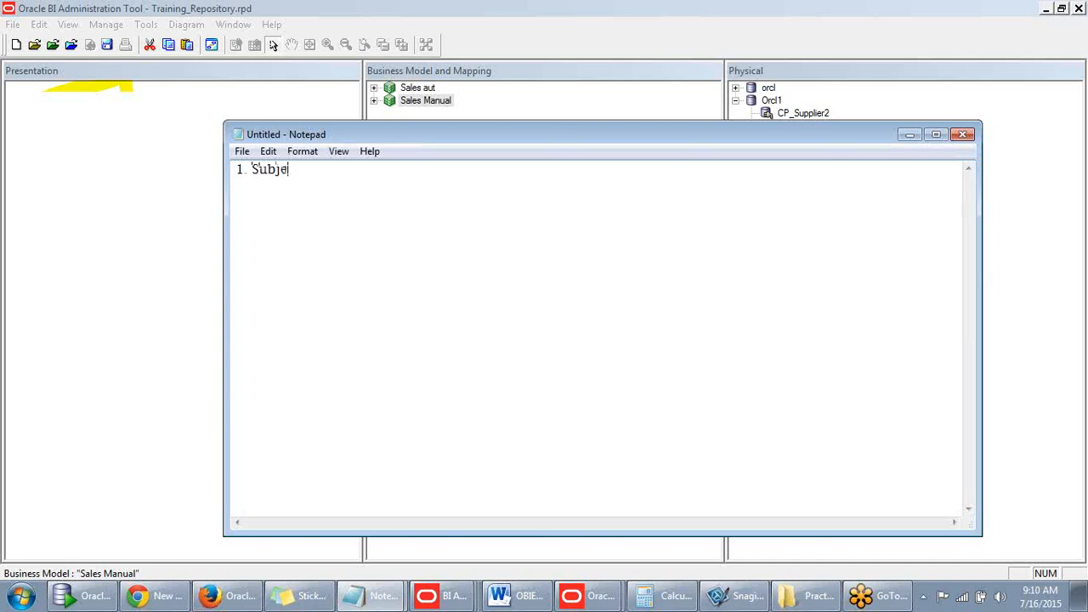
pyautogui.write('ct Area')
pyautogui.press('Return')
pyautogui.write('2.')
pyautogui.write('Ph')
pyautogui.press('BackSpace')
pyautogui.write('resenta')
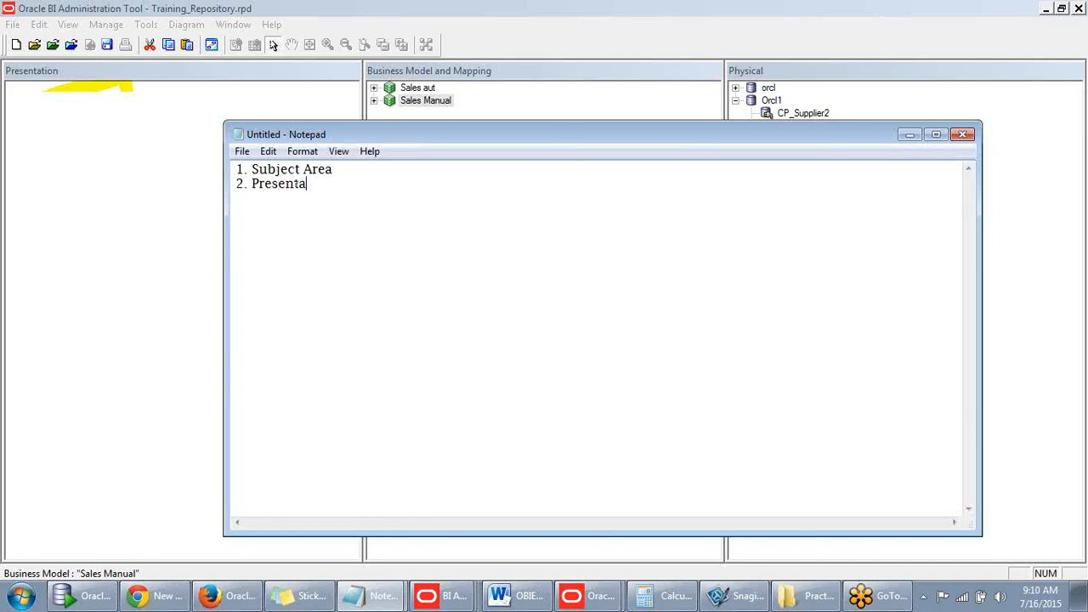
pyautogui.write('tion tables')
pyautogui.press('Return')
# - Add the items "3. Presentation Columns" and "4. Hierarchy Object" to the numbered list
pyautogui.write('3. Pre')
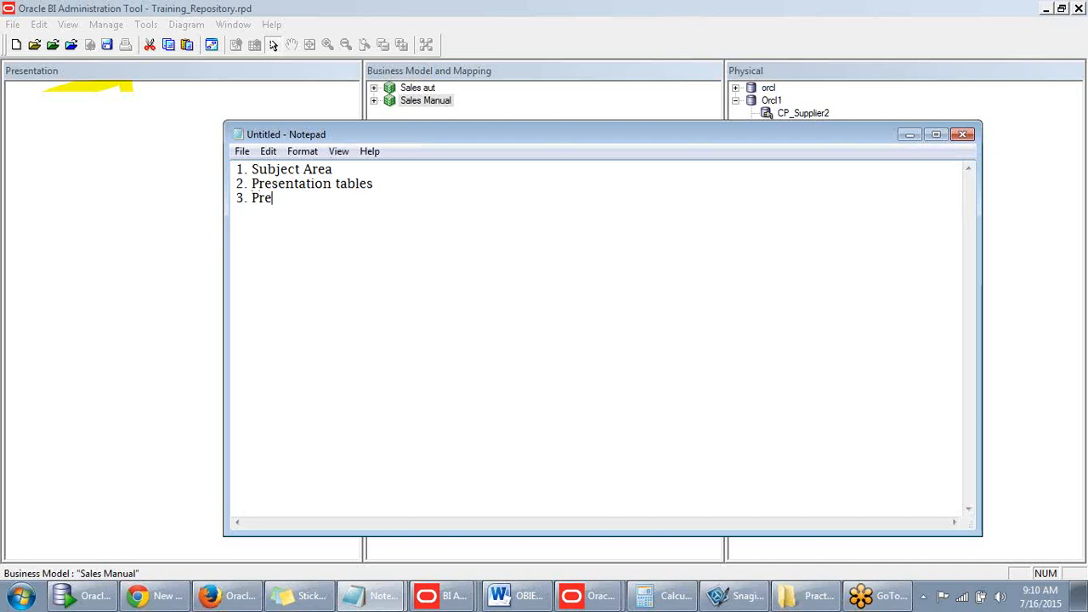
pyautogui.write('sentation Colu')
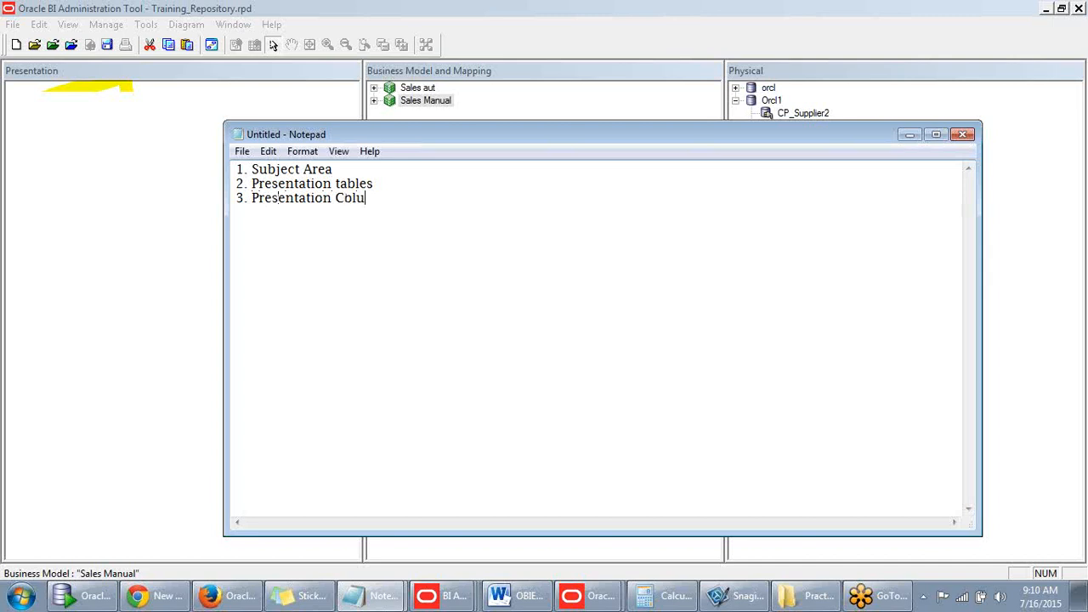
pyautogui.write('mns')
pyautogui.press('Return')
pyautogui.write('4. Hierarc')
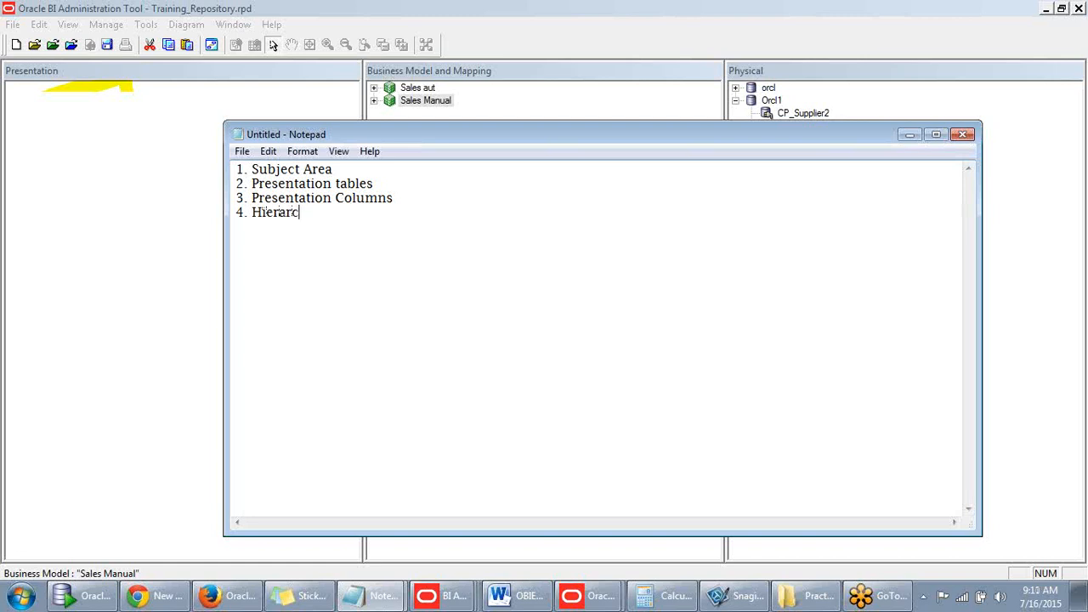
pyautogui.write('hy: Object')
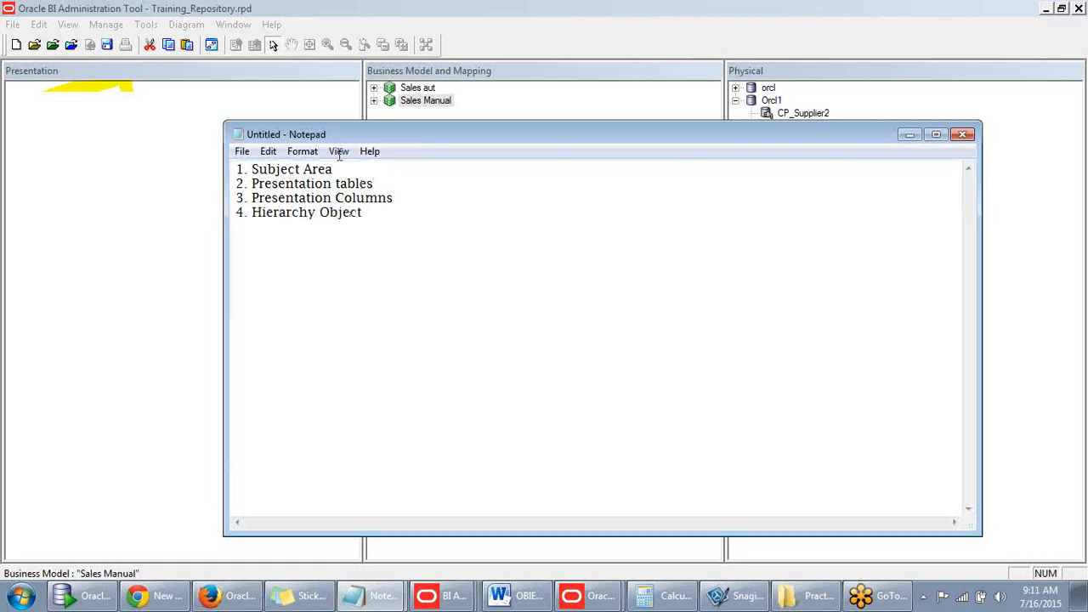
# - Move and narrow the Notepad window to uncover more of the Presentation layer, and highlight the first three list items
pyautogui.moveTo(380, 211); pyautogui.dragTo(246, 221)
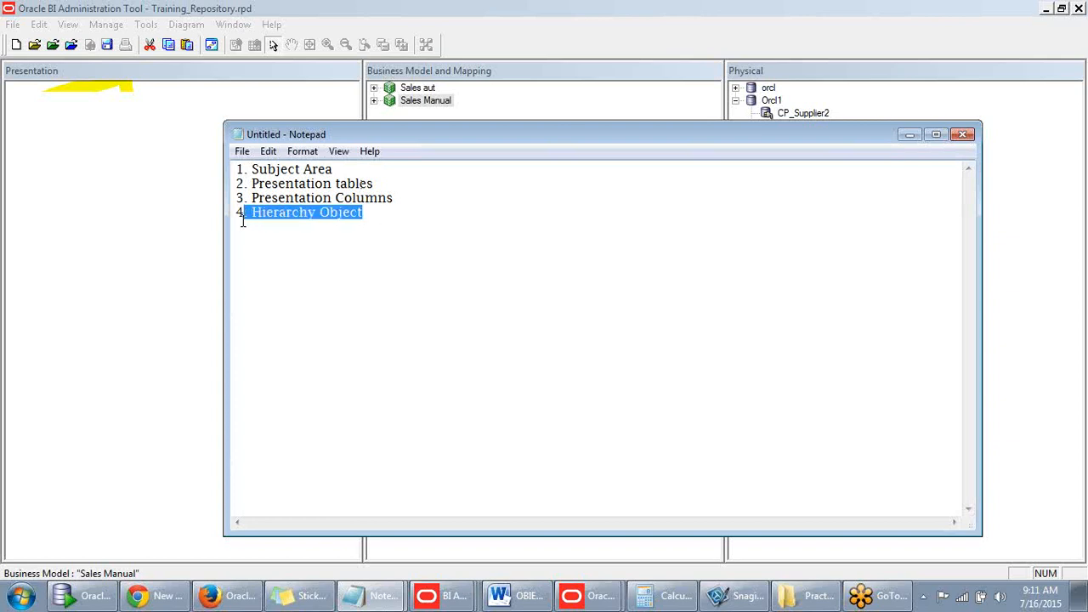
pyautogui.moveTo(432, 133); pyautogui.dragTo(427, 183)
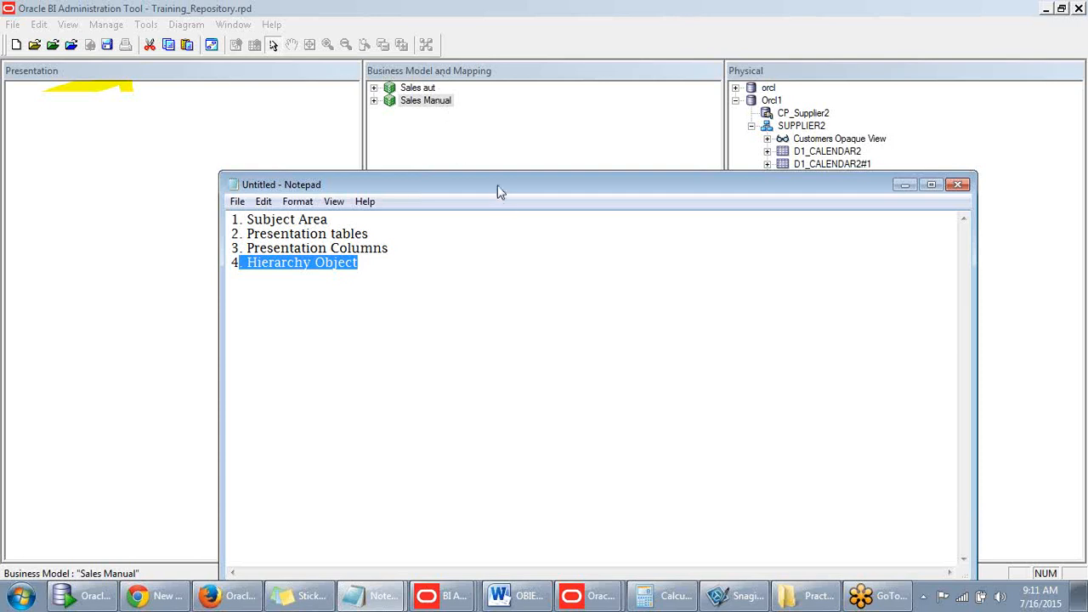
pyautogui.moveTo(496, 187); pyautogui.dragTo(501, 119)
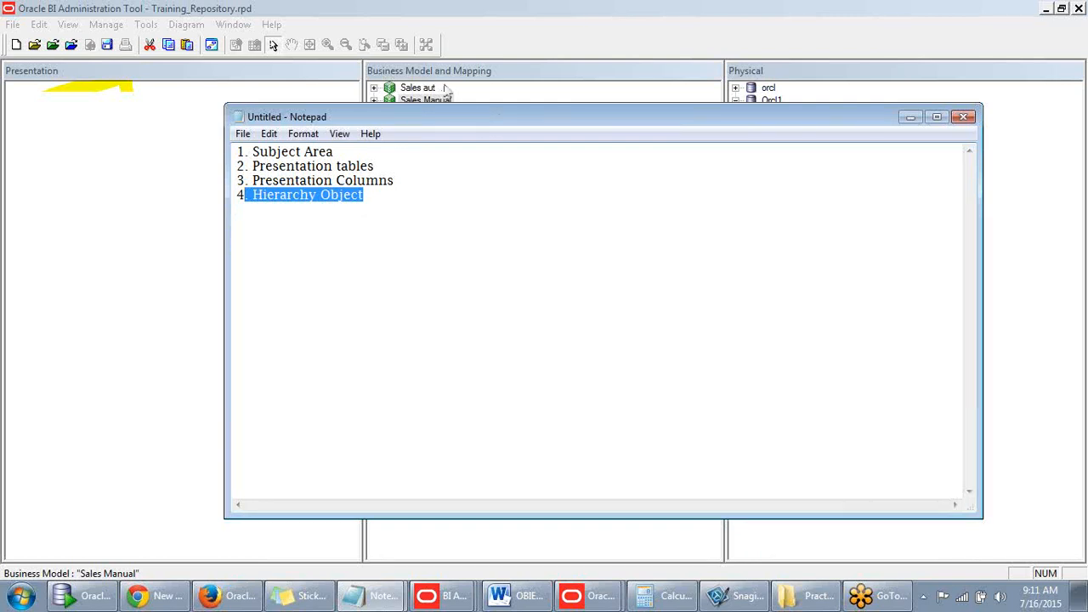
pyautogui.moveTo(462, 117); pyautogui.dragTo(461, 86)
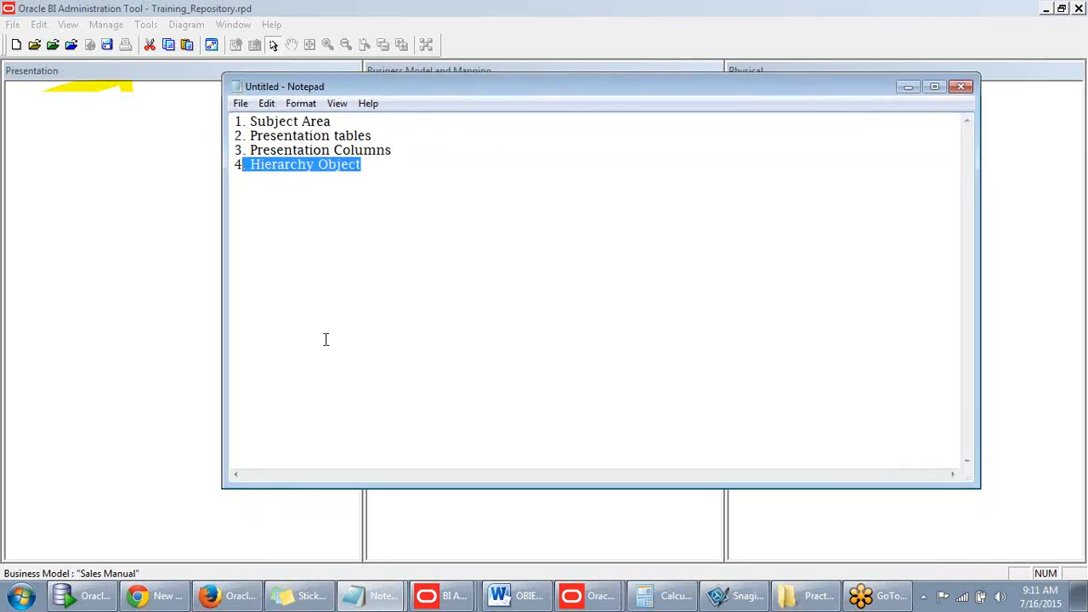
pyautogui.moveTo(219, 488); pyautogui.dragTo(269, 509)
pyautogui.moveTo(723, 87); pyautogui.dragTo(729, 100)
pyautogui.click(442, 182)
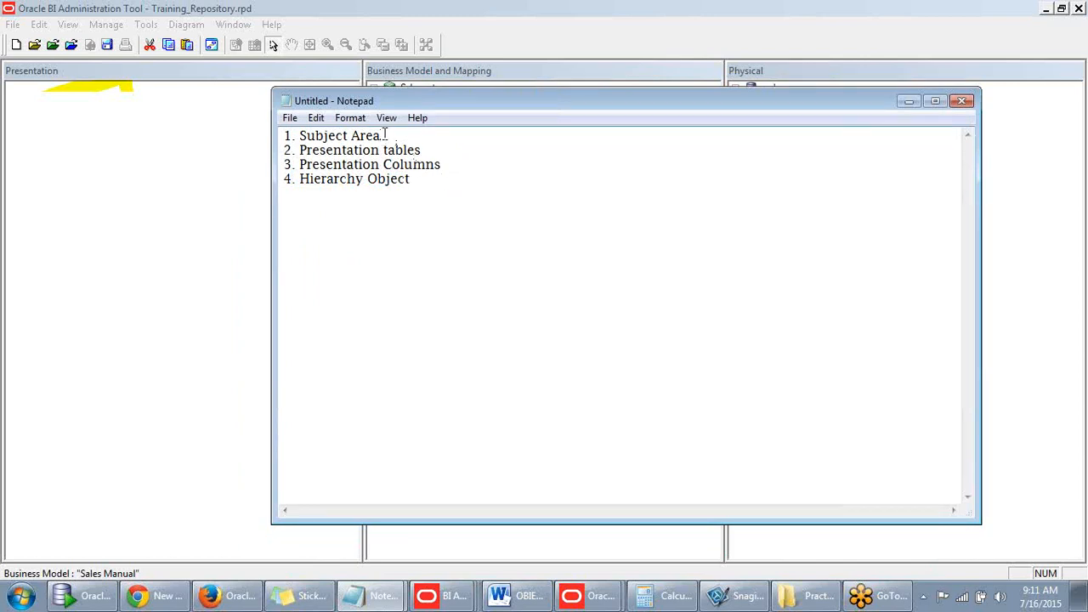
pyautogui.moveTo(444, 167); pyautogui.dragTo(282, 136)
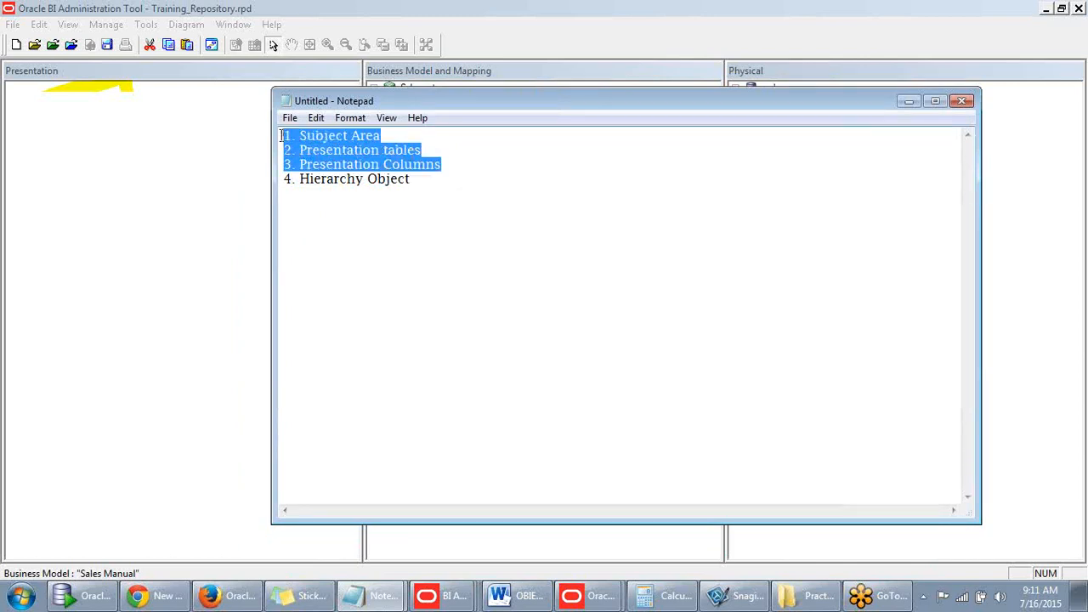
# - Minimize the note and start a new subject area in the Presentation layer named "Sales Subject area M"
pyautogui.click(373, 151)
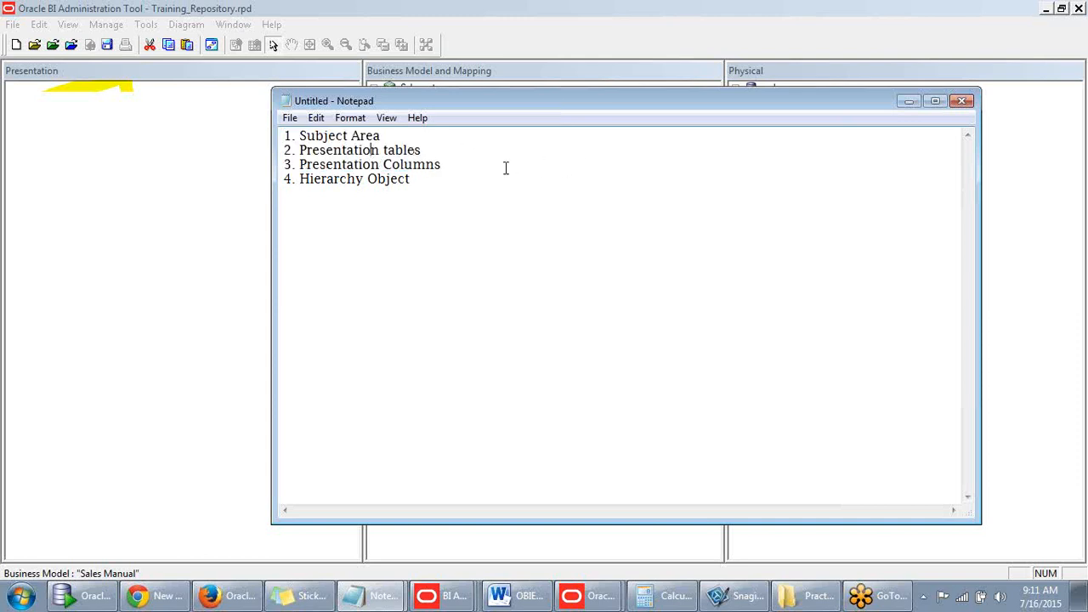
pyautogui.click(908, 102)
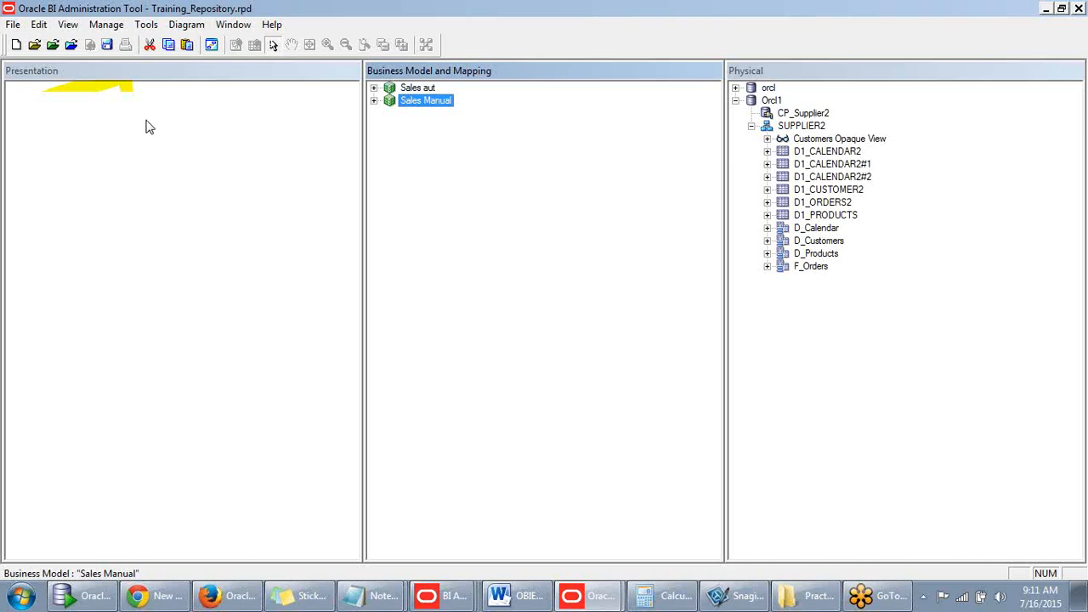
pyautogui.rightClick(51, 100)
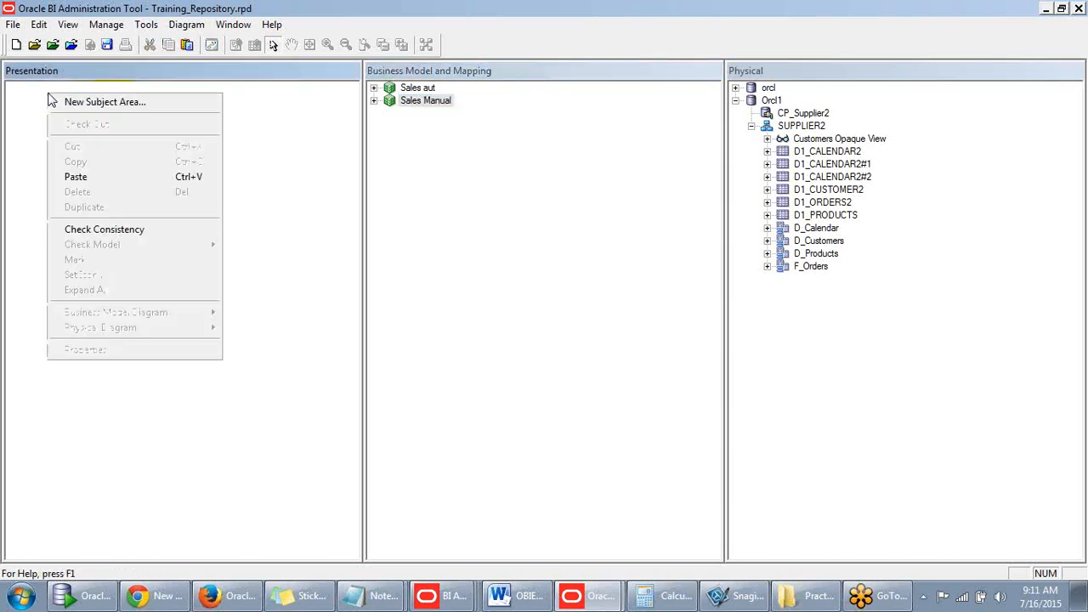
pyautogui.click(62, 103)
pyautogui.moveTo(574, 73); pyautogui.dragTo(581, 150)
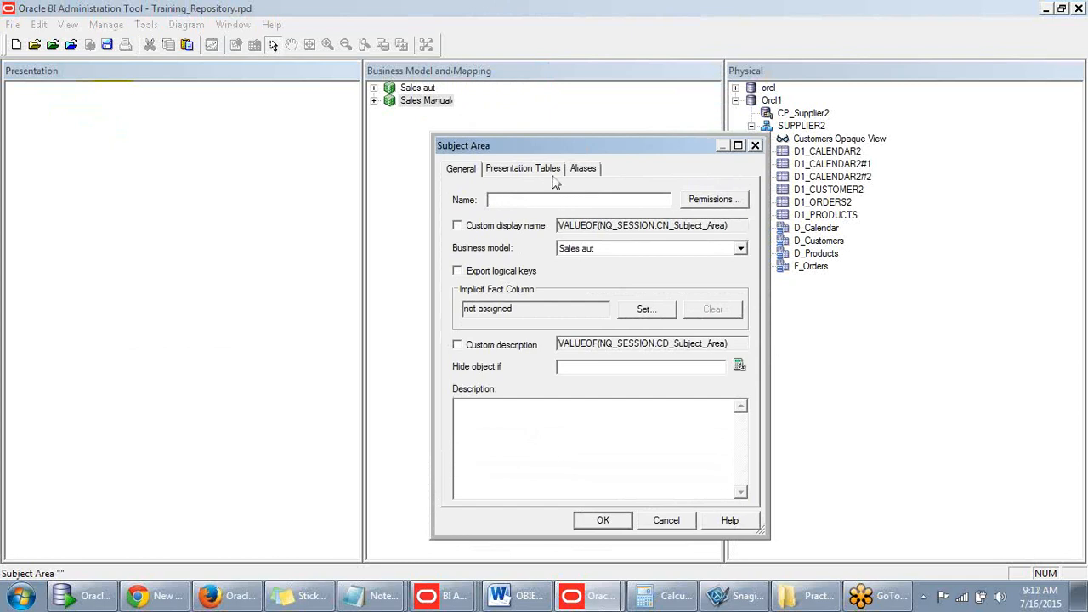
pyautogui.write('Sales')
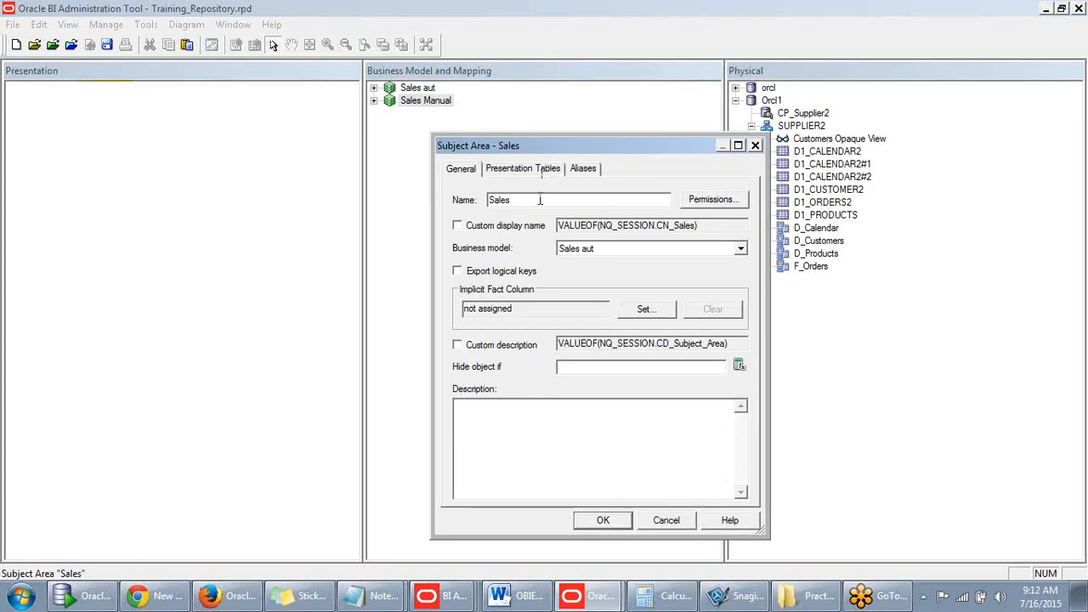
pyautogui.moveTo(563, 146); pyautogui.dragTo(561, 108)
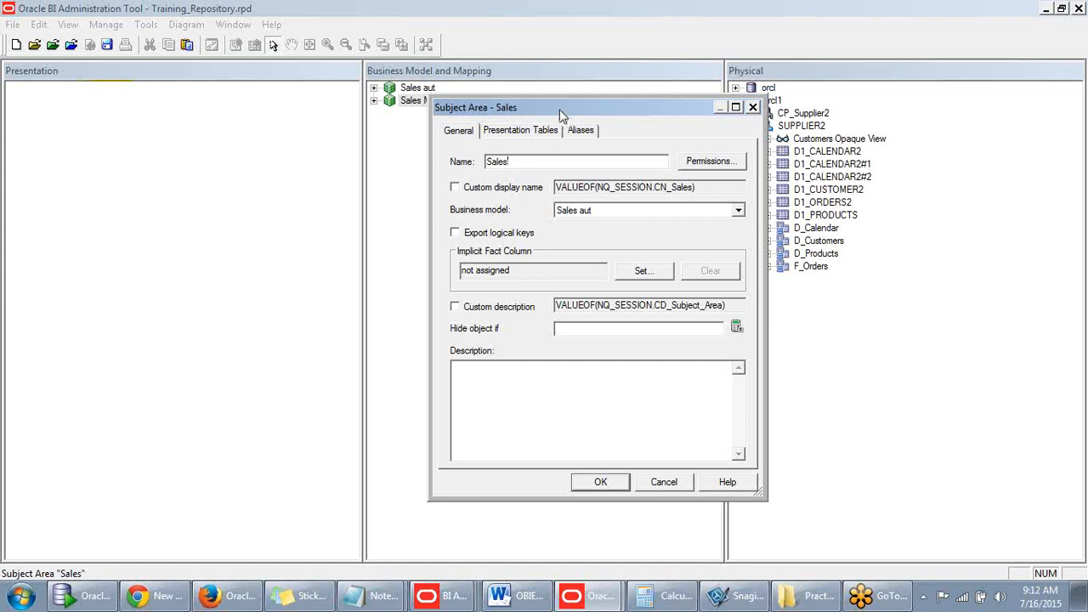
pyautogui.moveTo(568, 108); pyautogui.dragTo(545, 91)
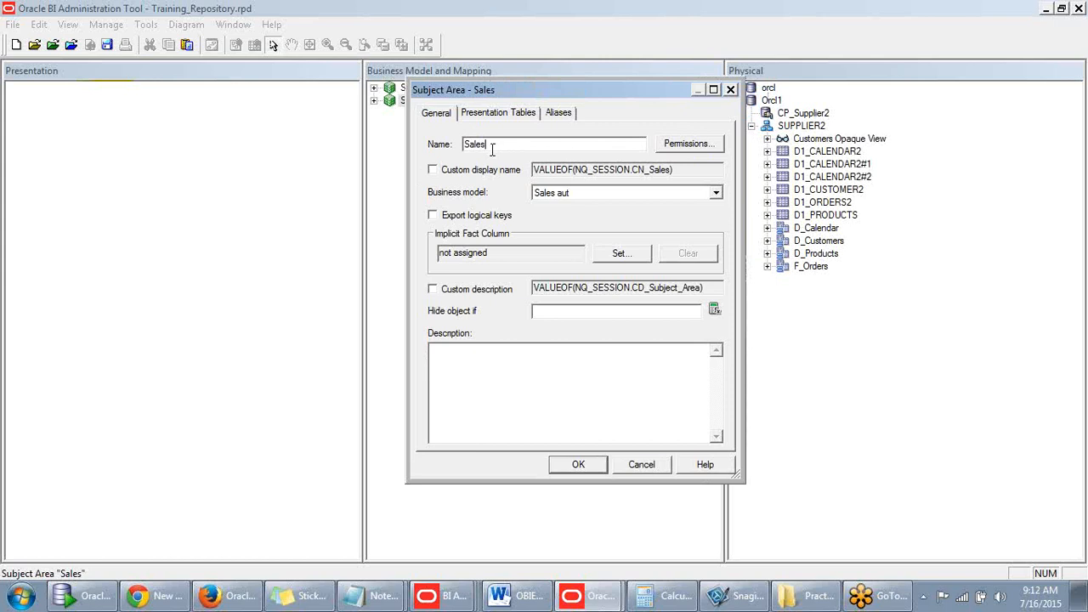
pyautogui.write('Subject area')
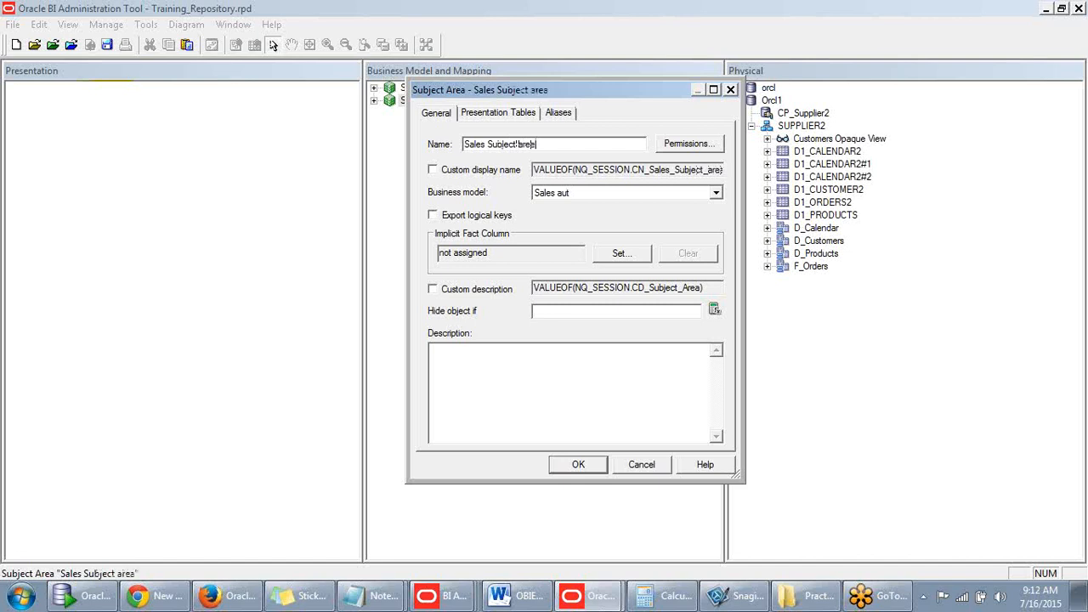
pyautogui.write(' M')
pyautogui.moveTo(604, 92)
pyautogui.mouseDown()
pyautogui.moveTo(609, 117)
pyautogui.moveTo(602, 107)
pyautogui.mouseUp()
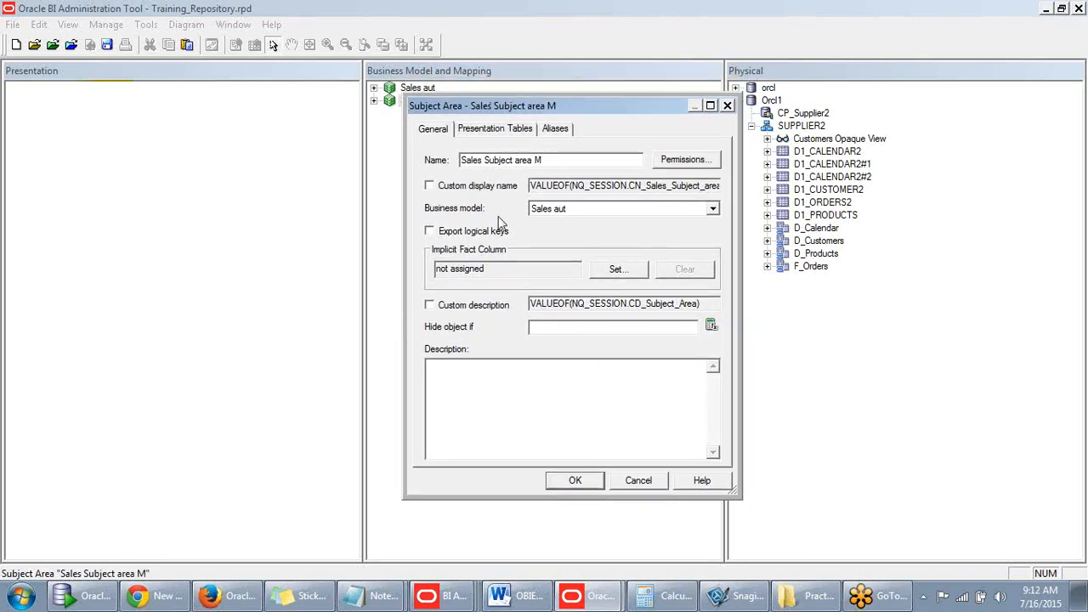
# - Assign the Sales Manual business model to the new subject area
pyautogui.click(586, 210)
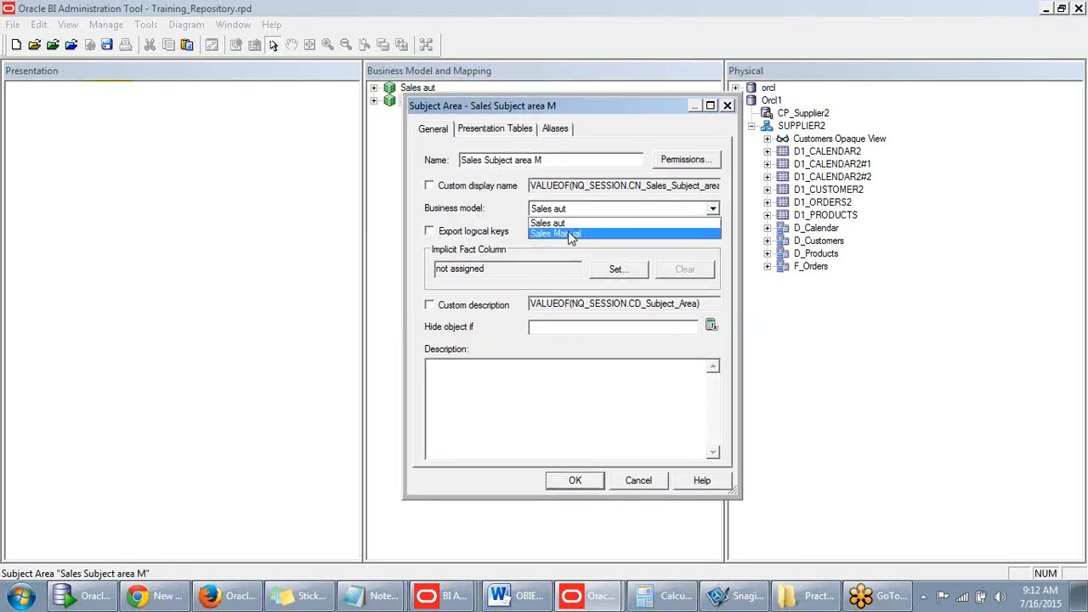
pyautogui.click(529, 214)
pyautogui.click(575, 210)
pyautogui.click(569, 235)
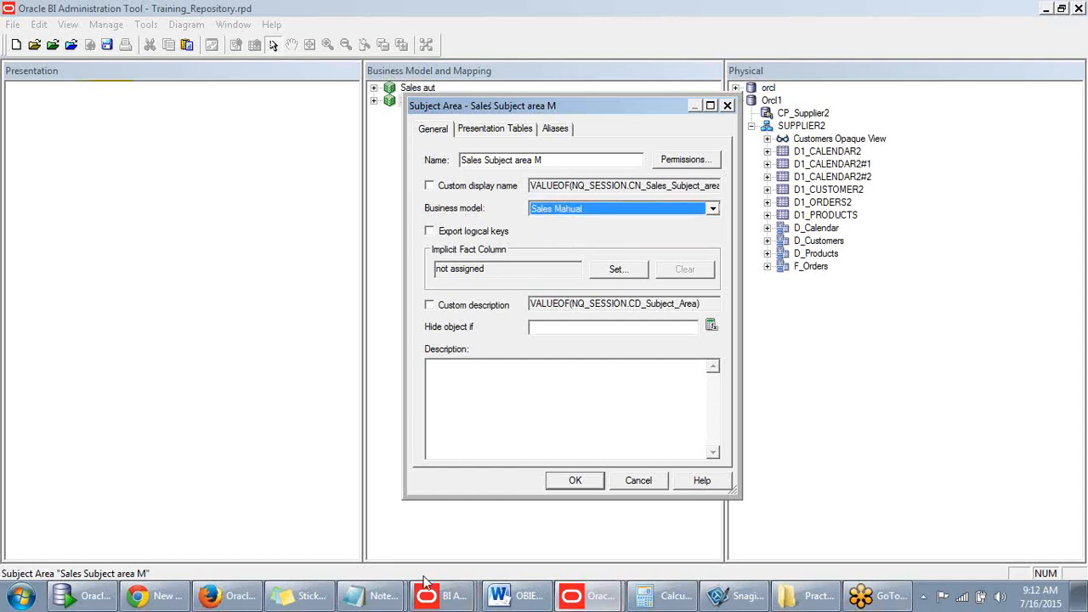
# - Bring back the untitled note and add below the list "we can create multiple Subject Areas from a Single Business Model."
pyautogui.click(367, 595)
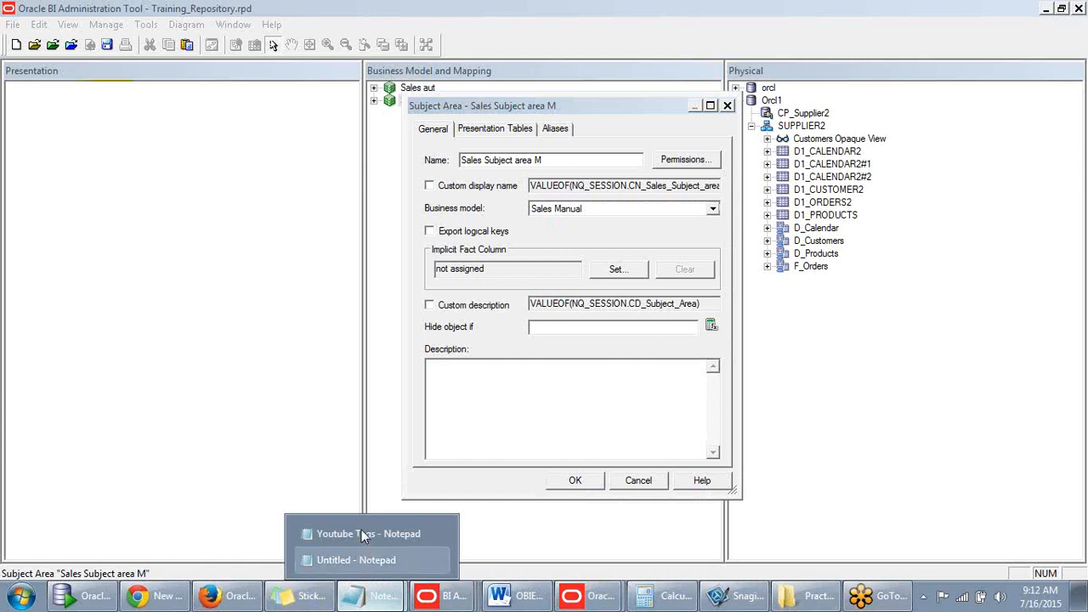
pyautogui.click(356, 560)
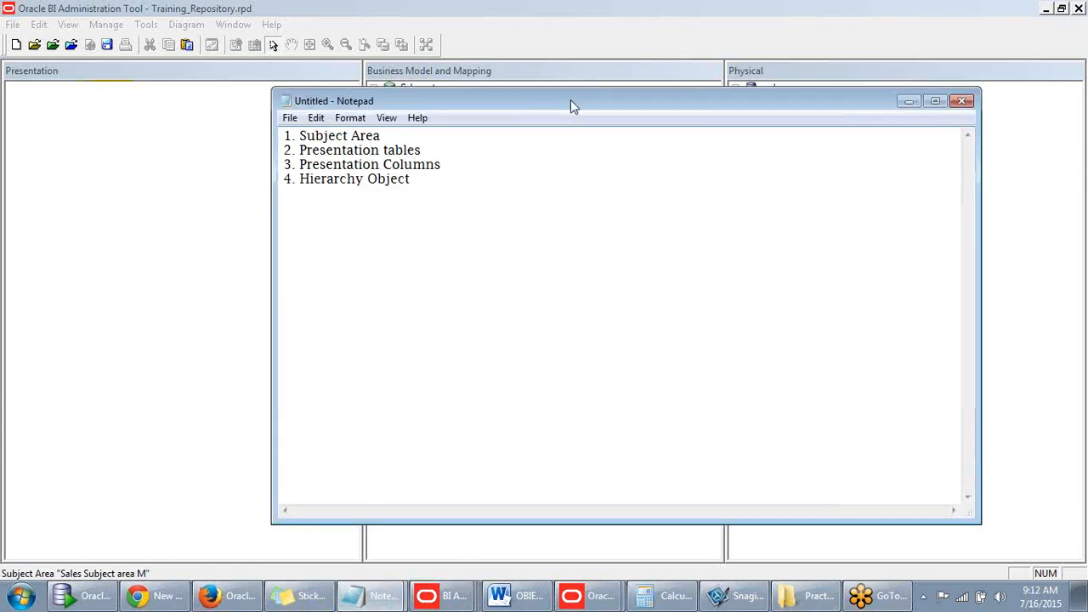
pyautogui.moveTo(567, 101); pyautogui.dragTo(579, 146)
pyautogui.click(499, 222)
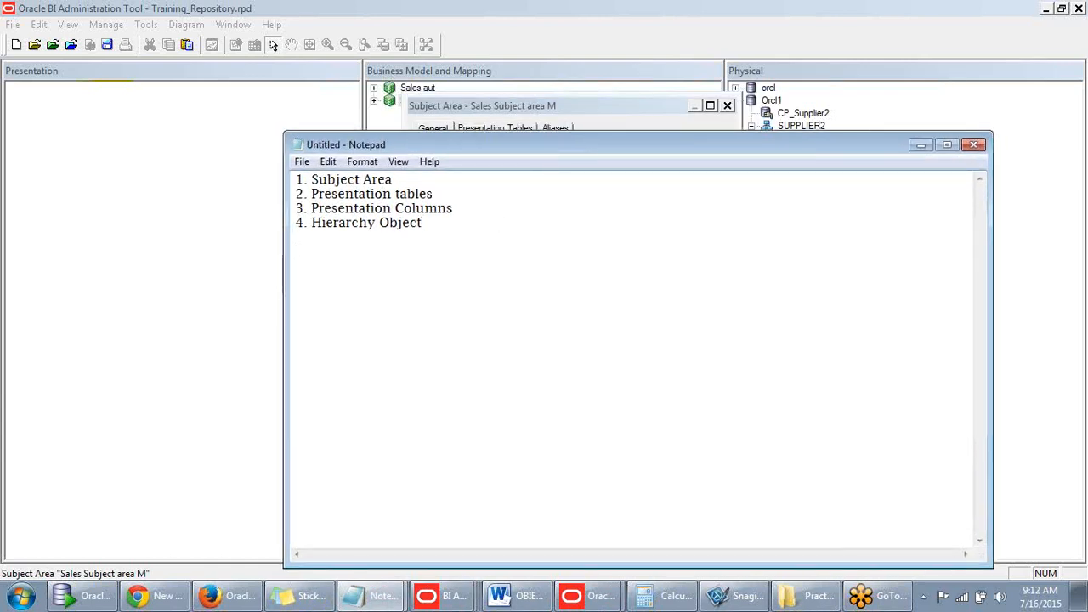
pyautogui.write('we can create multip')
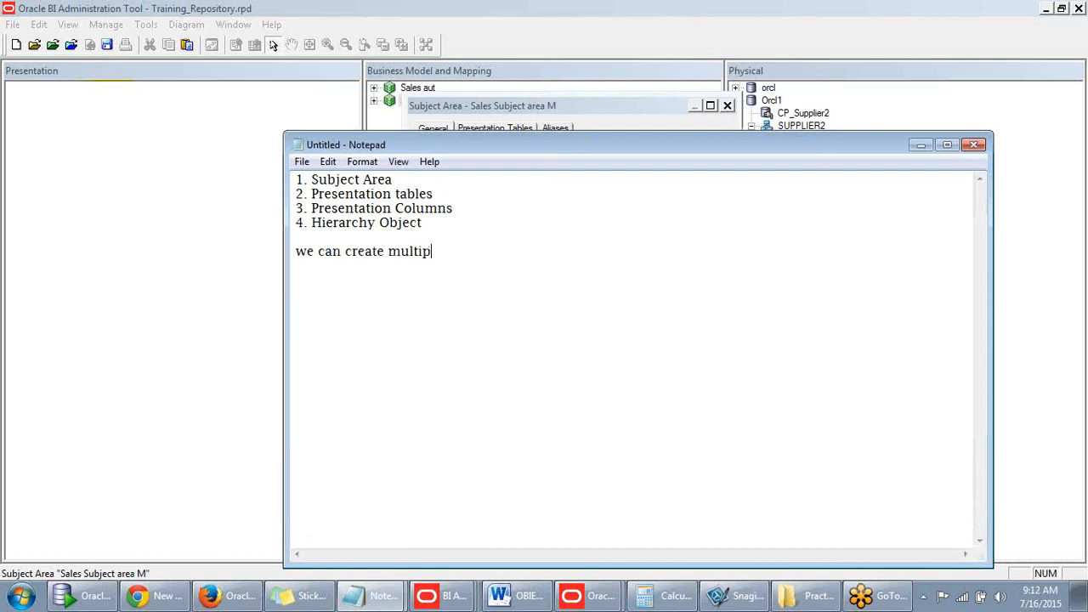
pyautogui.write('le Subject')
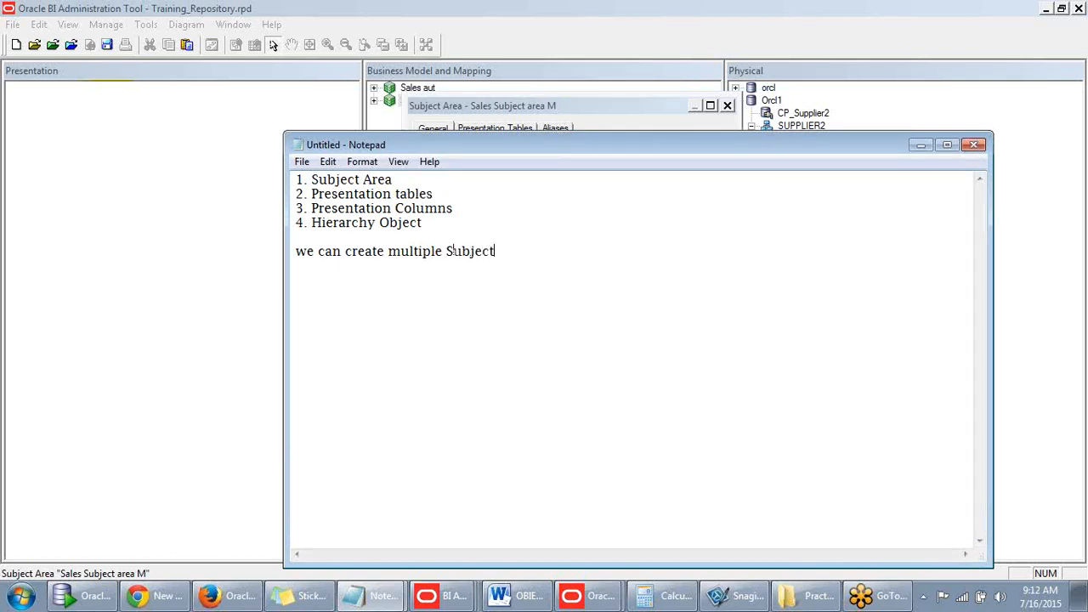
pyautogui.write(' Areas from a')
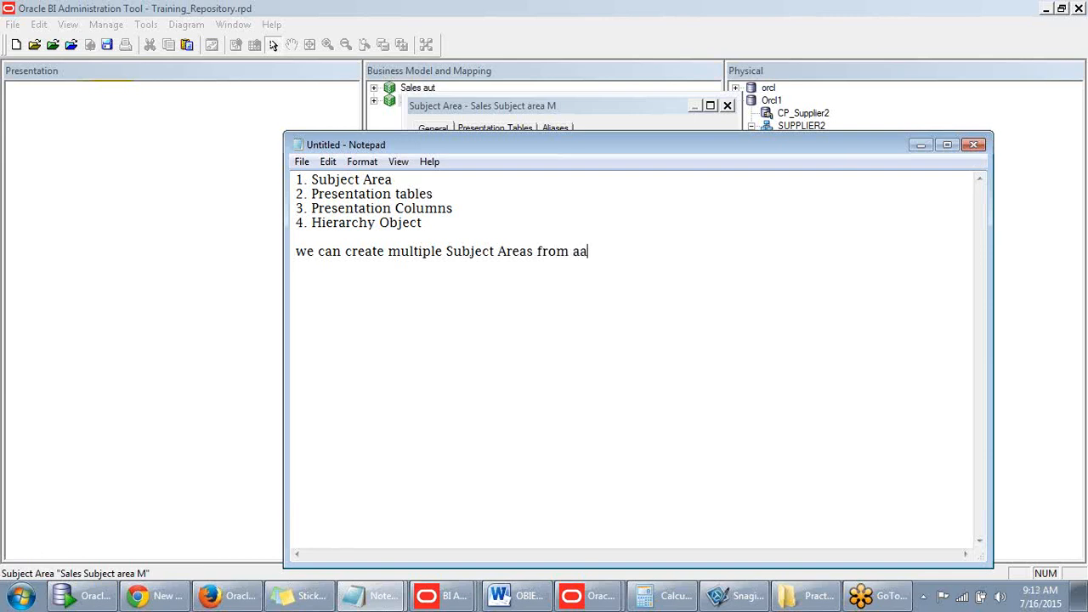
pyautogui.write(' Sing;eB')
pyautogui.press('BackSpace')
pyautogui.press('BackSpace')
pyautogui.write('Business Model.')
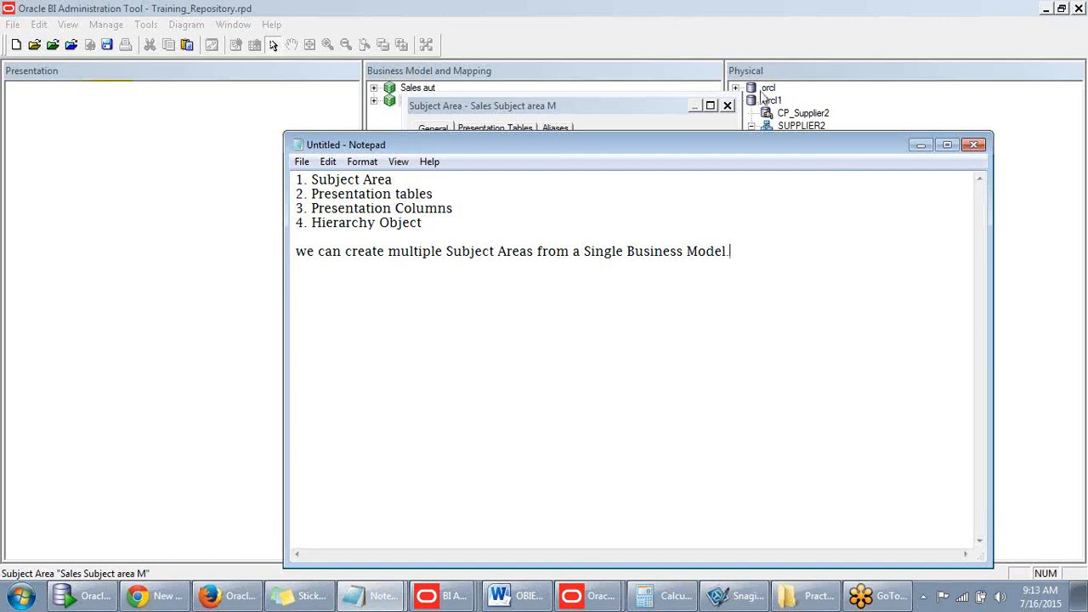
# - Reposition the note window, then minimize it to uncover the subject area's settings
pyautogui.moveTo(754, 150); pyautogui.dragTo(745, 79)
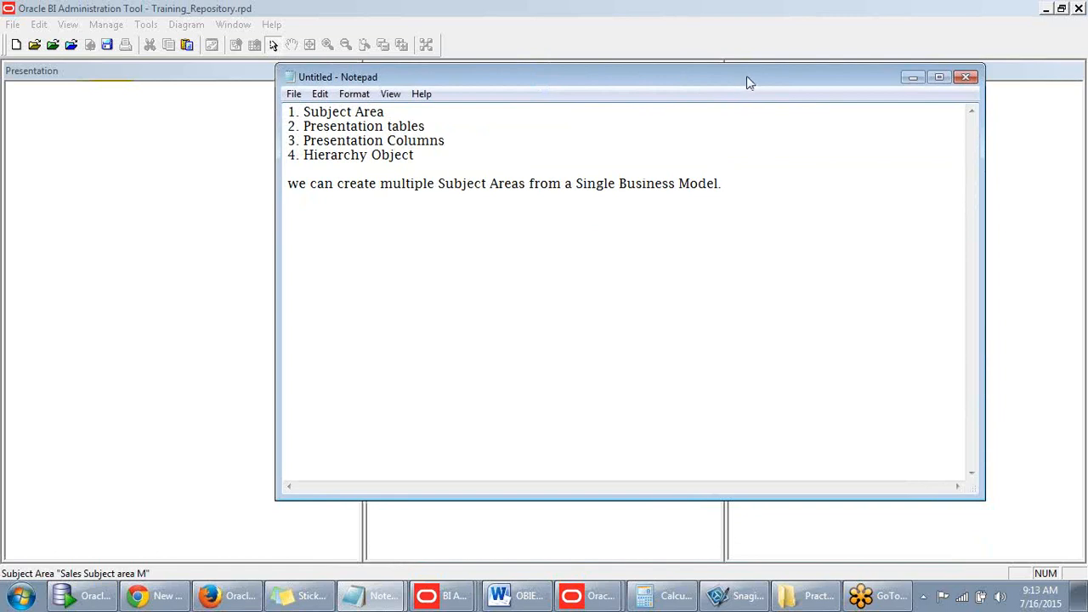
pyautogui.click(289, 183)
pyautogui.moveTo(664, 81); pyautogui.dragTo(638, 134)
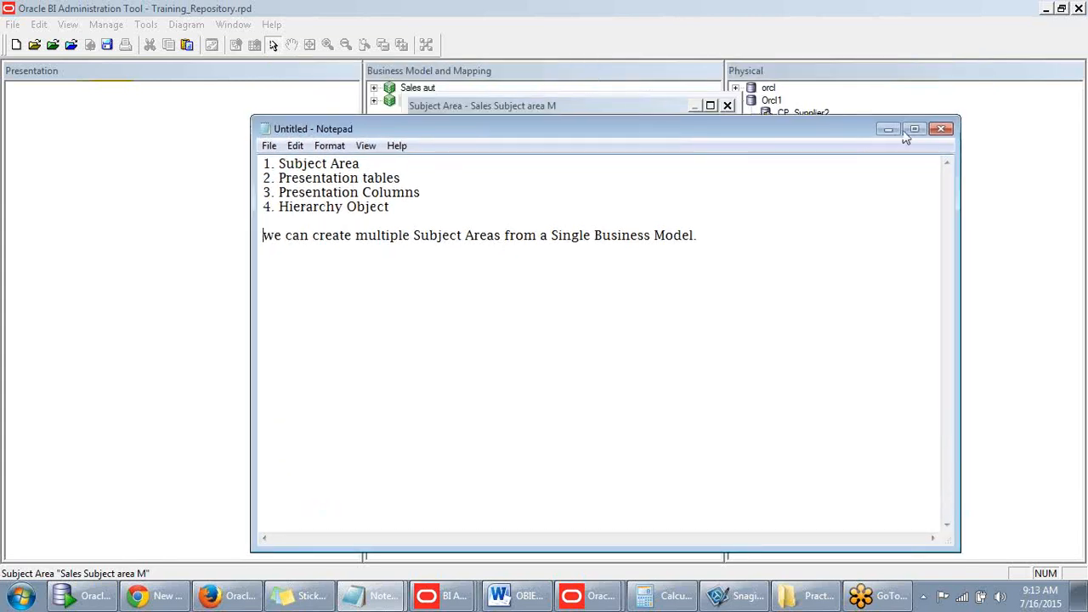
pyautogui.click(889, 133)
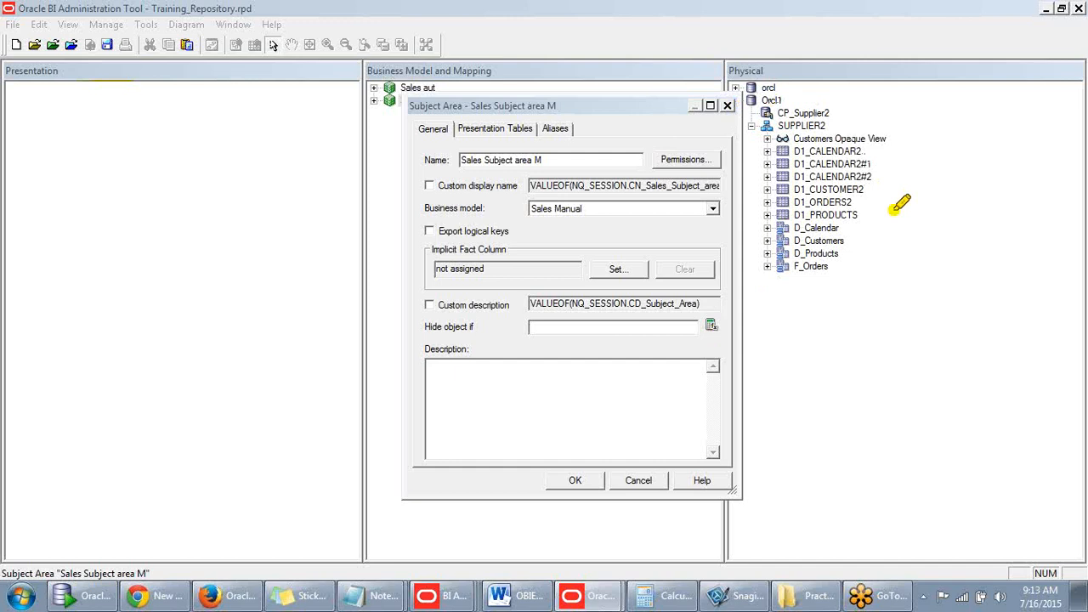
pyautogui.moveTo(895, 210); pyautogui.dragTo(654, 166)
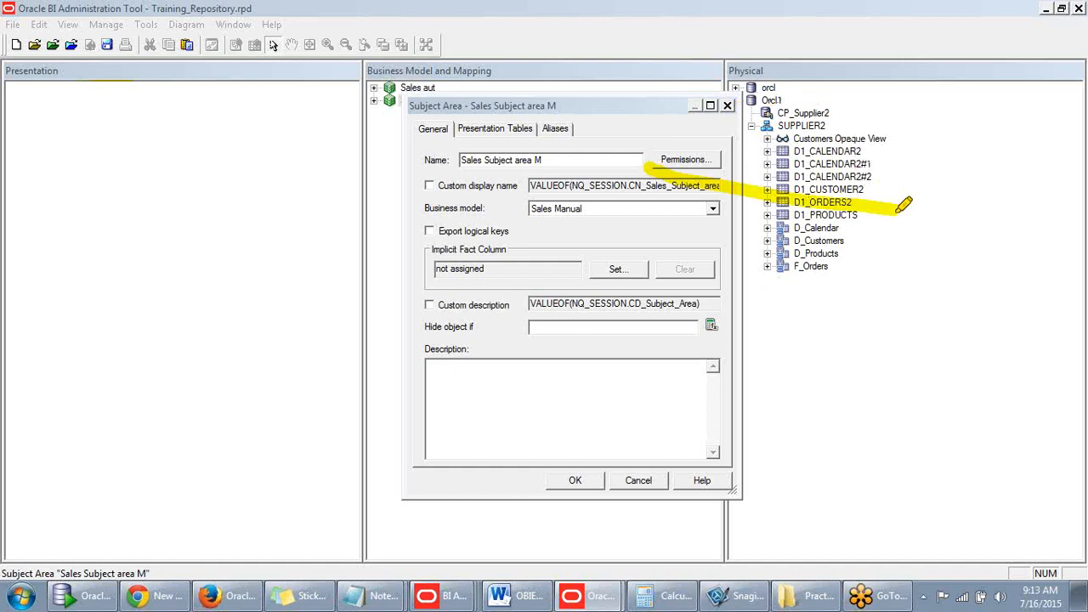
pyautogui.moveTo(897, 212); pyautogui.dragTo(600, 274)
pyautogui.moveTo(899, 213)
pyautogui.mouseDown()
pyautogui.moveTo(622, 394)
pyautogui.moveTo(566, 395)
pyautogui.mouseUp()
pyautogui.moveTo(897, 217)
pyautogui.mouseDown()
pyautogui.moveTo(846, 298)
pyautogui.moveTo(605, 480)
pyautogui.mouseUp()
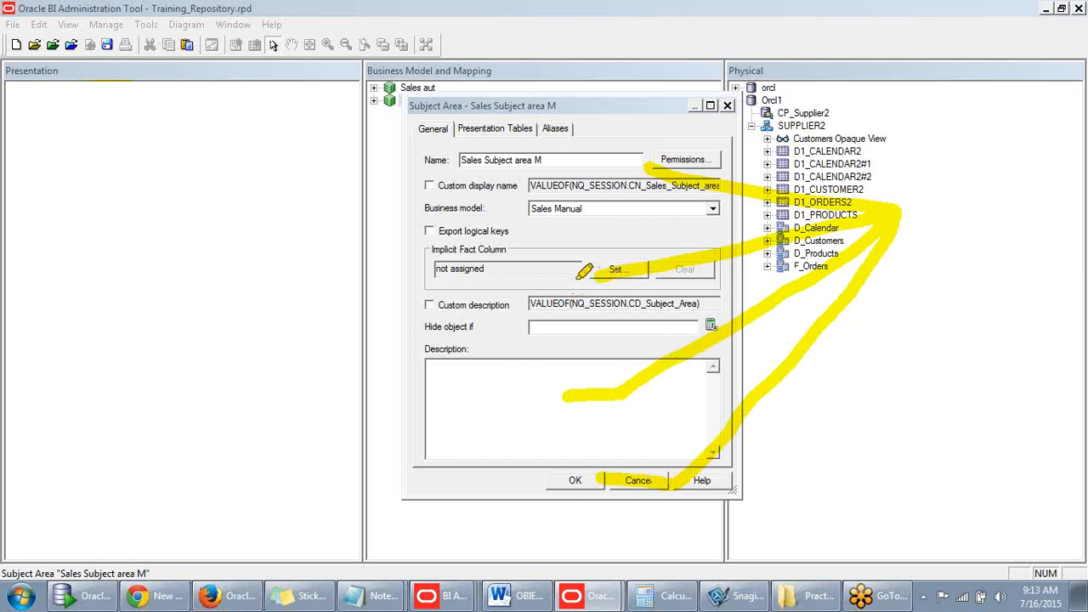
pyautogui.moveTo(473, 228)
pyautogui.mouseDown()
pyautogui.moveTo(496, 233)
pyautogui.moveTo(405, 232)
pyautogui.moveTo(160, 189)
pyautogui.moveTo(287, 291)
pyautogui.moveTo(243, 313)
pyautogui.mouseUp()
pyautogui.moveTo(464, 251); pyautogui.dragTo(255, 387)
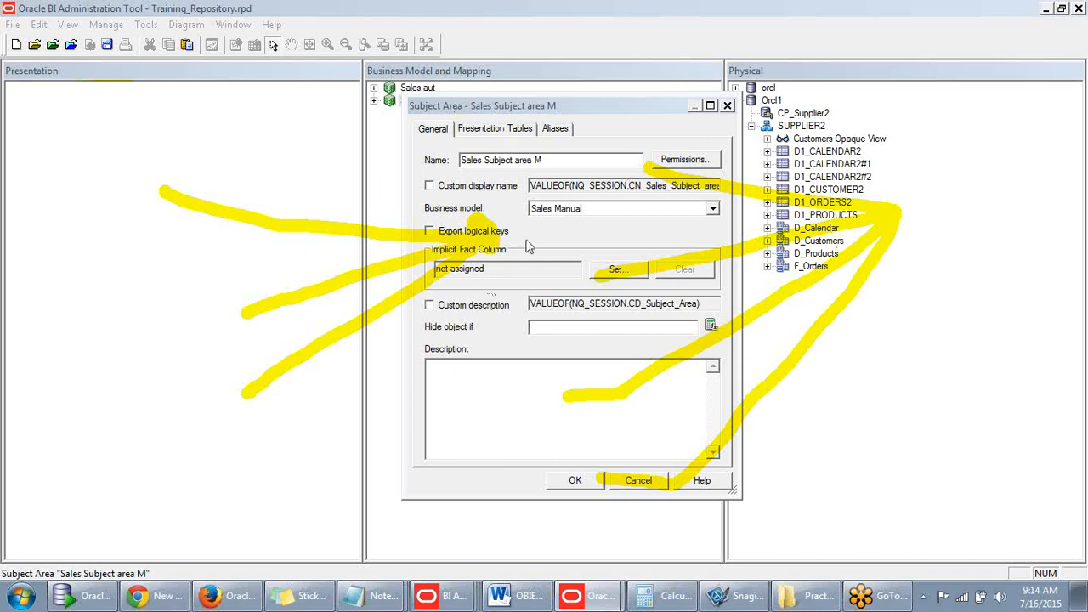
# - Reselect Sales Manual as the business model and confirm the creation of the subject area
pyautogui.moveTo(576, 115); pyautogui.dragTo(594, 64)
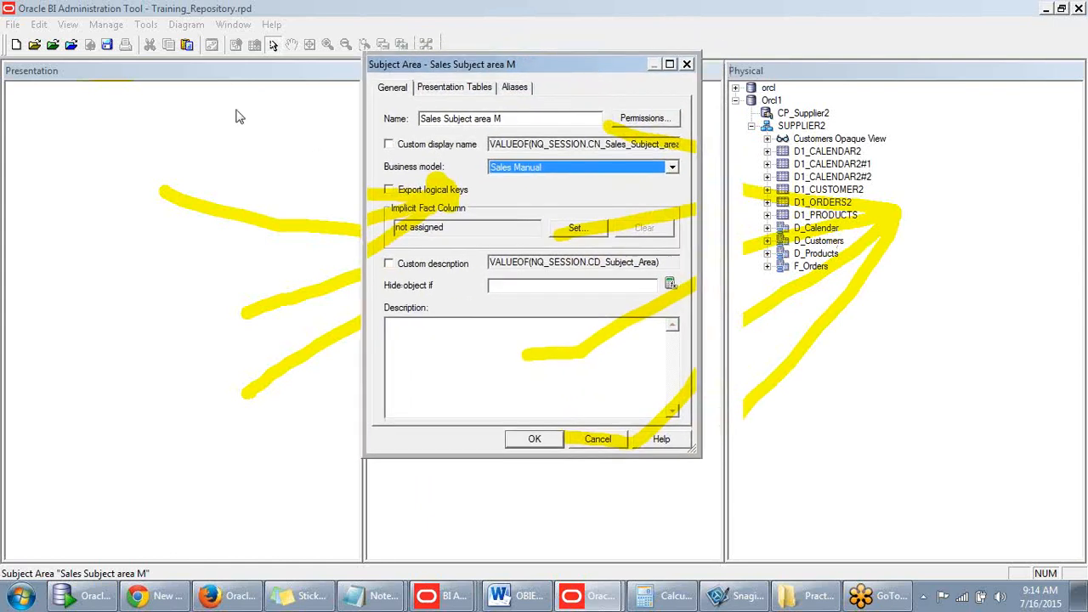
pyautogui.click(530, 167)
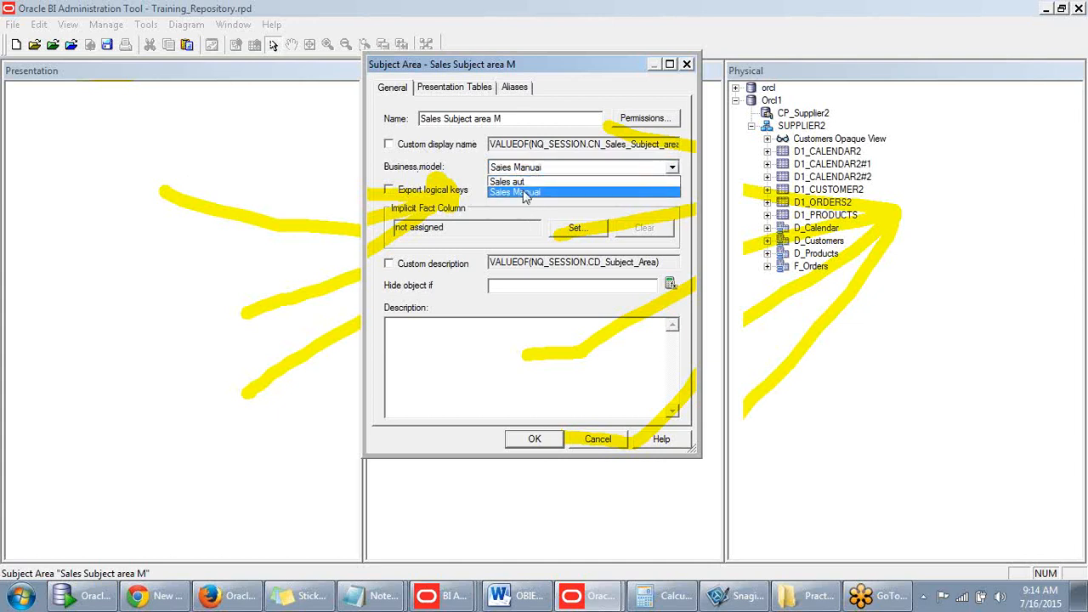
pyautogui.click(525, 193)
pyautogui.moveTo(563, 63); pyautogui.dragTo(238, 101)
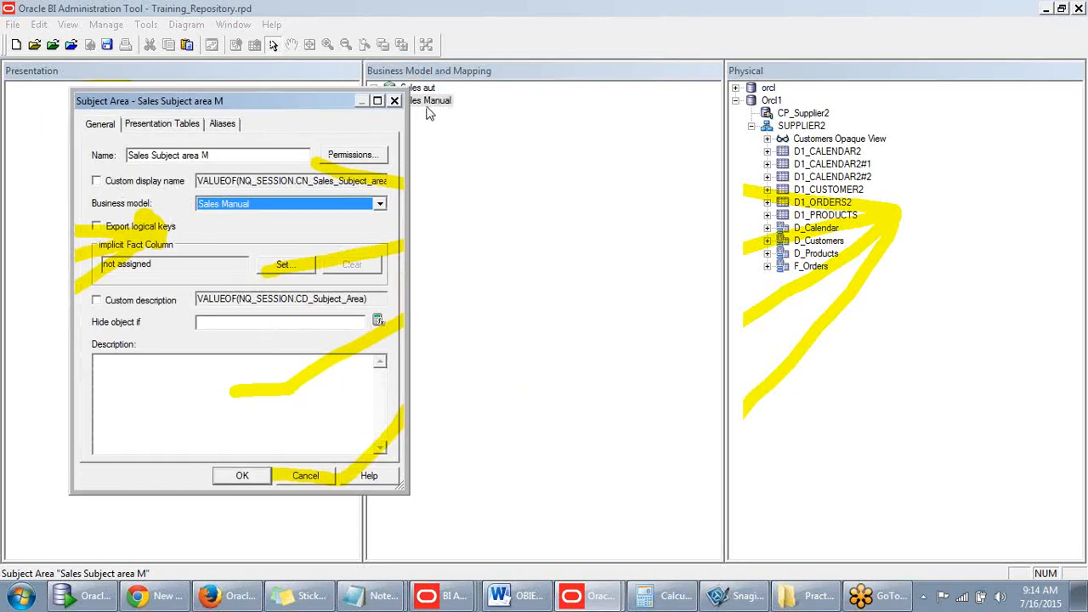
pyautogui.moveTo(316, 99); pyautogui.dragTo(498, 86)
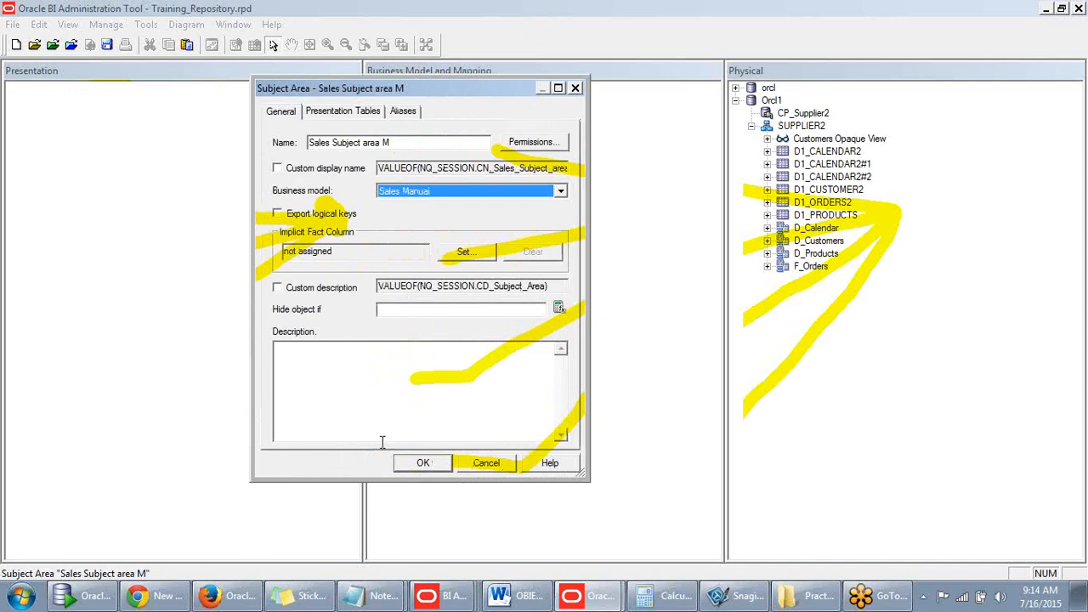
pyautogui.click(423, 466)
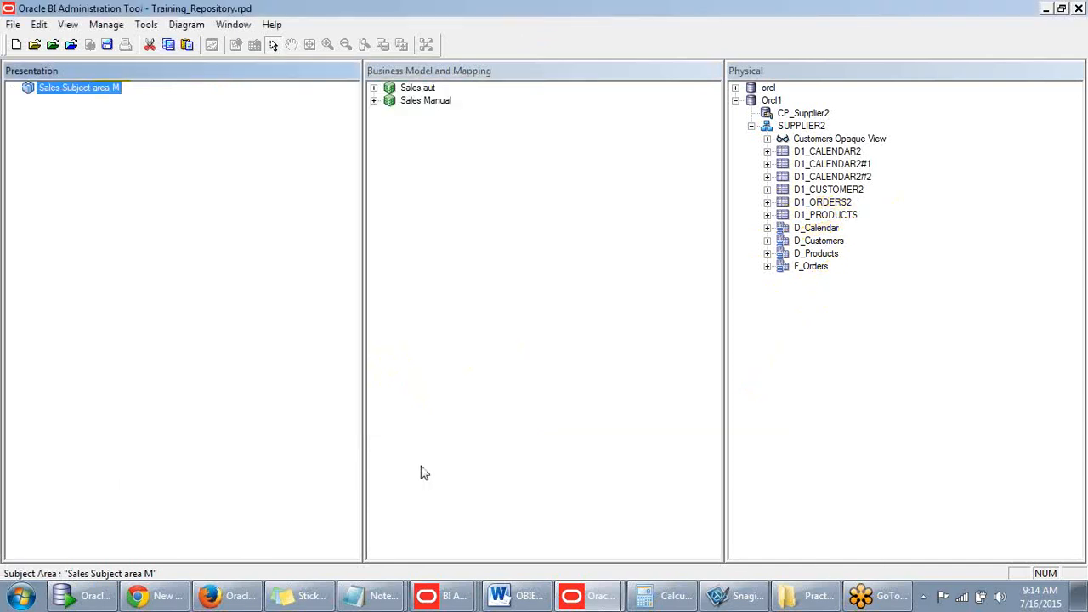
# - Check the computer's playback, recording and communications sound settings, leaving them as they are
pyautogui.click(983, 597)
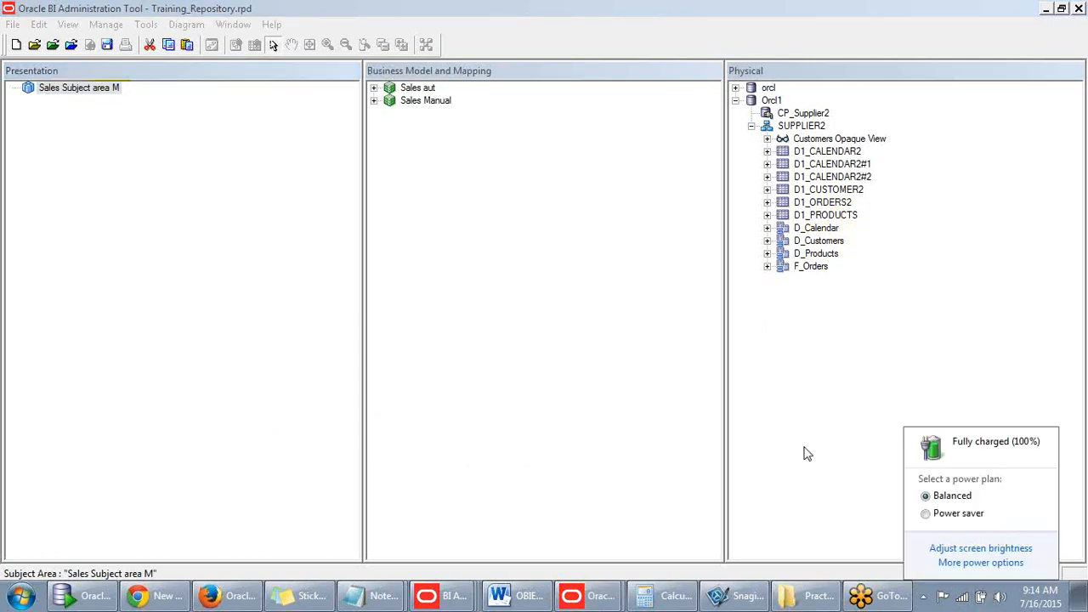
pyautogui.click(806, 454)
pyautogui.click(1000, 599)
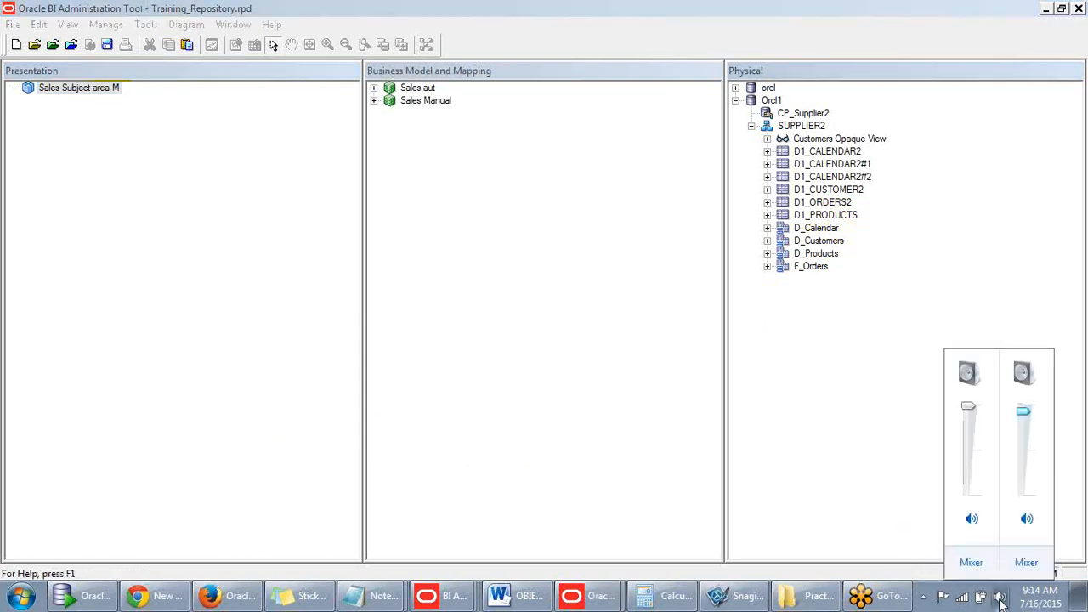
pyautogui.rightClick(1000, 599)
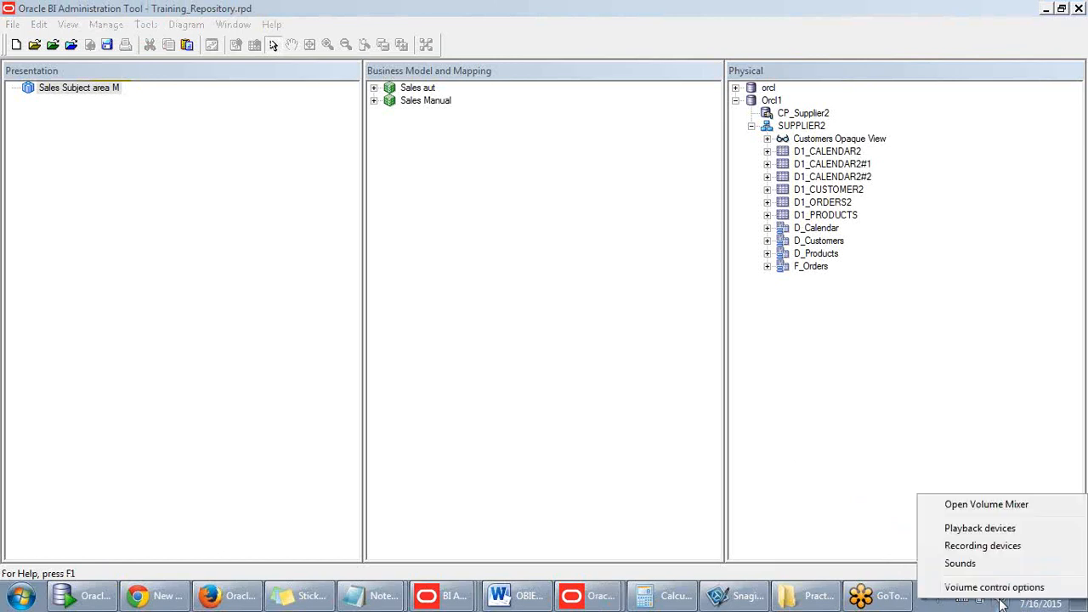
pyautogui.click(980, 529)
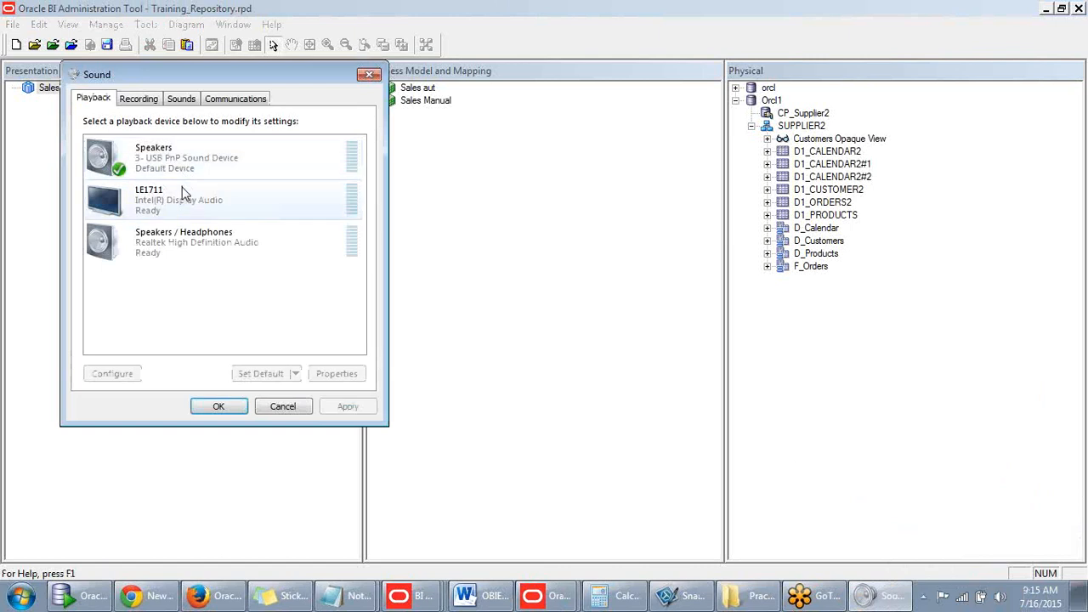
pyautogui.click(174, 174)
pyautogui.click(139, 99)
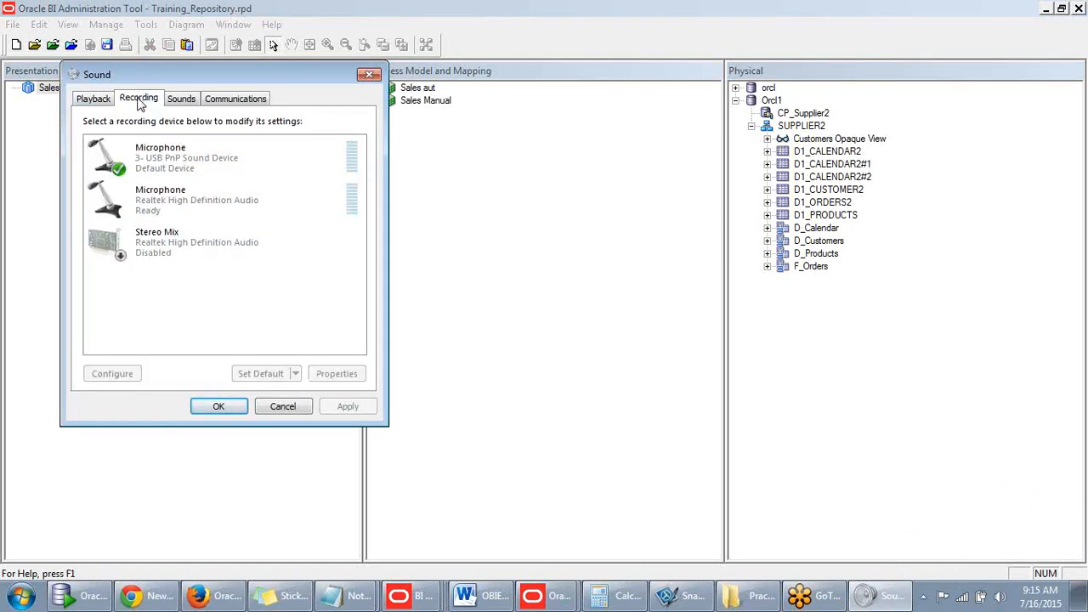
pyautogui.click(180, 100)
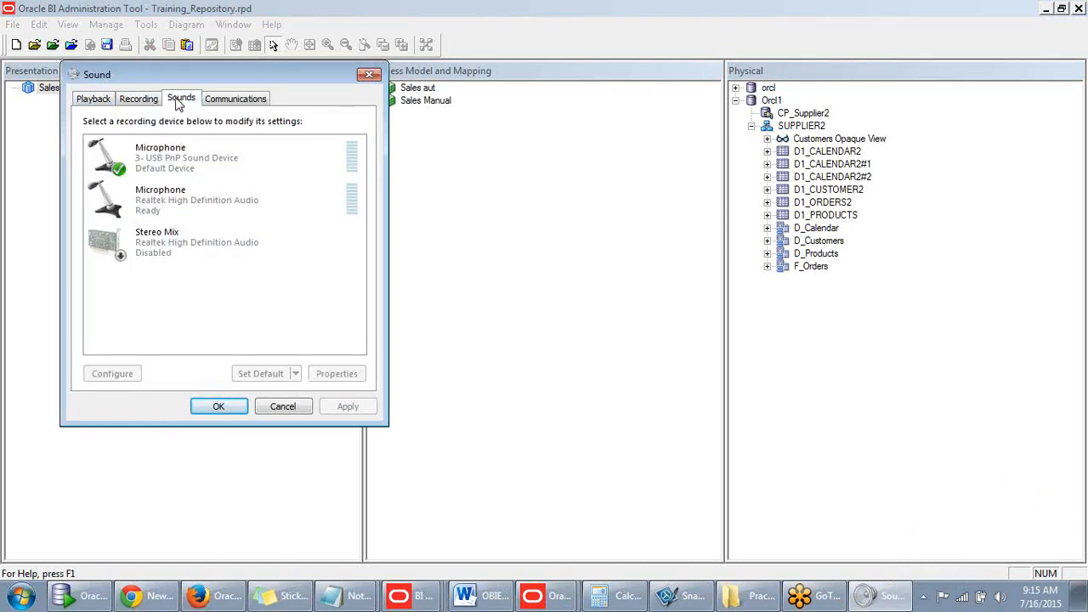
pyautogui.click(231, 102)
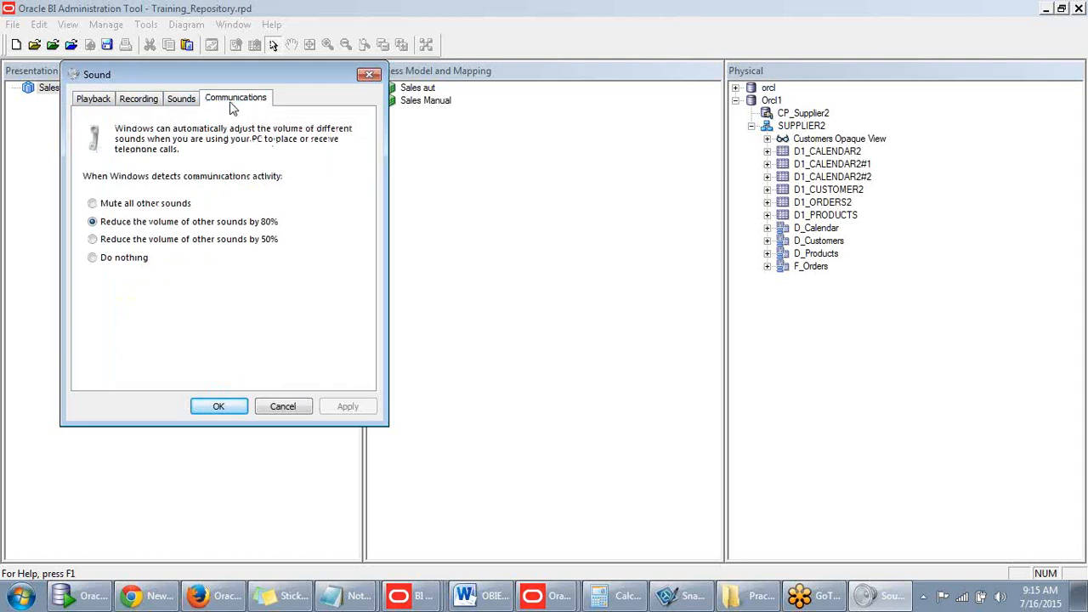
pyautogui.click(143, 103)
pyautogui.click(369, 74)
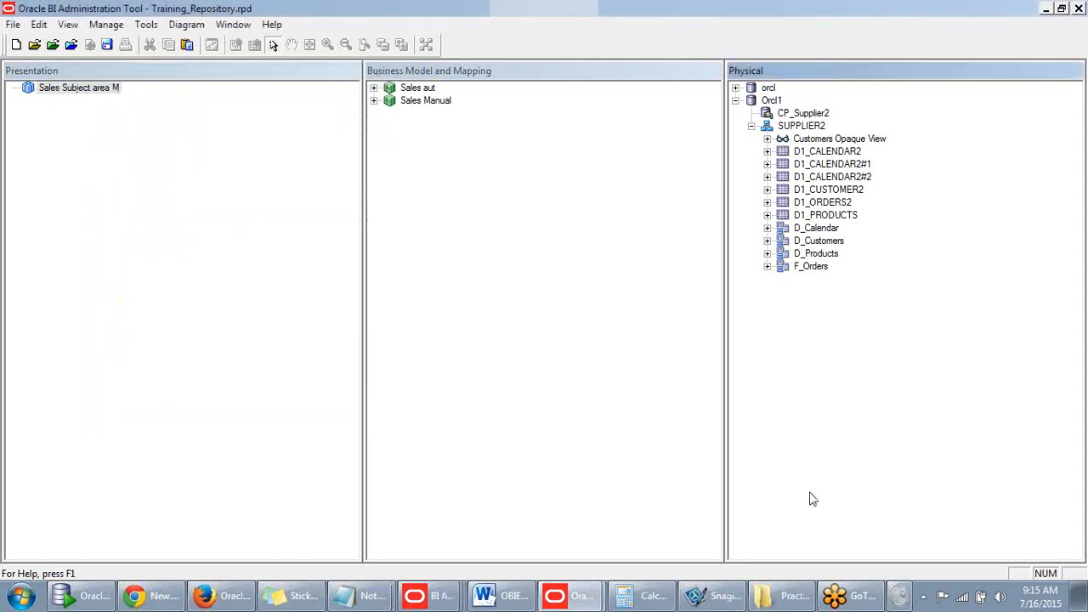
# - Unmute the microphone in the USB speakers' level settings, set it to about 28, and confirm
pyautogui.click(1000, 596)
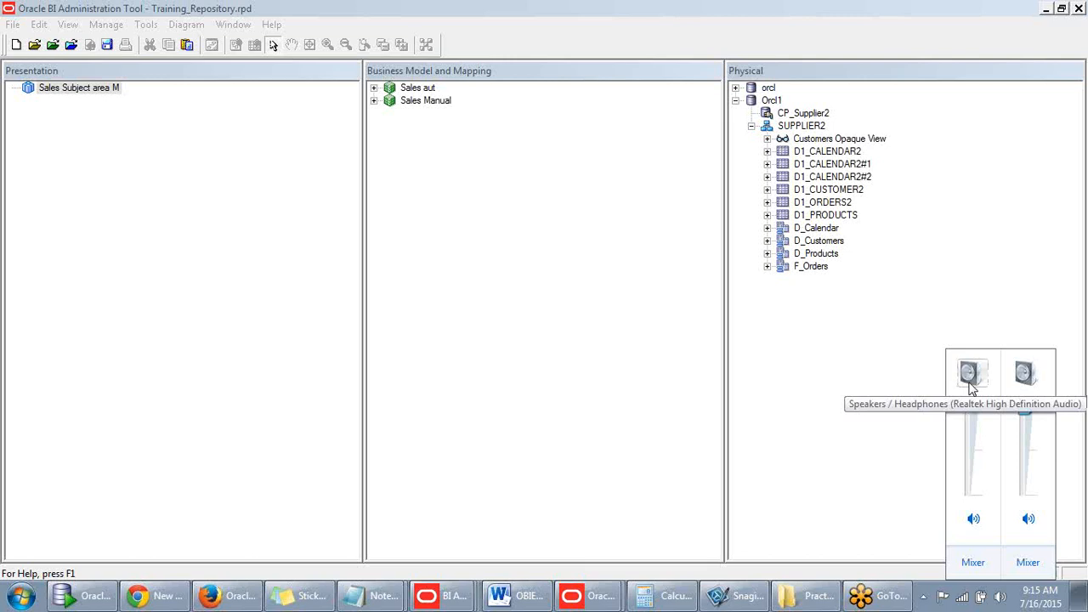
pyautogui.click(1025, 376)
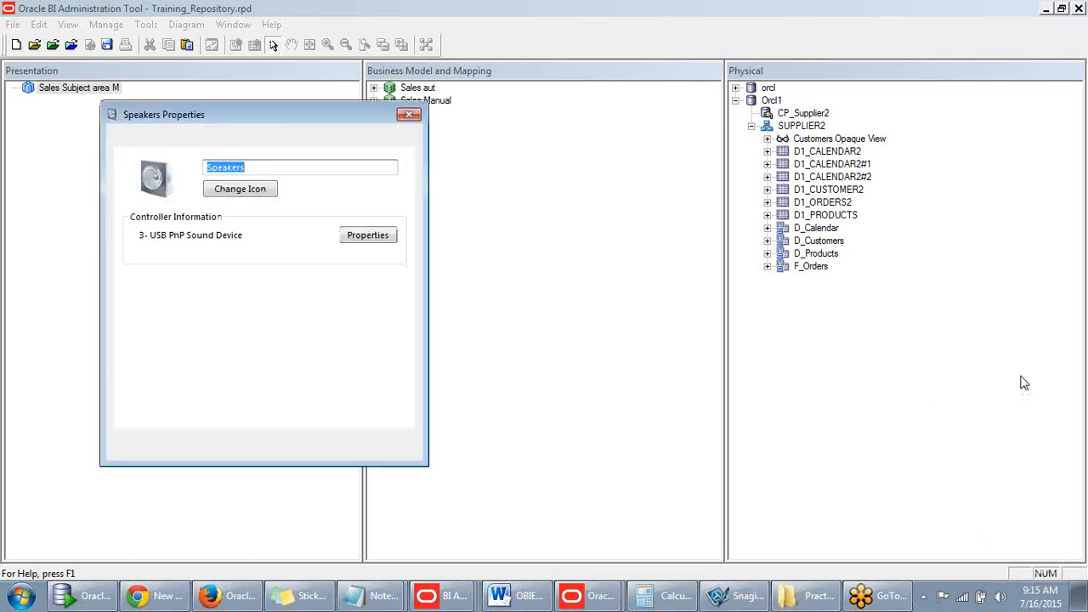
pyautogui.click(174, 139)
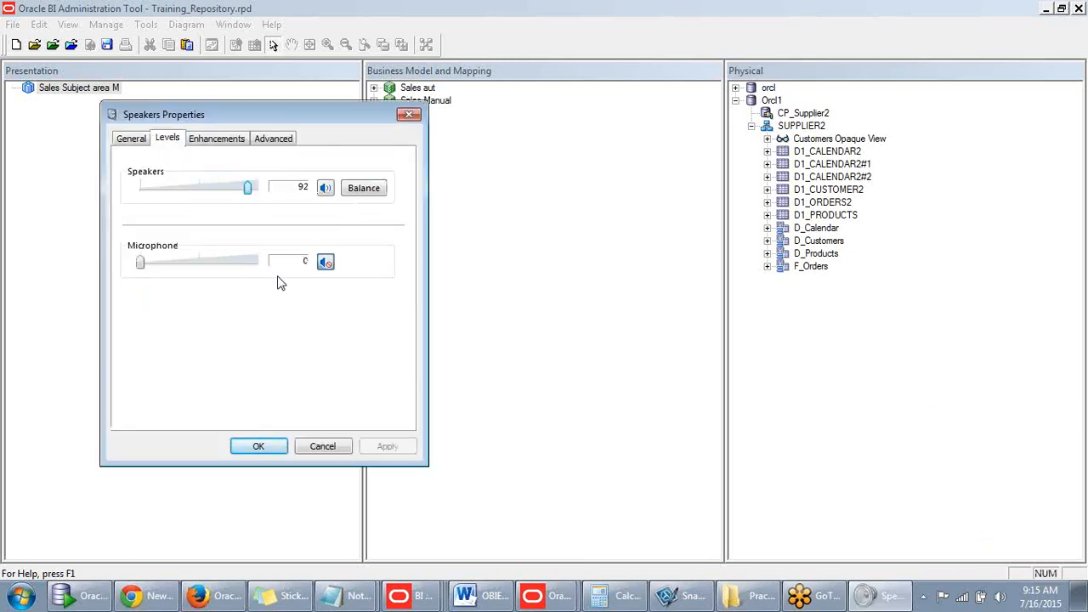
pyautogui.click(175, 268)
pyautogui.click(176, 268)
pyautogui.click(325, 262)
pyautogui.moveTo(185, 265); pyautogui.dragTo(172, 269)
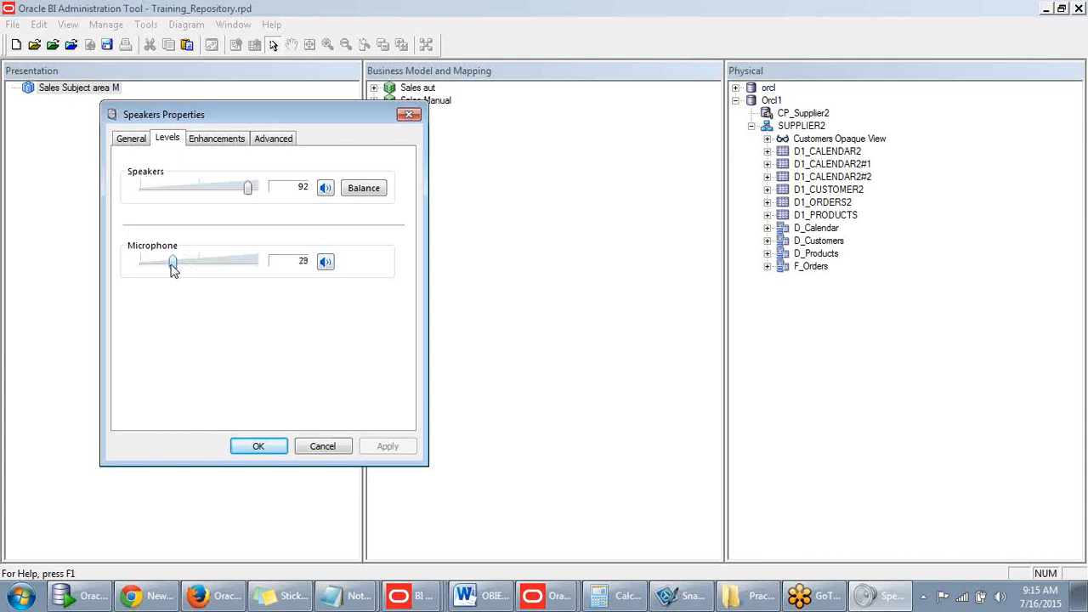
pyautogui.click(257, 448)
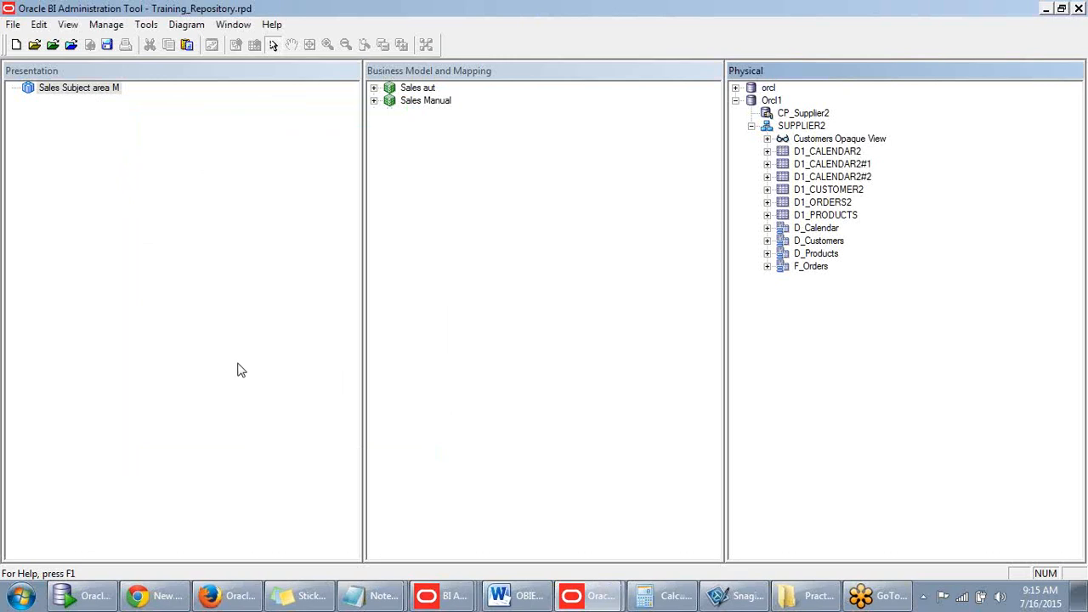
pyautogui.click(178, 217)
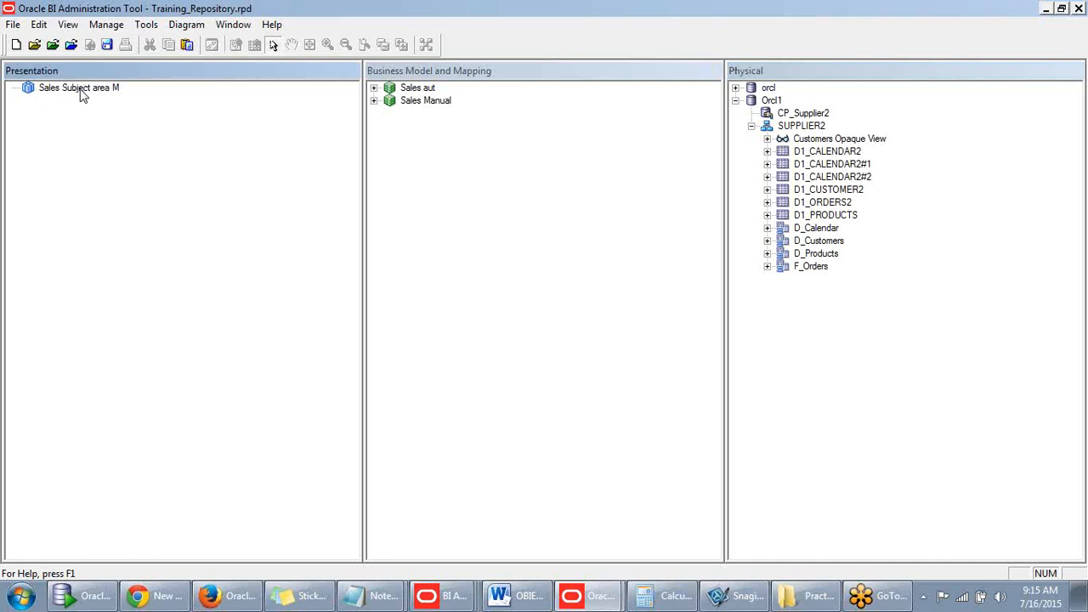
pyautogui.click(83, 93)
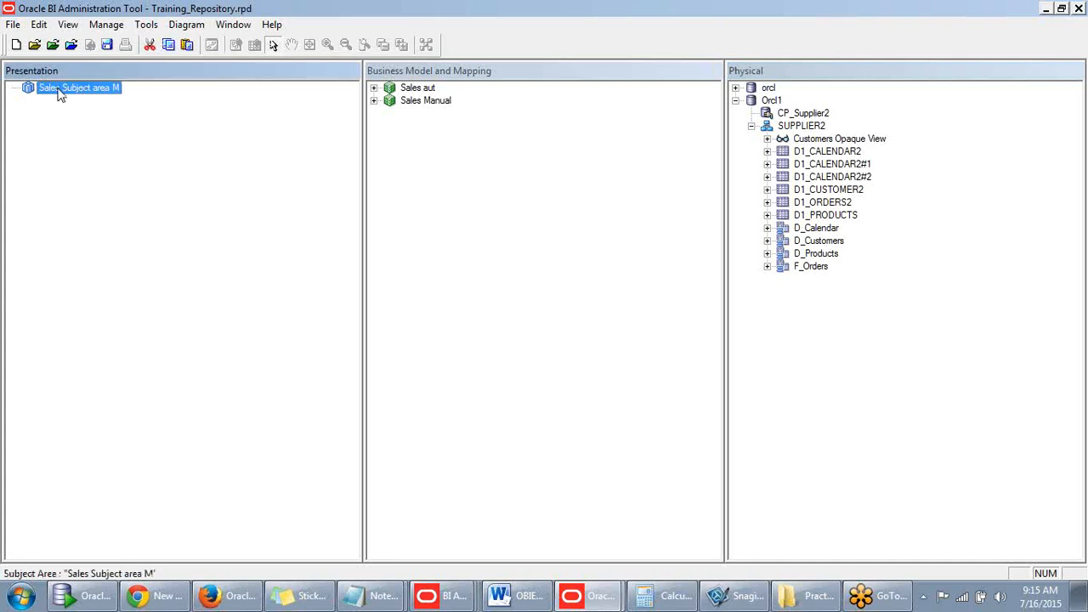
pyautogui.click(49, 145)
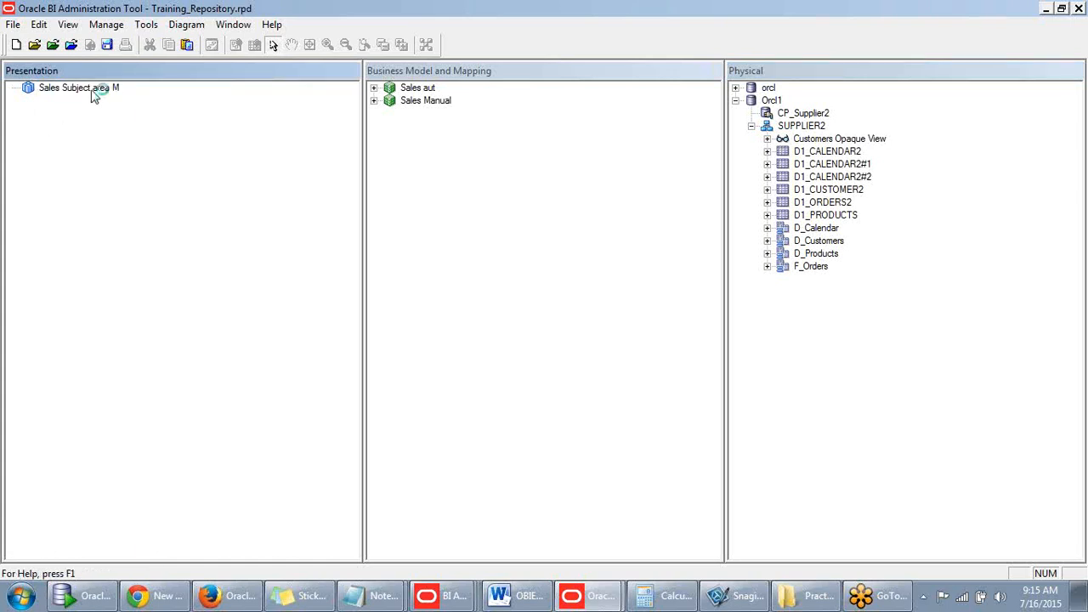
pyautogui.click(94, 92)
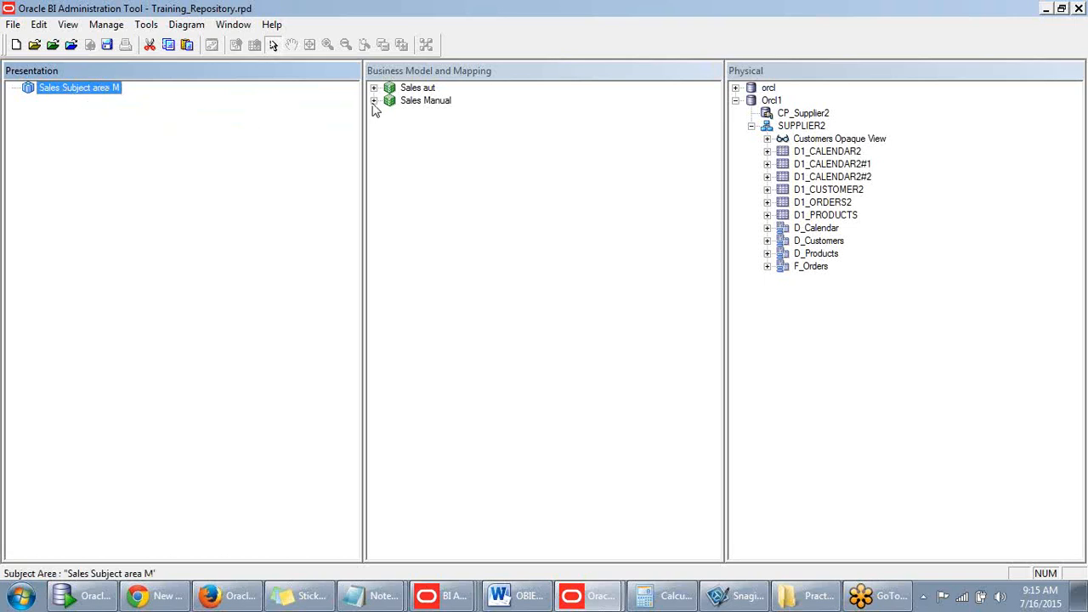
pyautogui.click(124, 137)
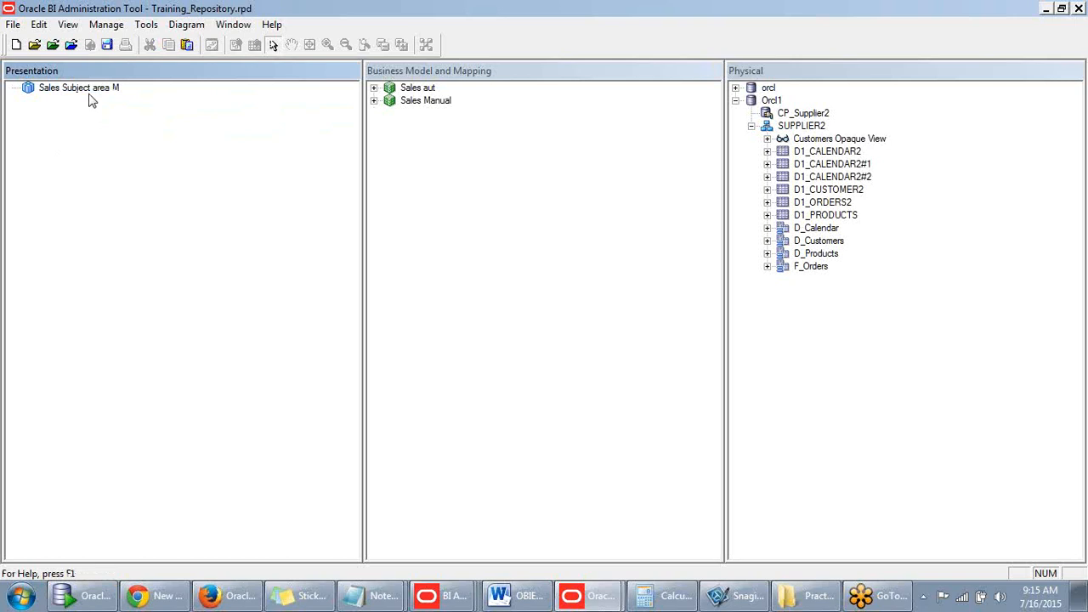
# - Create a presentation table named Time in Sales Subject area M
pyautogui.rightClick(93, 90)
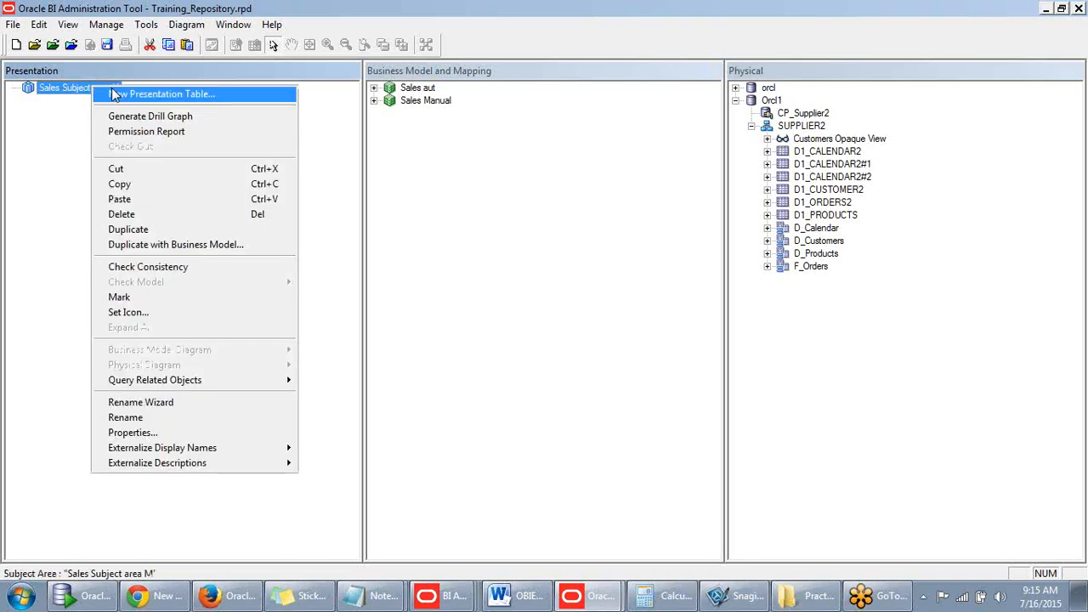
pyautogui.click(115, 95)
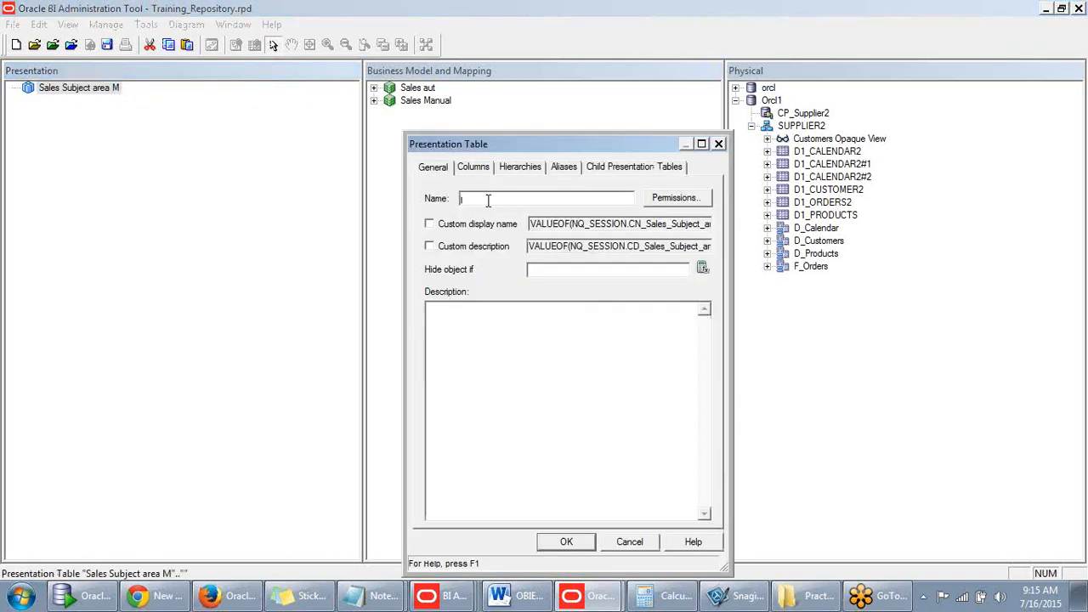
pyautogui.moveTo(567, 143); pyautogui.dragTo(405, 176)
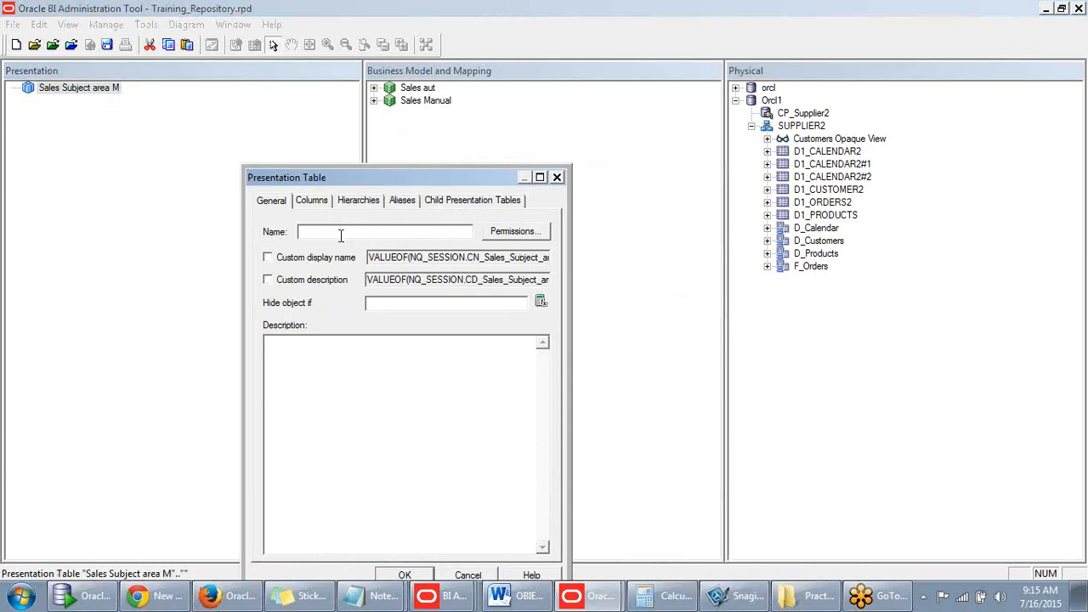
pyautogui.write('Time')
pyautogui.moveTo(466, 182); pyautogui.dragTo(464, 86)
pyautogui.click(400, 475)
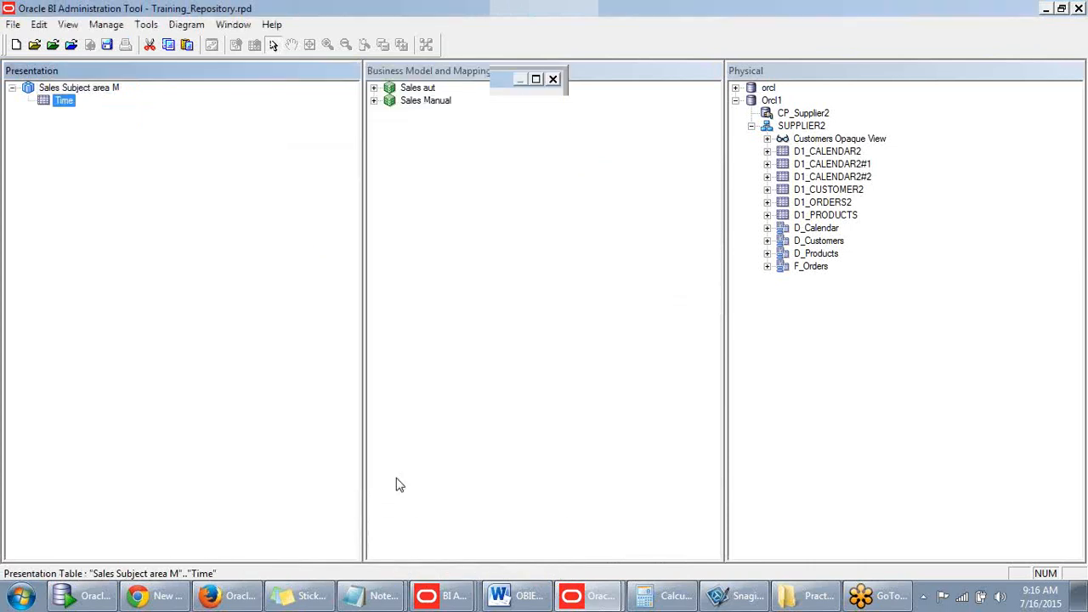
# - Try to add the Chinese year column from the Sales aut model's D calendar table to Sales Subject area M
pyautogui.click(374, 100)
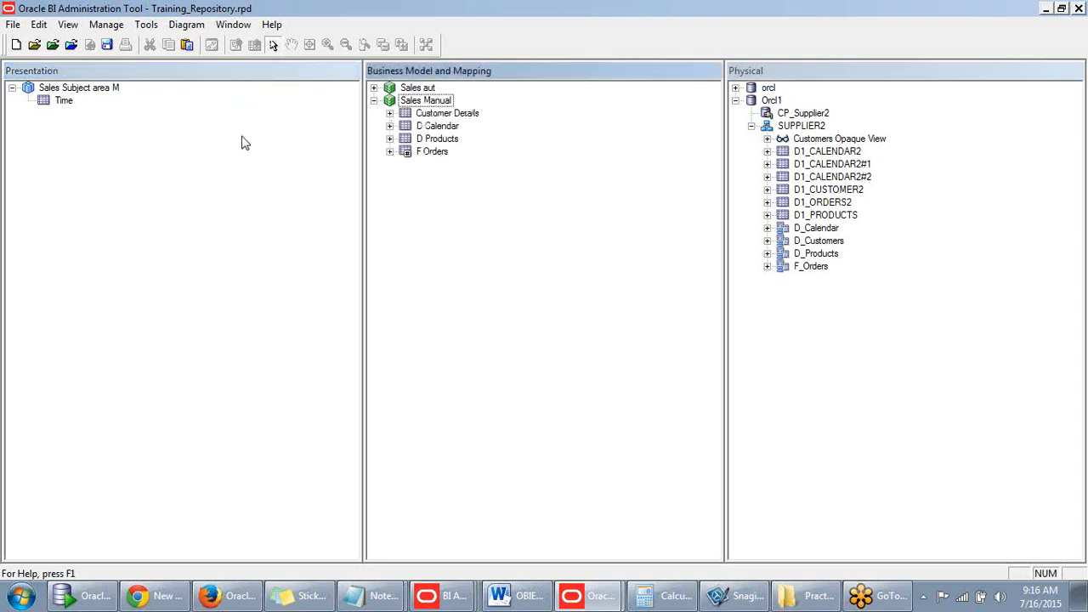
pyautogui.click(374, 100)
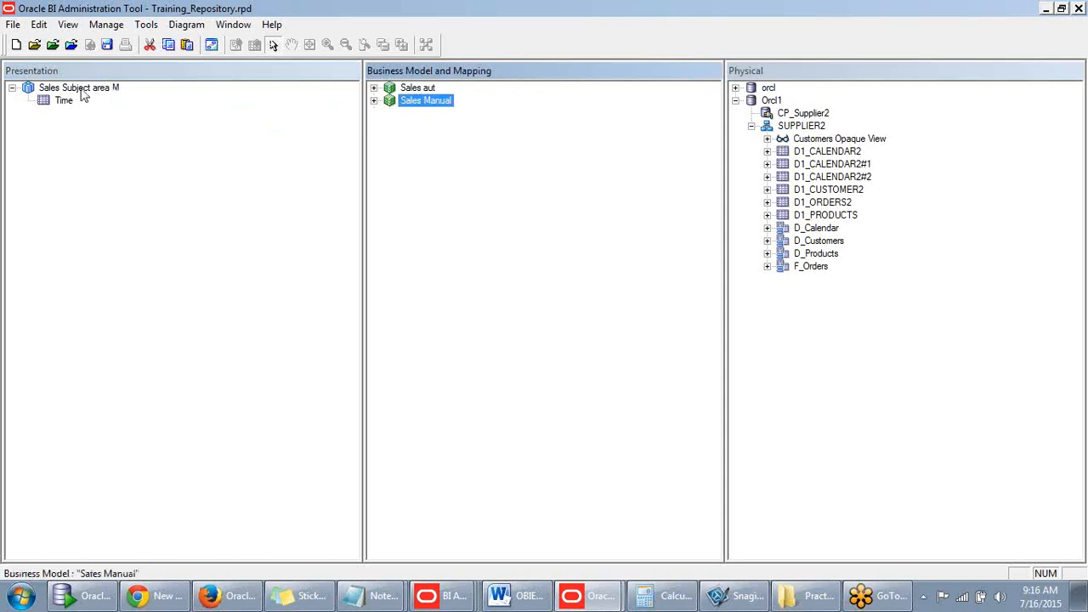
pyautogui.click(96, 92)
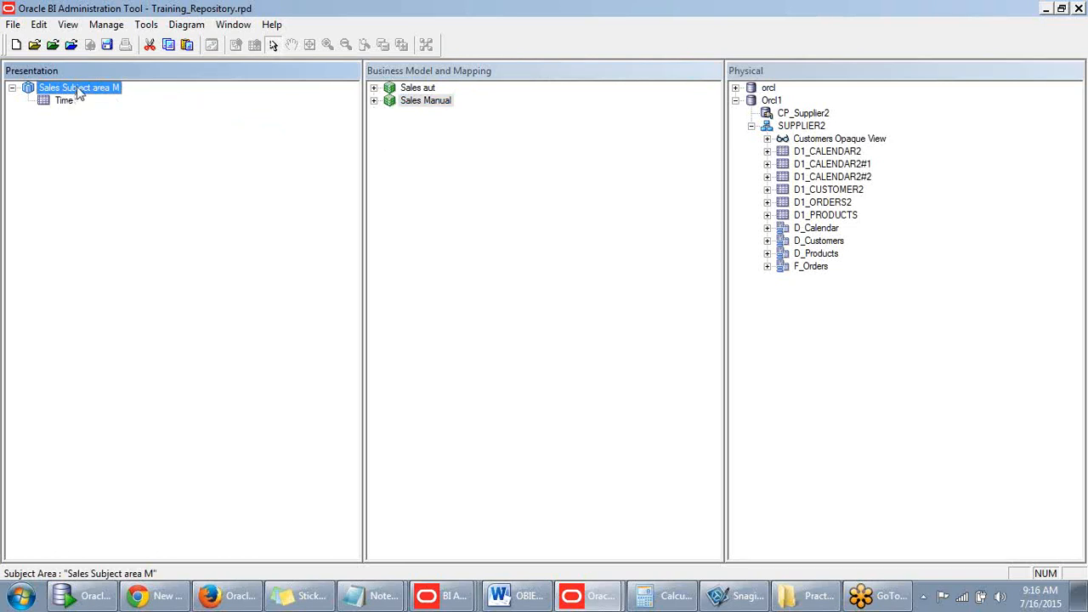
pyautogui.click(423, 102)
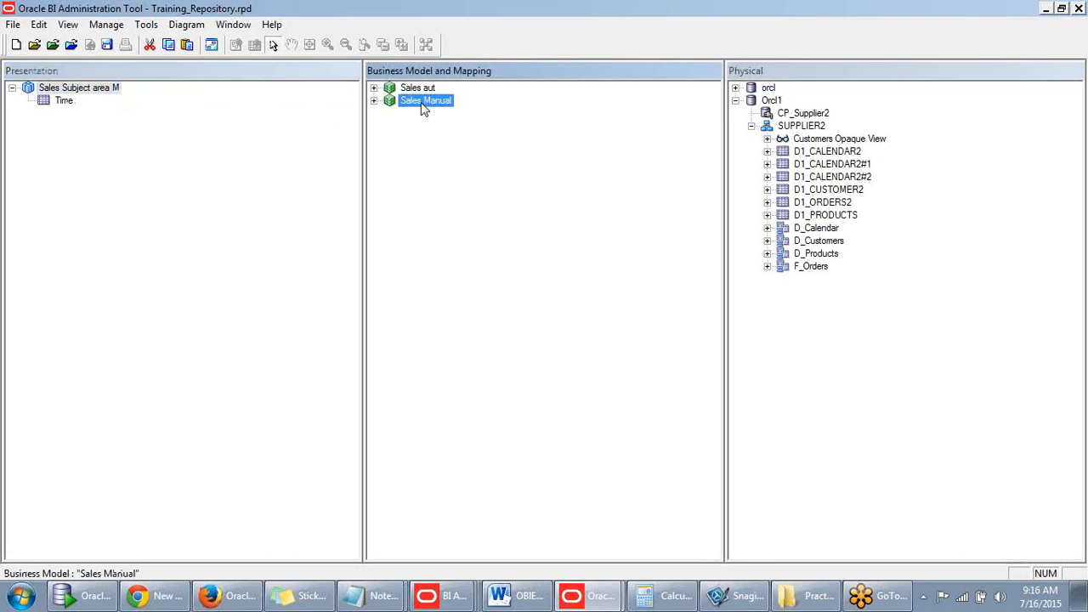
pyautogui.click(403, 89)
pyautogui.click(375, 89)
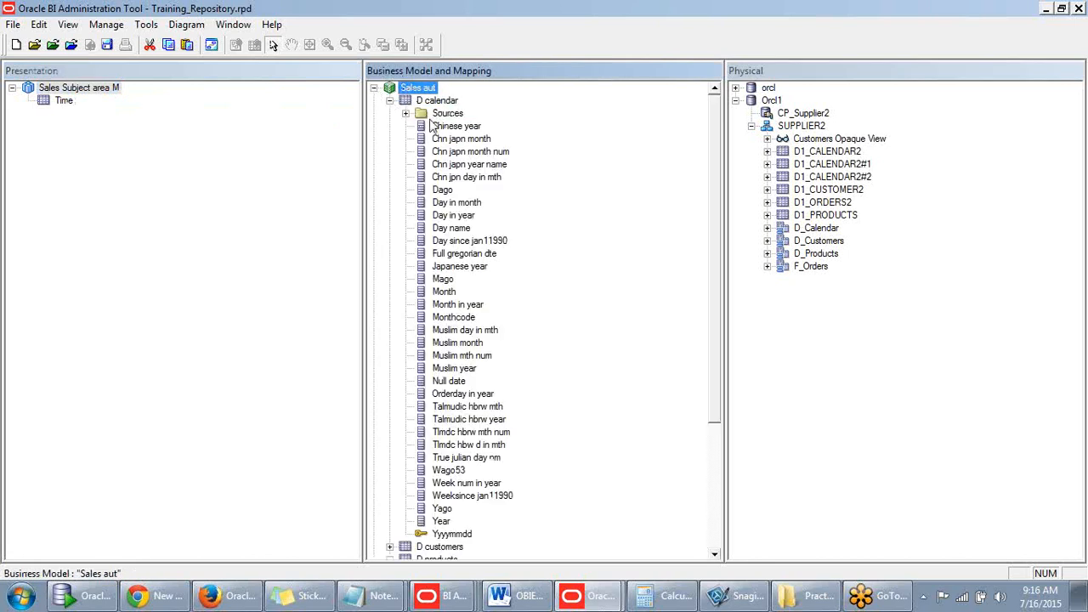
pyautogui.moveTo(443, 129); pyautogui.dragTo(104, 88)
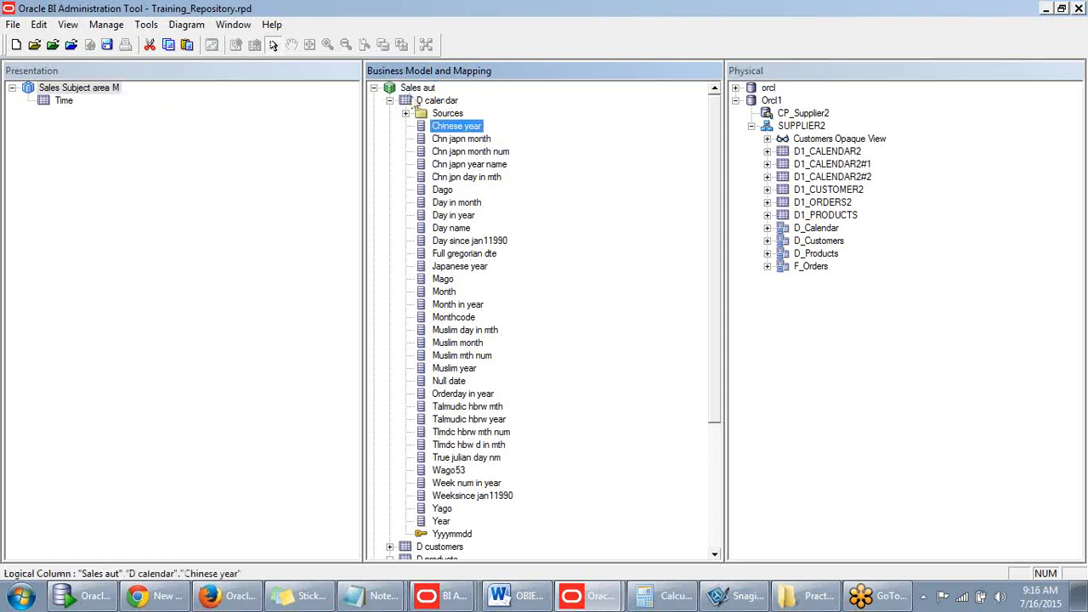
pyautogui.click(374, 87)
# - Expand the Sales Manual model and try to add its Customer Details table to Sales Subject area M
pyautogui.click(374, 100)
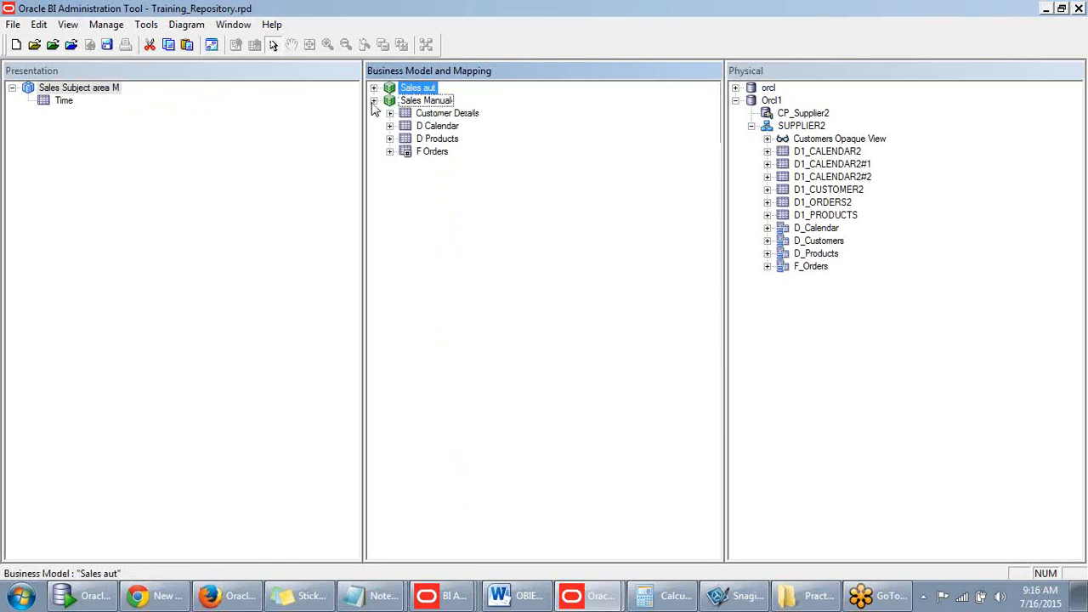
pyautogui.moveTo(413, 118); pyautogui.dragTo(104, 89)
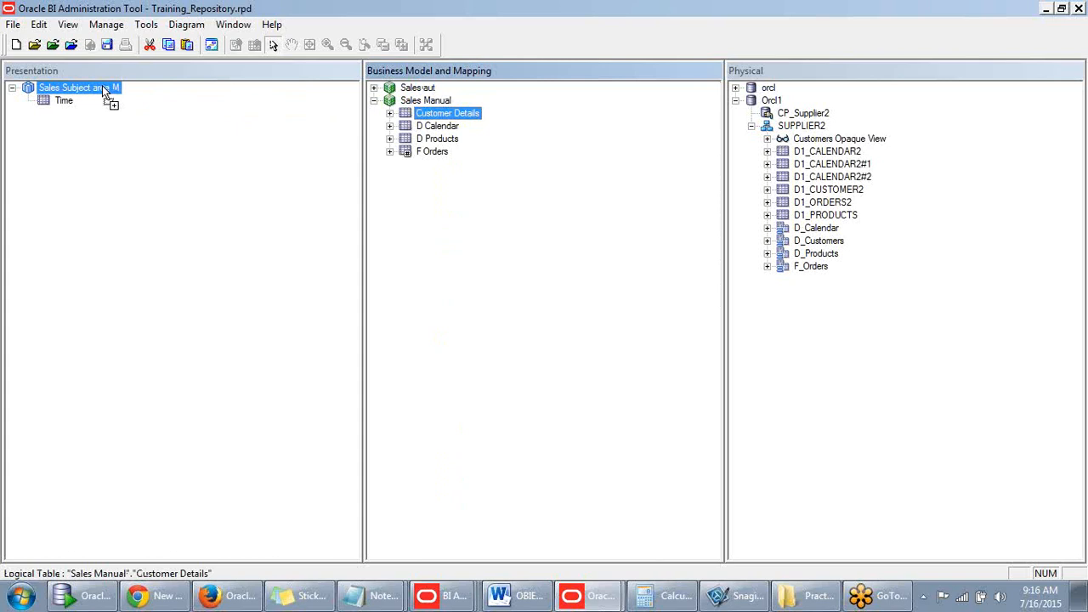
pyautogui.moveTo(104, 89); pyautogui.dragTo(279, 204)
pyautogui.click(281, 207)
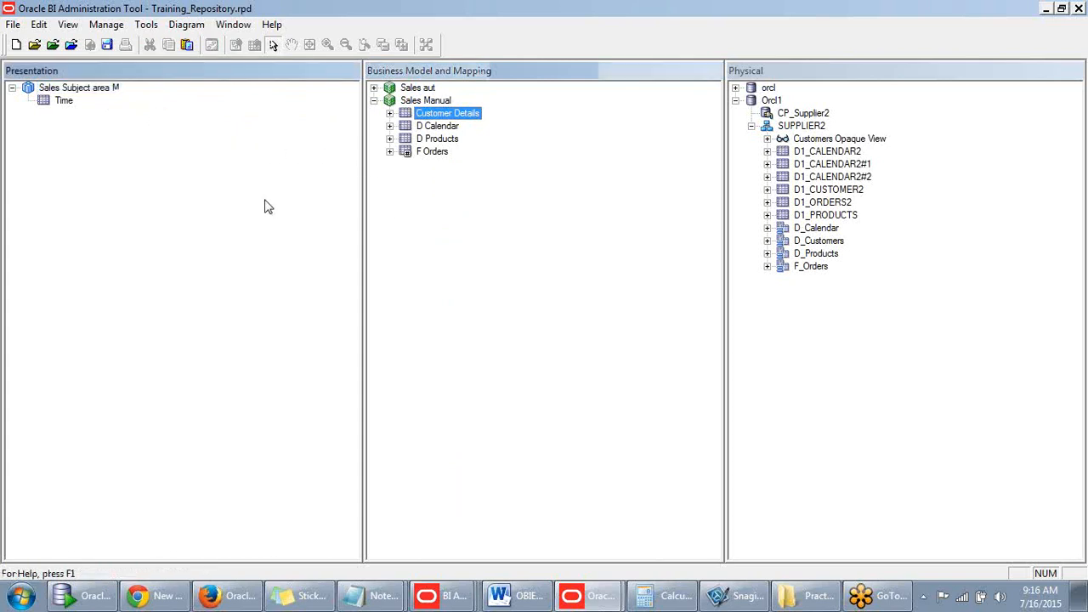
# - Add all columns of the Sales Manual model's D Calendar logical table to the Time presentation table
pyautogui.click(61, 103)
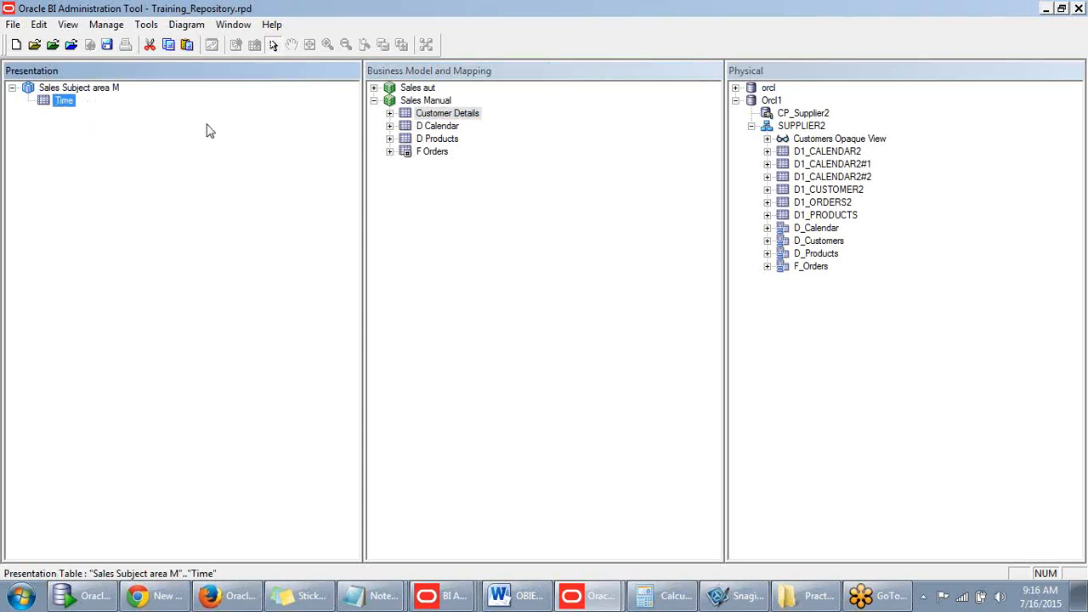
pyautogui.click(389, 126)
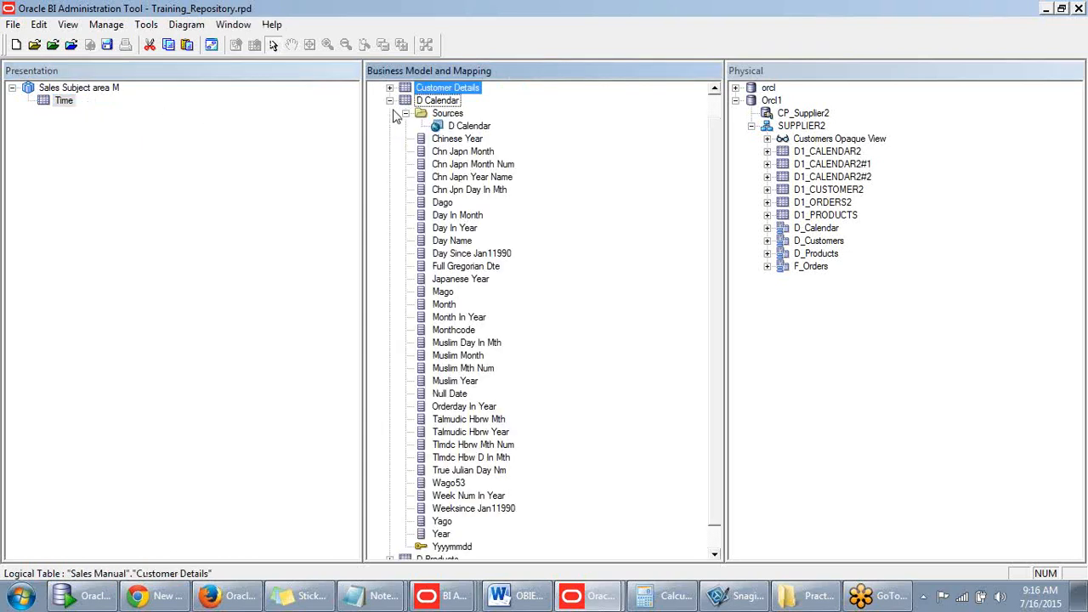
pyautogui.click(389, 100)
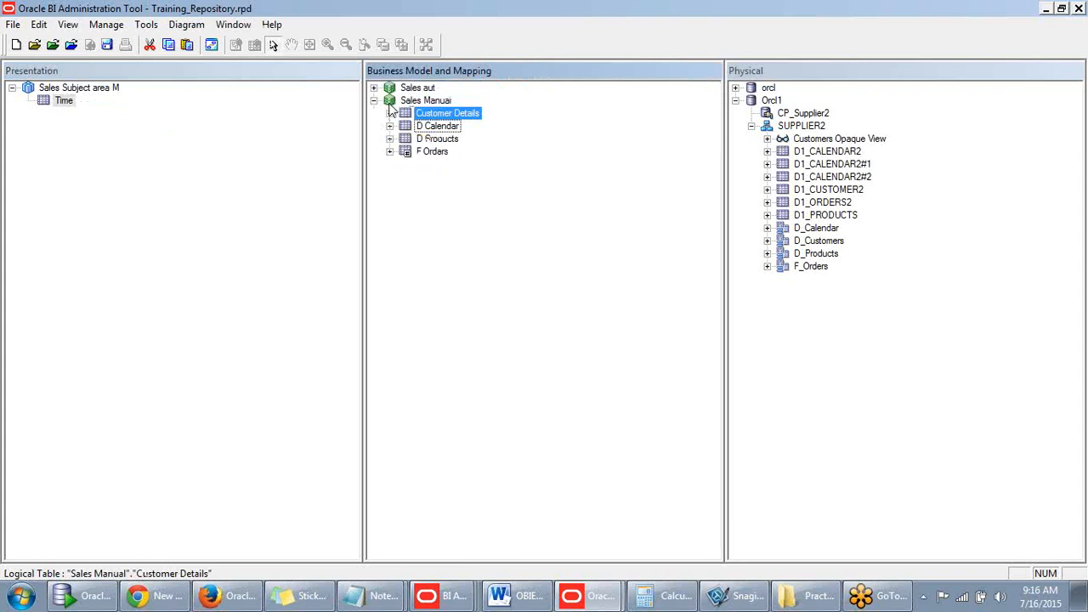
pyautogui.click(438, 128)
pyautogui.moveTo(442, 127); pyautogui.dragTo(68, 105)
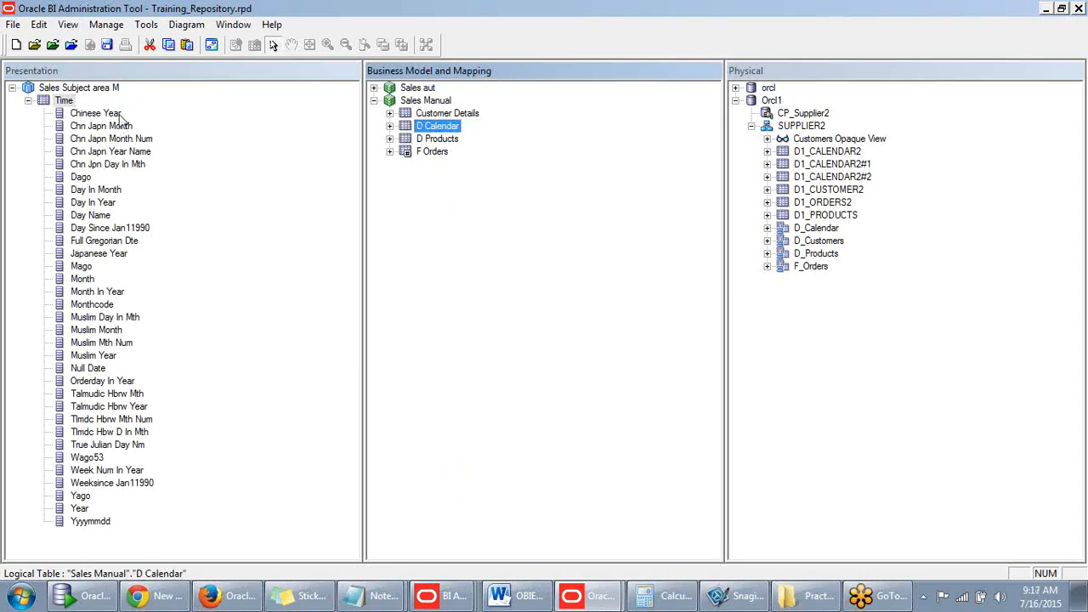
# - Add the Sales Manual model's Customer Details, D Products and F Orders logical tables to Sales Subject area M as presentation tables
pyautogui.click(115, 116)
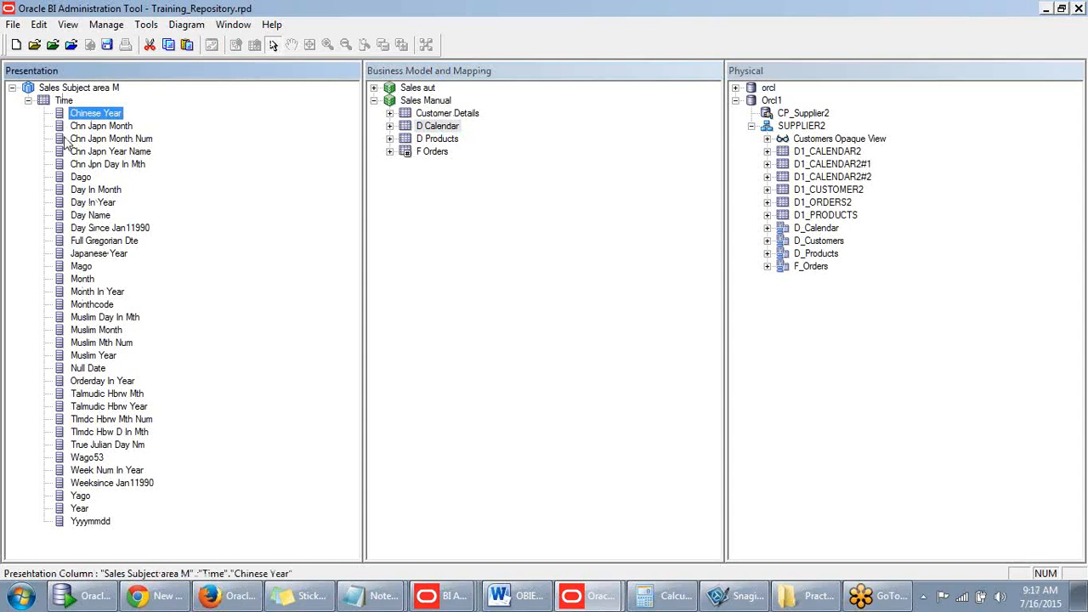
pyautogui.click(28, 101)
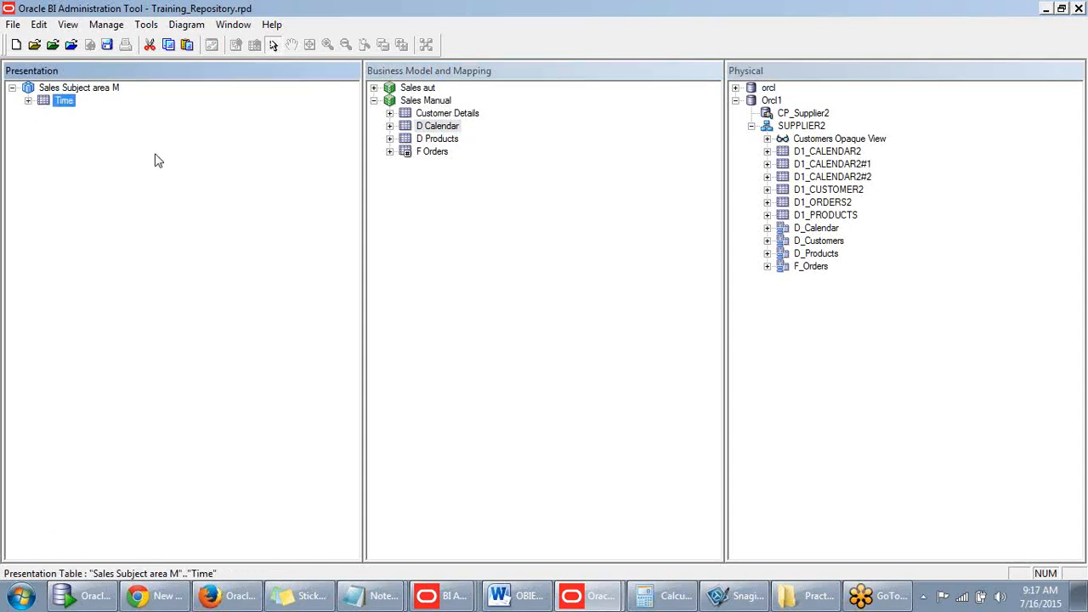
pyautogui.click(449, 116)
pyautogui.keyDown('ctrl'); pyautogui.click(432, 152); pyautogui.keyUp('ctrl')
pyautogui.keyDown('ctrl'); pyautogui.click(437, 138); pyautogui.keyUp('ctrl')
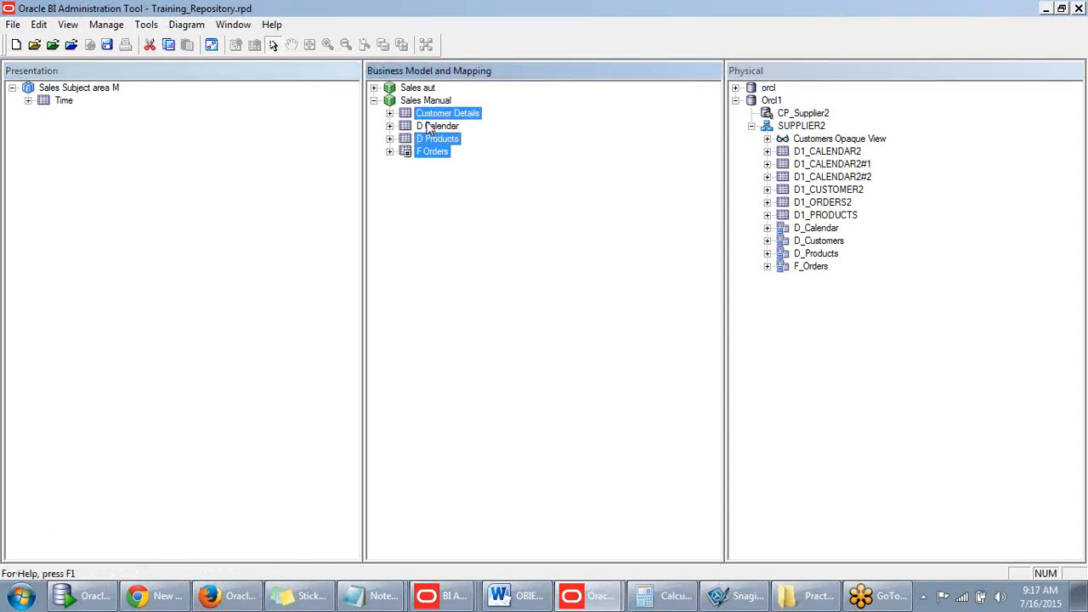
pyautogui.moveTo(419, 117); pyautogui.dragTo(82, 92)
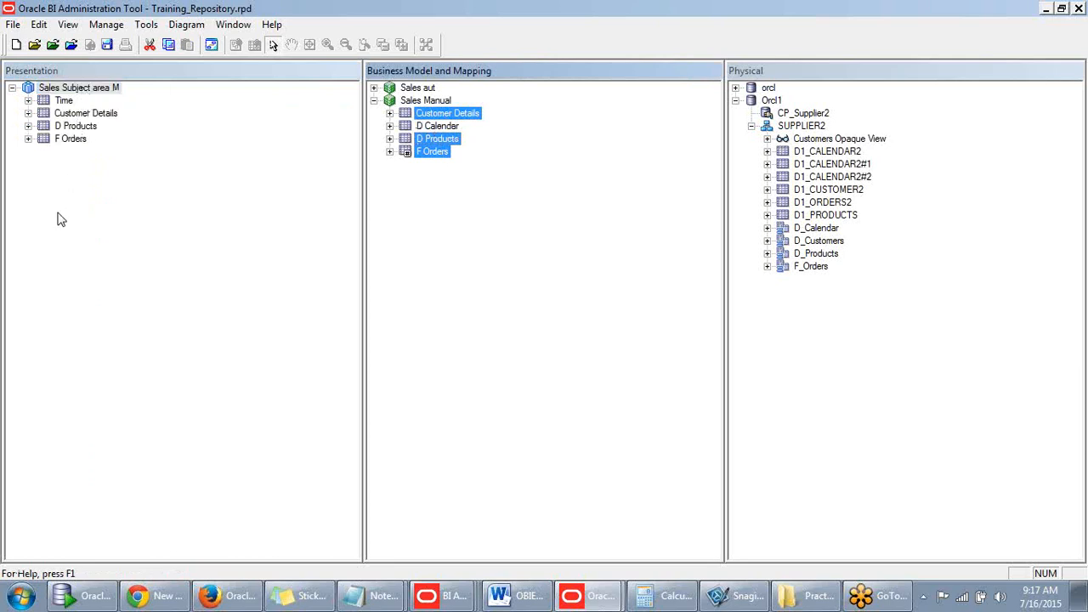
pyautogui.click(59, 219)
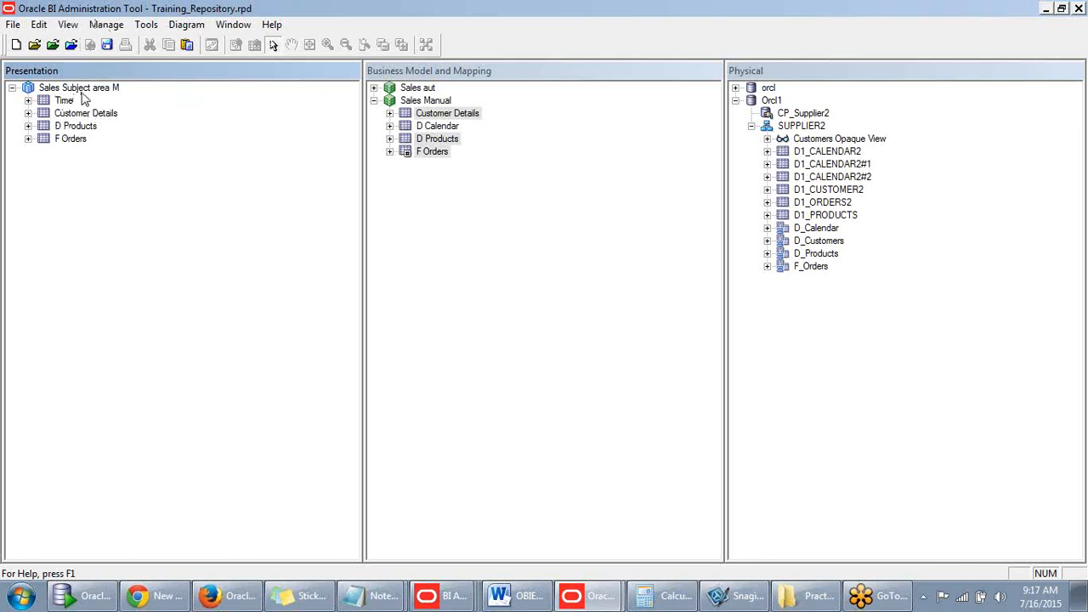
# - Delete the columns from Chinese Year through Chn Jpn Day In Mth from the Time presentation table
pyautogui.click(83, 92)
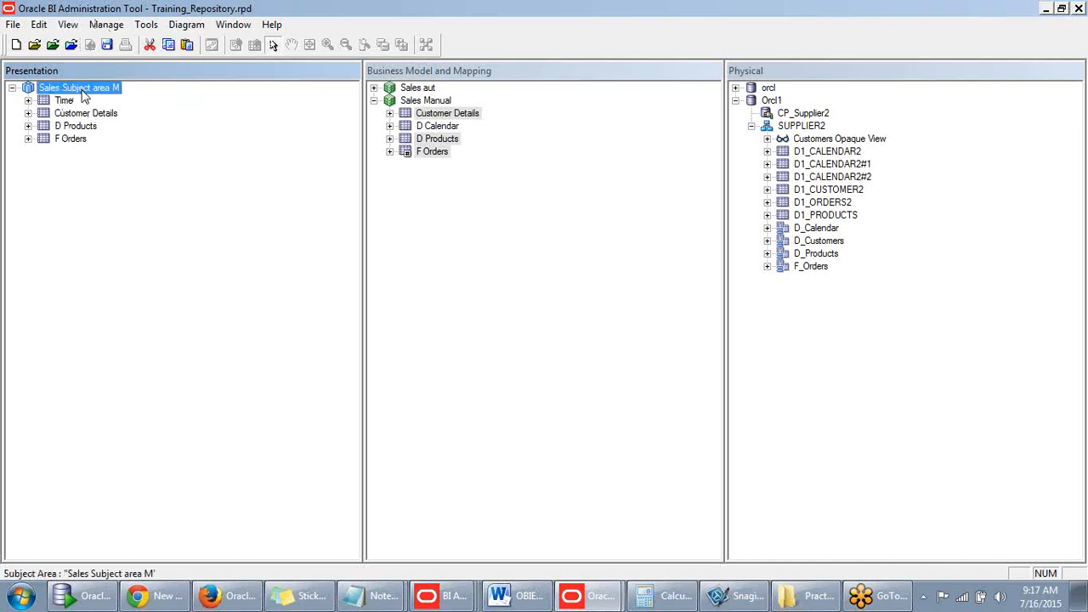
pyautogui.click(28, 100)
pyautogui.click(106, 115)
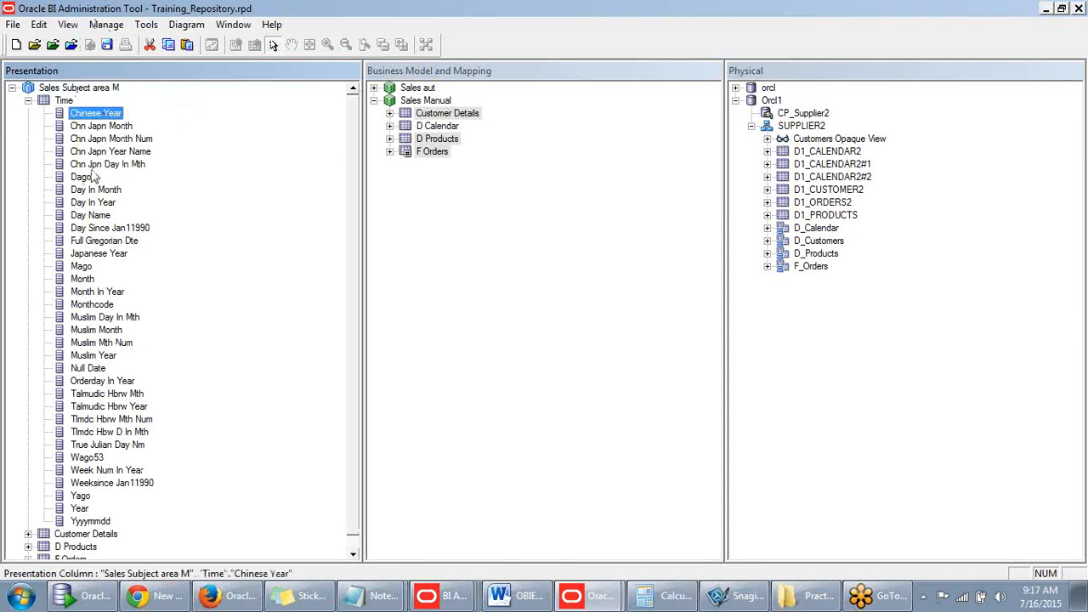
pyautogui.keyDown('shift'); pyautogui.click(93, 167); pyautogui.keyUp('shift')
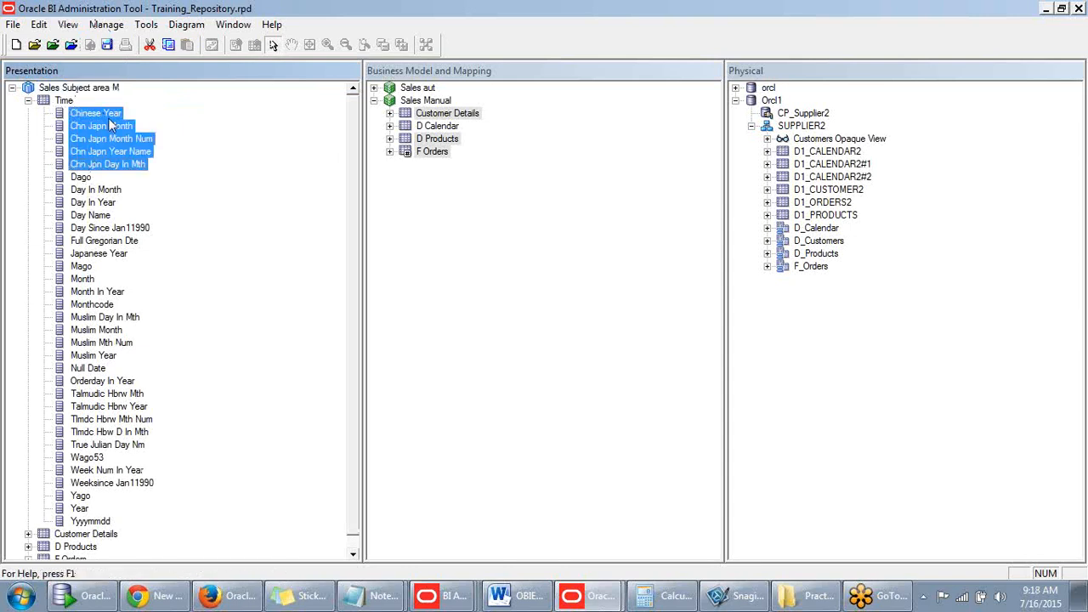
pyautogui.press('Delete')
pyautogui.click(514, 332)
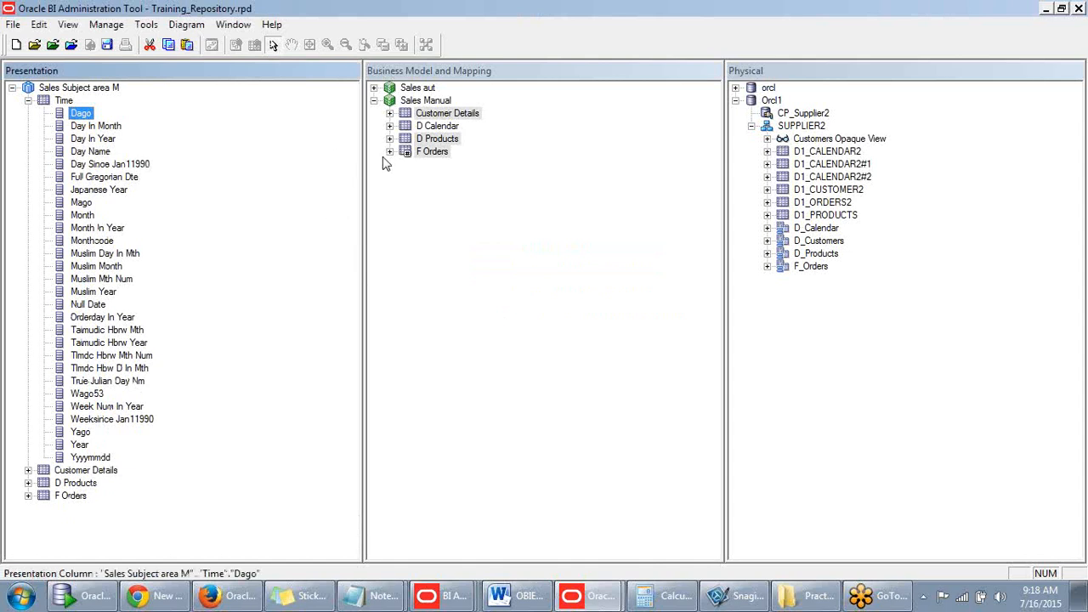
# - Examine the Customer Details logical table's columns and the physical table mapped in its Lts Customers source
pyautogui.click(407, 189)
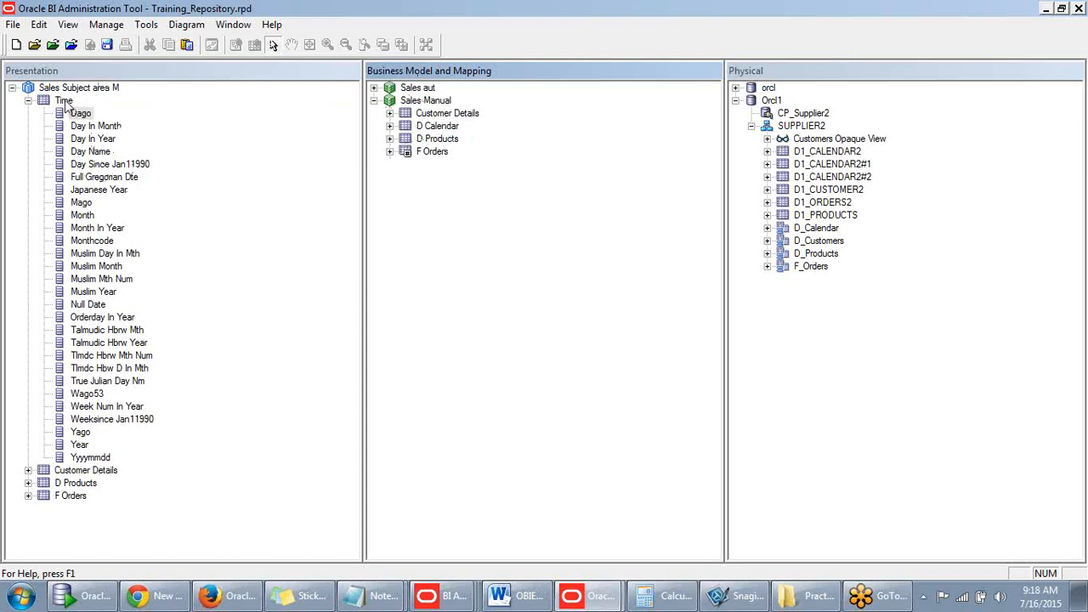
pyautogui.click(421, 117)
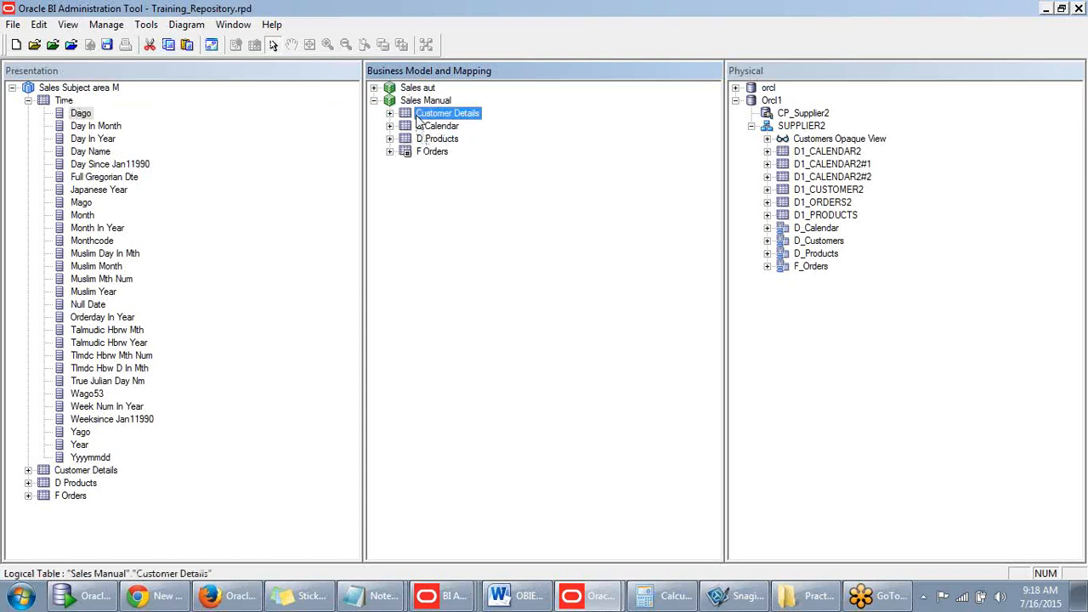
pyautogui.click(389, 114)
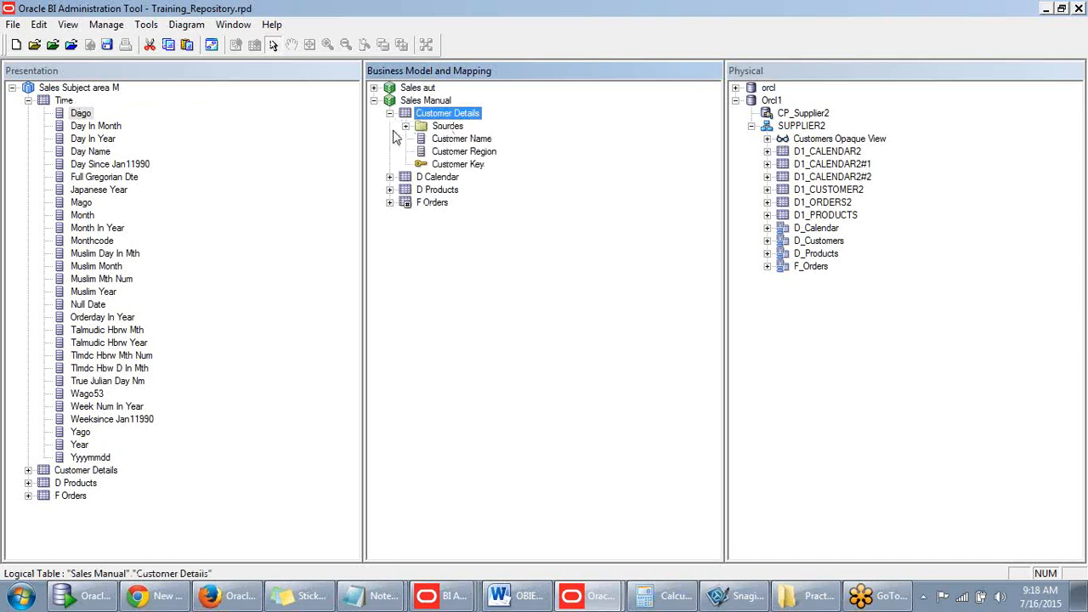
pyautogui.click(460, 141)
pyautogui.click(461, 166)
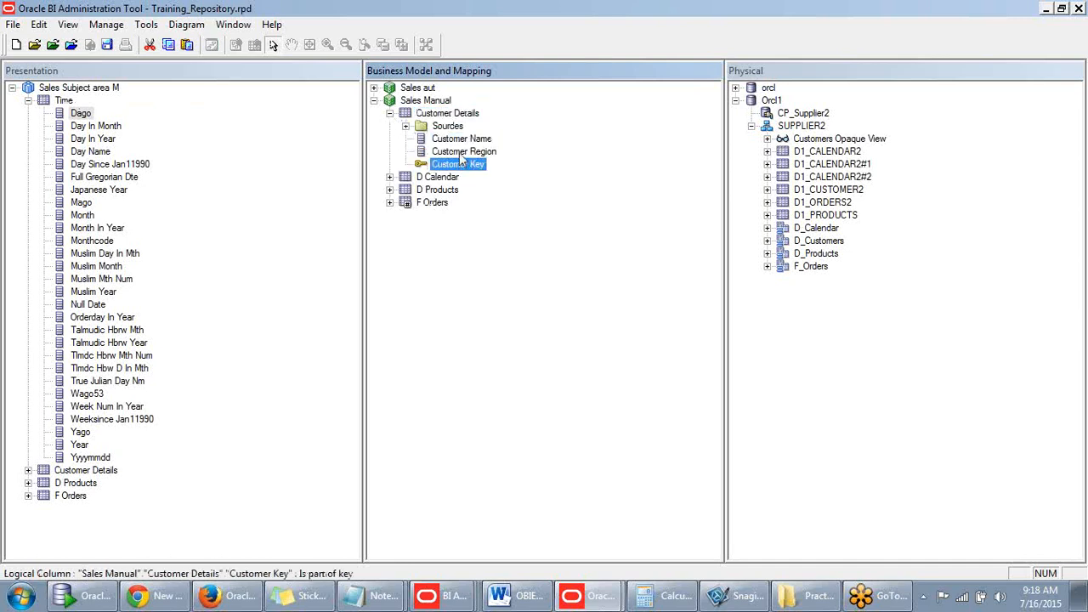
pyautogui.click(465, 152)
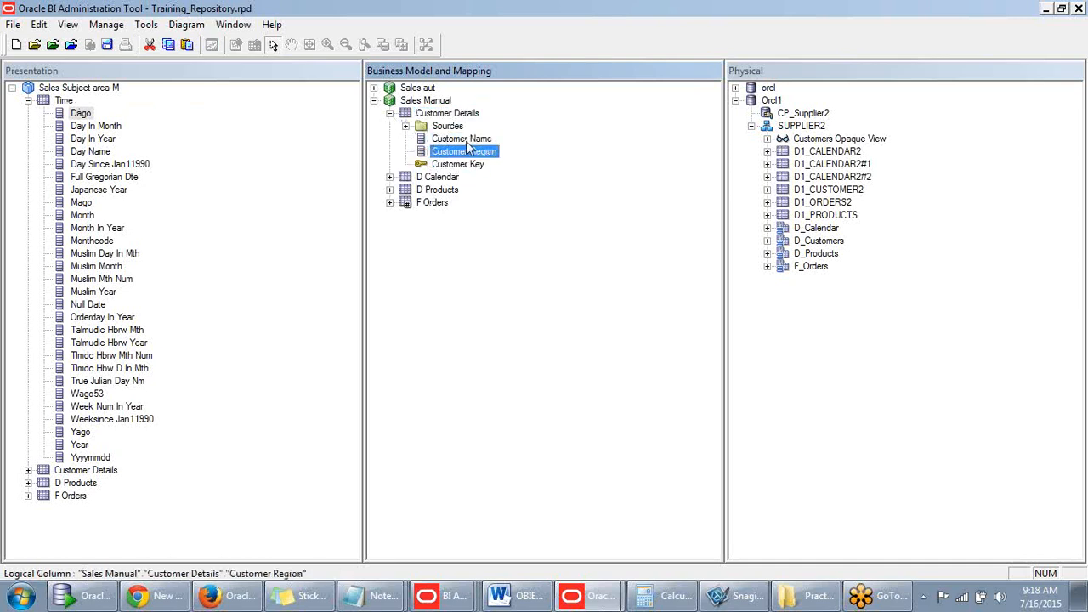
pyautogui.click(407, 127)
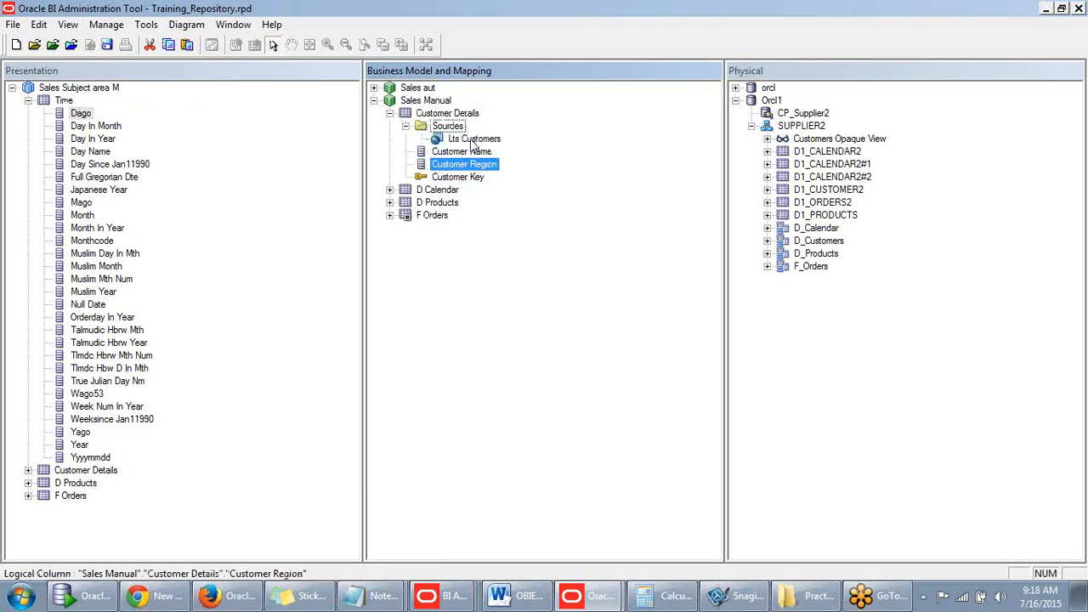
pyautogui.doubleClick(472, 140)
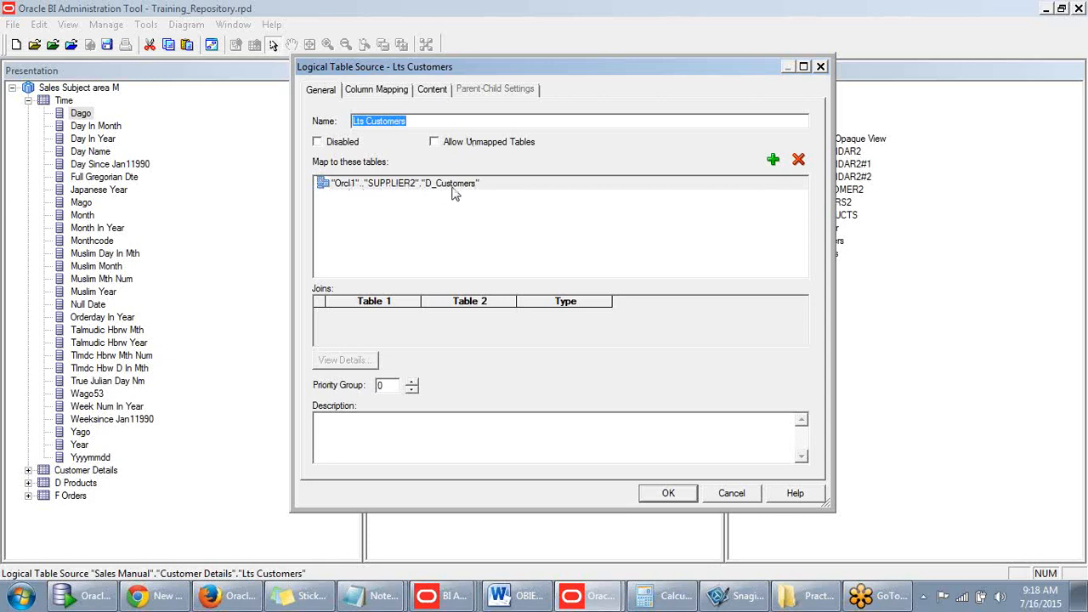
pyautogui.click(821, 67)
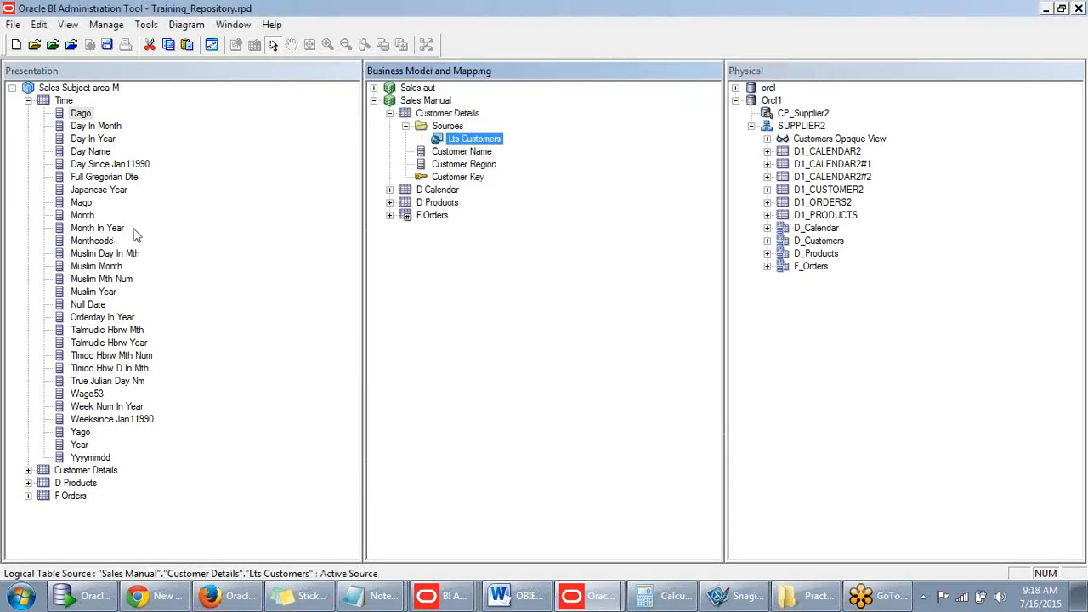
# - Inspect the Time presentation table's properties, checking which logical column each presentation column maps to
pyautogui.click(28, 100)
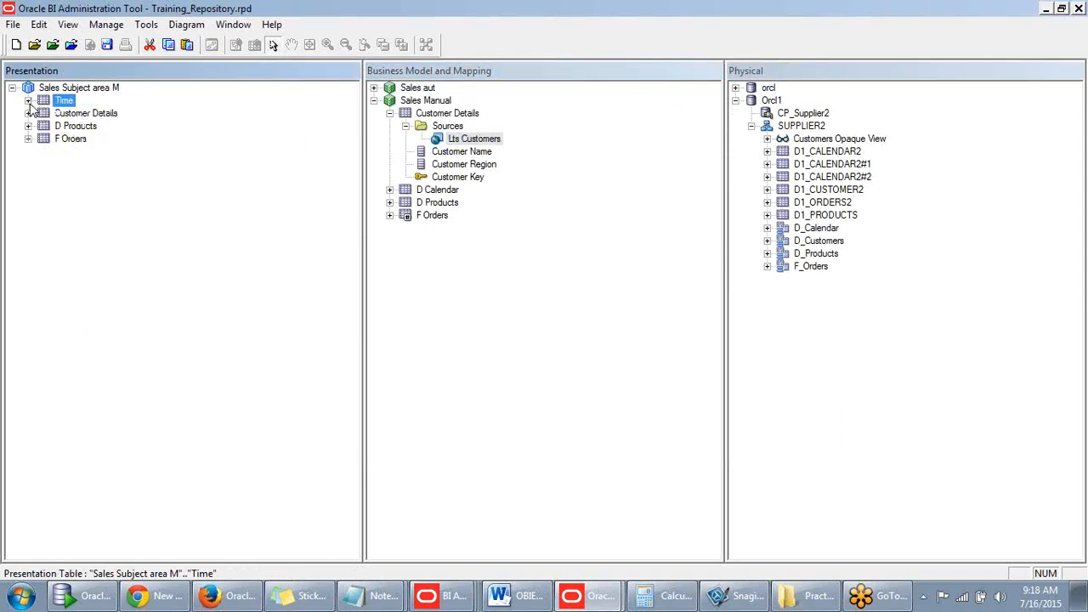
pyautogui.click(28, 101)
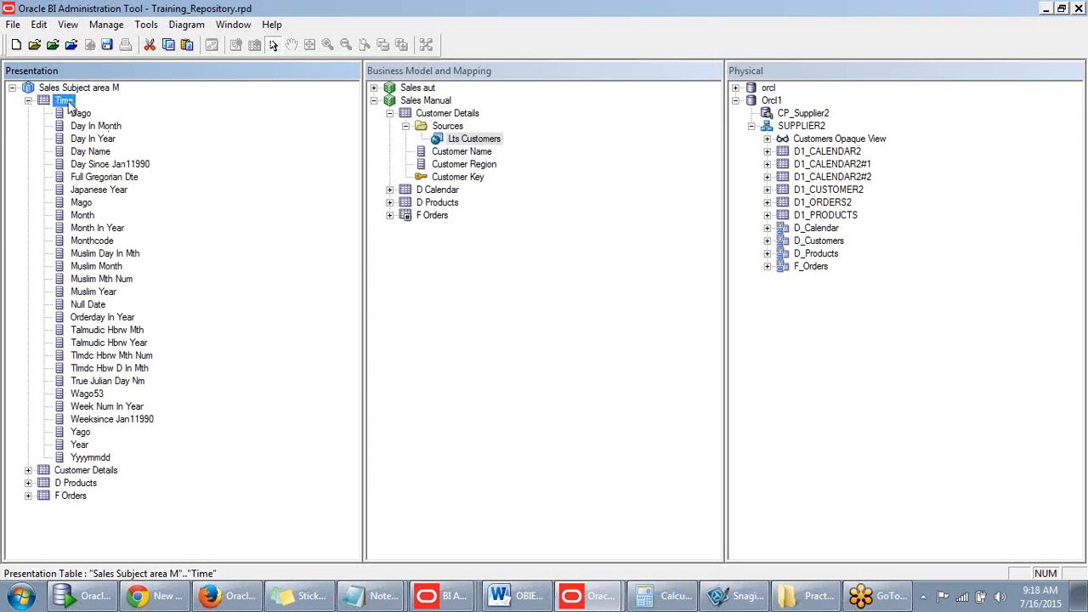
pyautogui.doubleClick(65, 101)
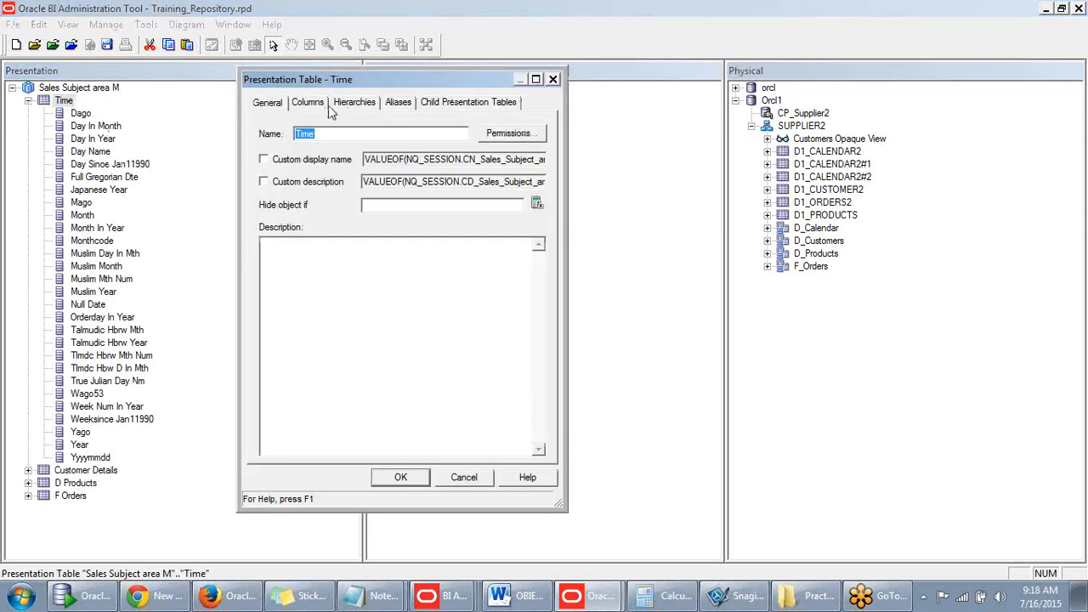
pyautogui.click(395, 107)
pyautogui.click(273, 111)
pyautogui.click(311, 109)
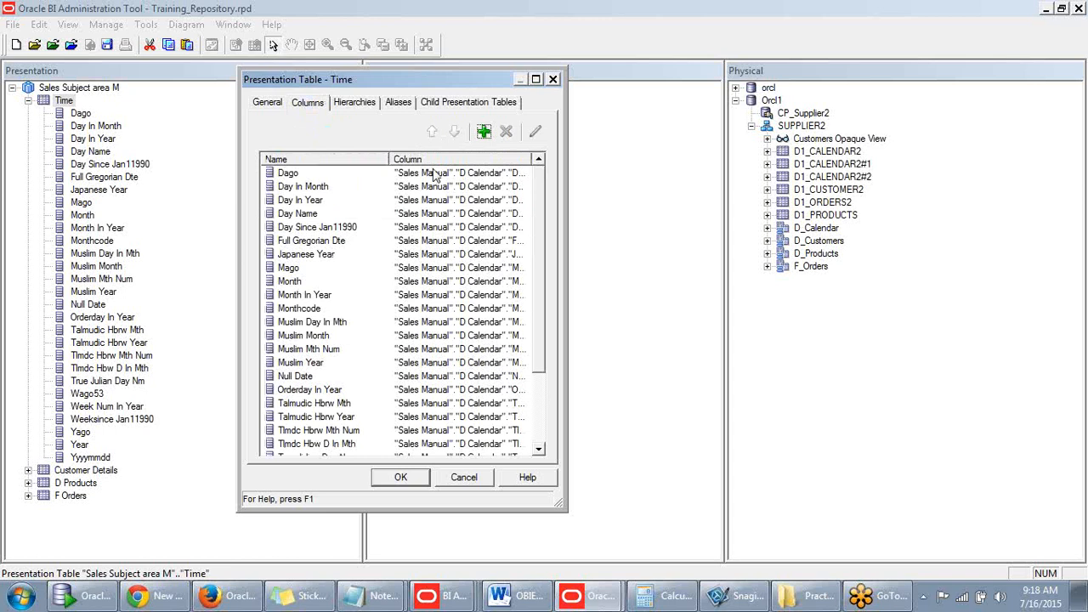
pyautogui.click(451, 366)
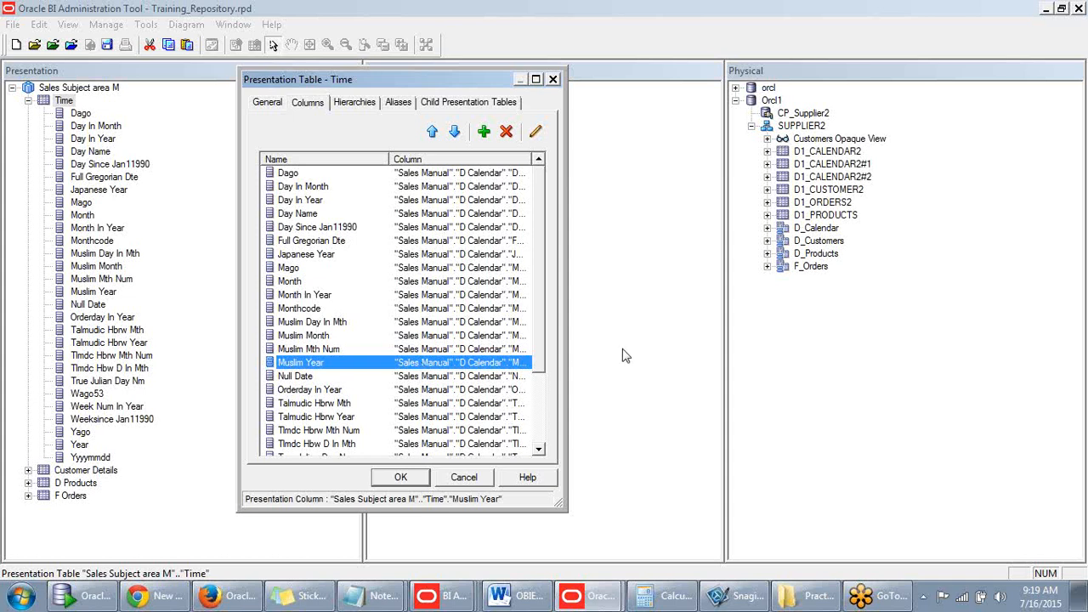
pyautogui.moveTo(459, 79); pyautogui.dragTo(469, 209)
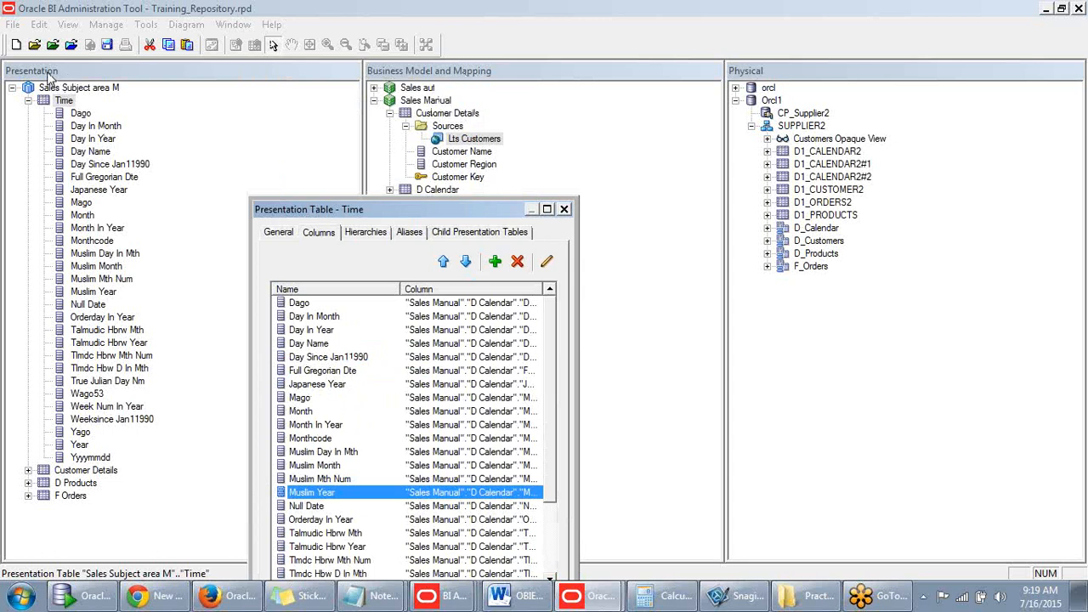
pyautogui.moveTo(359, 211); pyautogui.dragTo(296, 135)
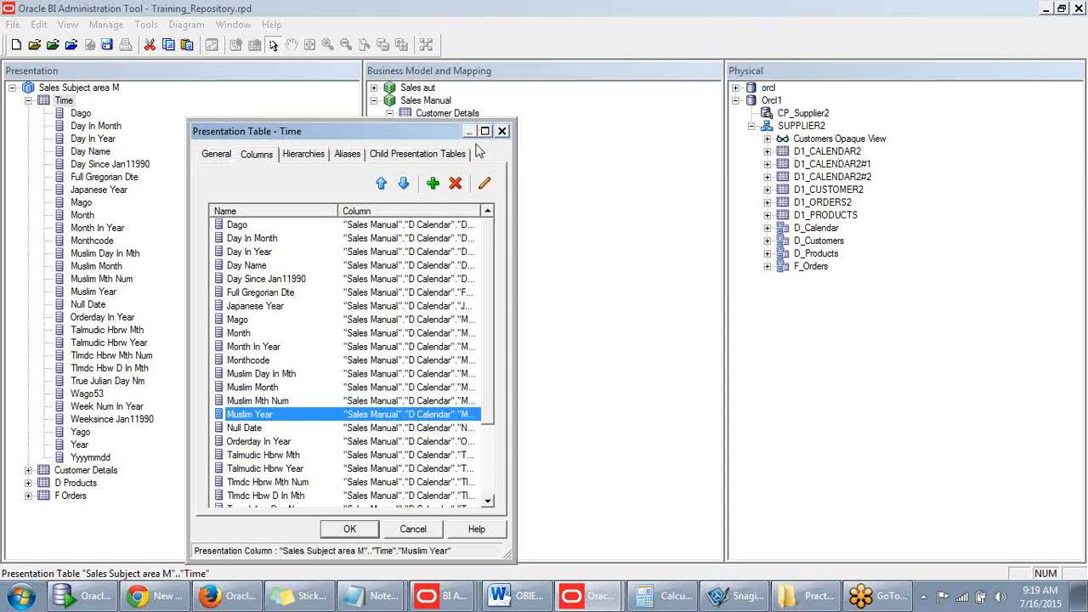
pyautogui.moveTo(422, 130); pyautogui.dragTo(549, 121)
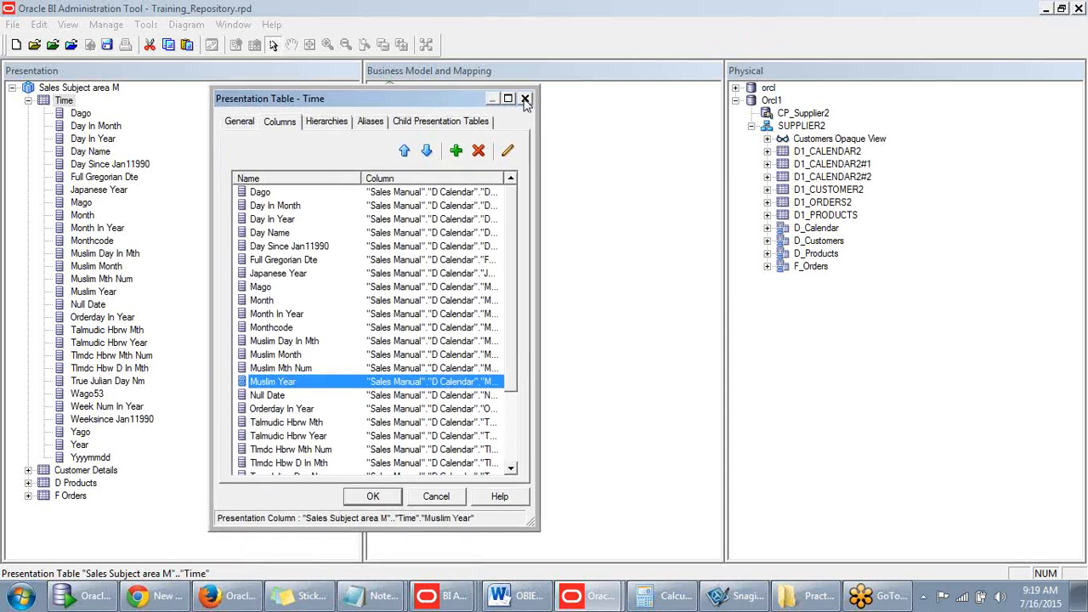
pyautogui.click(526, 100)
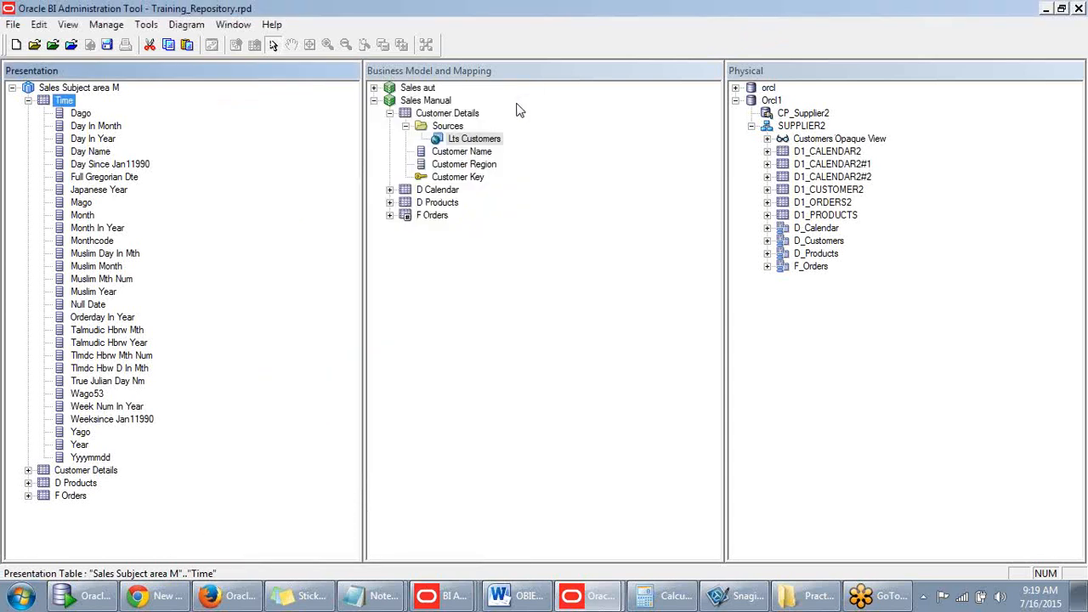
# - Compare the Time presentation table's Dago column with its counterpart in the Sales Manual model's D Calendar logical table
pyautogui.click(388, 193)
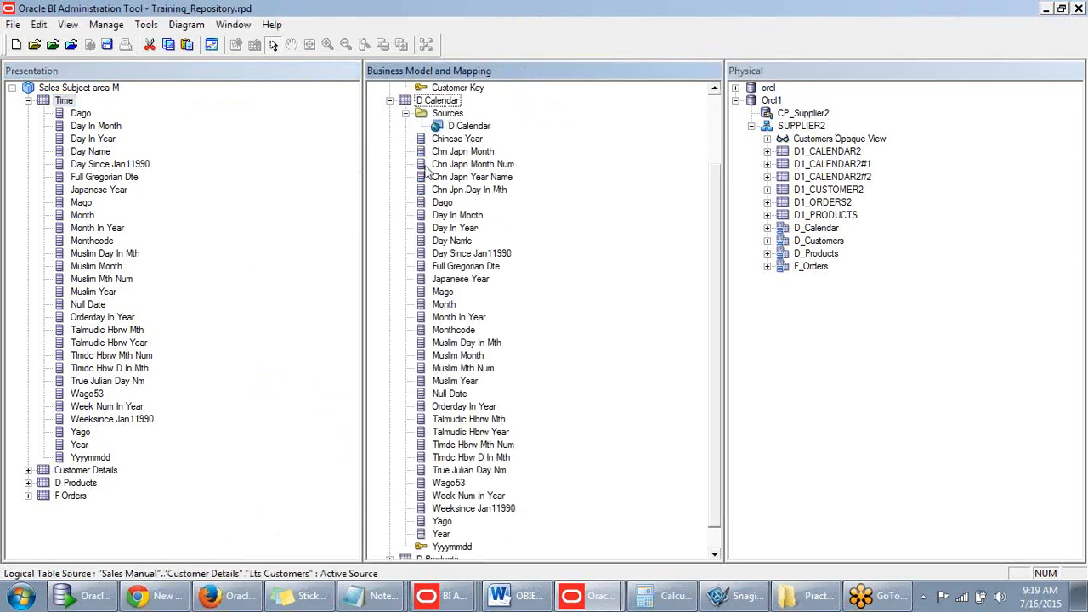
pyautogui.click(83, 115)
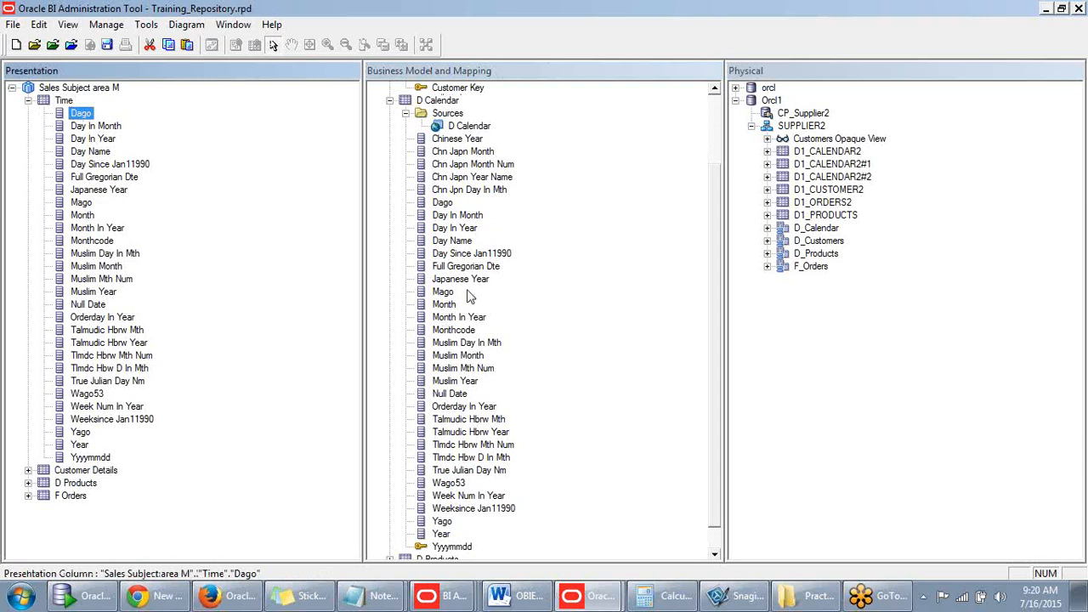
pyautogui.click(443, 205)
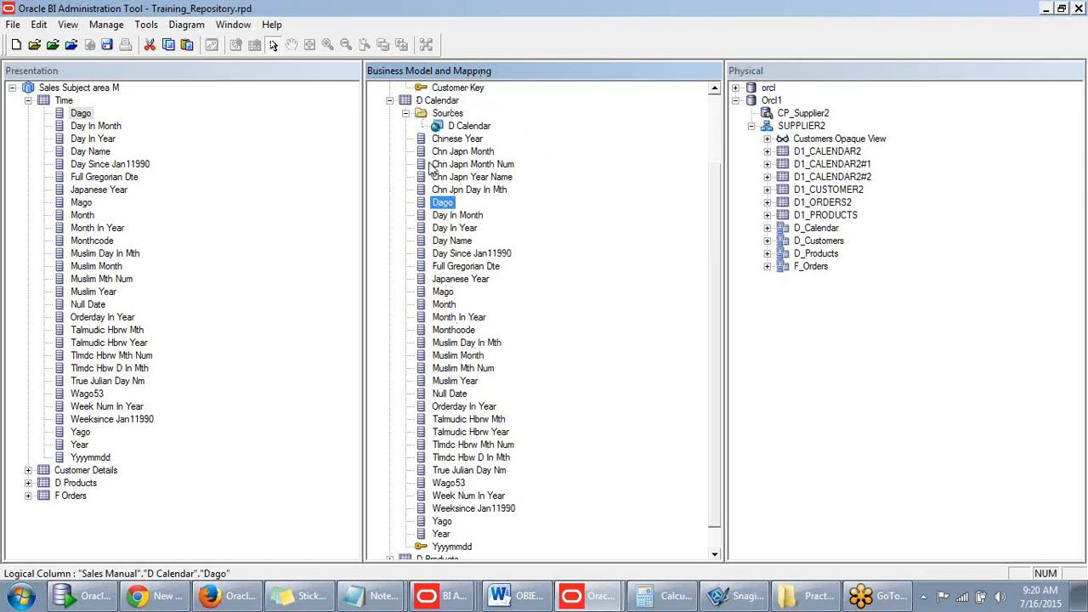
pyautogui.click(389, 101)
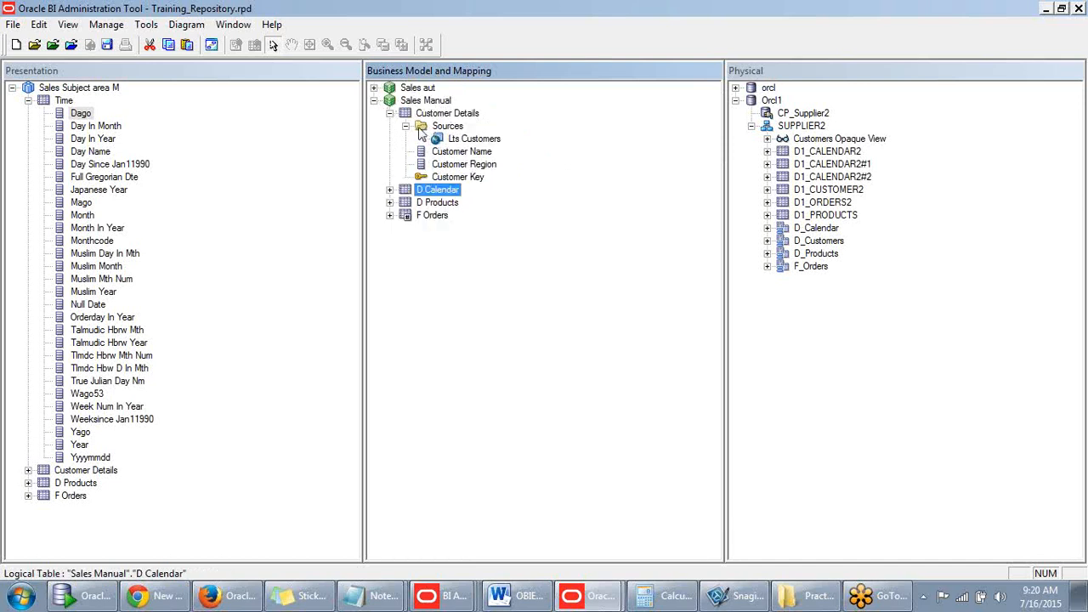
pyautogui.click(423, 219)
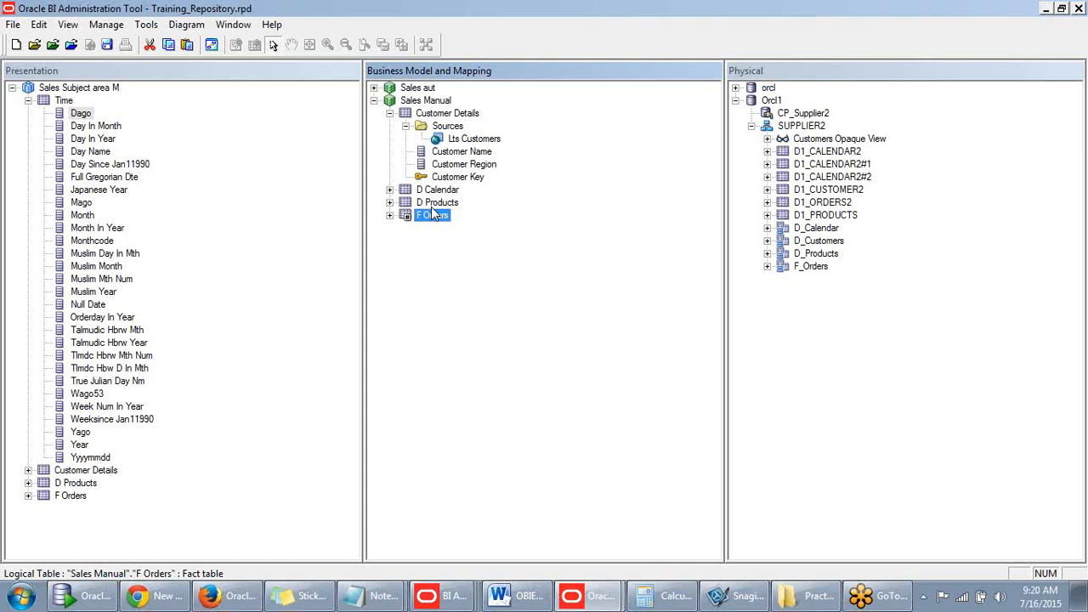
# - Rename the D Products presentation table in Sales Subject area M to Products
pyautogui.click(230, 393)
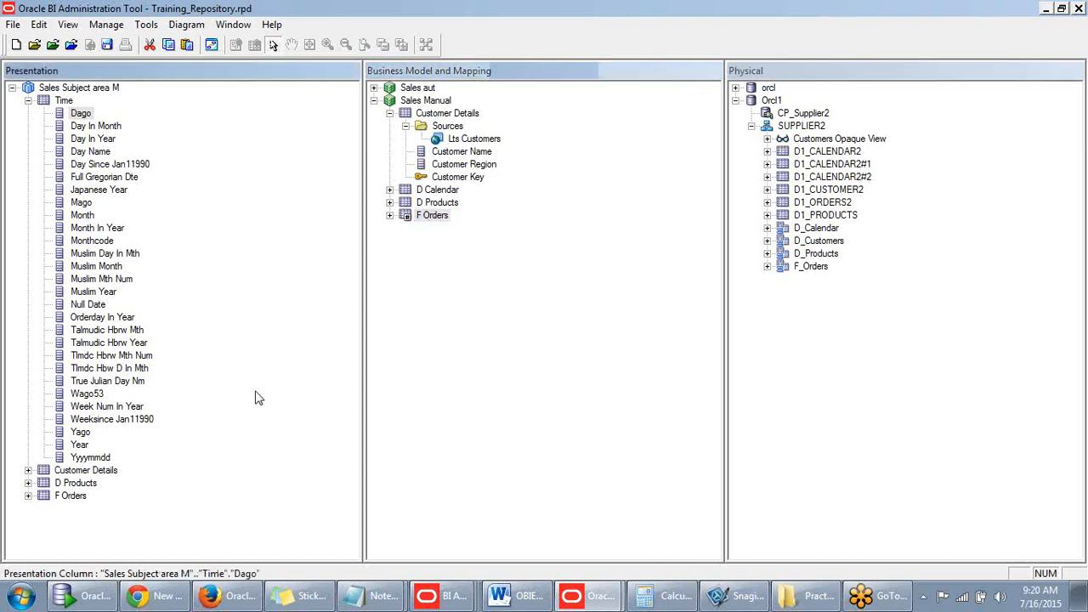
pyautogui.click(59, 485)
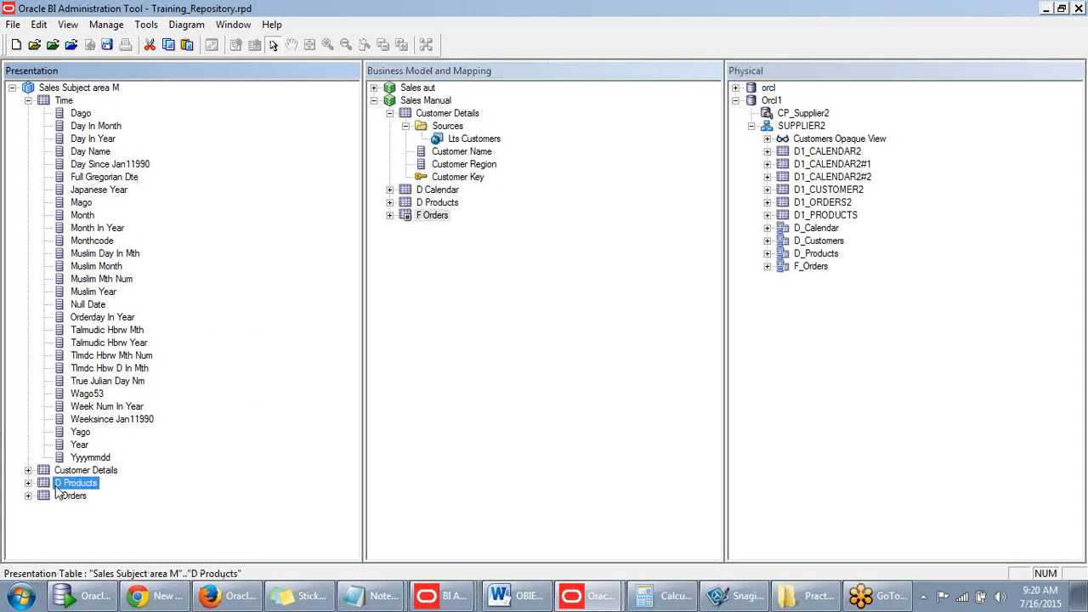
pyautogui.click(60, 486)
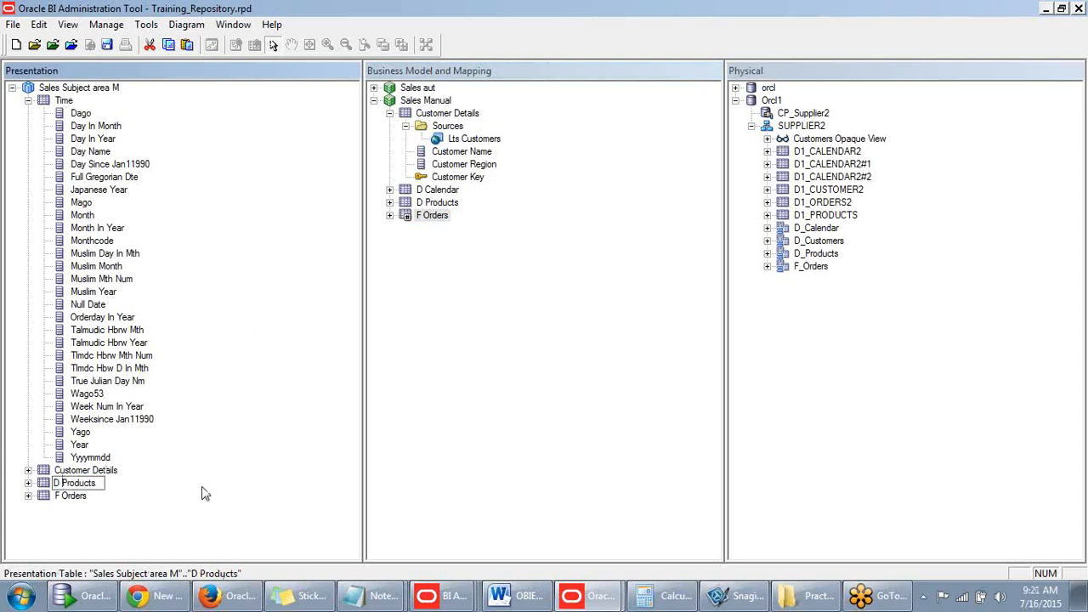
pyautogui.press('Home')
pyautogui.press('Delete')
pyautogui.press('Delete')
pyautogui.click(128, 516)
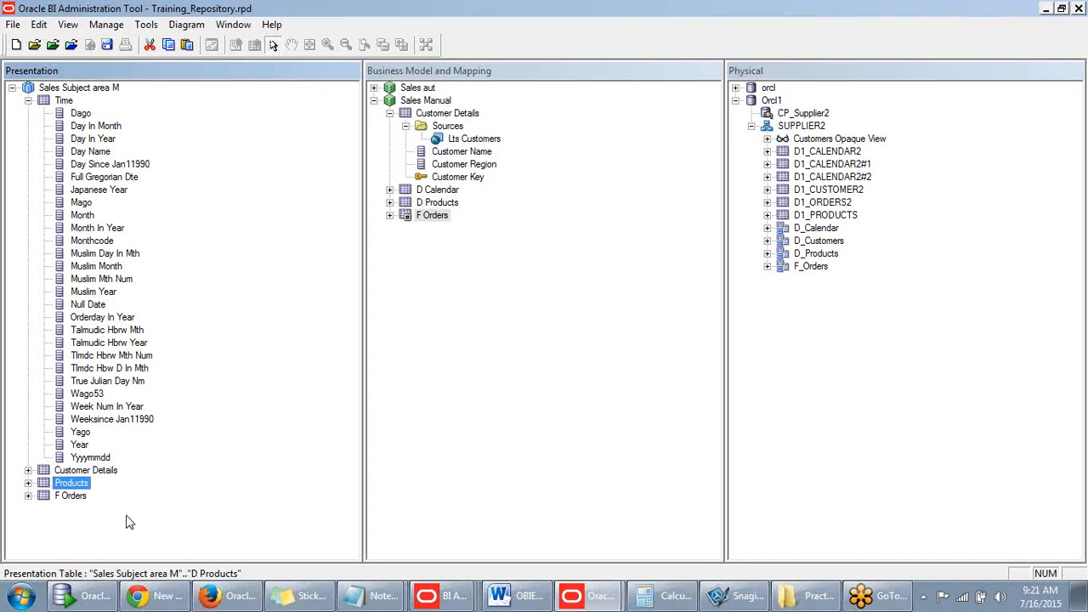
# - Rename the F Orders presentation table in Sales Subject area M to Orders
pyautogui.rightClick(70, 498)
pyautogui.click(114, 439)
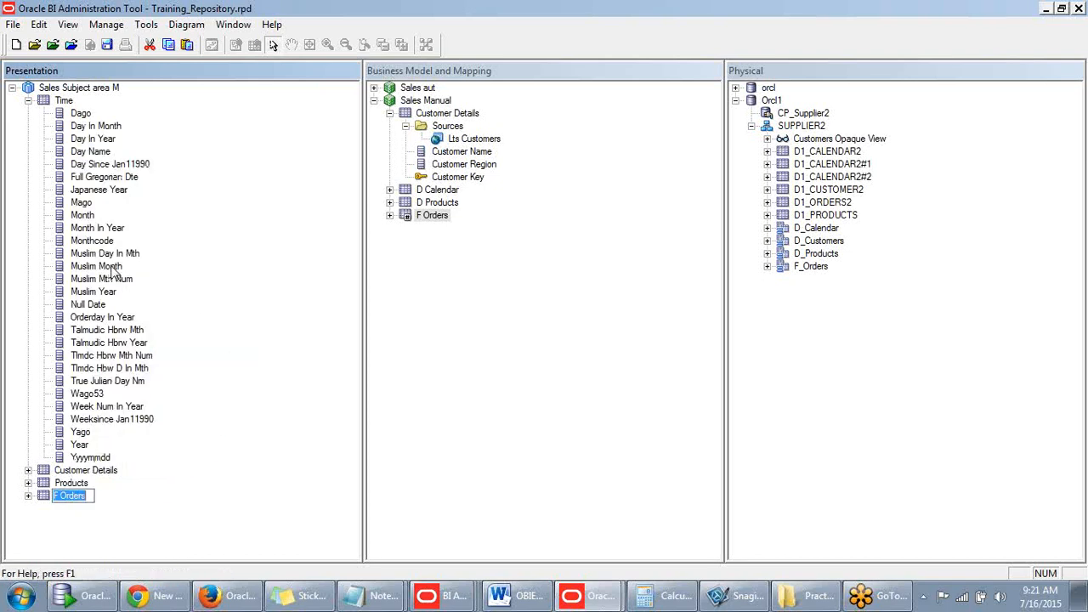
pyautogui.click(63, 498)
pyautogui.press('BackSpace')
pyautogui.press('BackSpace')
pyautogui.click(206, 469)
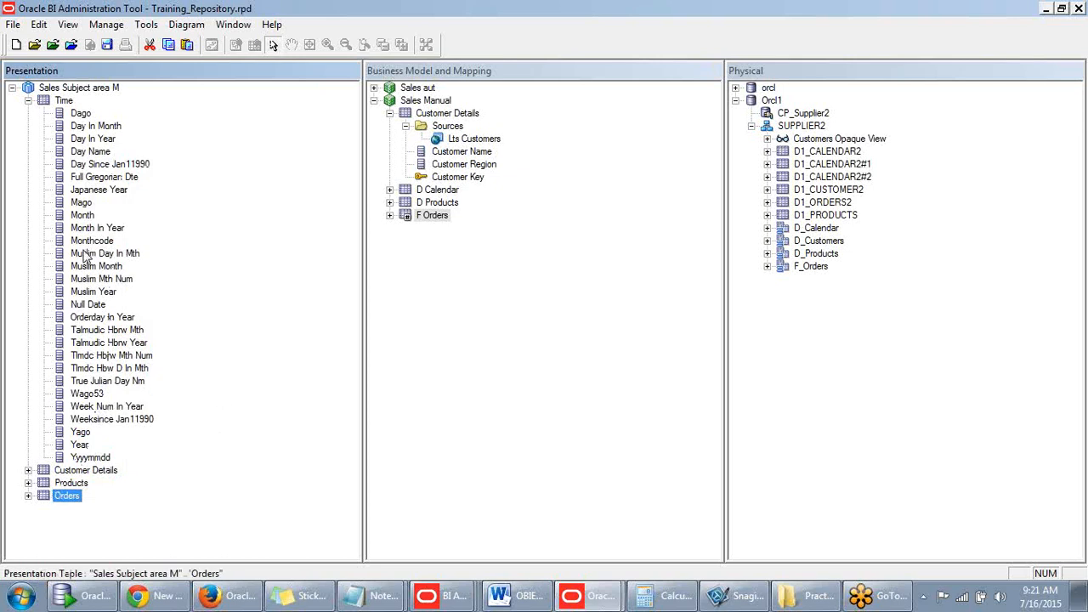
# - Open the properties of the Dago presentation column in the Time table
pyautogui.click(83, 115)
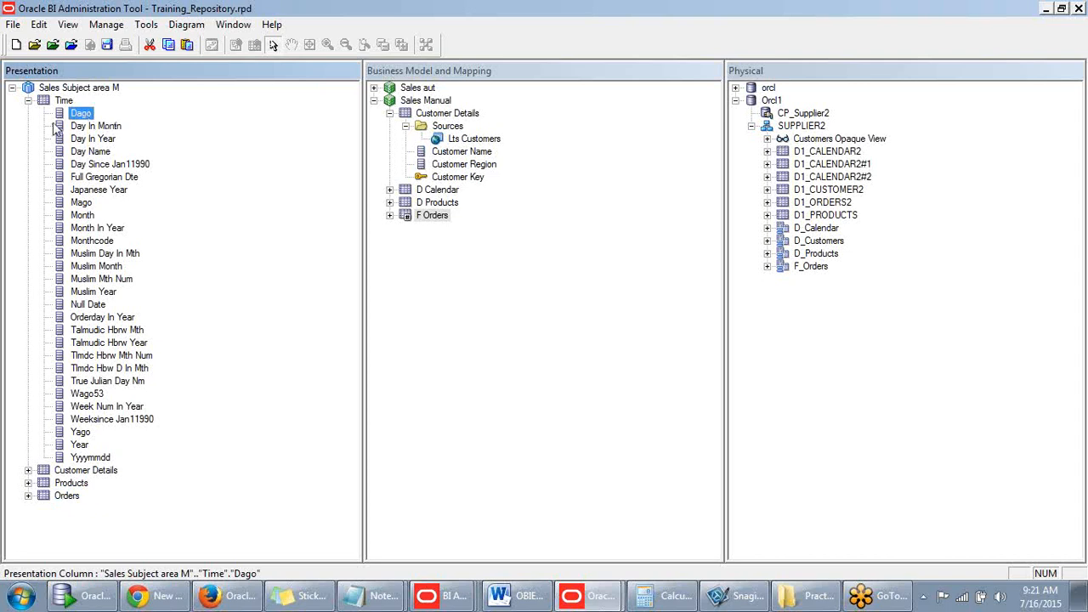
pyautogui.doubleClick(82, 115)
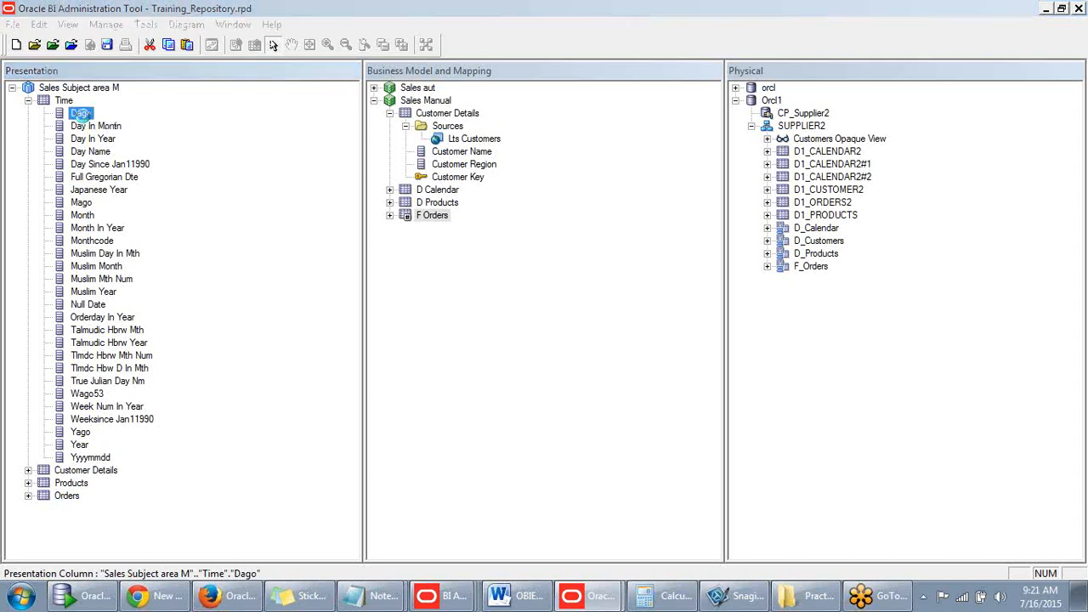
pyautogui.click(472, 177)
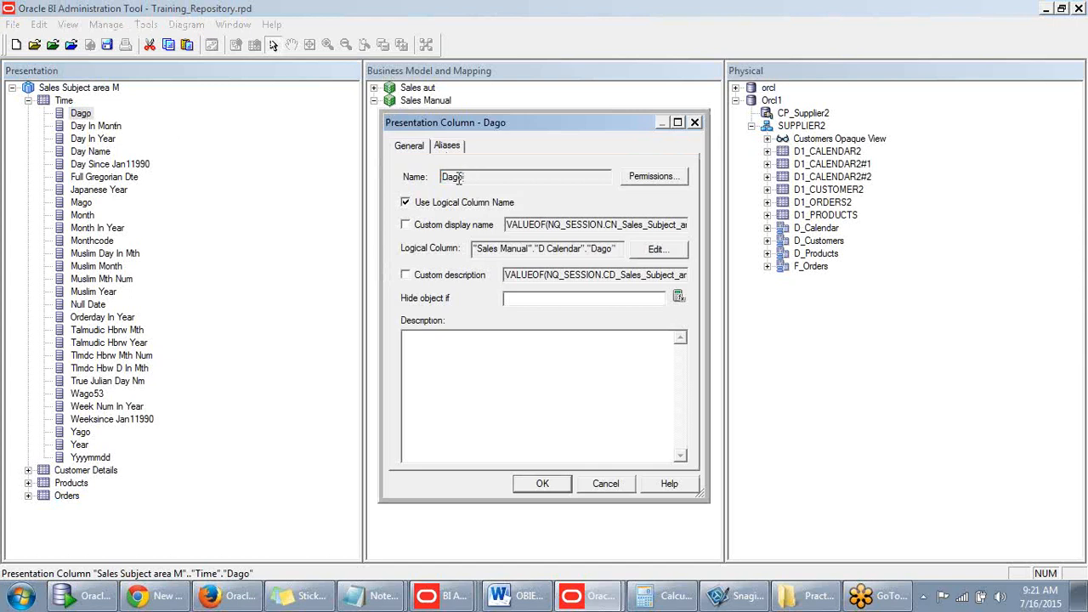
pyautogui.moveTo(538, 132); pyautogui.dragTo(440, 152)
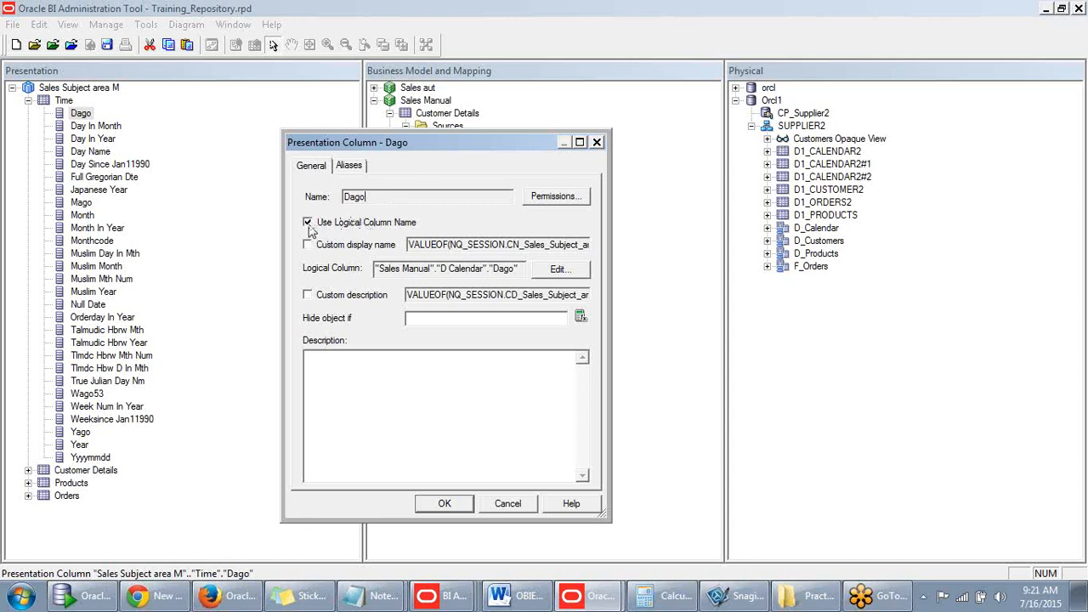
# - Try turning off Use Logical Column Name for Dago, restore the option, and check the column's aliases
pyautogui.click(415, 225)
pyautogui.moveTo(466, 144); pyautogui.dragTo(244, 154)
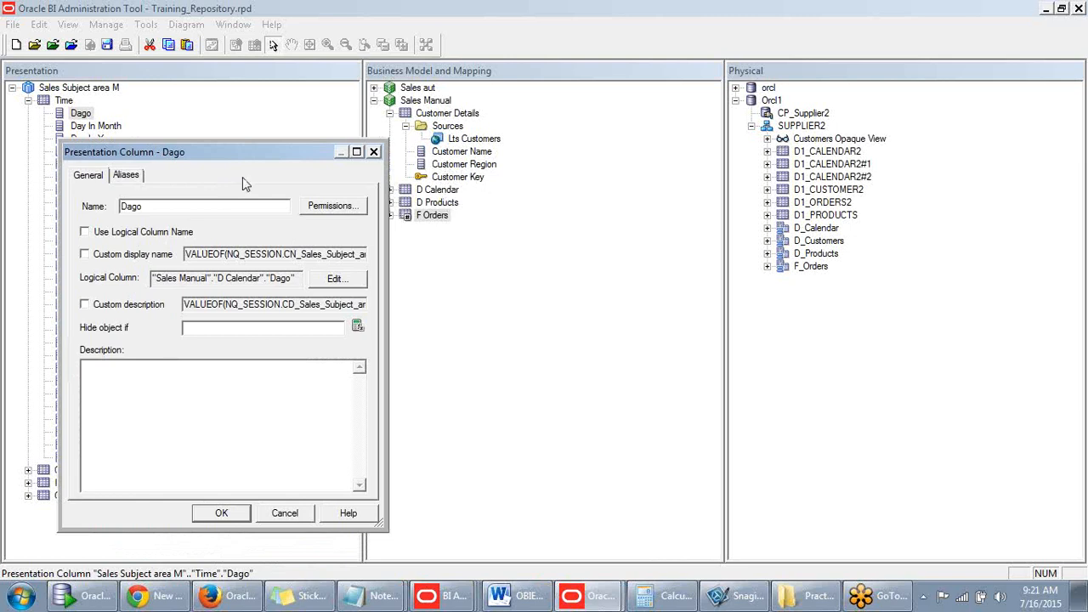
pyautogui.click(178, 205)
pyautogui.doubleClick(178, 205)
pyautogui.click(85, 232)
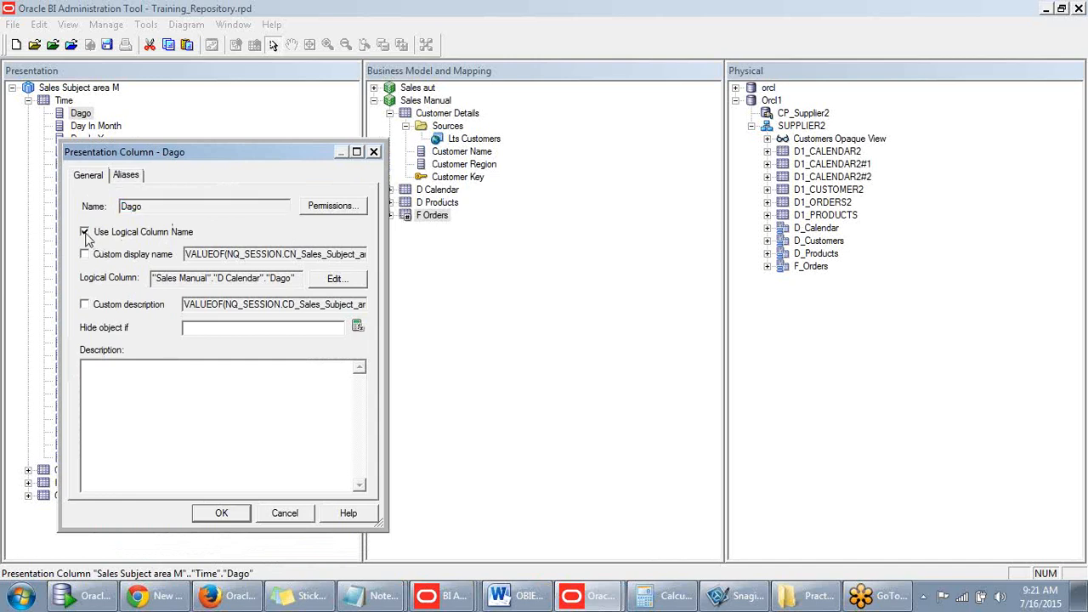
pyautogui.click(124, 178)
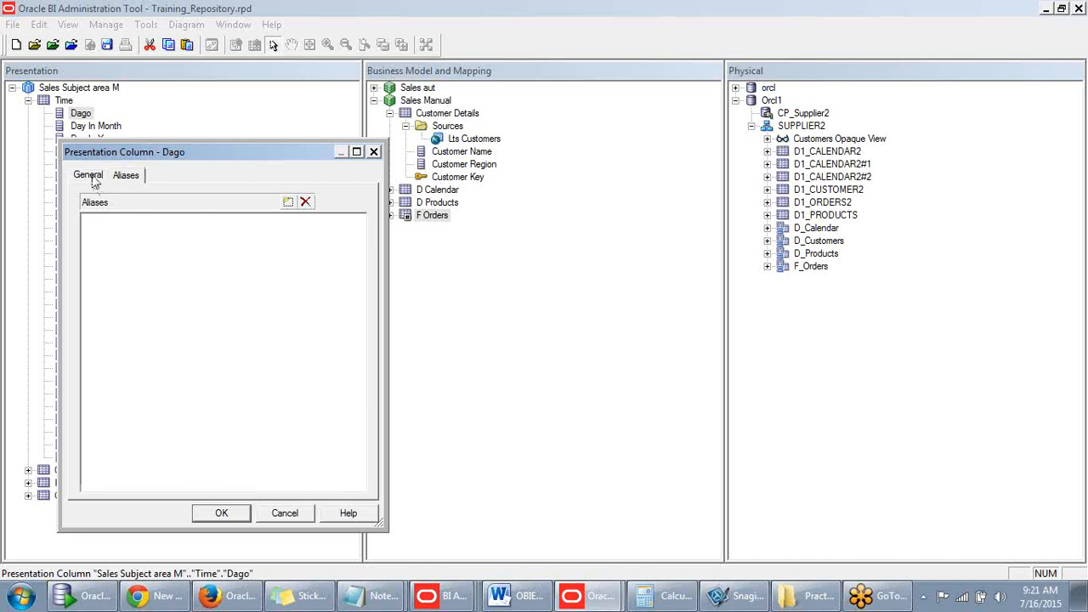
pyautogui.click(93, 178)
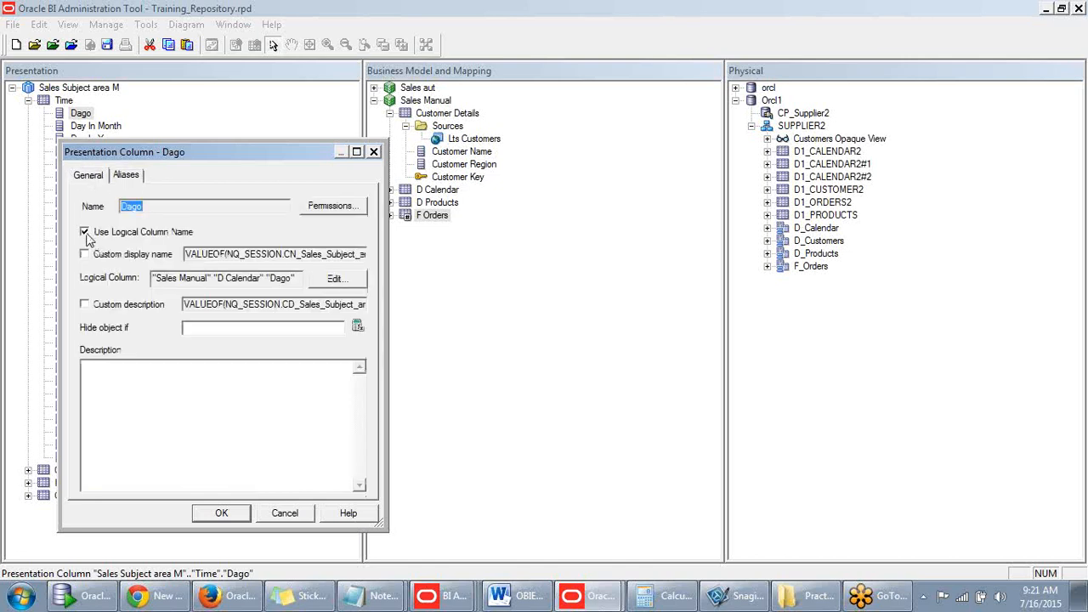
# - Turn off Use Logical Column Name for Dago, rename the column to Date Ago, and check its aliases
pyautogui.click(85, 232)
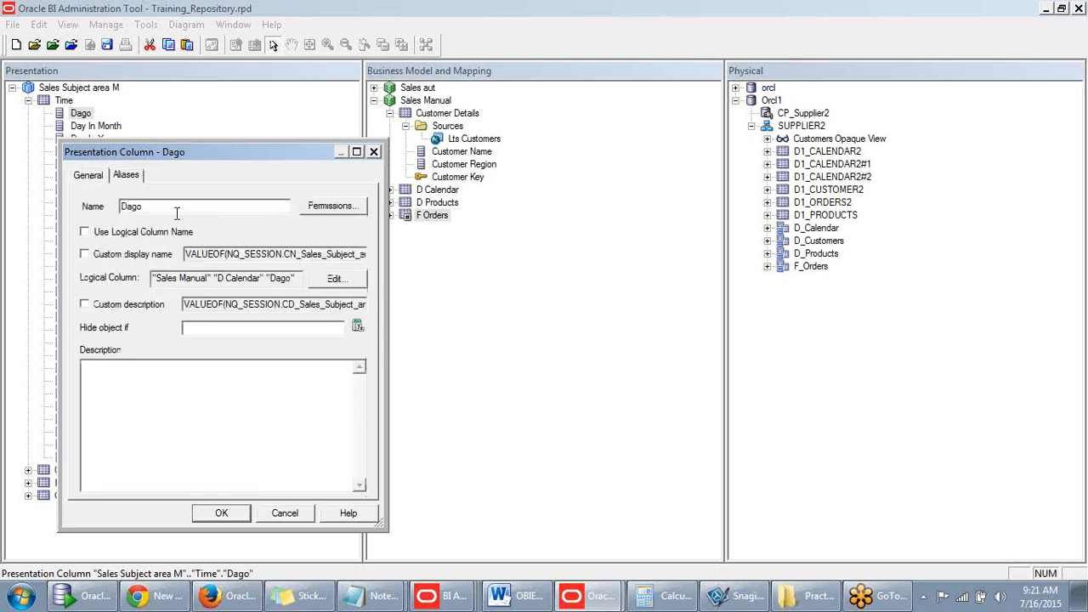
pyautogui.press('BackSpace')
pyautogui.press('BackSpace')
pyautogui.press('BackSpace')
pyautogui.press('BackSpace')
pyautogui.write('Date Ago')
pyautogui.click(128, 176)
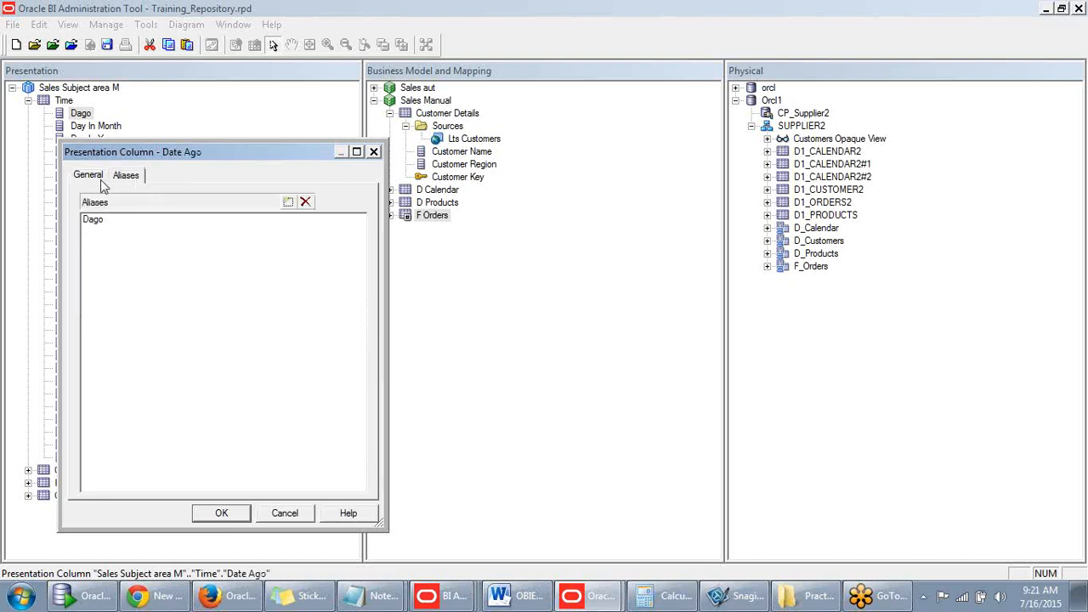
# - Review the Date Ago presentation column's general settings and its Dago alias, and accept the column's properties
pyautogui.click(94, 176)
pyautogui.click(129, 176)
pyautogui.click(89, 177)
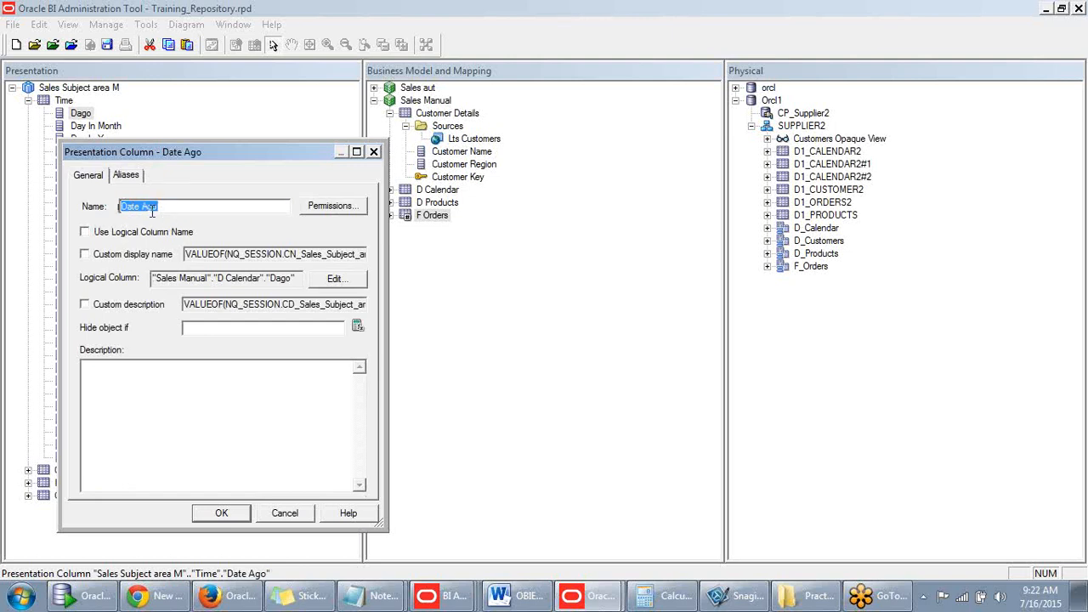
pyautogui.moveTo(256, 156); pyautogui.dragTo(213, 150)
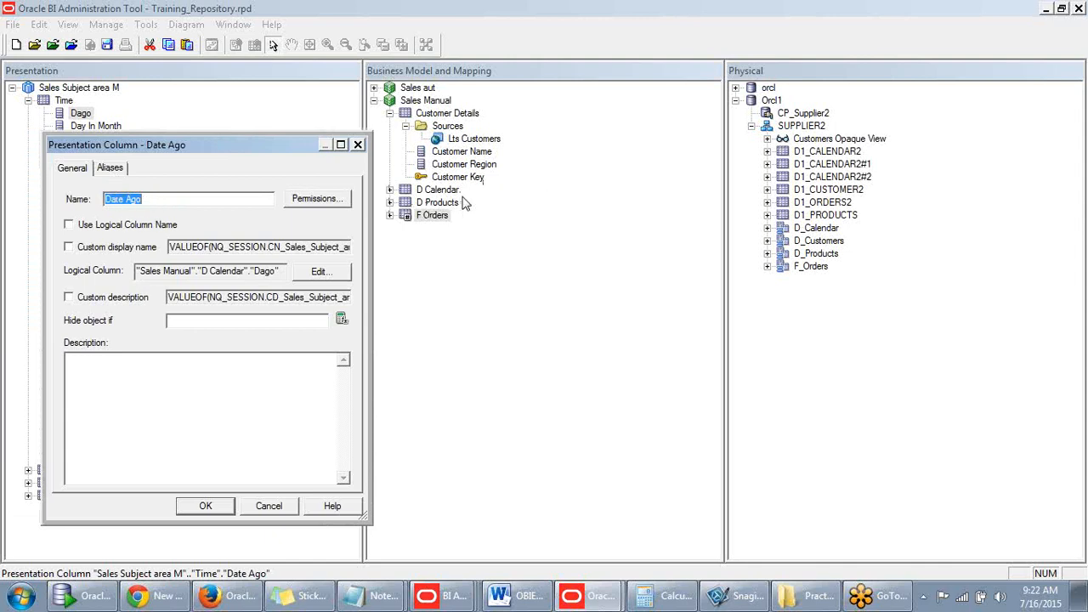
pyautogui.moveTo(152, 203); pyautogui.dragTo(110, 204)
pyautogui.moveTo(155, 199); pyautogui.dragTo(105, 197)
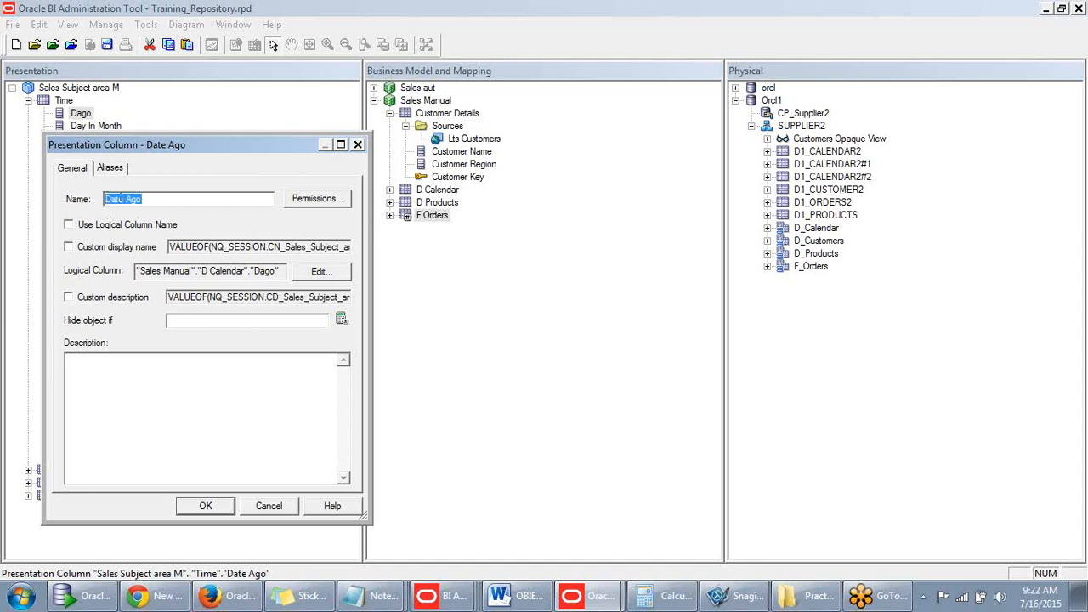
pyautogui.click(110, 169)
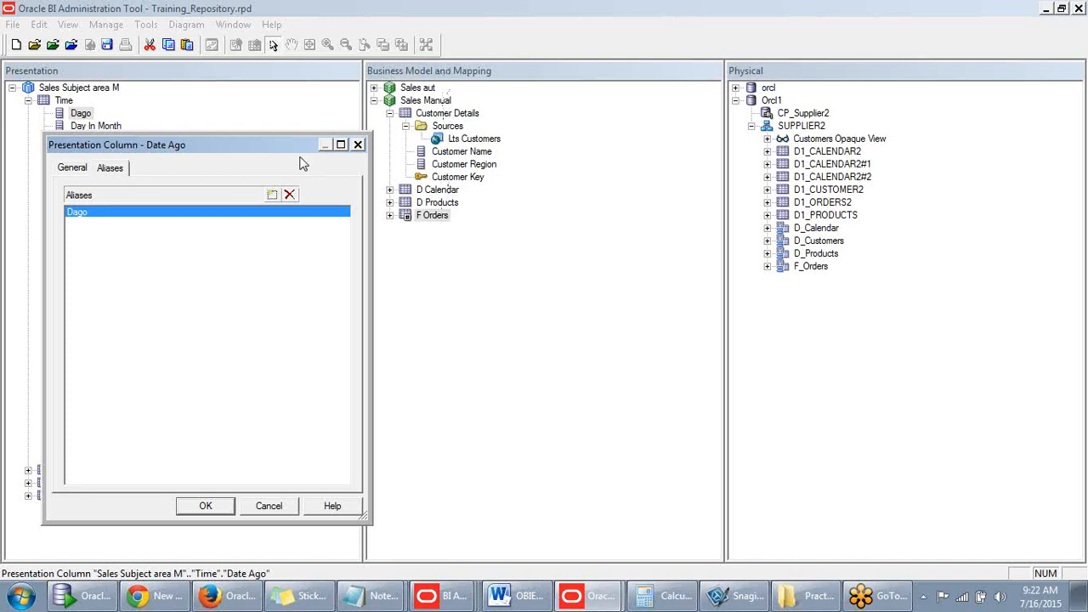
pyautogui.moveTo(235, 151); pyautogui.dragTo(312, 96)
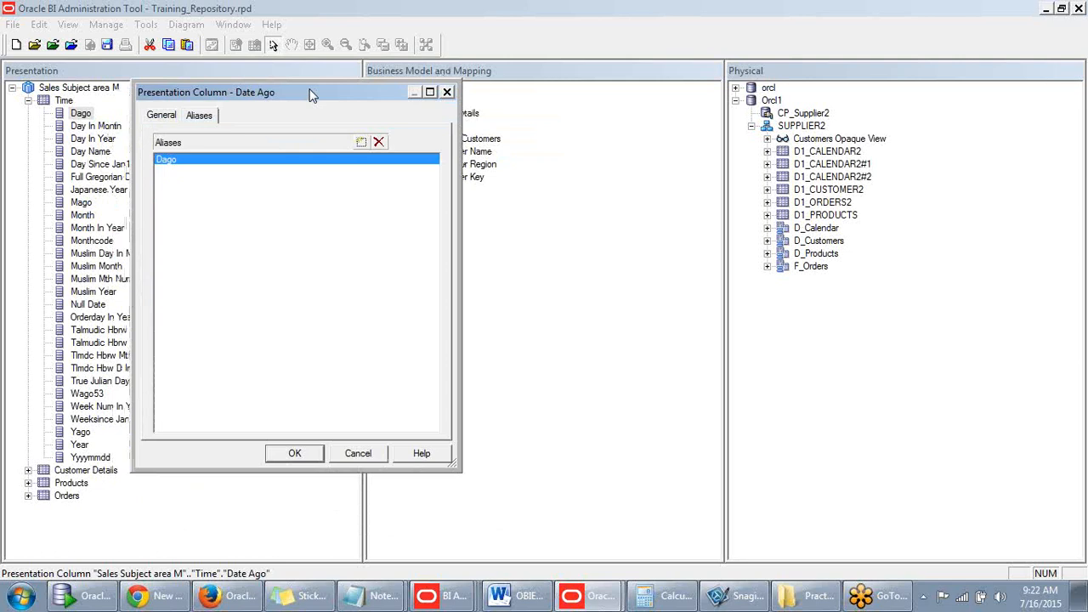
pyautogui.moveTo(320, 91)
pyautogui.mouseDown()
pyautogui.moveTo(333, 119)
pyautogui.moveTo(335, 102)
pyautogui.mouseUp()
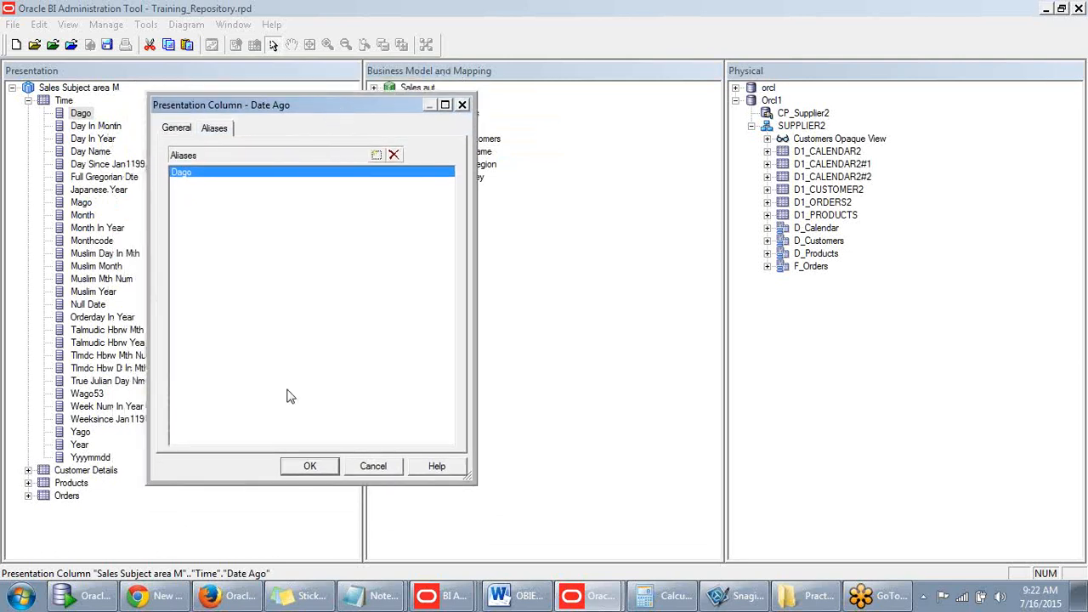
pyautogui.click(310, 468)
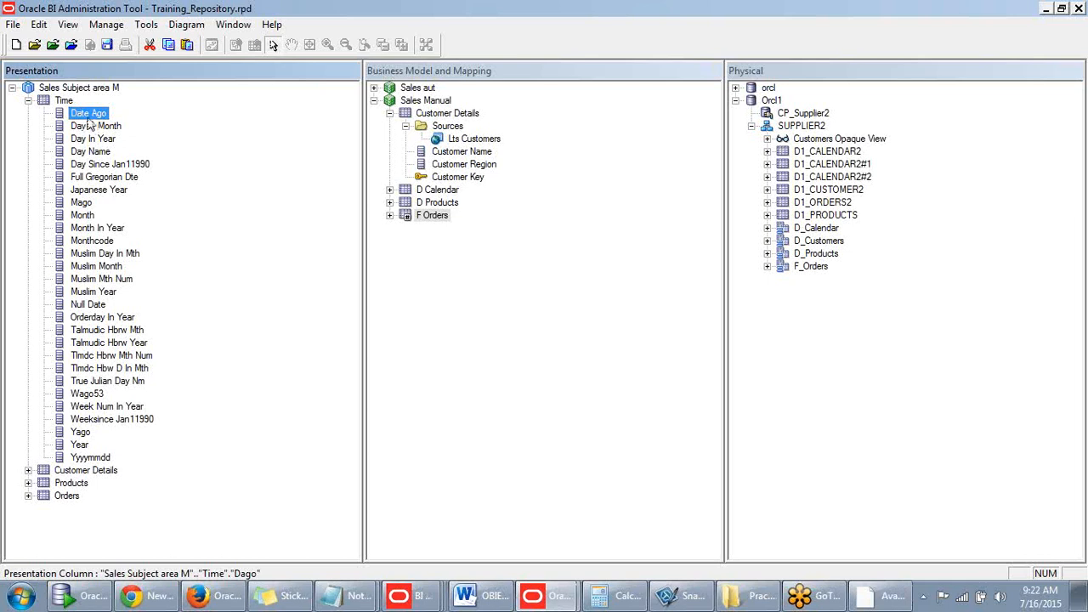
# - Rename the Muslim Year logical column in the Sales Manual D Calendar table to MYear
pyautogui.click(388, 255)
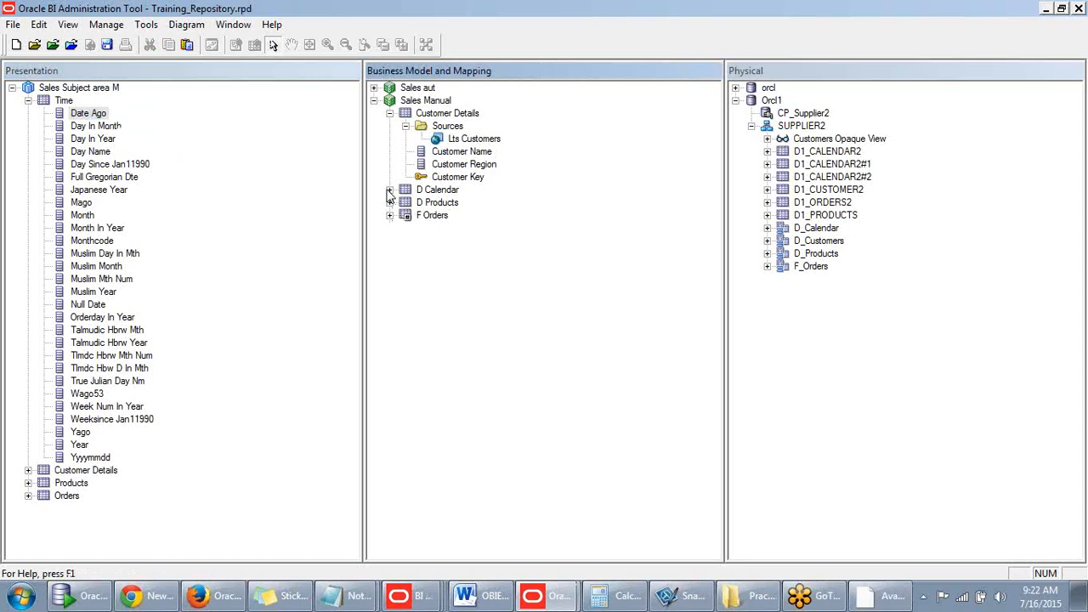
pyautogui.click(389, 191)
pyautogui.scroll(-1, 436, 272)
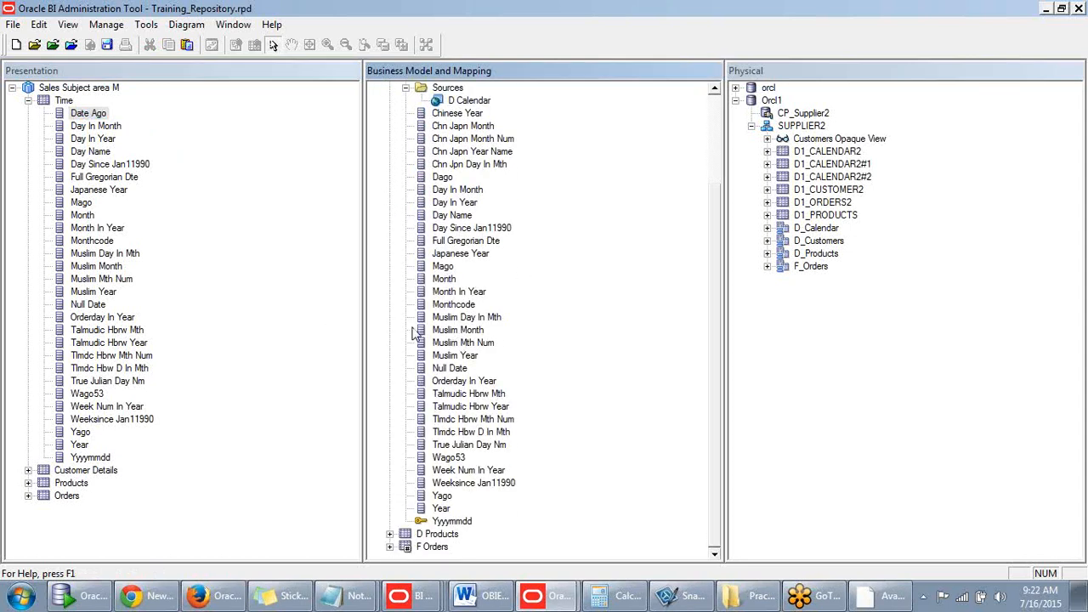
pyautogui.click(459, 357)
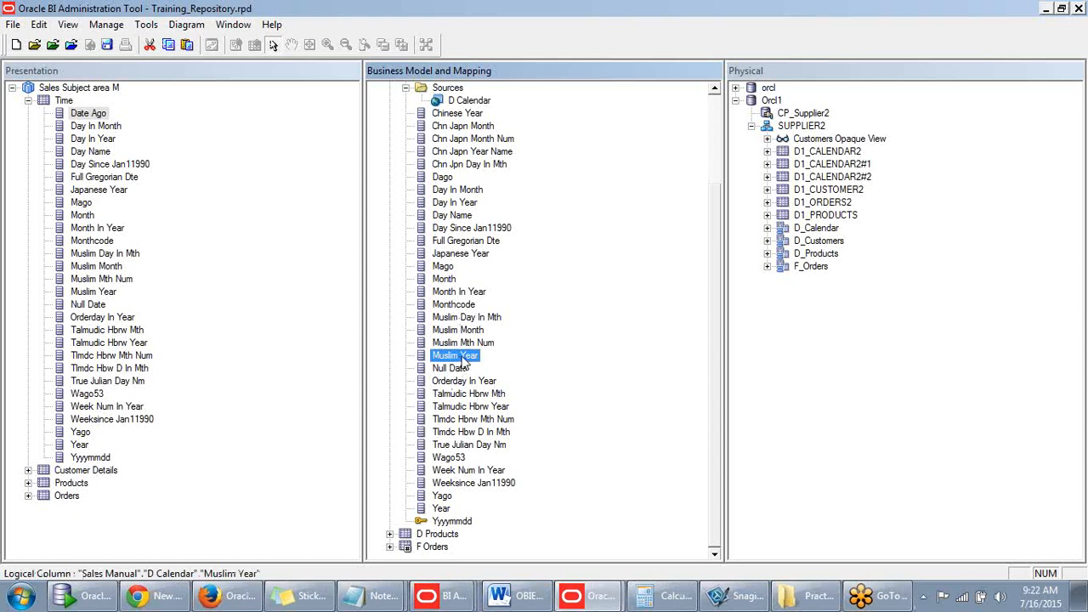
pyautogui.click(463, 360)
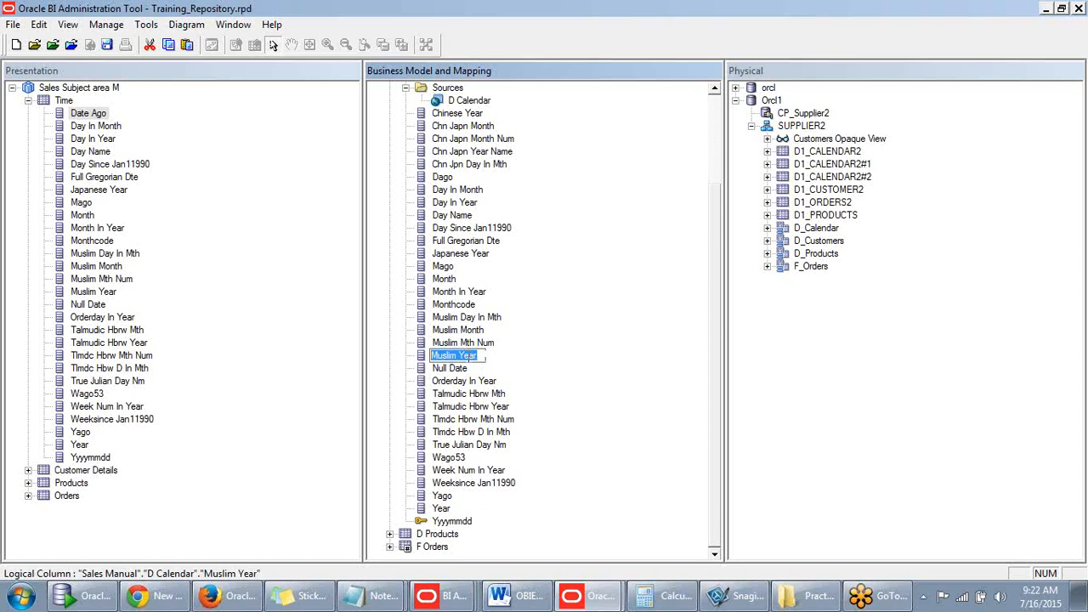
pyautogui.click(459, 355)
pyautogui.press('BackSpace')
pyautogui.press('BackSpace')
pyautogui.press('BackSpace')
pyautogui.press('BackSpace')
pyautogui.press('BackSpace')
pyautogui.press('BackSpace')
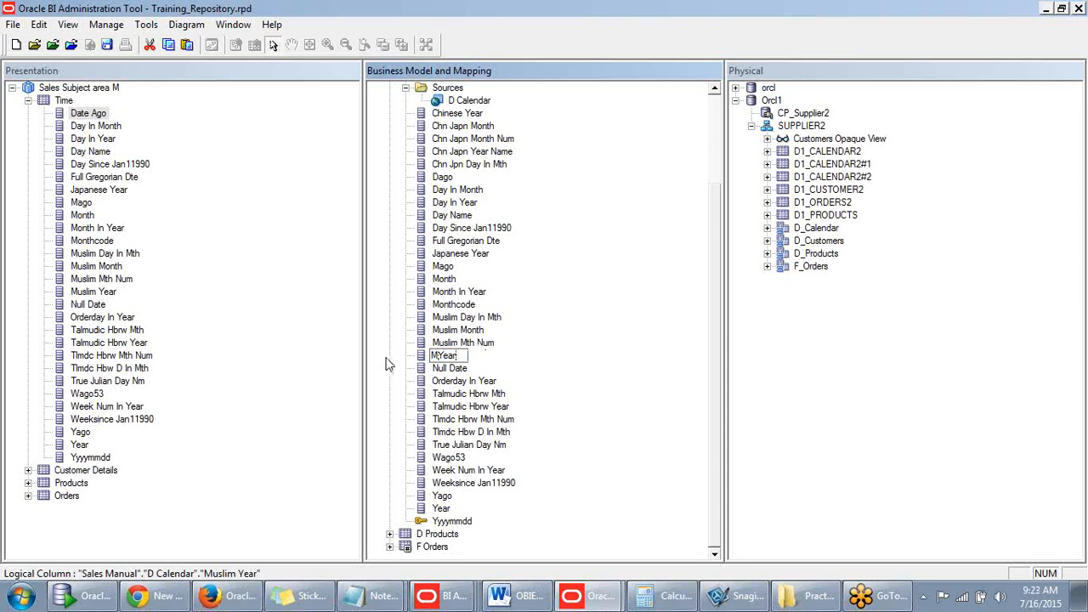
pyautogui.press('Return')
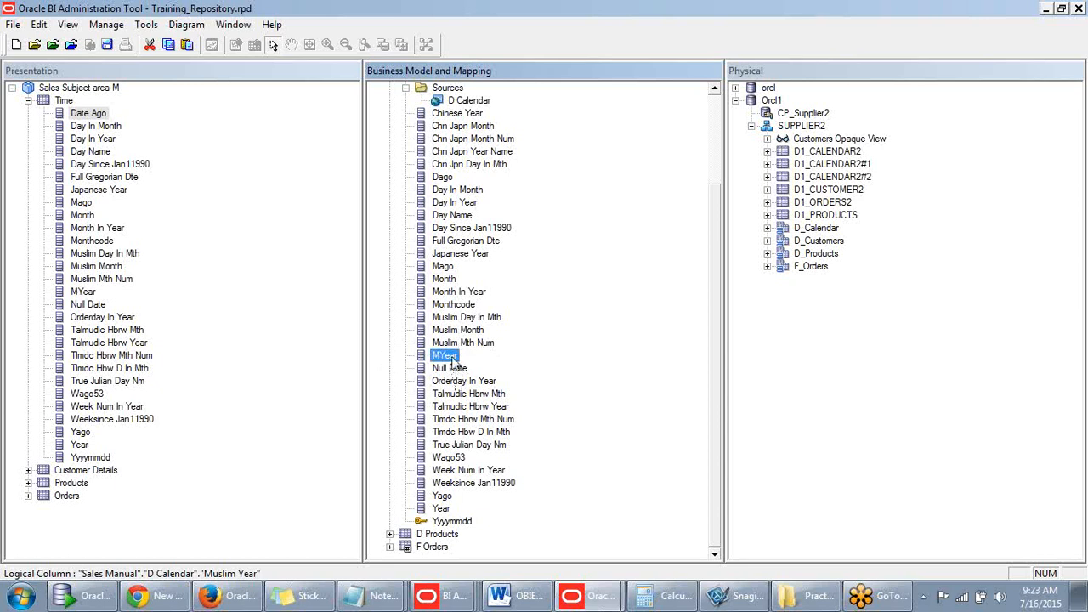
# - Check the aliases and general settings of the MYear presentation column in the Time table
pyautogui.click(88, 293)
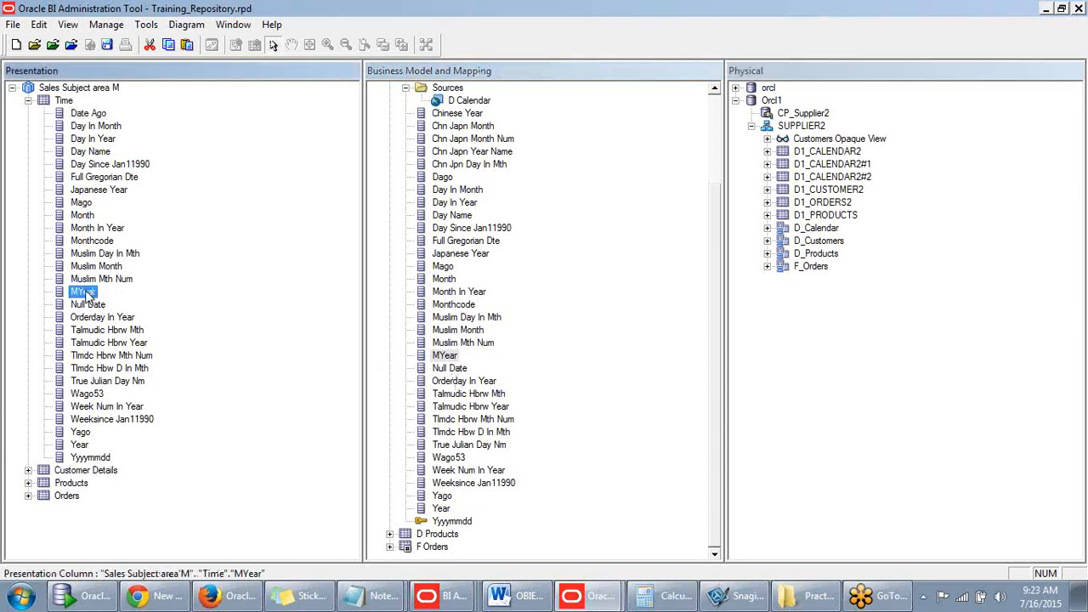
pyautogui.doubleClick(88, 293)
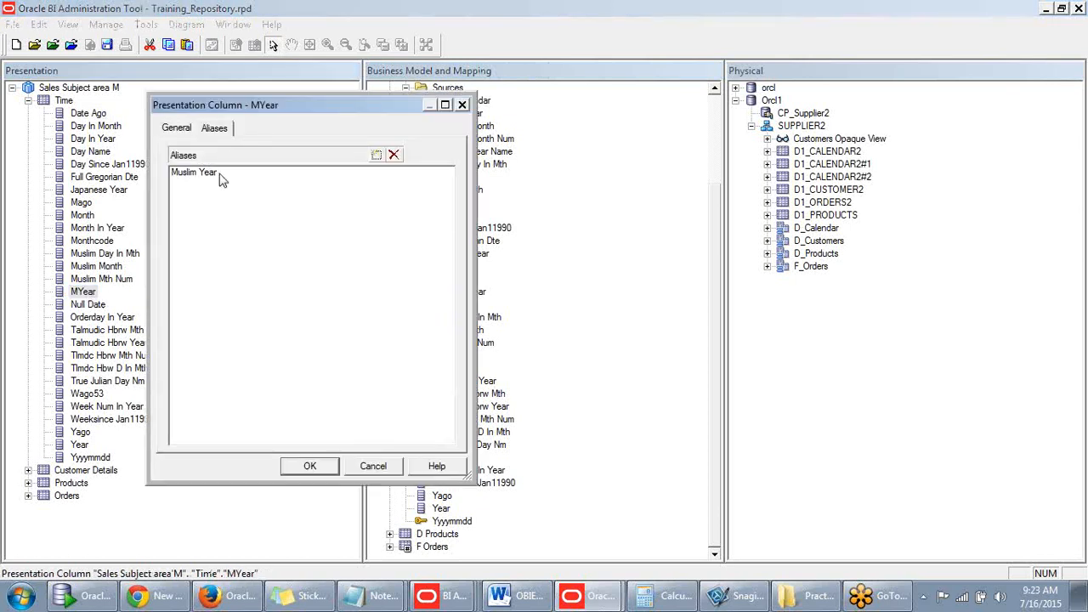
pyautogui.click(177, 128)
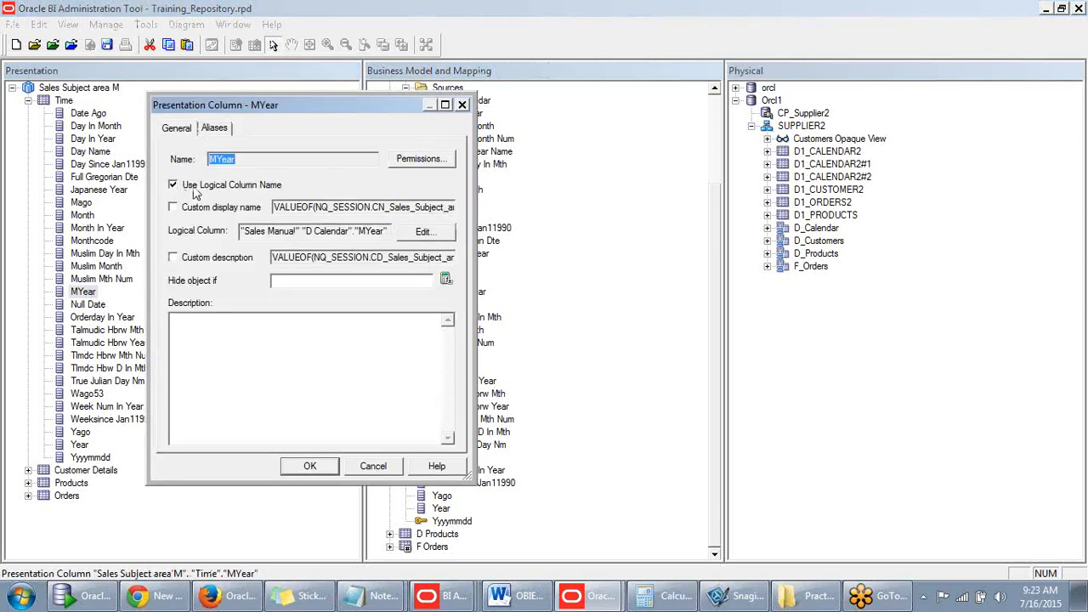
pyautogui.click(462, 104)
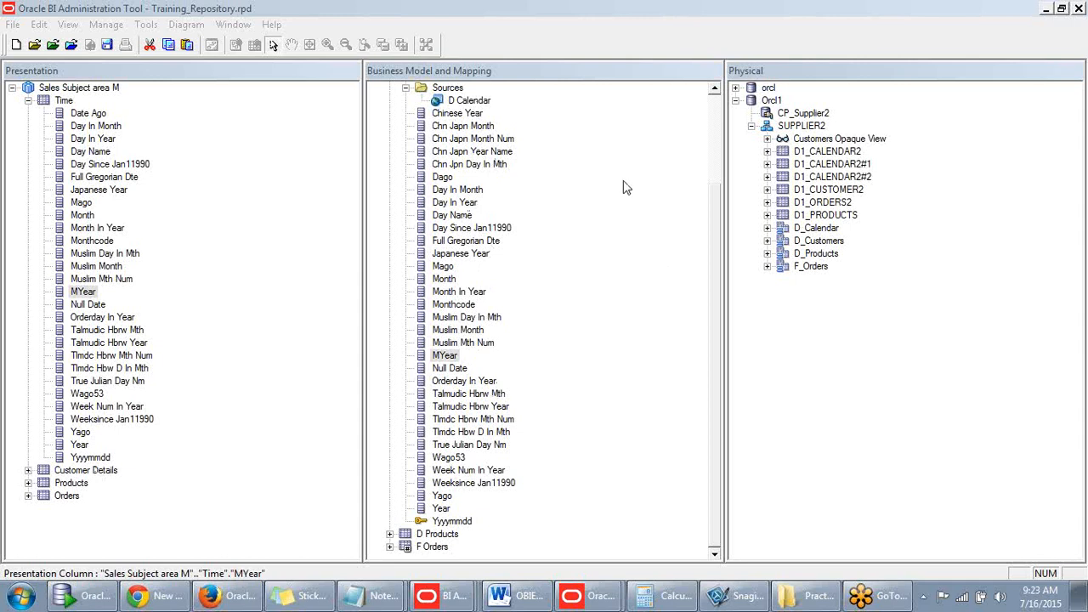
# - Collapse the D Calendar logical table and the Time presentation table
pyautogui.moveTo(716, 210); pyautogui.dragTo(719, 128)
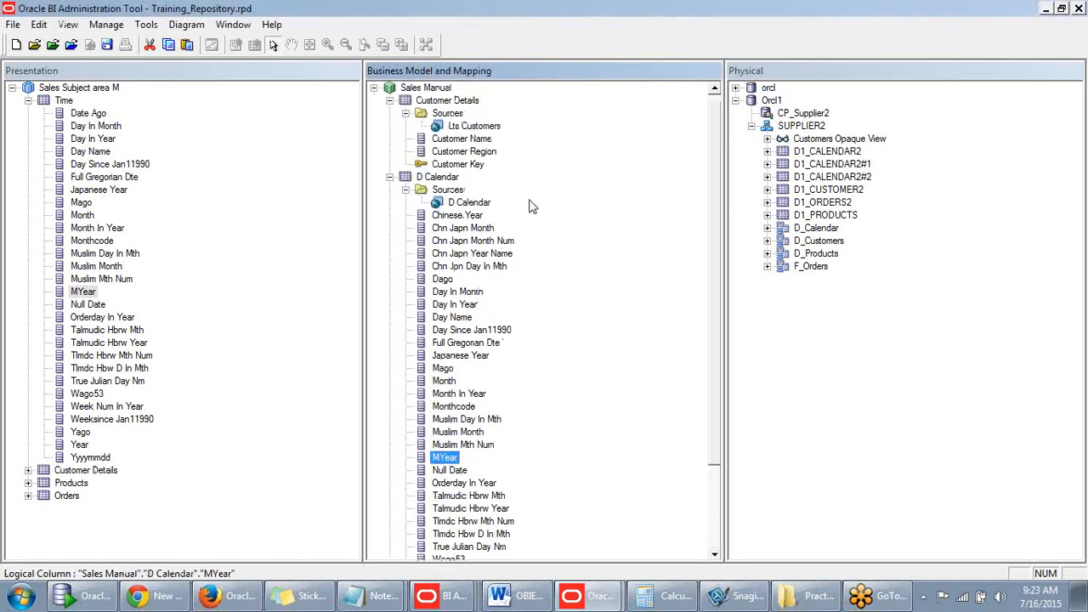
pyautogui.click(389, 177)
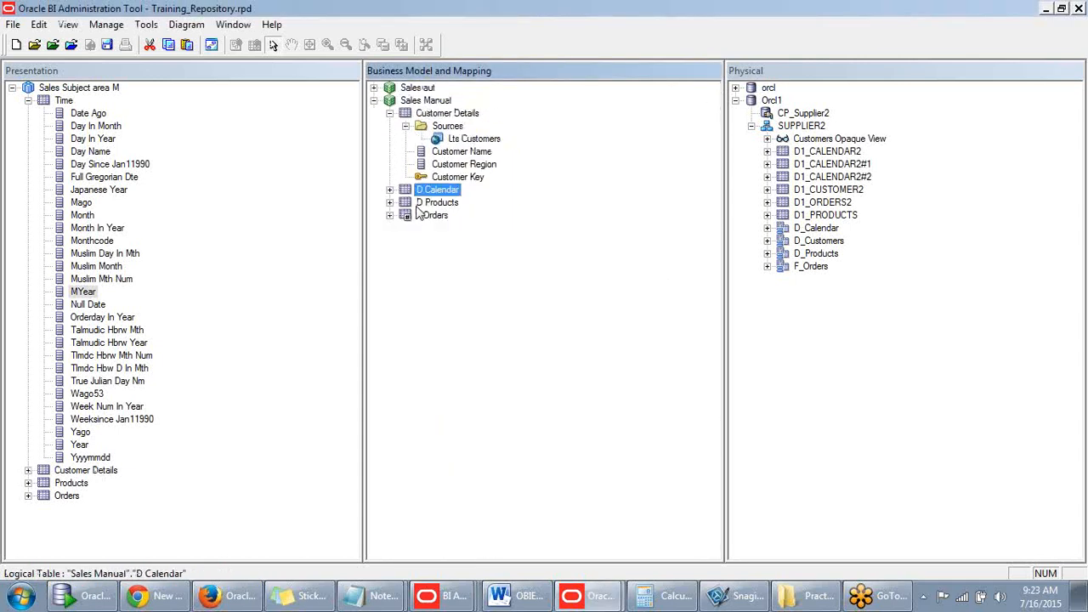
pyautogui.moveTo(429, 193)
pyautogui.mouseDown()
pyautogui.moveTo(422, 205)
pyautogui.moveTo(434, 214)
pyautogui.moveTo(422, 196)
pyautogui.mouseUp()
pyautogui.click(28, 101)
pyautogui.click(28, 100)
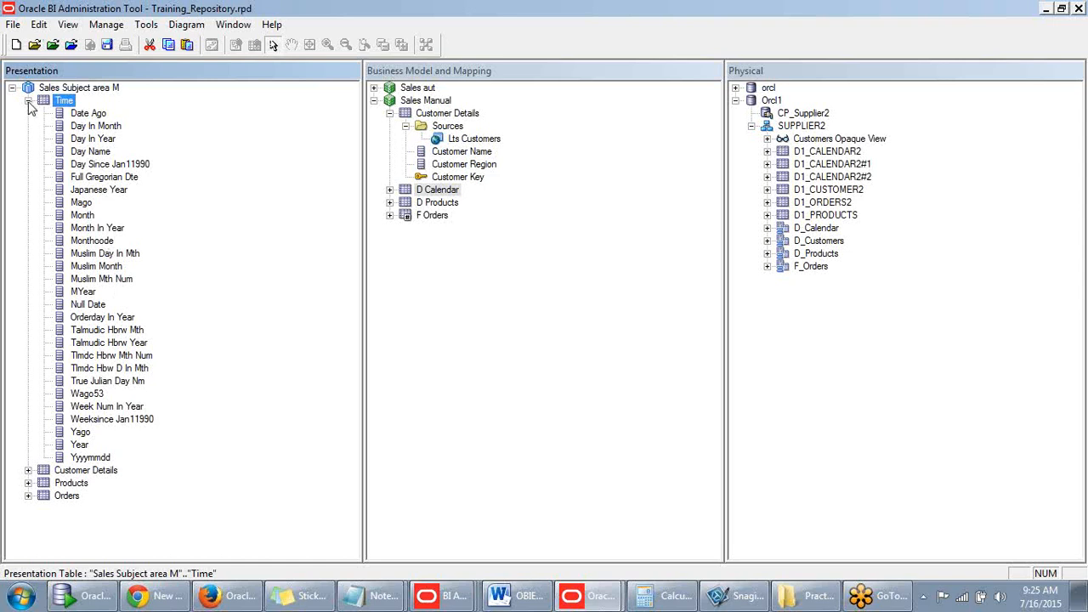
pyautogui.click(28, 101)
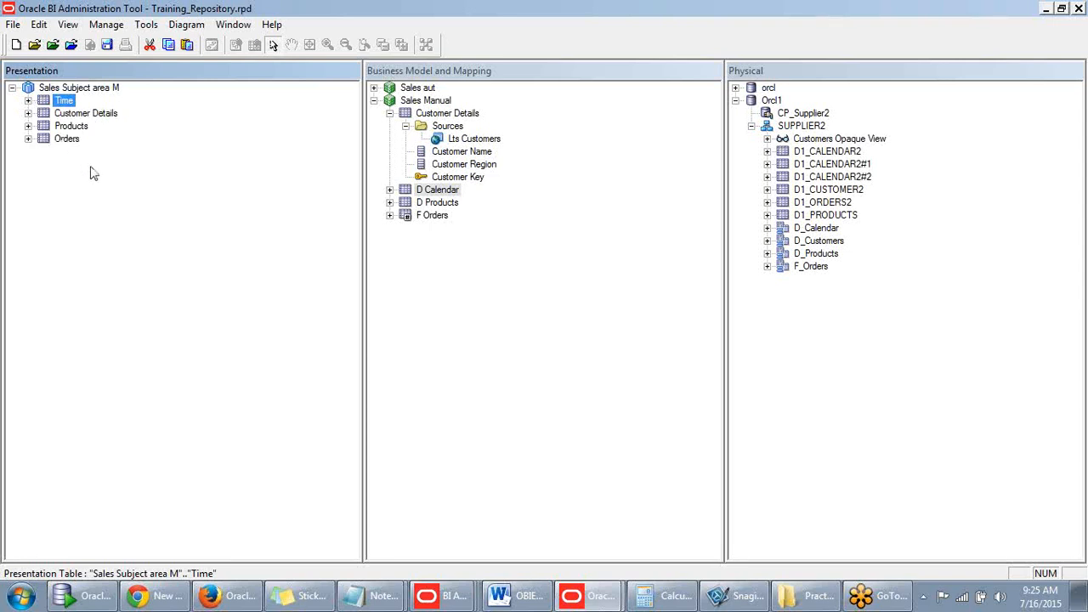
pyautogui.click(170, 155)
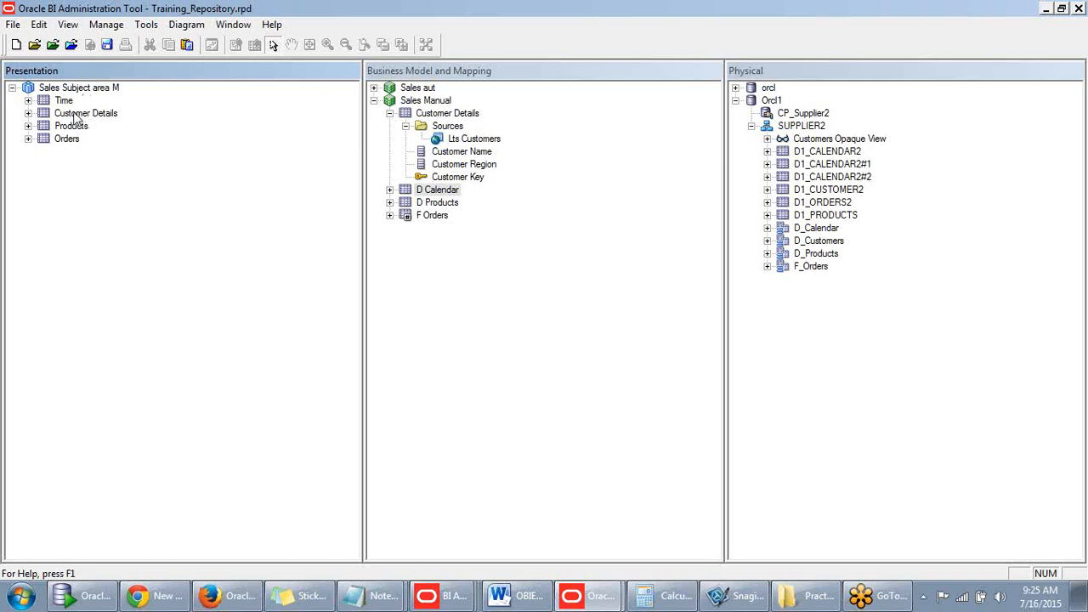
# - Switch to Oracle BI Answers in Firefox to view the SUPPLIER2 subject area's folders, and return to the Administration Tool
pyautogui.click(232, 598)
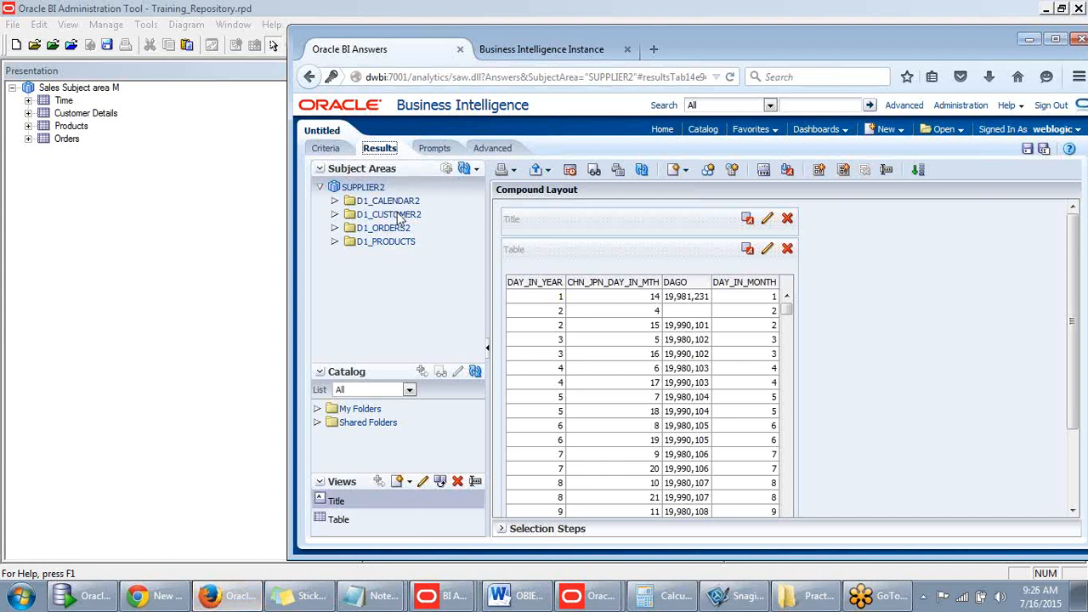
pyautogui.click(1029, 39)
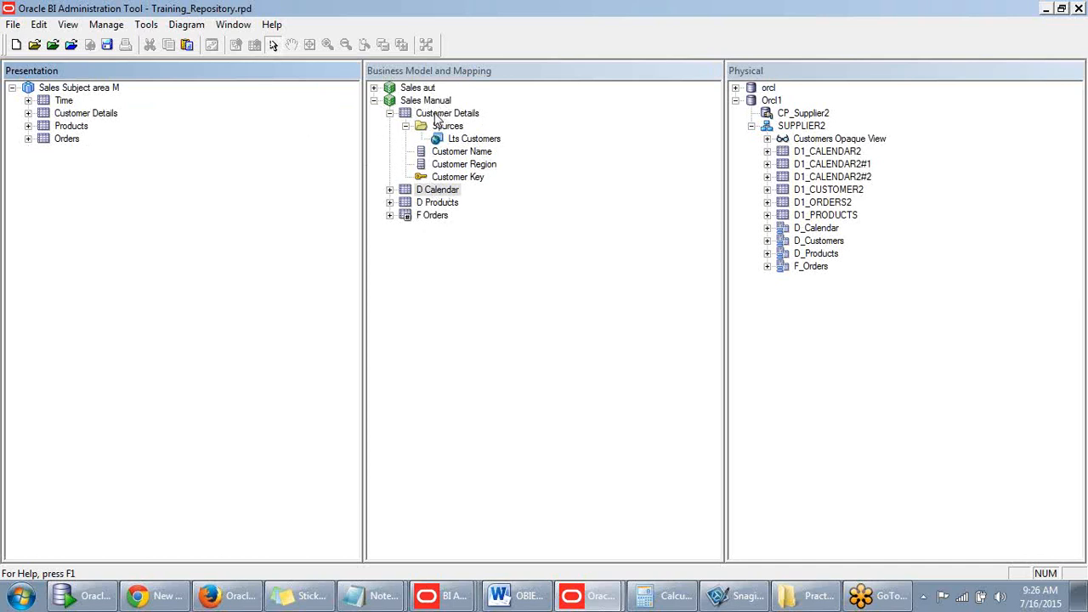
# - Collapse the Customer Details logical table and inspect the display folders of the Sales Manual and Sales aut business models
pyautogui.click(390, 113)
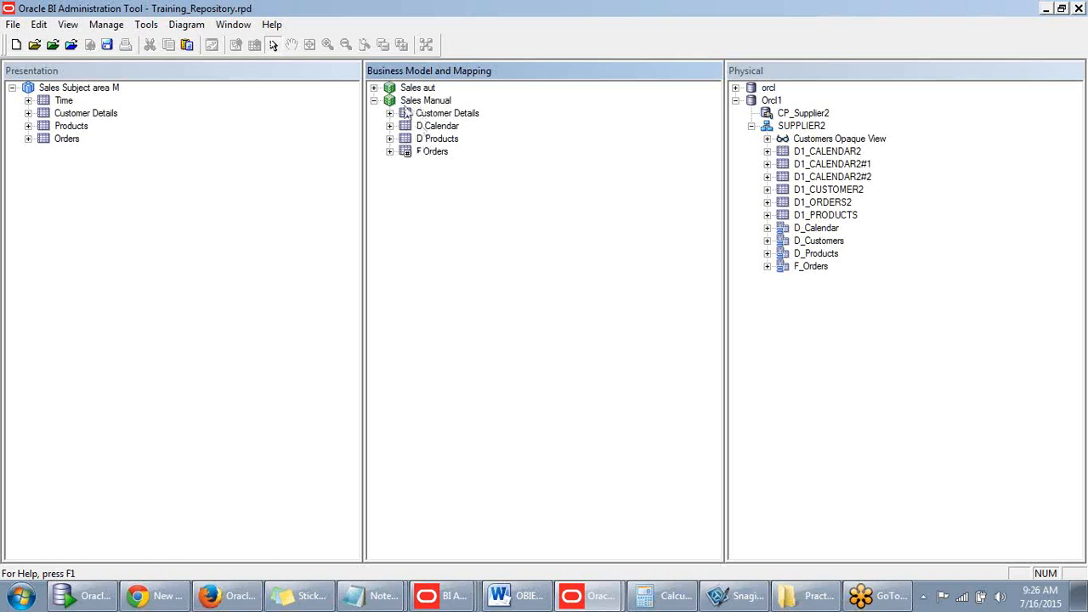
pyautogui.click(432, 101)
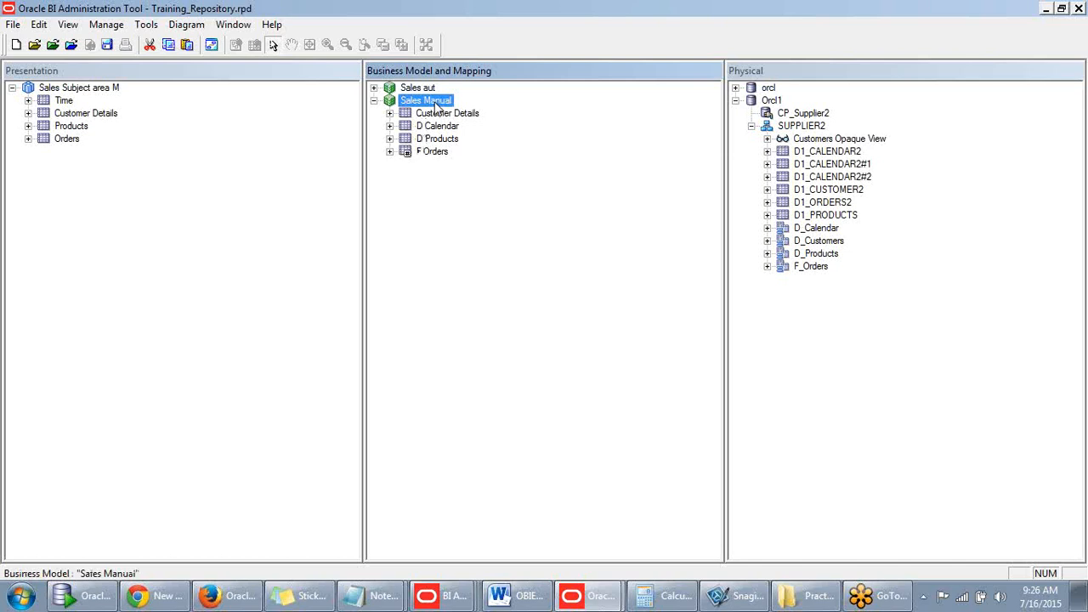
pyautogui.rightClick(436, 106)
pyautogui.click(464, 433)
pyautogui.click(455, 162)
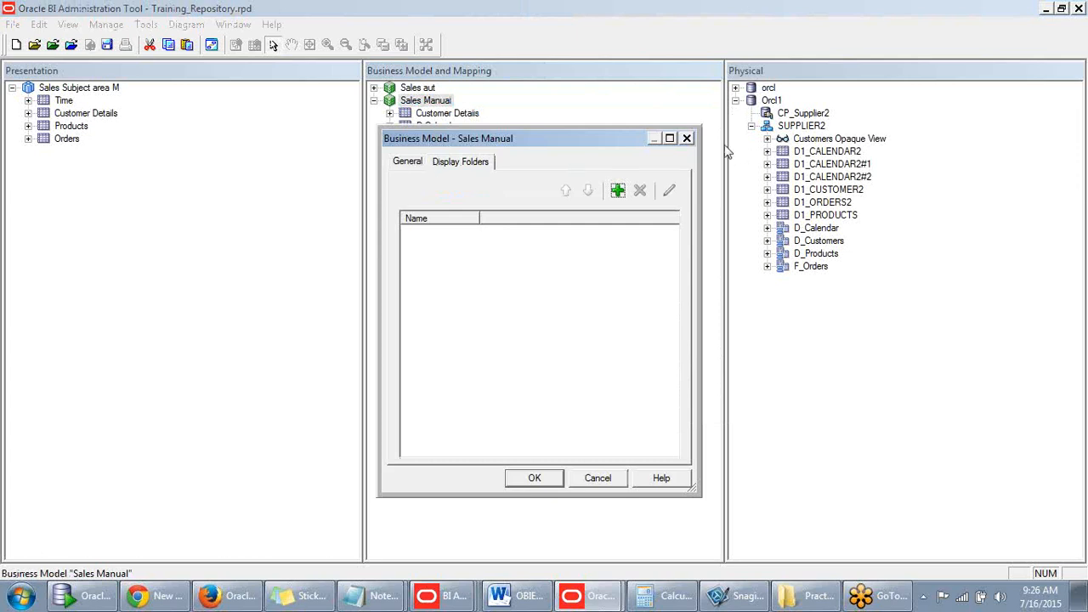
pyautogui.click(687, 138)
pyautogui.click(417, 88)
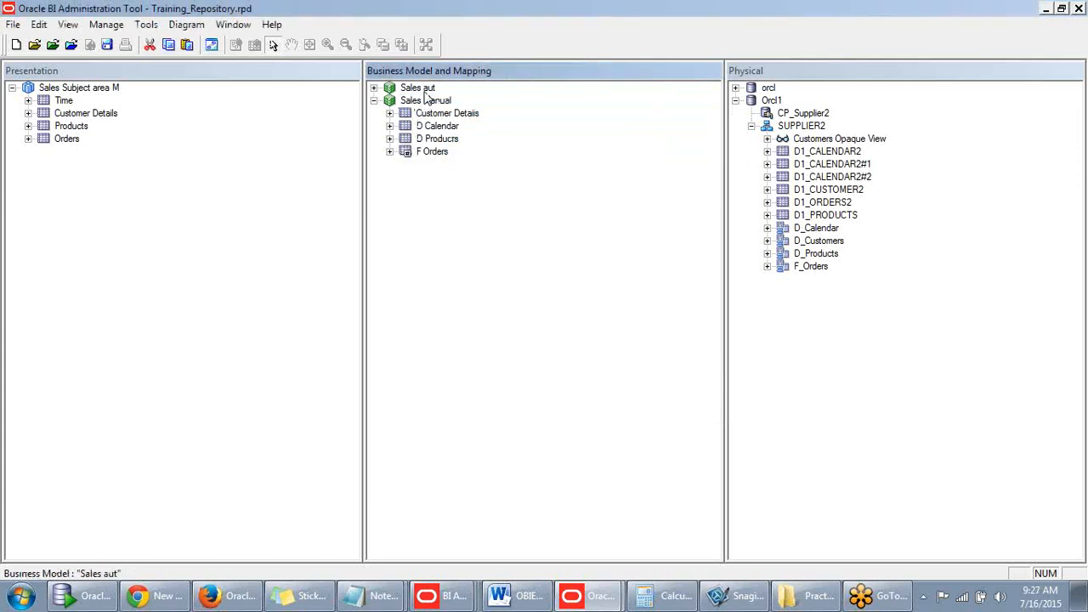
pyautogui.keyDown('ctrl'); pyautogui.click(425, 100); pyautogui.keyUp('ctrl')
pyautogui.doubleClick(425, 90)
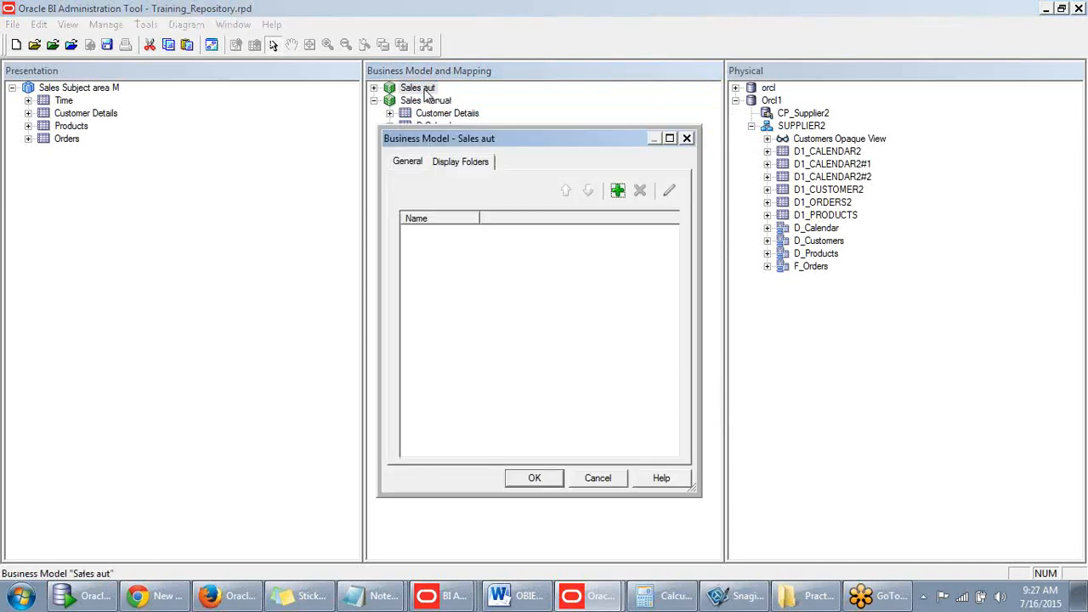
pyautogui.click(687, 137)
# - Examine the form for a new logical display folder in the Sales Manual business model without creating one
pyautogui.click(428, 101)
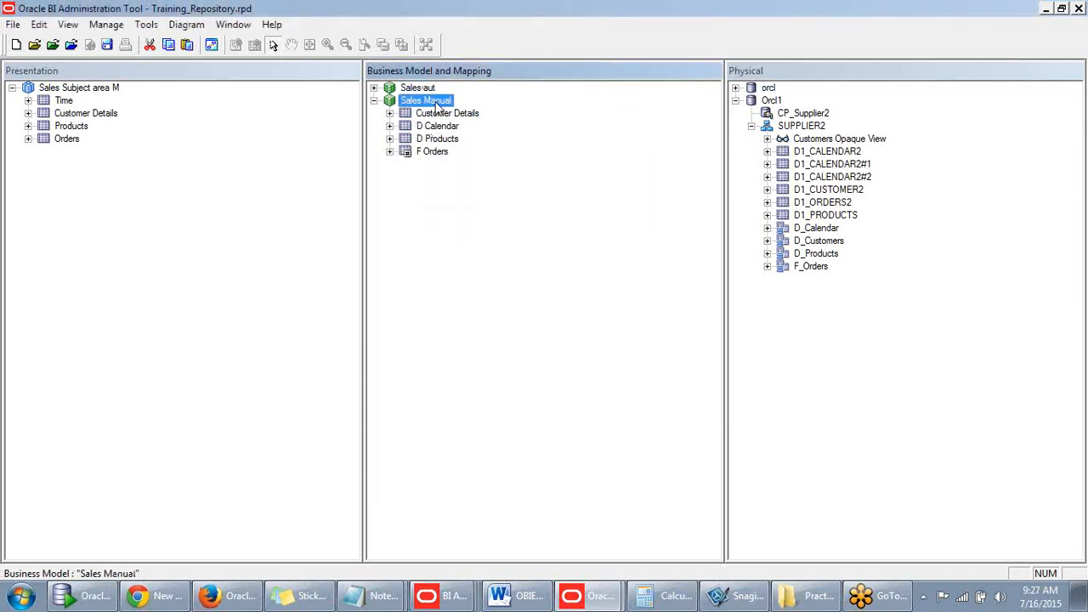
pyautogui.rightClick(429, 99)
pyautogui.press('Escape')
pyautogui.doubleClick(425, 102)
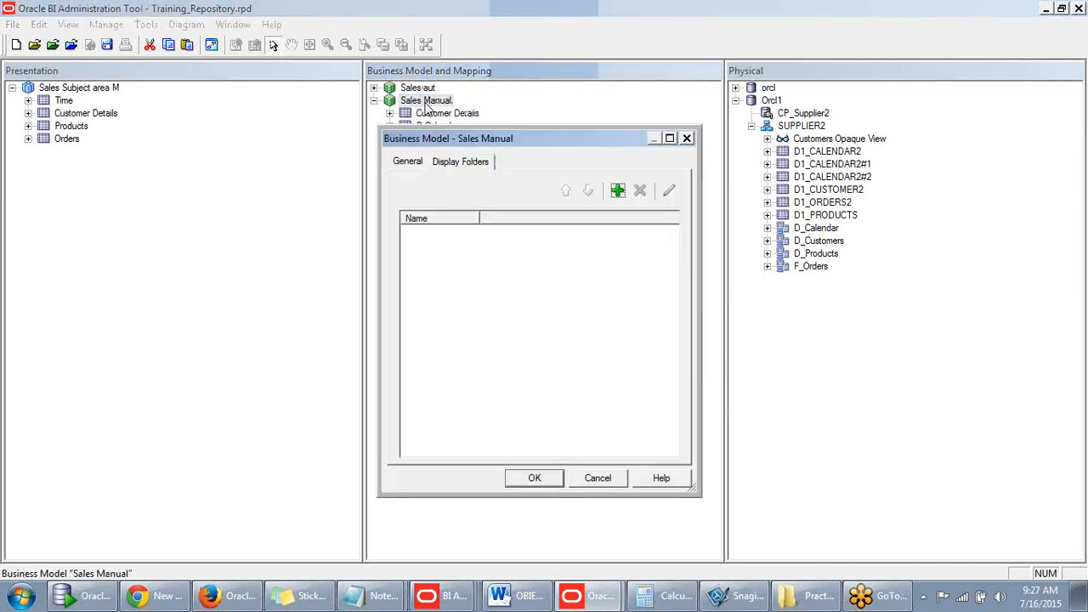
pyautogui.click(618, 191)
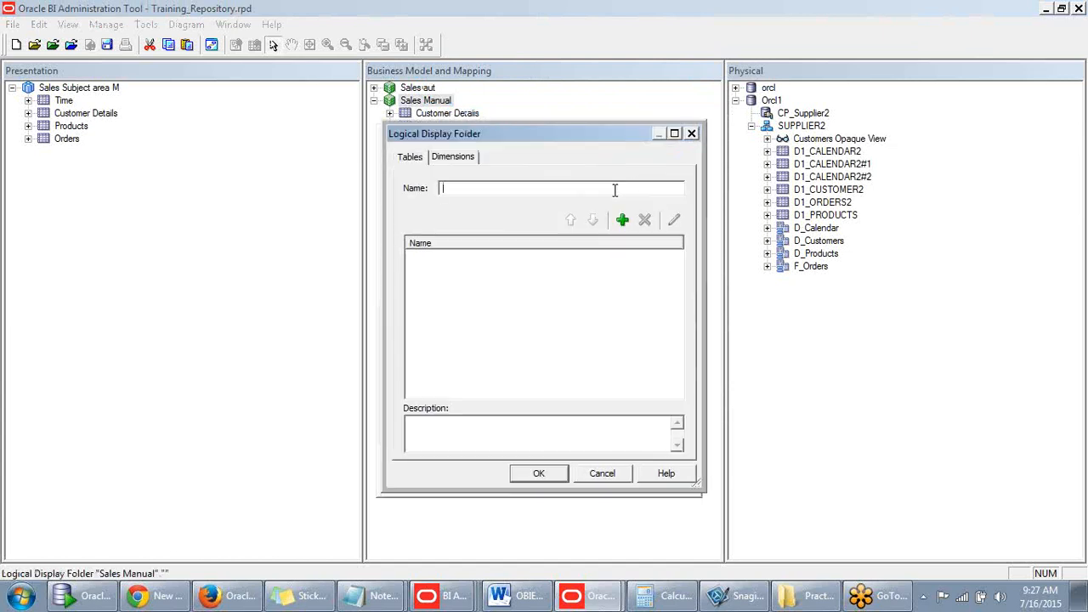
pyautogui.click(691, 134)
pyautogui.click(687, 139)
pyautogui.click(480, 197)
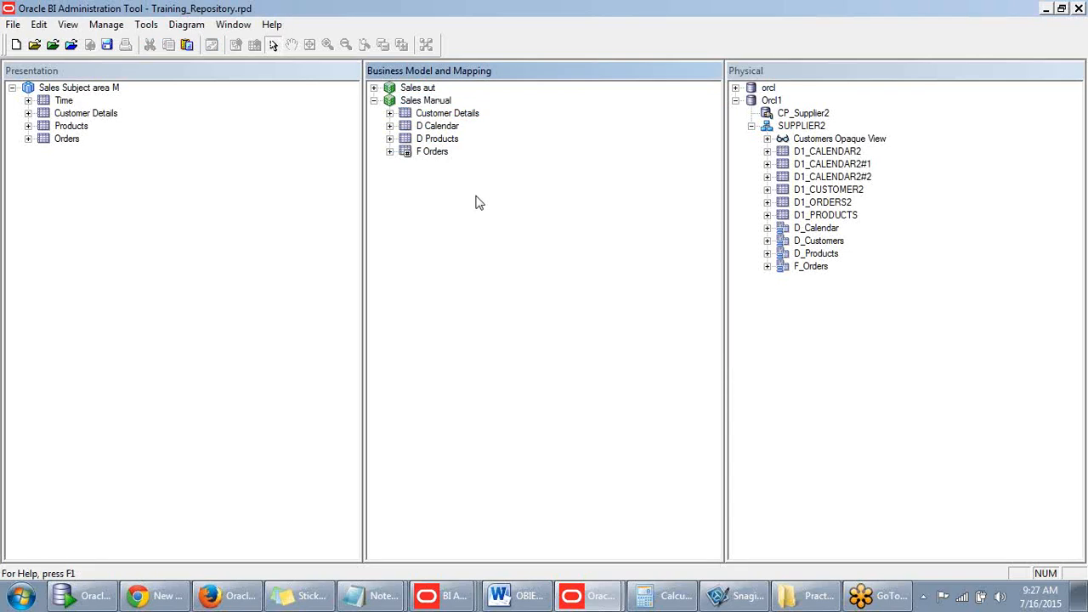
# - Move the Customer Details presentation table above Time in Sales Subject area M and save the new order
pyautogui.click(119, 155)
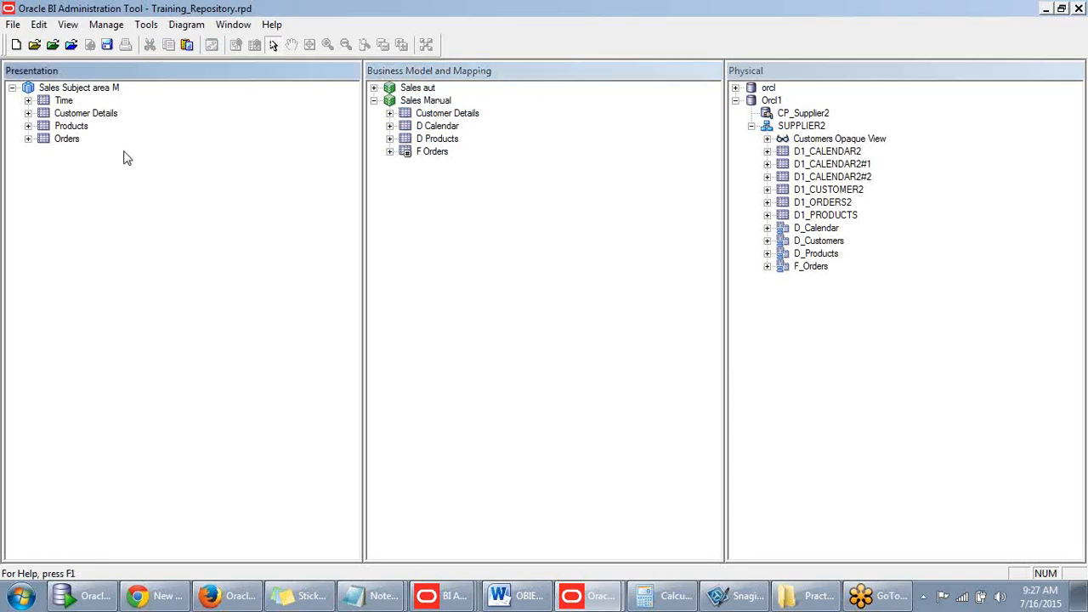
pyautogui.doubleClick(93, 90)
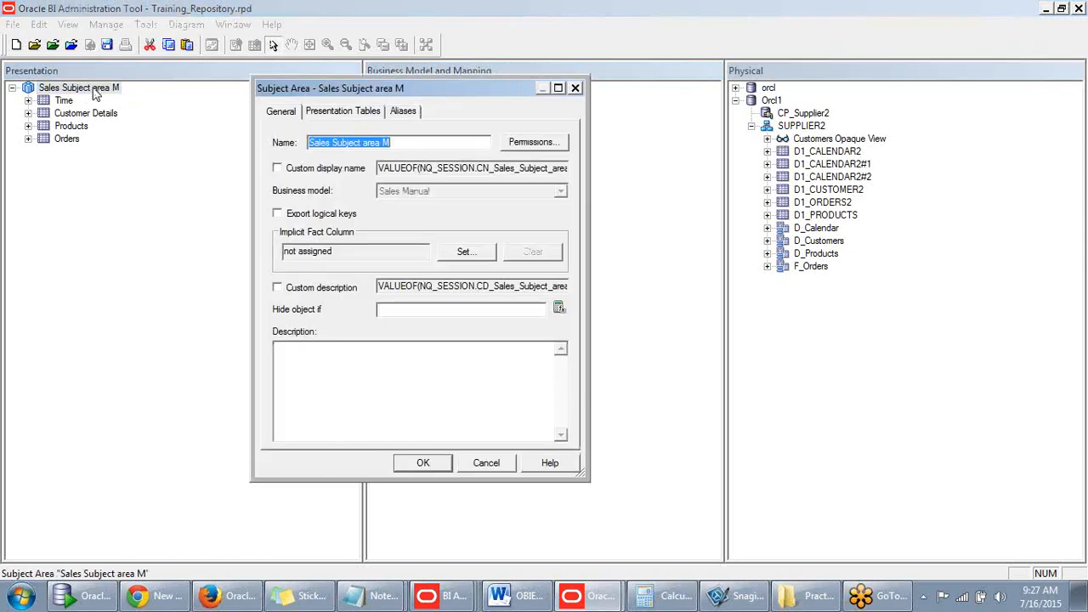
pyautogui.click(356, 112)
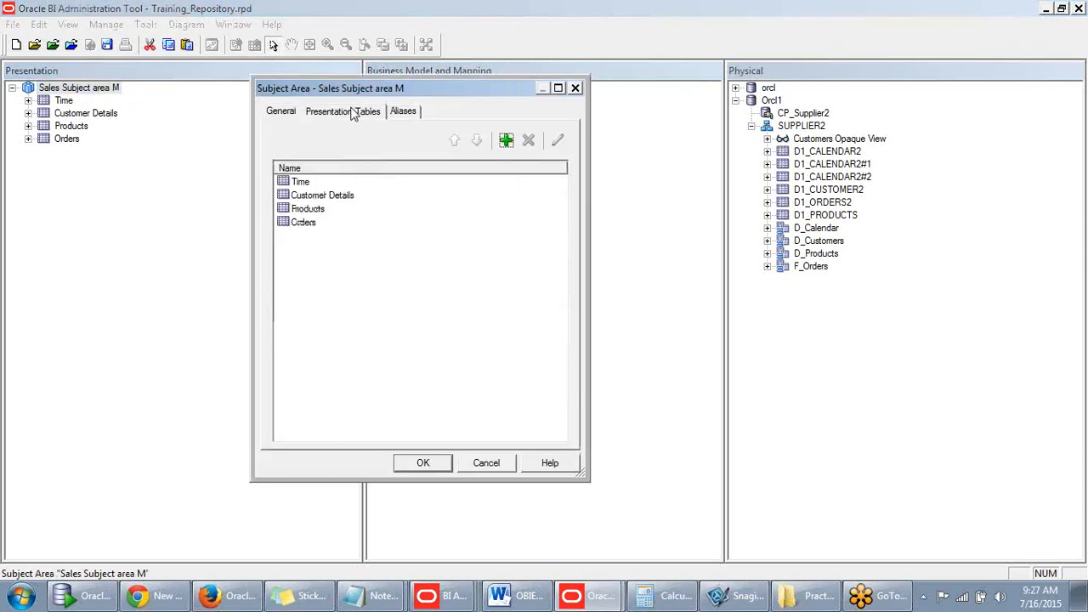
pyautogui.click(323, 201)
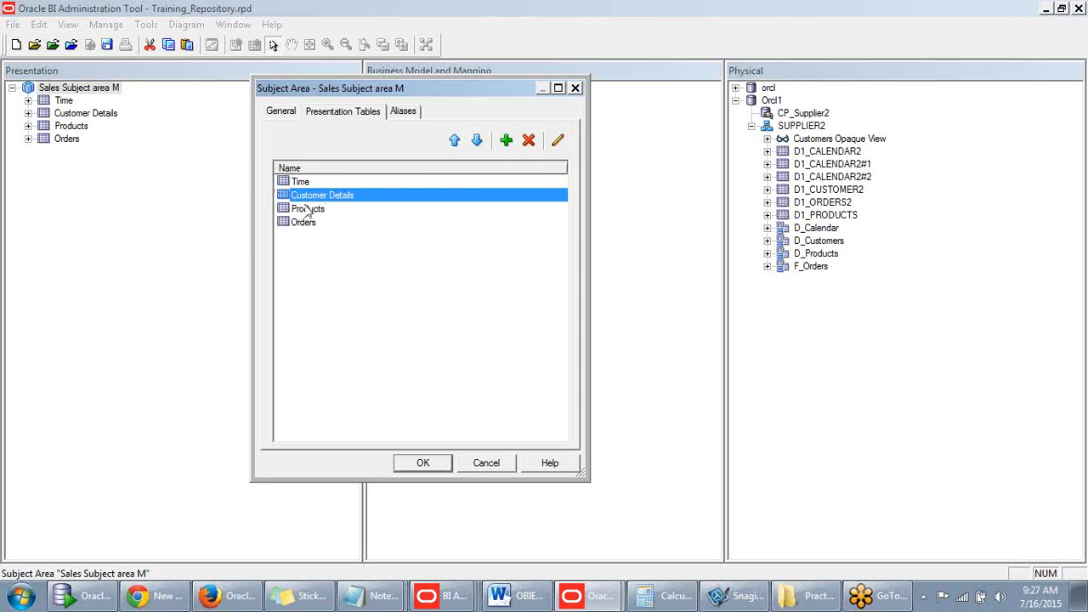
pyautogui.click(460, 143)
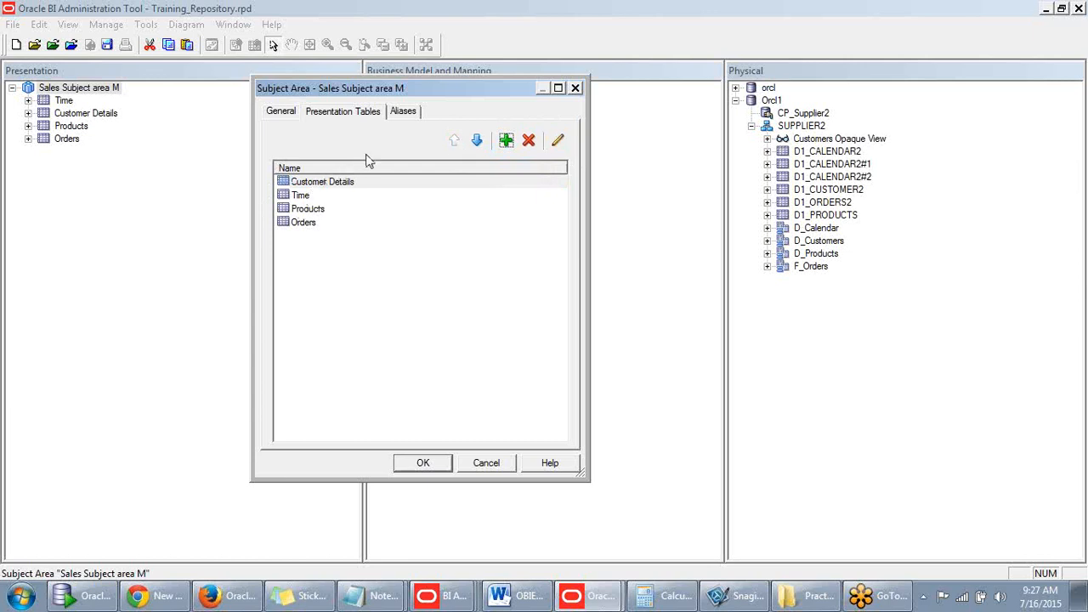
pyautogui.moveTo(444, 95); pyautogui.dragTo(451, 65)
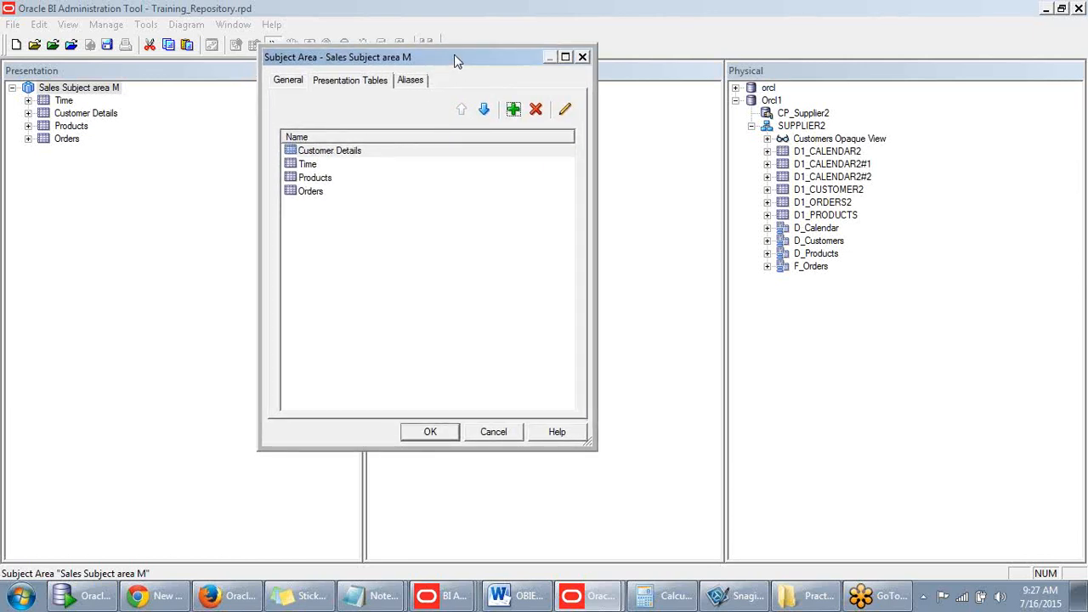
pyautogui.moveTo(455, 59); pyautogui.dragTo(467, 62)
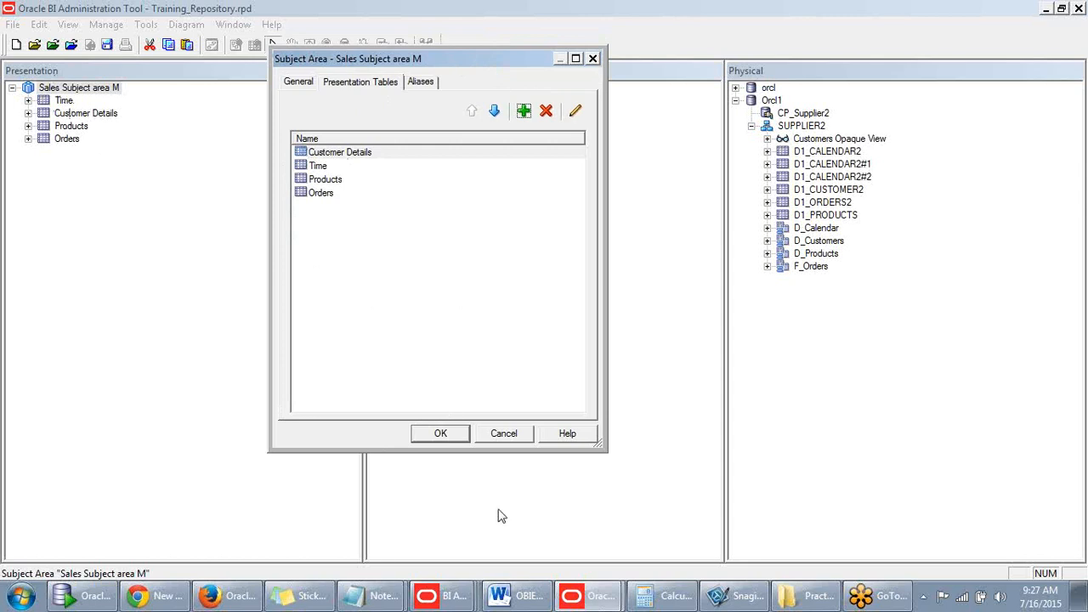
pyautogui.click(453, 433)
pyautogui.click(251, 382)
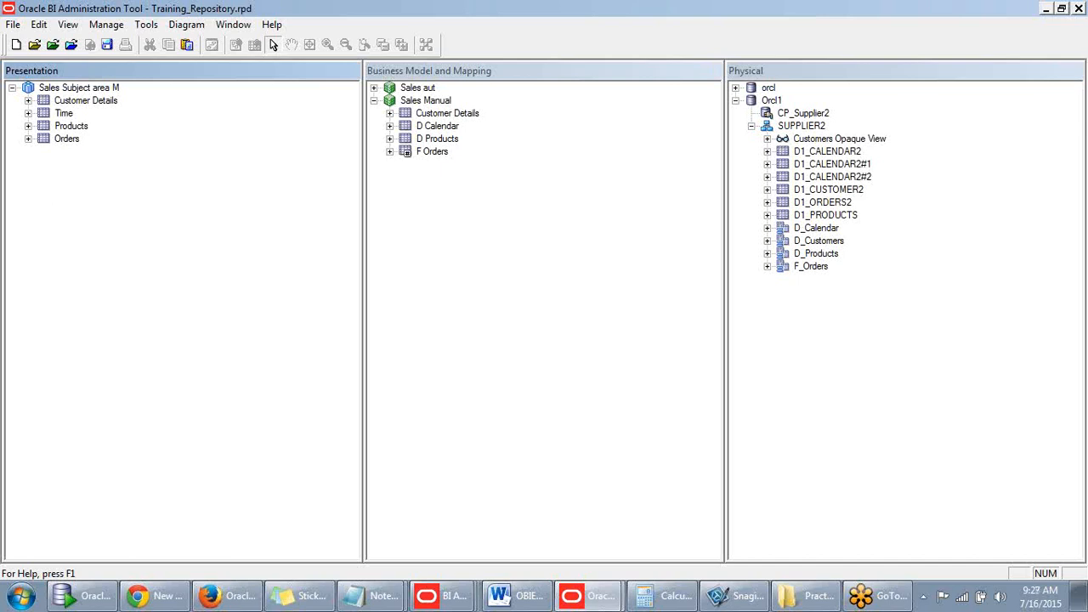
# - Examine the Orders presentation table's measure and key columns, including Dollars, Unitordd, Unitshpd and Pending Orders, and collapse the table again
pyautogui.click(28, 140)
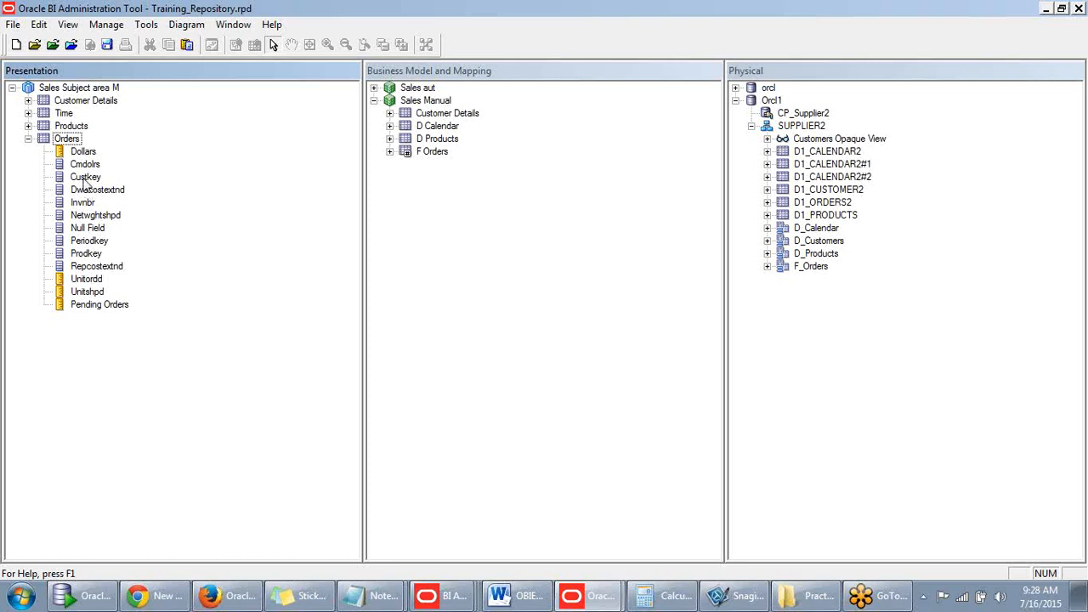
pyautogui.click(70, 141)
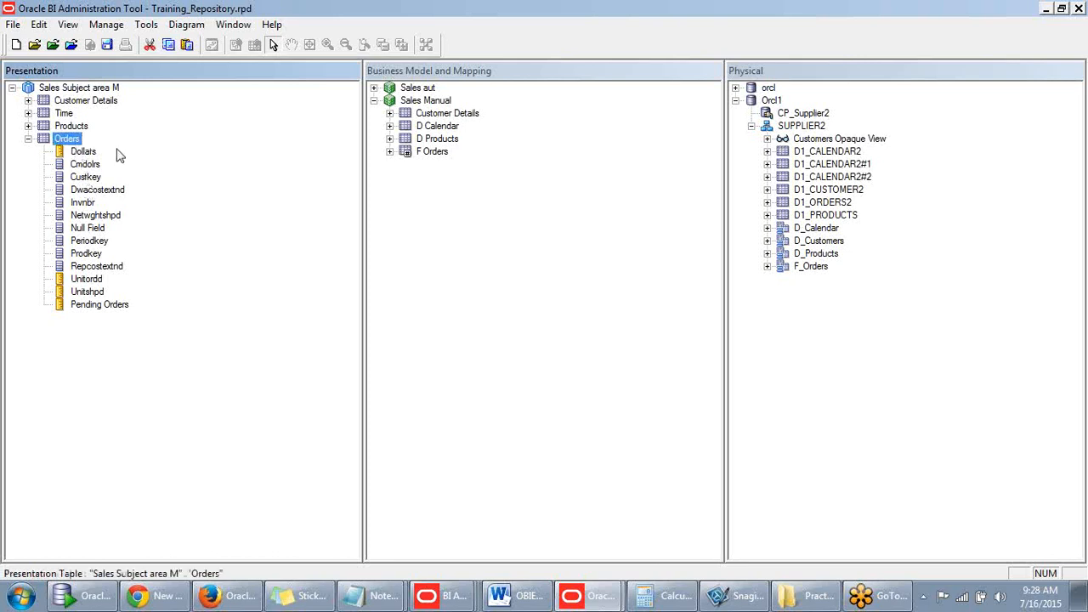
pyautogui.click(84, 155)
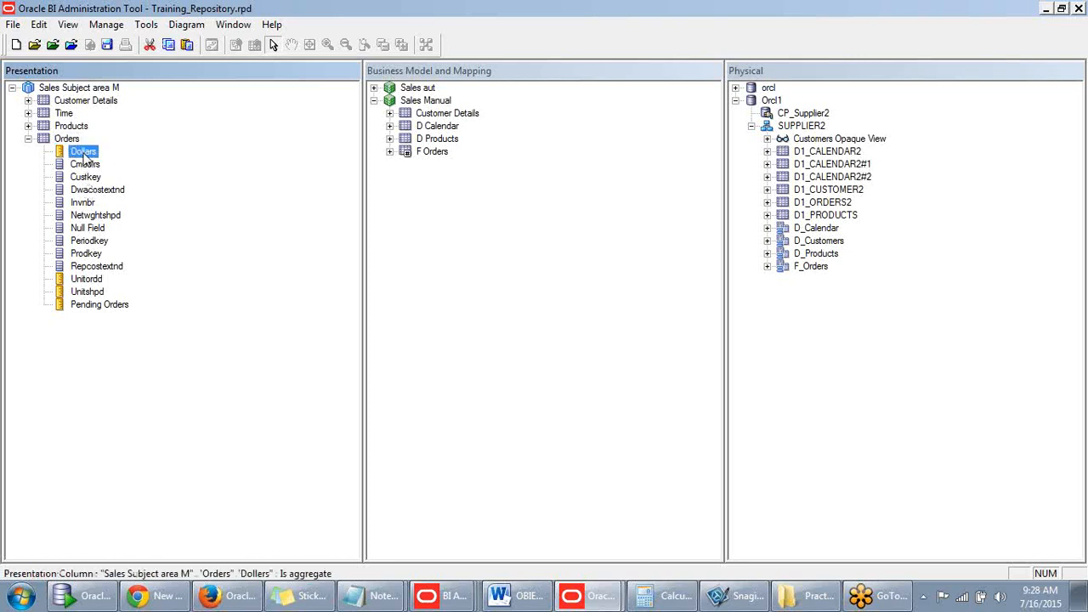
pyautogui.click(85, 281)
pyautogui.click(85, 293)
pyautogui.click(85, 305)
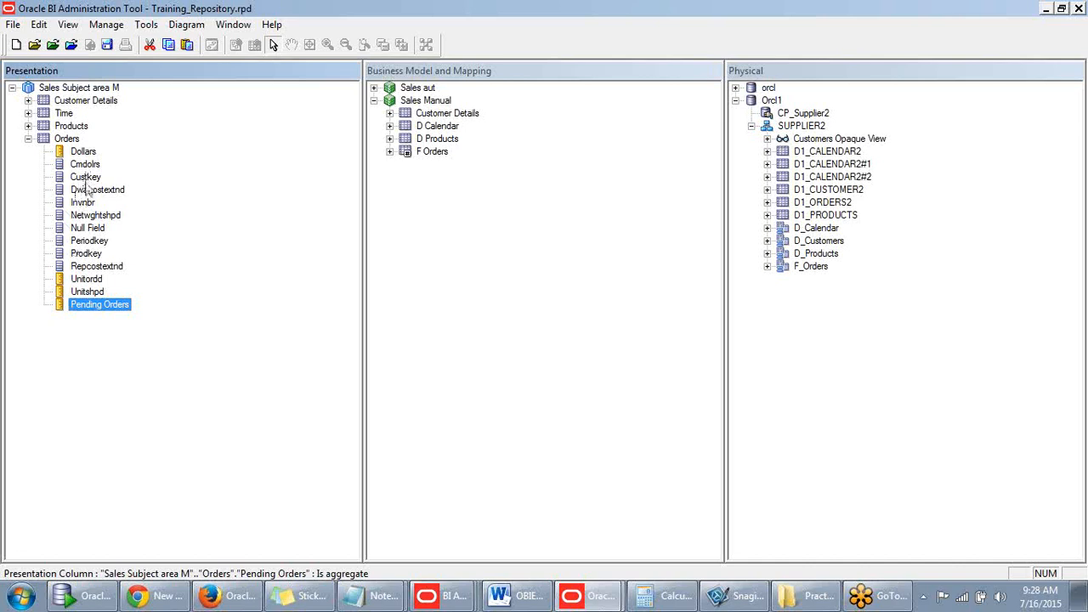
pyautogui.click(81, 281)
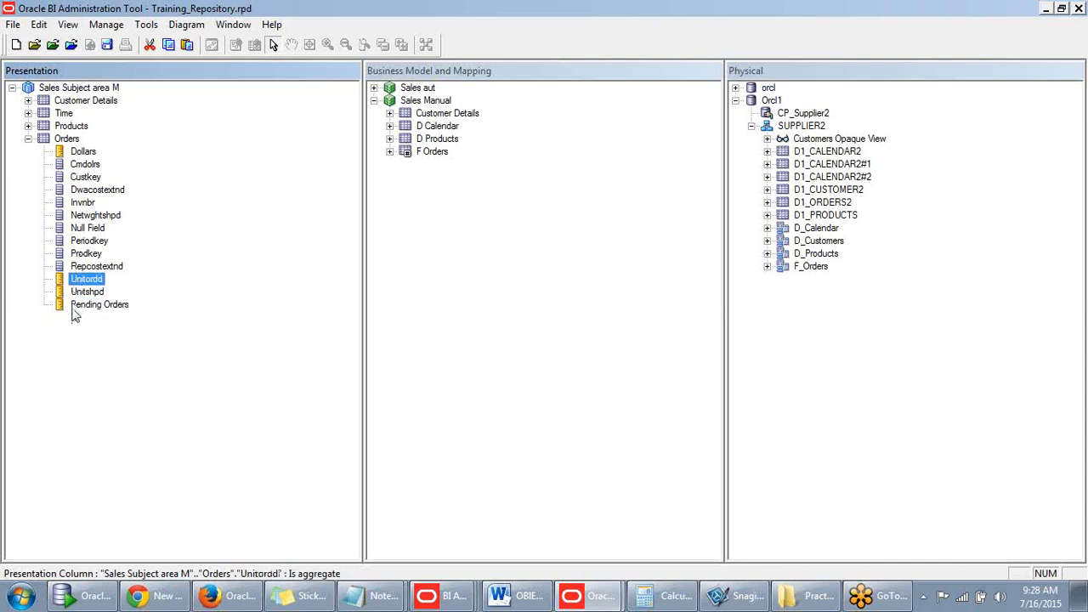
pyautogui.click(84, 153)
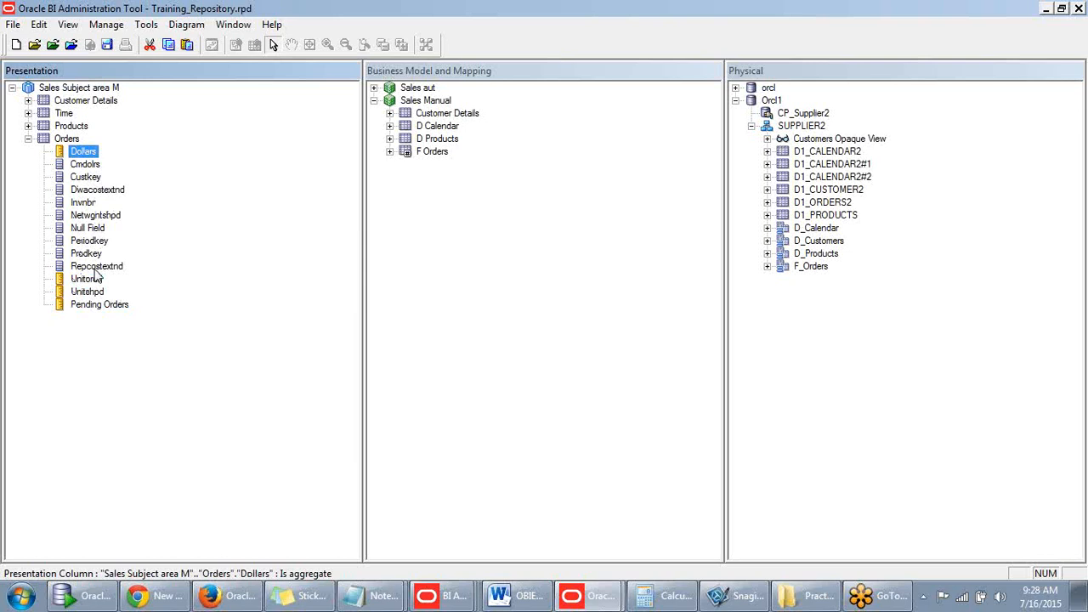
pyautogui.click(28, 139)
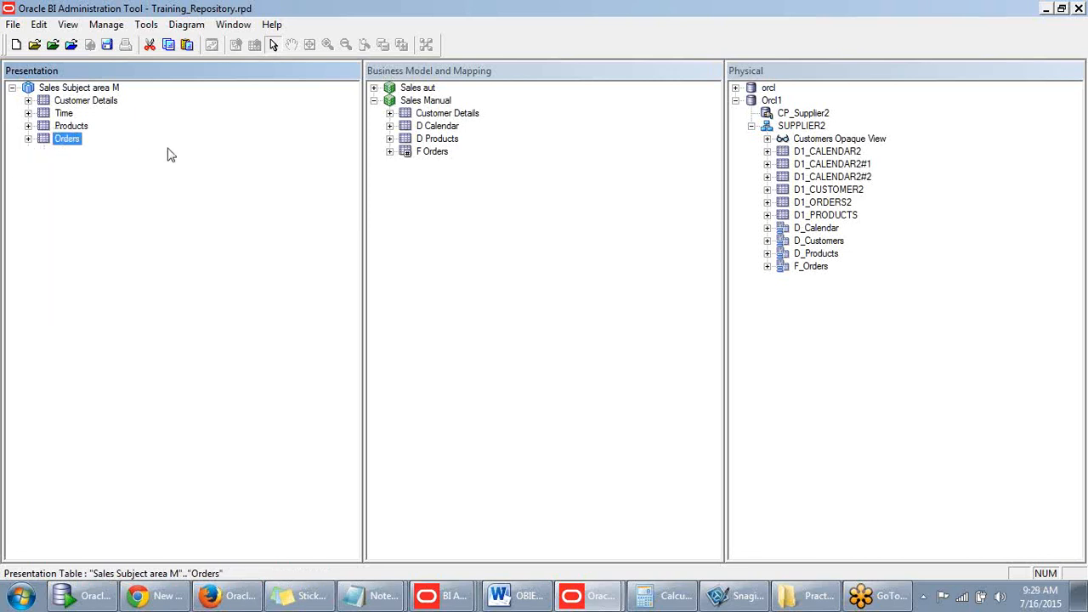
pyautogui.click(28, 139)
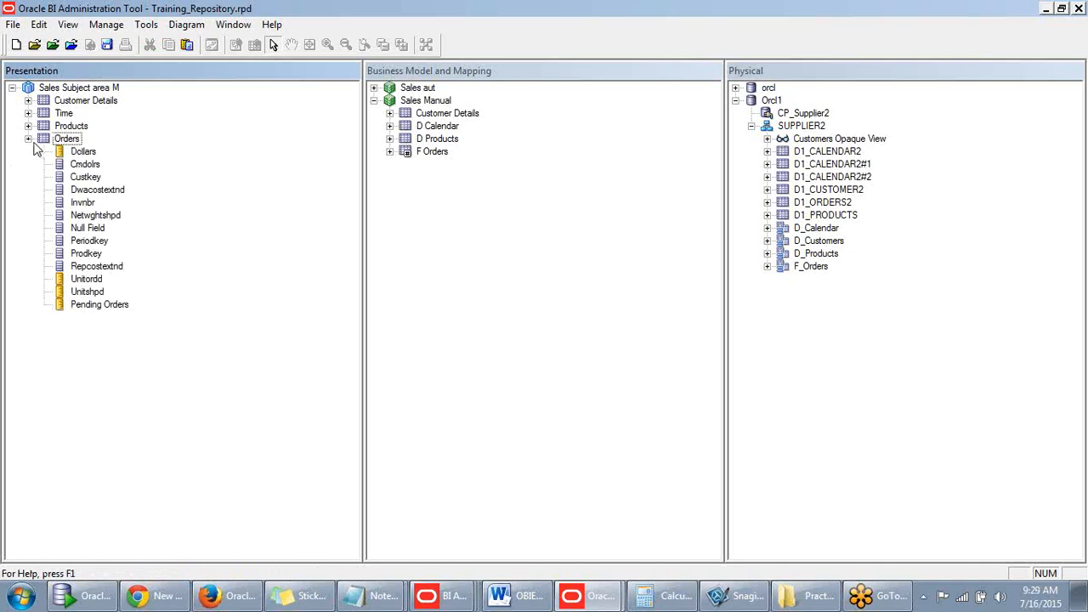
pyautogui.click(28, 139)
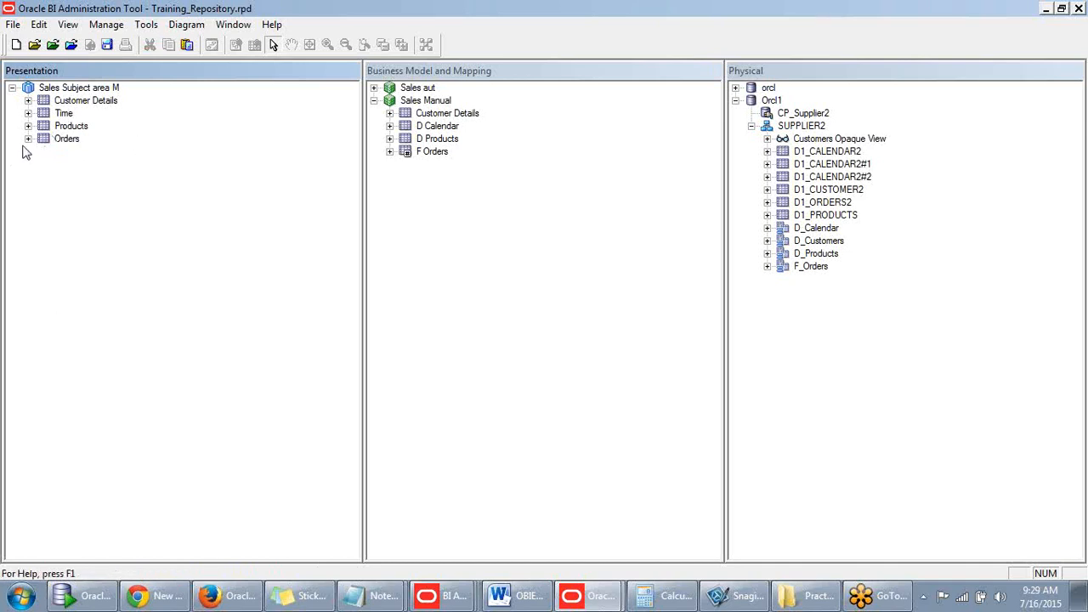
# - Add a new presentation table named Measures to Sales Subject area M
pyautogui.doubleClick(98, 90)
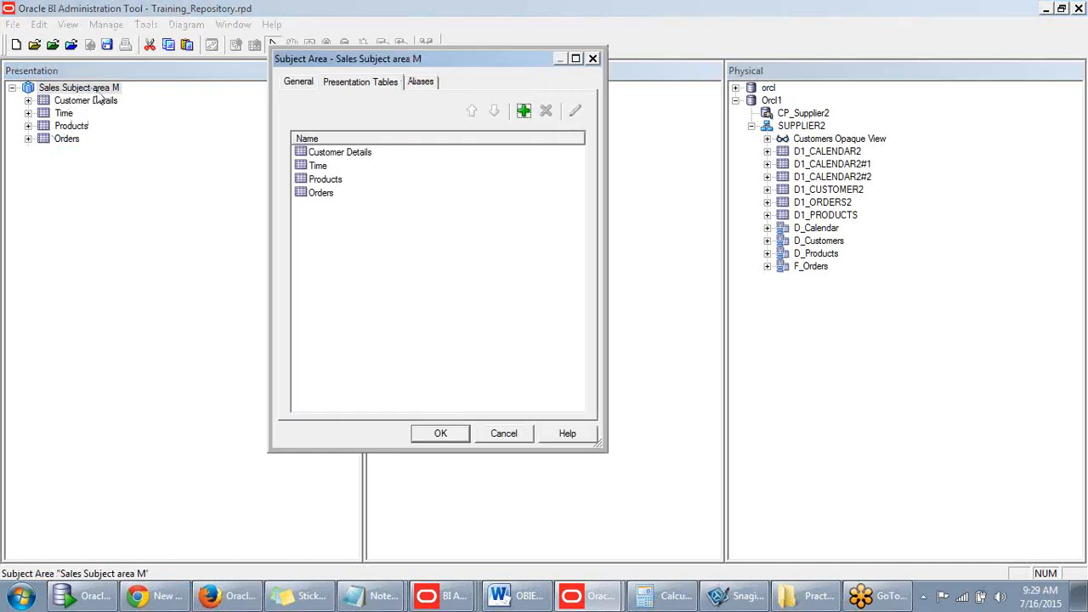
pyautogui.click(524, 112)
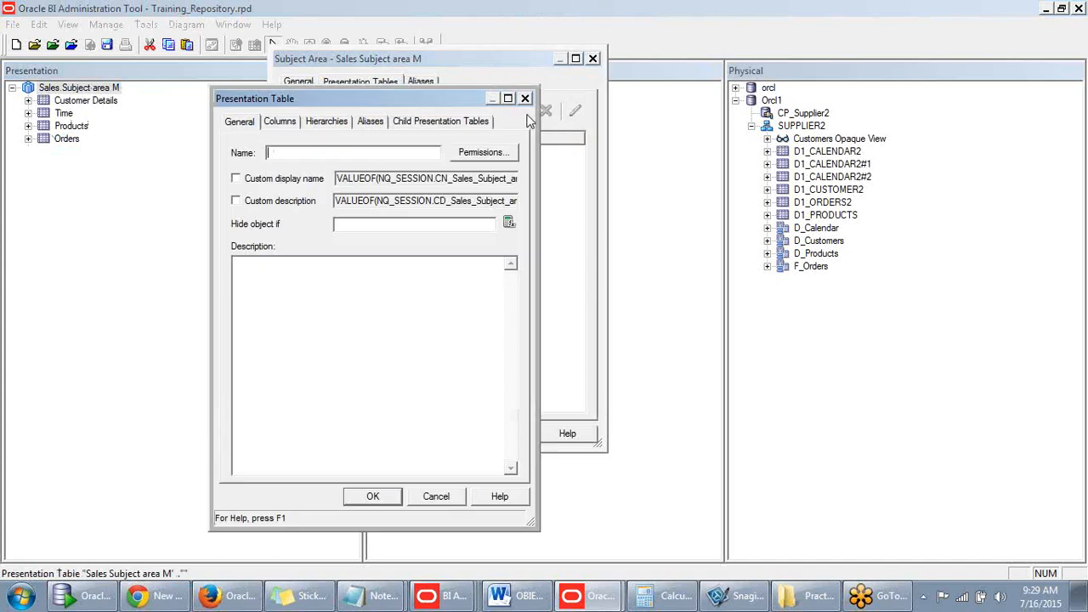
pyautogui.moveTo(425, 167); pyautogui.dragTo(549, 141)
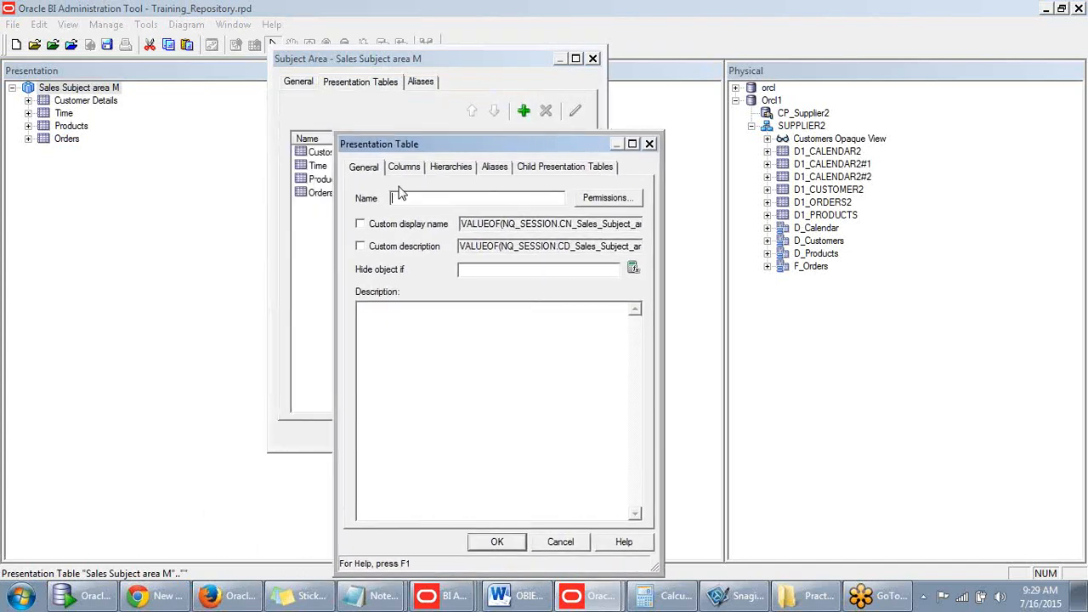
pyautogui.moveTo(472, 140); pyautogui.dragTo(460, 181)
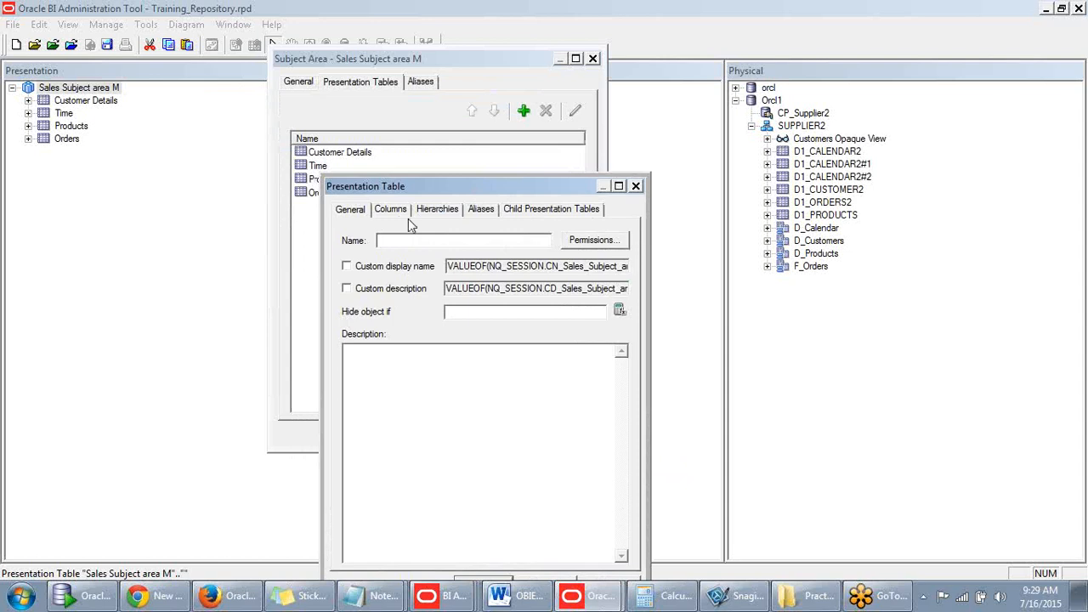
pyautogui.write('Measures')
pyautogui.moveTo(514, 194); pyautogui.dragTo(514, 119)
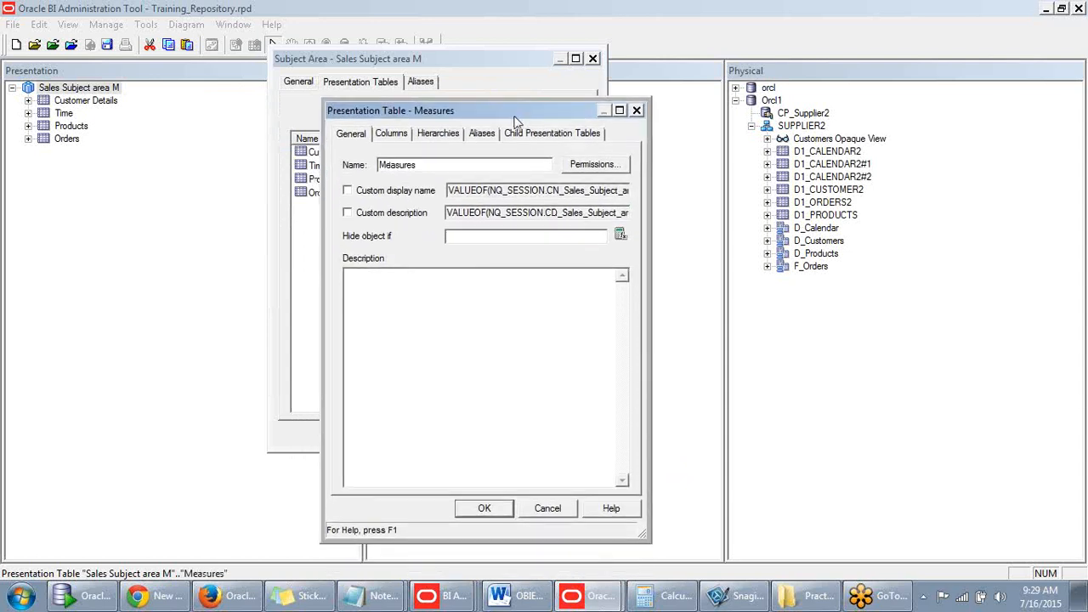
pyautogui.click(484, 509)
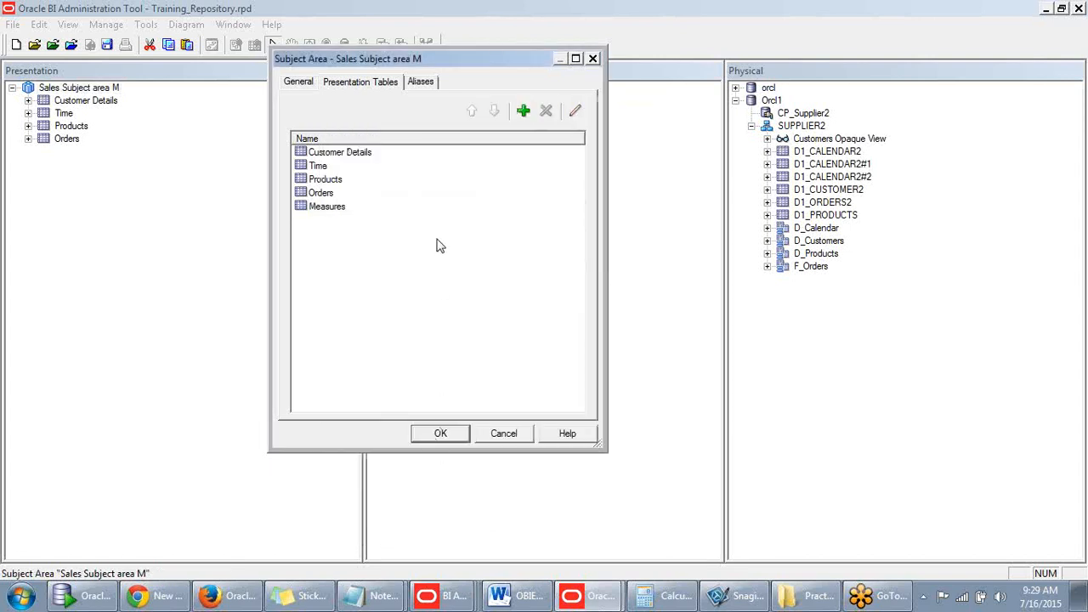
# - Add another presentation table named Keys to the subject area
pyautogui.click(523, 112)
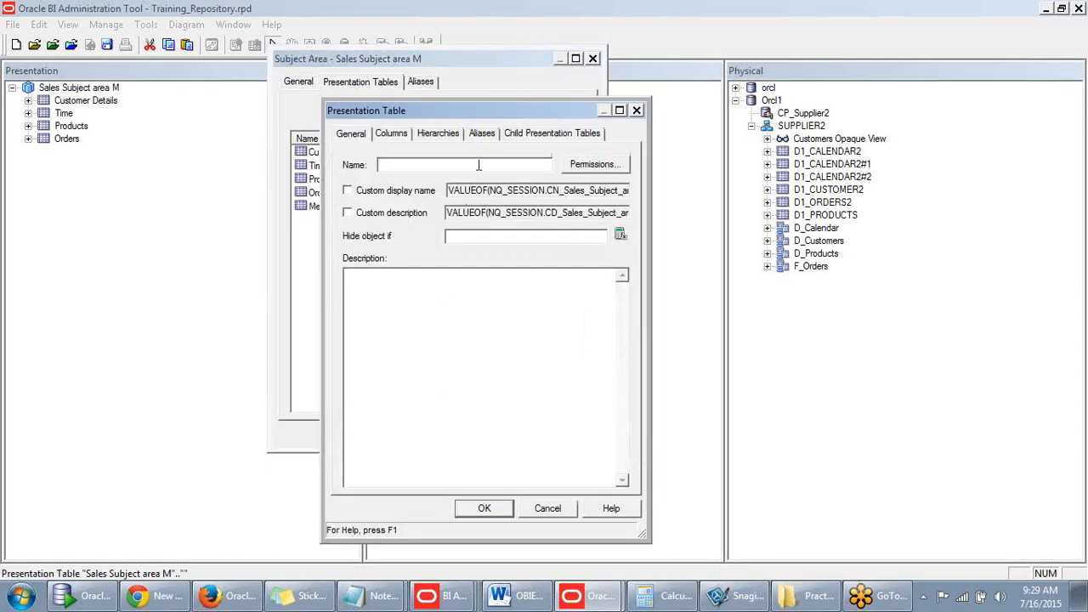
pyautogui.write('Keys')
pyautogui.click(484, 509)
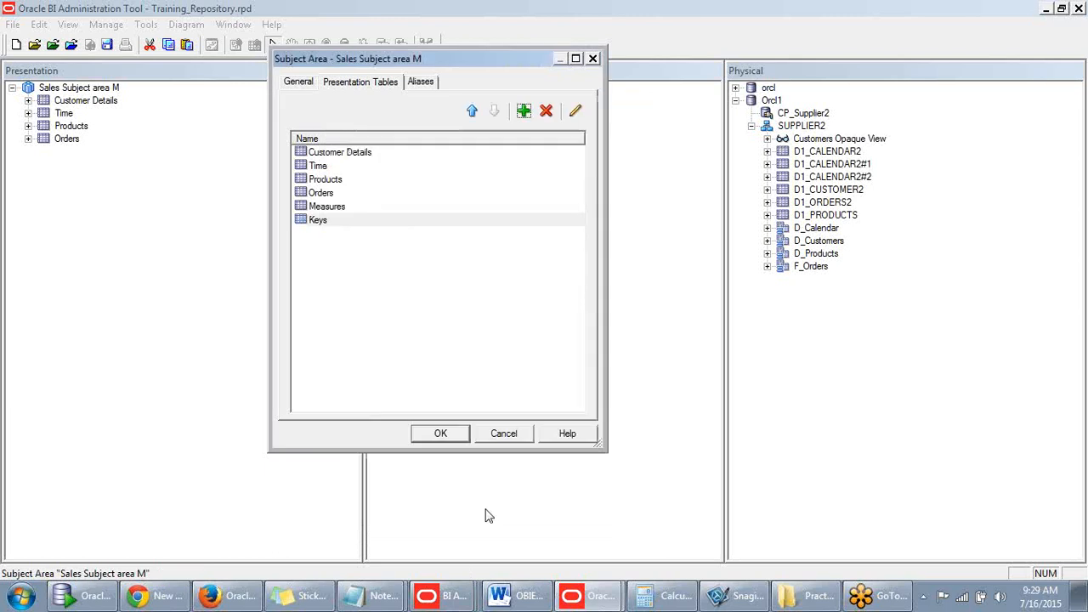
pyautogui.click(440, 435)
# - Rename the Measures presentation table to "- Measures" by prefixing its name with a hyphen and a space
pyautogui.click(333, 209)
pyautogui.doubleClick(332, 209)
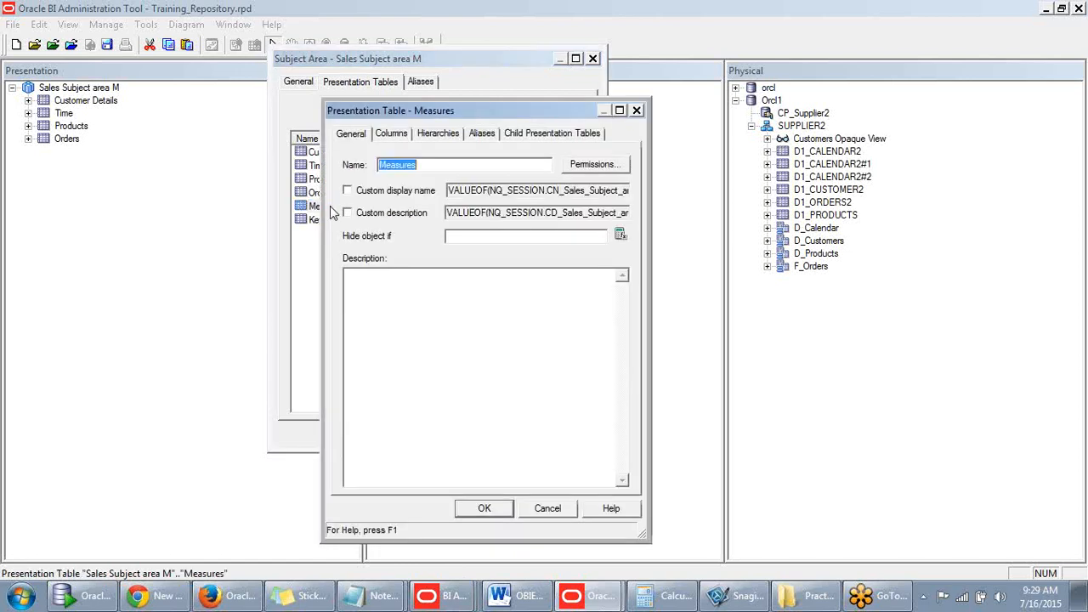
pyautogui.moveTo(474, 116); pyautogui.dragTo(526, 118)
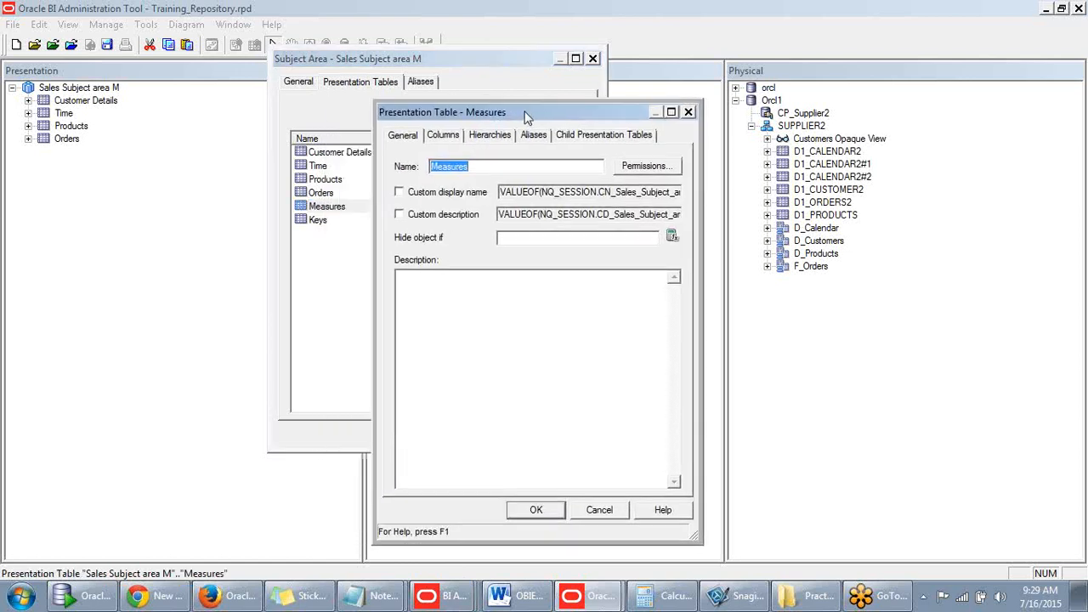
pyautogui.click(434, 167)
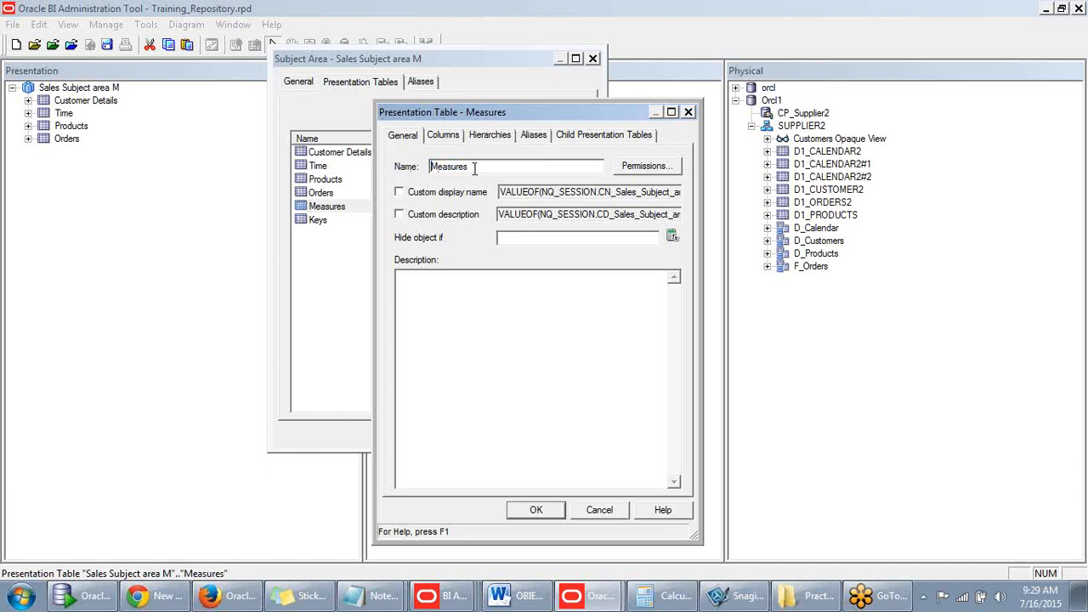
pyautogui.moveTo(520, 112); pyautogui.dragTo(473, 76)
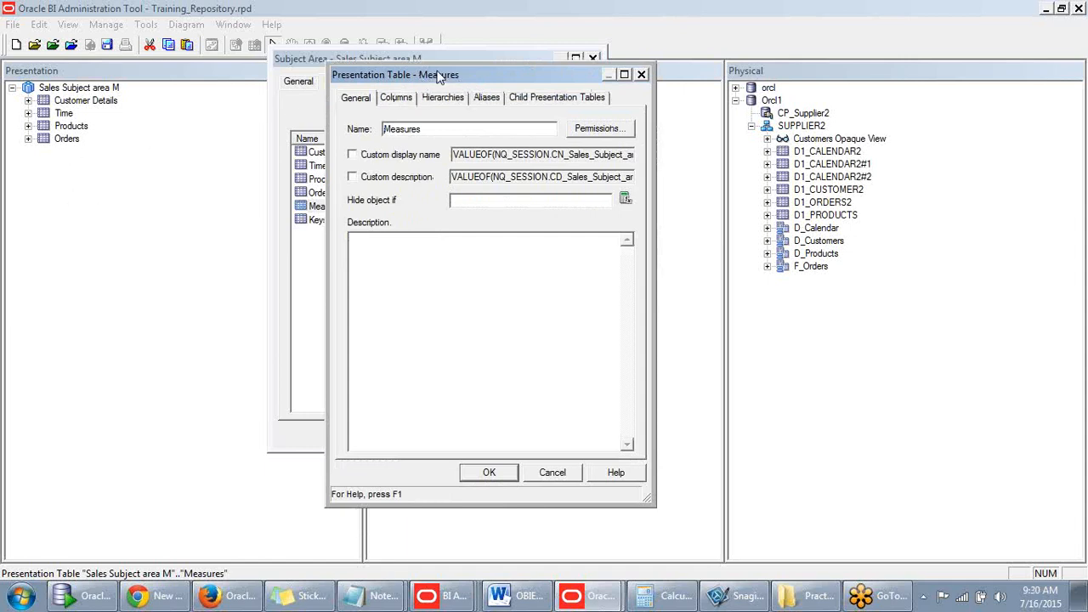
pyautogui.moveTo(440, 76); pyautogui.dragTo(511, 82)
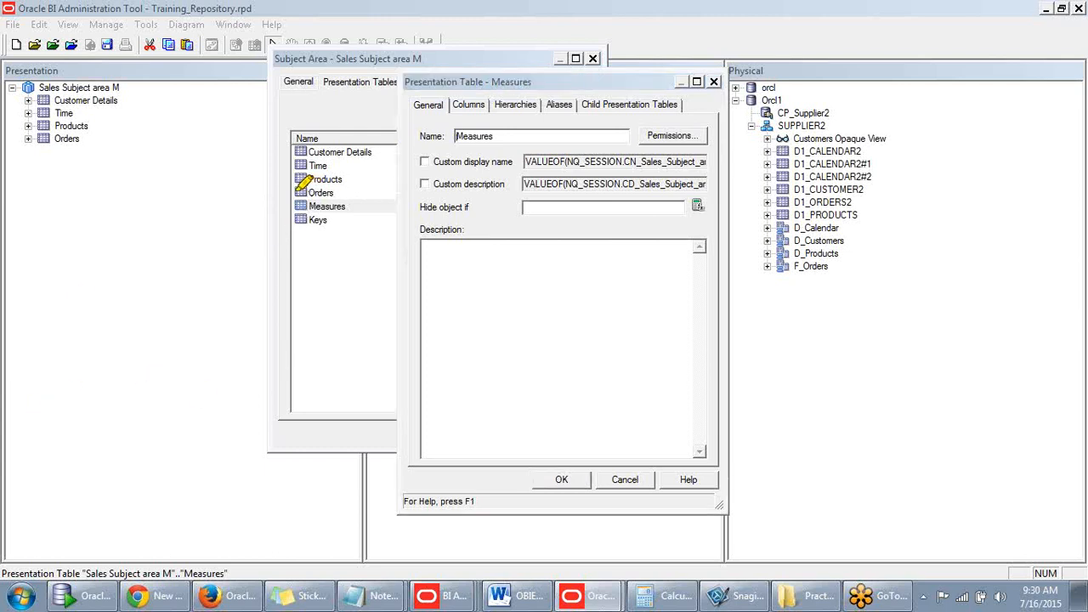
pyautogui.moveTo(295, 192); pyautogui.dragTo(347, 192)
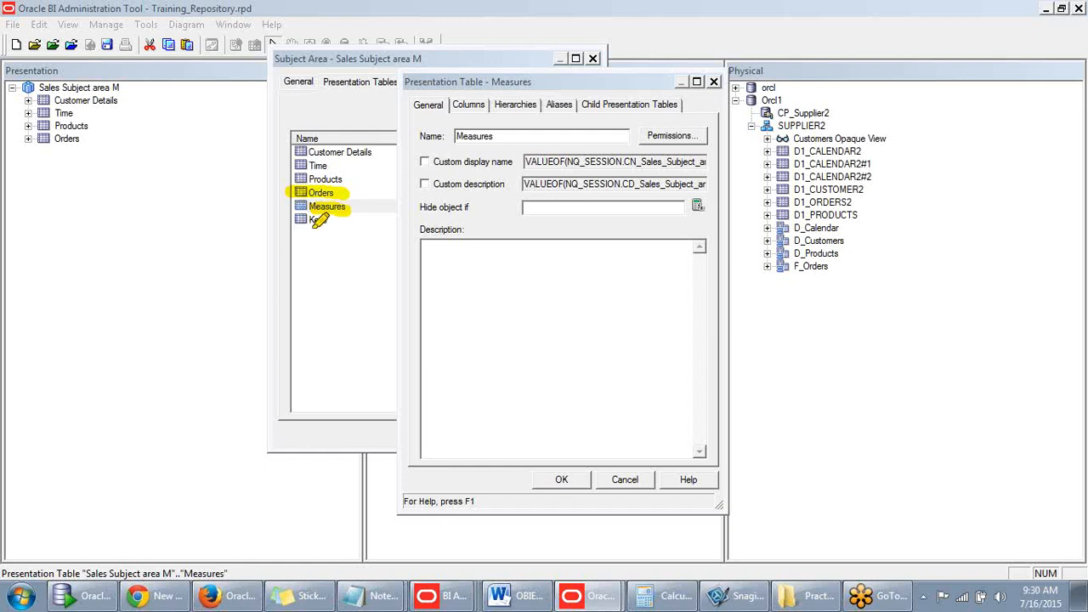
pyautogui.moveTo(310, 207); pyautogui.dragTo(349, 214)
pyautogui.moveTo(518, 87)
pyautogui.mouseDown()
pyautogui.moveTo(541, 77)
pyautogui.moveTo(521, 90)
pyautogui.mouseUp()
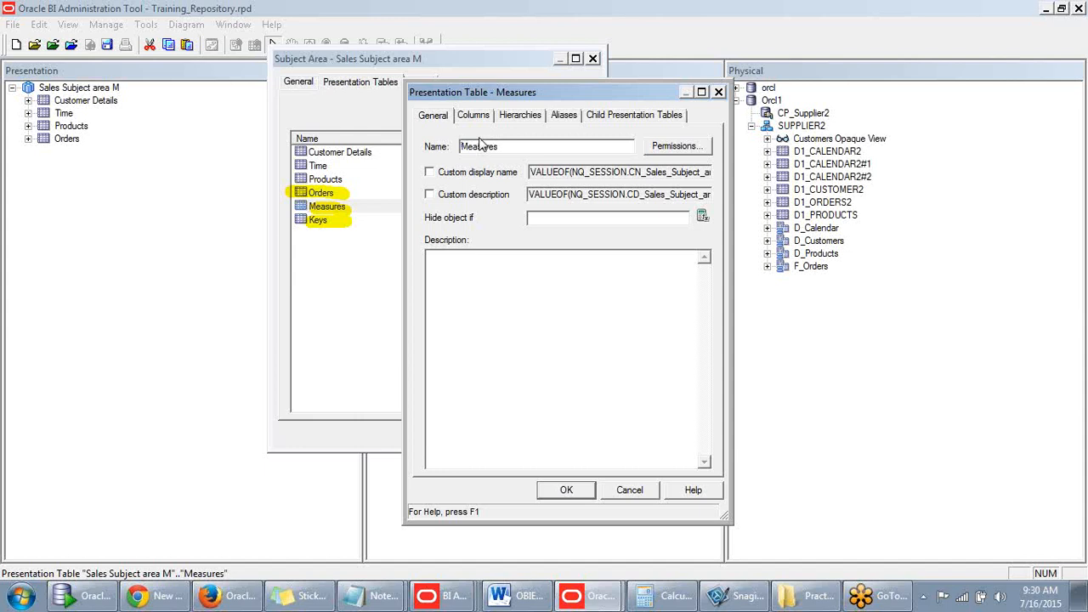
pyautogui.click(499, 146)
pyautogui.click(464, 146)
pyautogui.write('-')
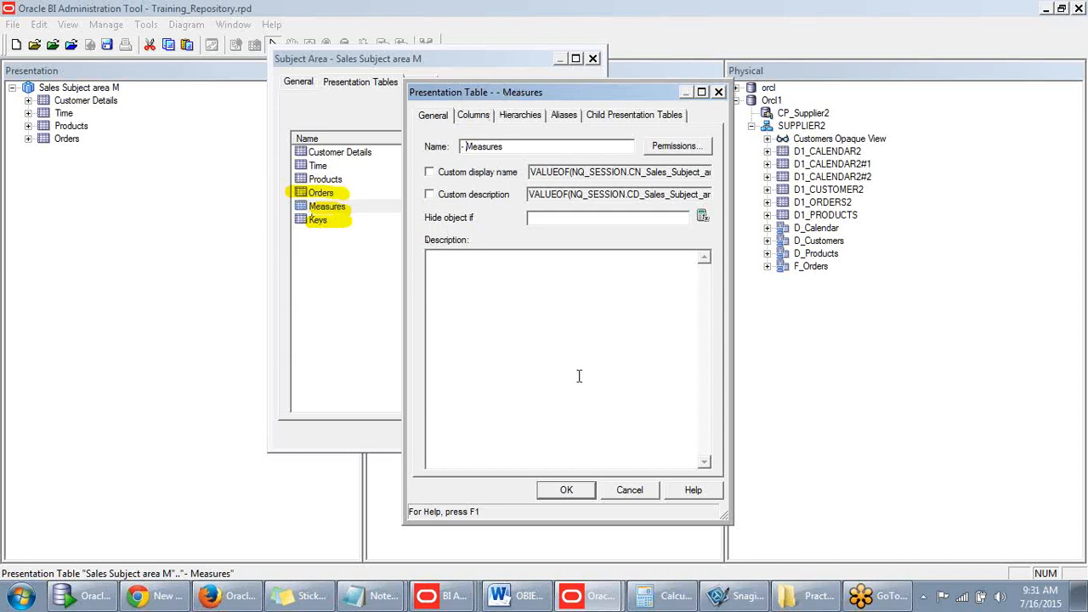
pyautogui.click(566, 490)
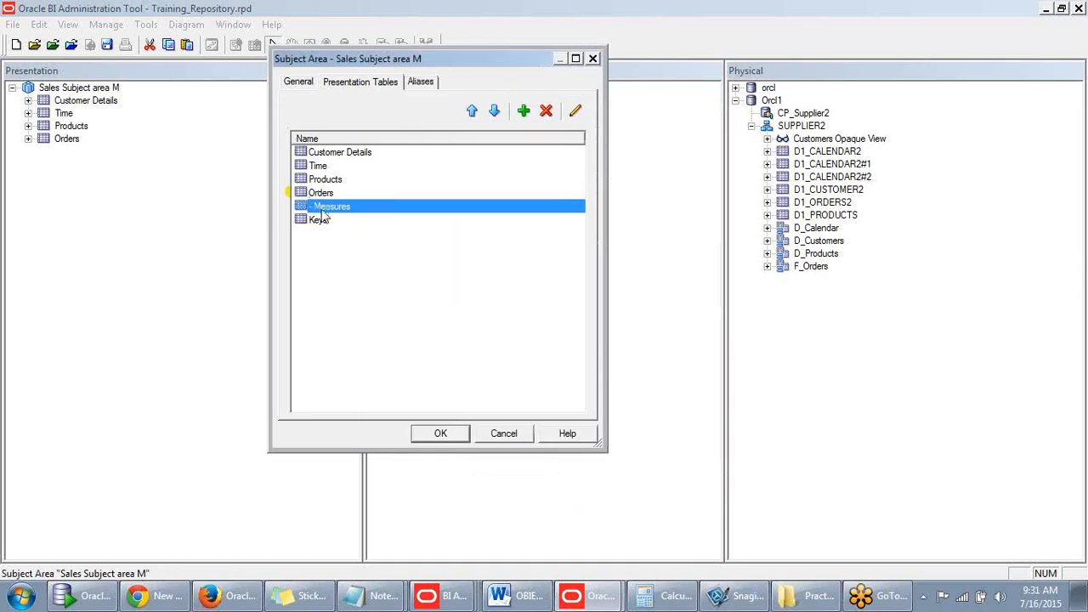
pyautogui.click(312, 253)
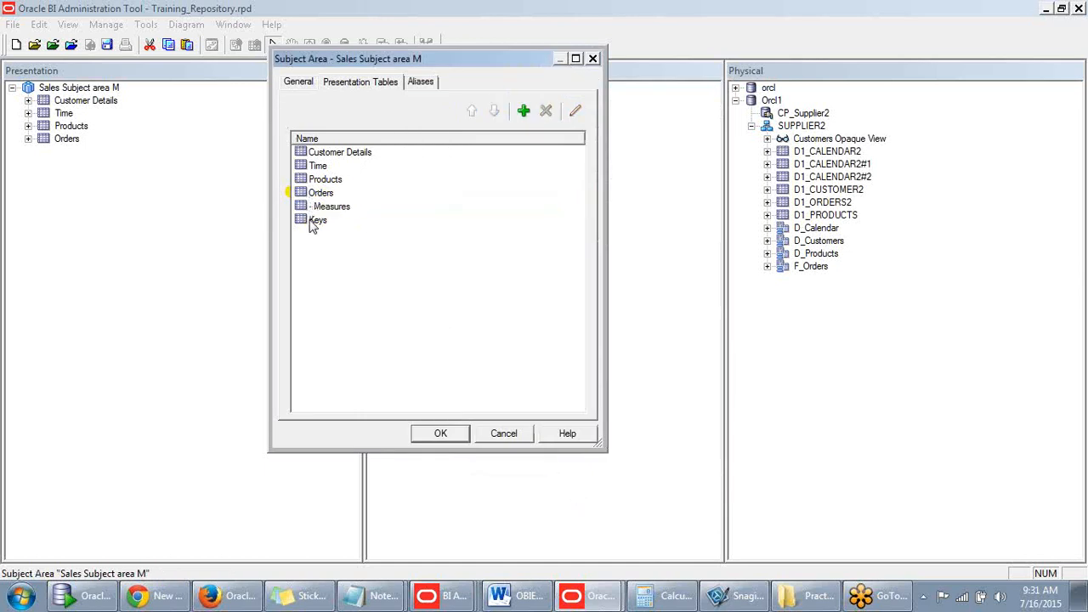
# - Enter the description "-> this table containa all the key columns" for the Keys presentation table and save the subject area changes
pyautogui.doubleClick(315, 220)
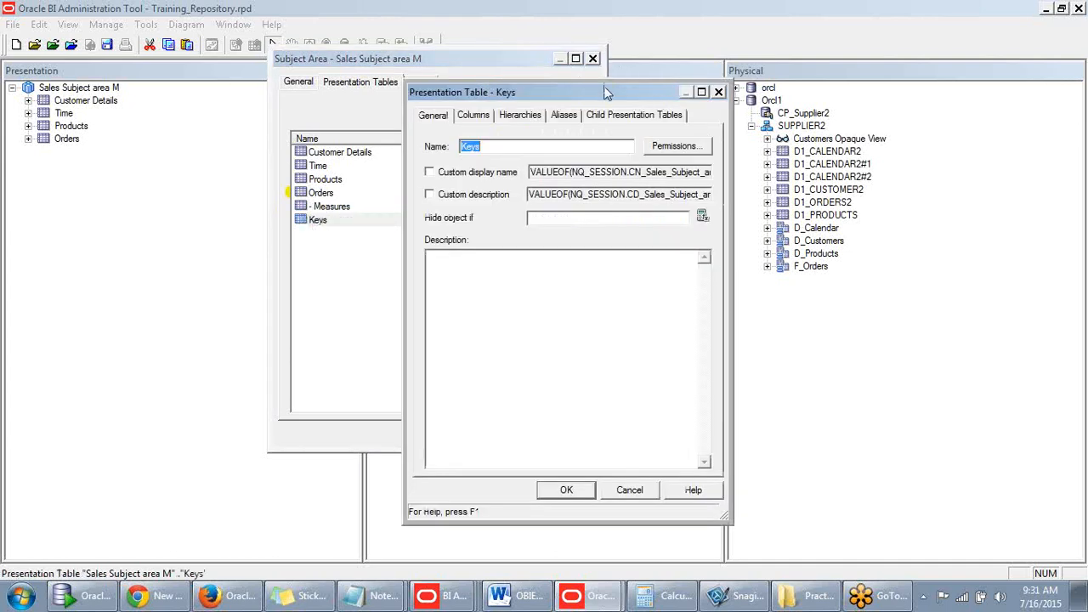
pyautogui.moveTo(564, 96); pyautogui.dragTo(567, 127)
pyautogui.click(485, 307)
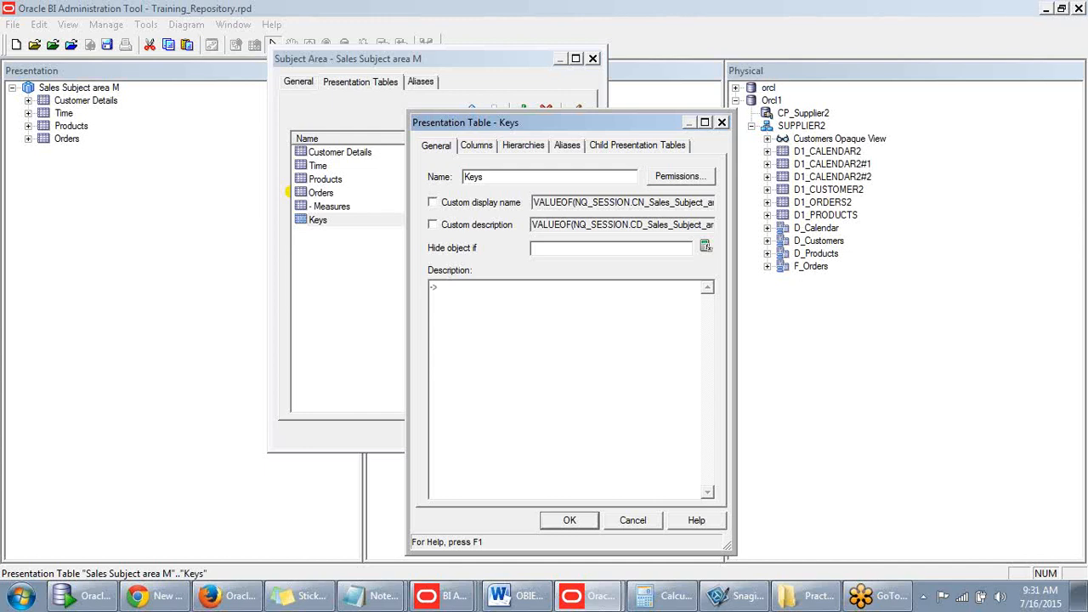
pyautogui.moveTo(444, 291); pyautogui.dragTo(418, 289)
pyautogui.moveTo(577, 124); pyautogui.dragTo(580, 89)
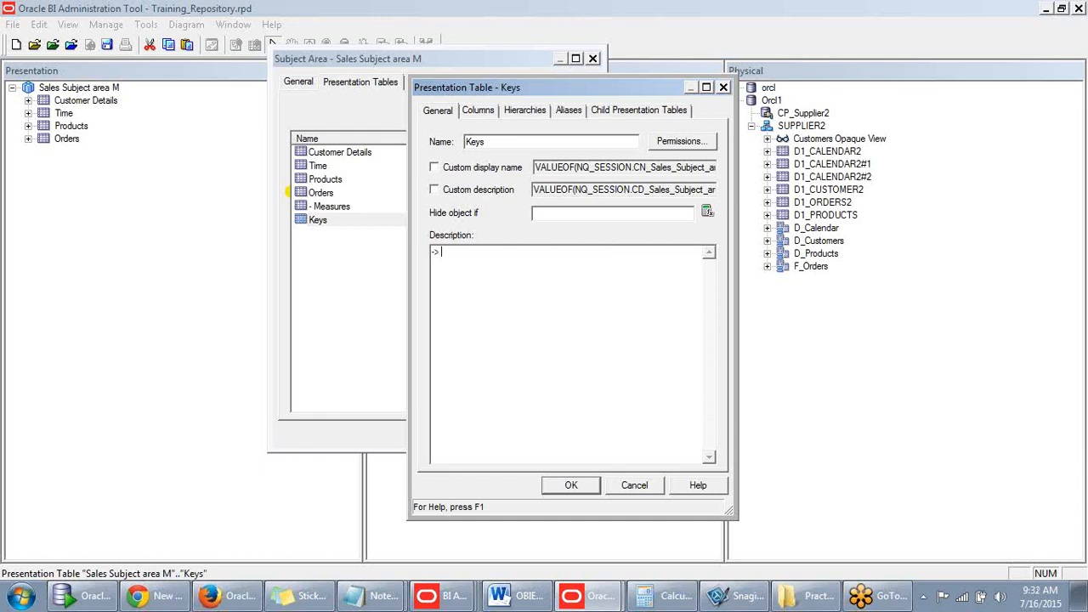
pyautogui.write('th')
pyautogui.write('is table cc')
pyautogui.write('ns a')
pyautogui.write('ll the ')
pyautogui.write('key columns')
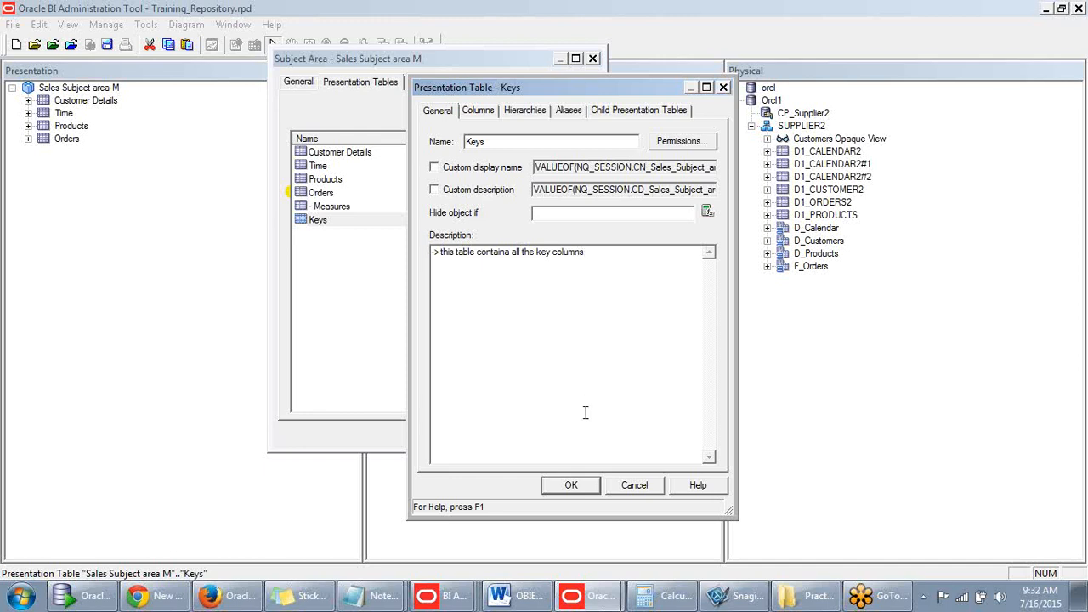
pyautogui.click(563, 486)
pyautogui.click(441, 435)
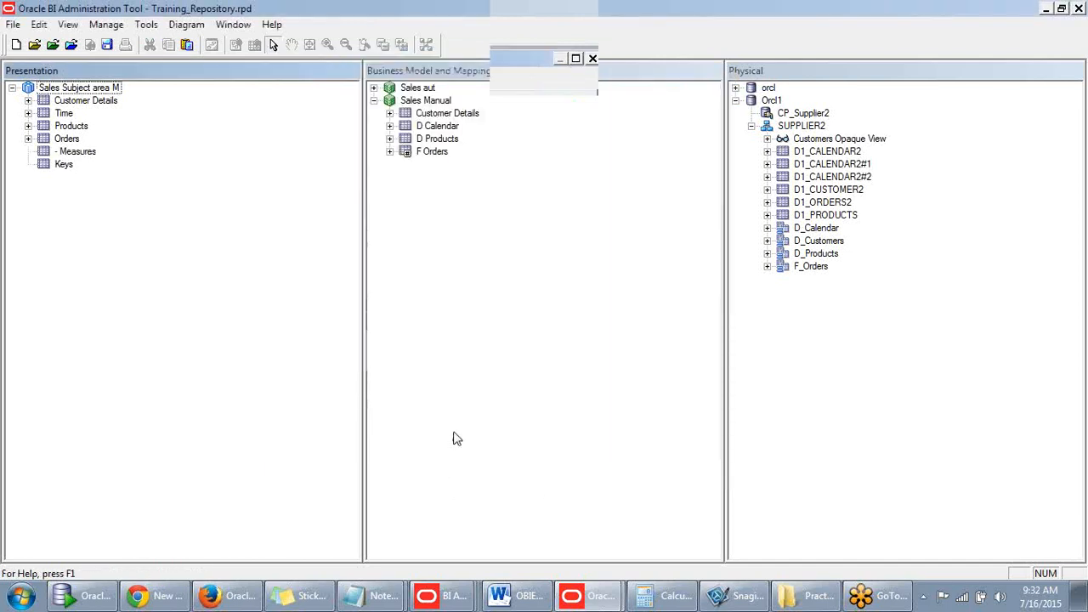
# - Move the Dollars, Unitordd, Unitshpd and Pending Orders columns from the Orders presentation table into the - Measures table
pyautogui.click(75, 164)
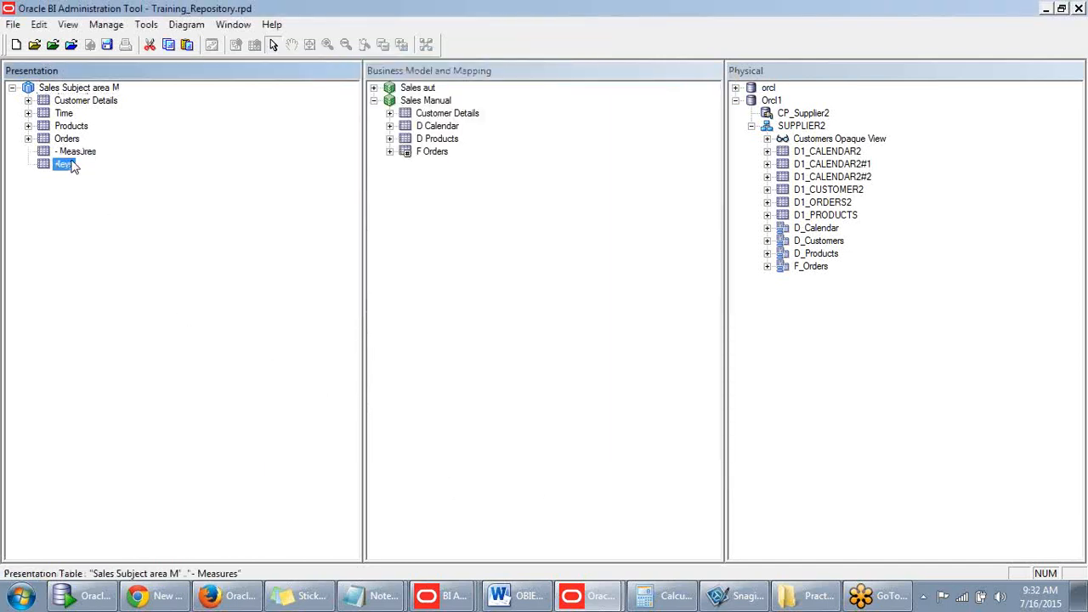
pyautogui.click(68, 140)
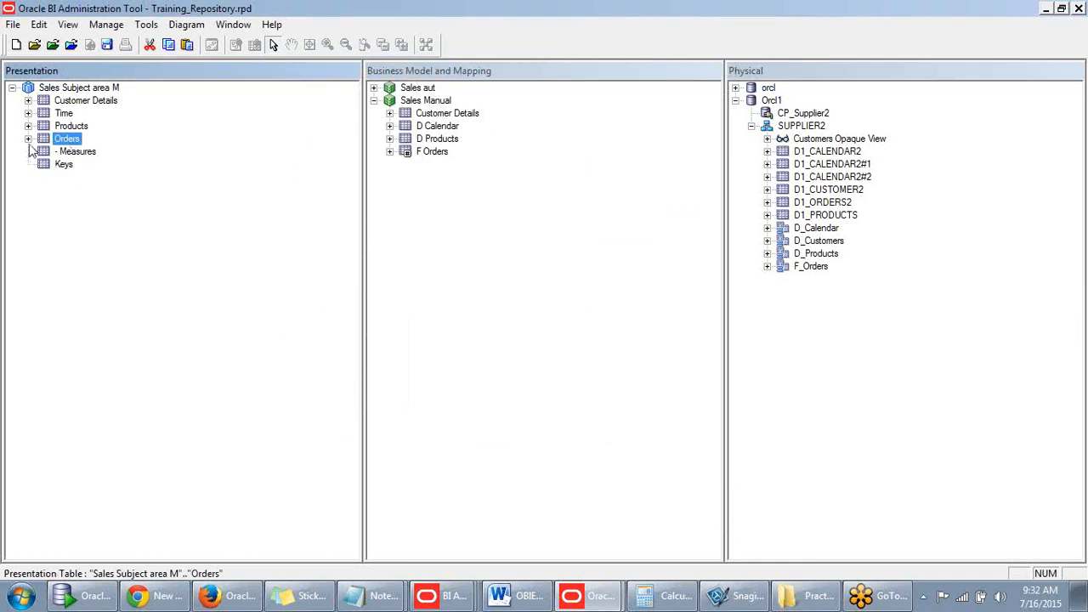
pyautogui.click(28, 139)
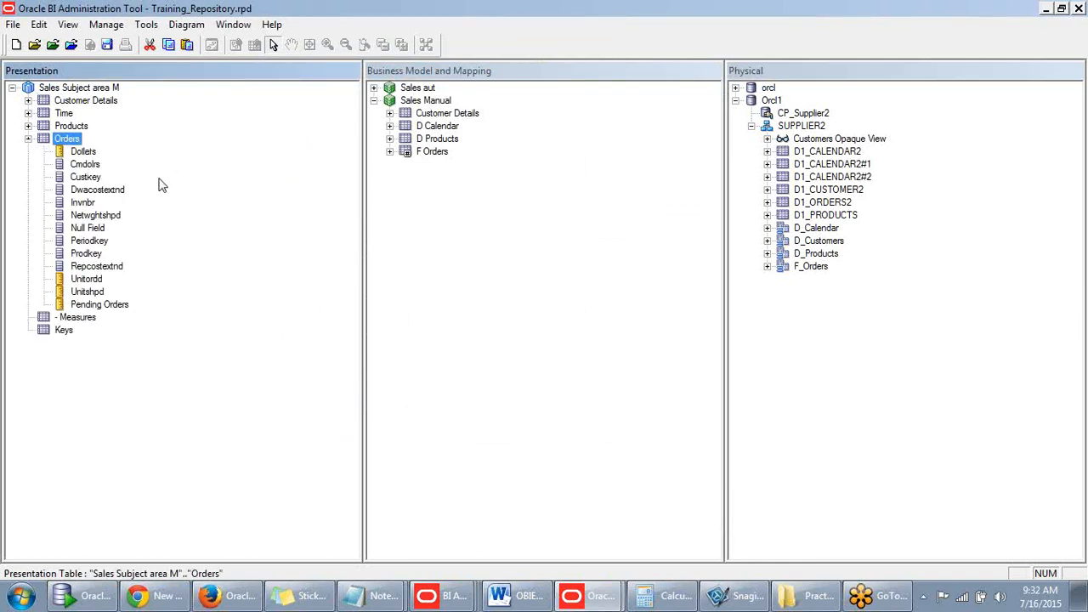
pyautogui.click(82, 154)
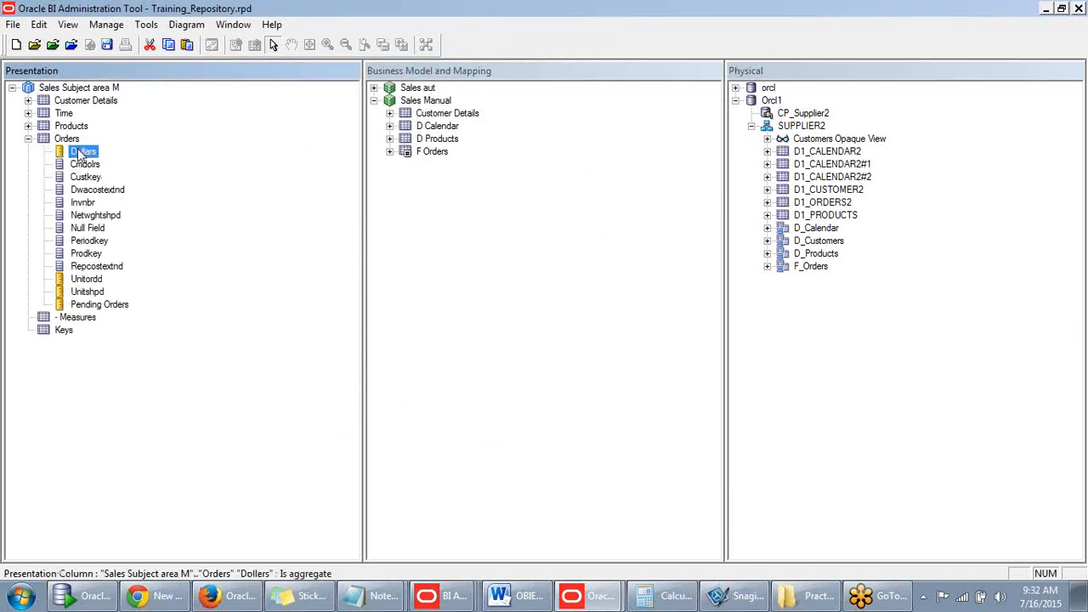
pyautogui.click(92, 279)
pyautogui.keyDown('shift'); pyautogui.click(94, 306); pyautogui.keyUp('shift')
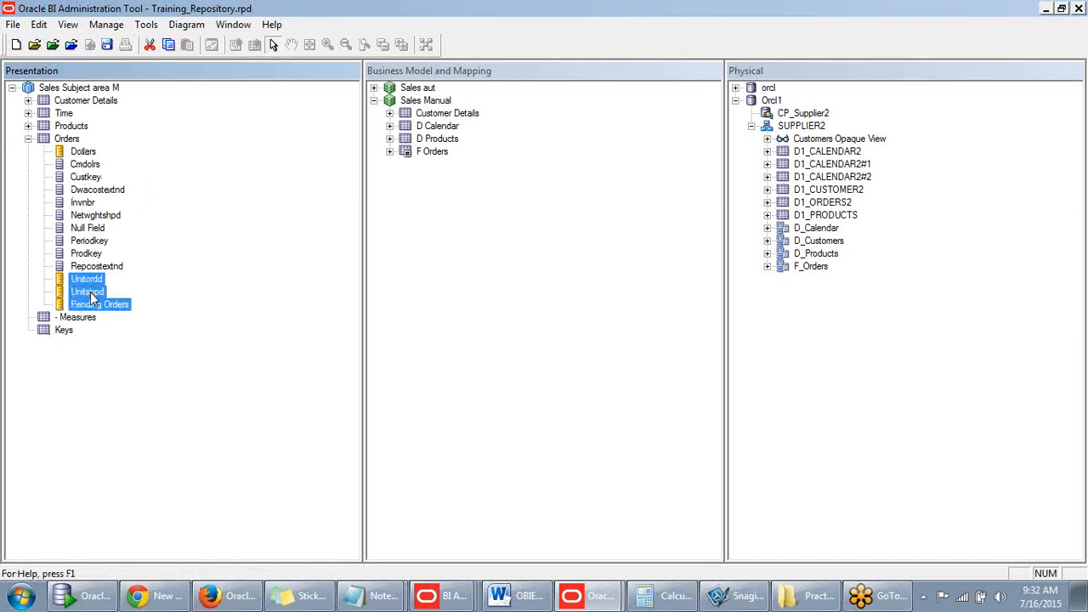
pyautogui.keyDown('ctrl'); pyautogui.click(82, 153); pyautogui.keyUp('ctrl')
pyautogui.moveTo(85, 309); pyautogui.dragTo(90, 316)
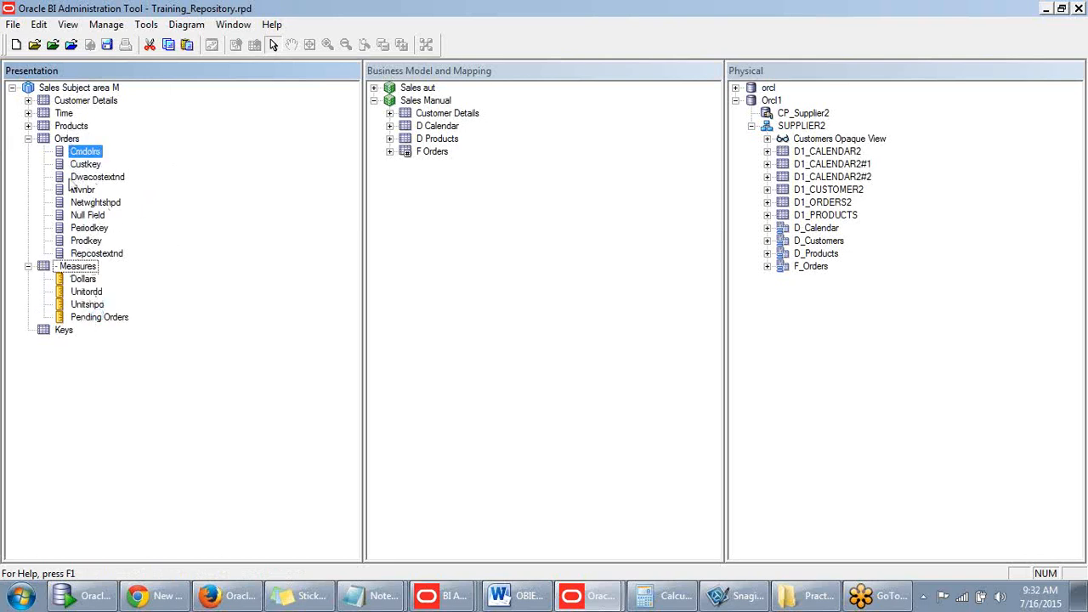
# - Move the remaining Orders columns, from Cmdolrs through Repcostextnd, into the Keys presentation table
pyautogui.moveTo(84, 253); pyautogui.dragTo(94, 151)
pyautogui.keyDown('shift'); pyautogui.click(100, 255); pyautogui.keyUp('shift')
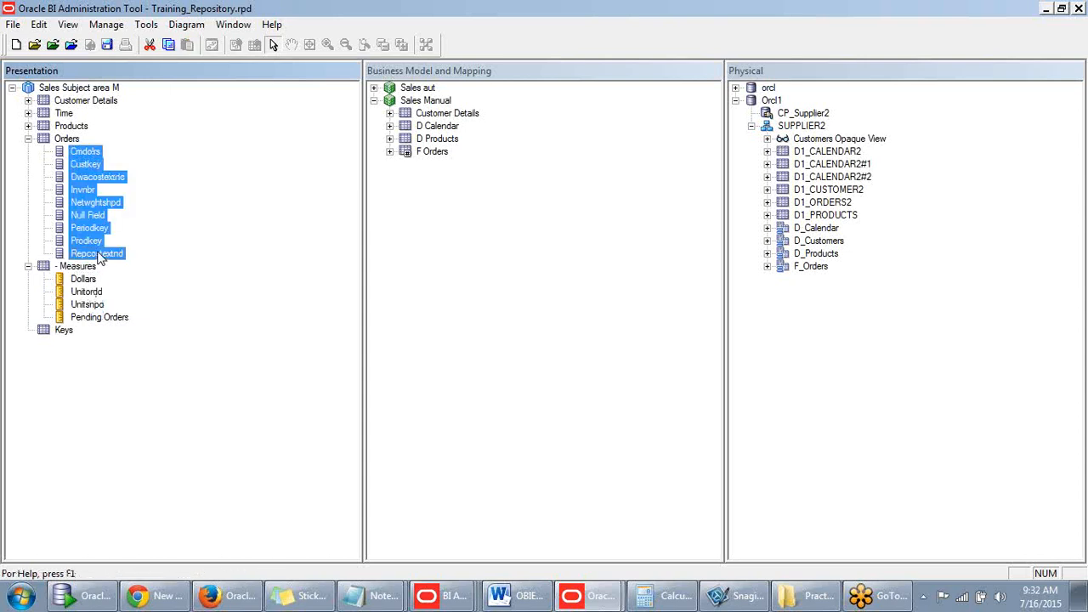
pyautogui.moveTo(99, 261); pyautogui.dragTo(73, 340)
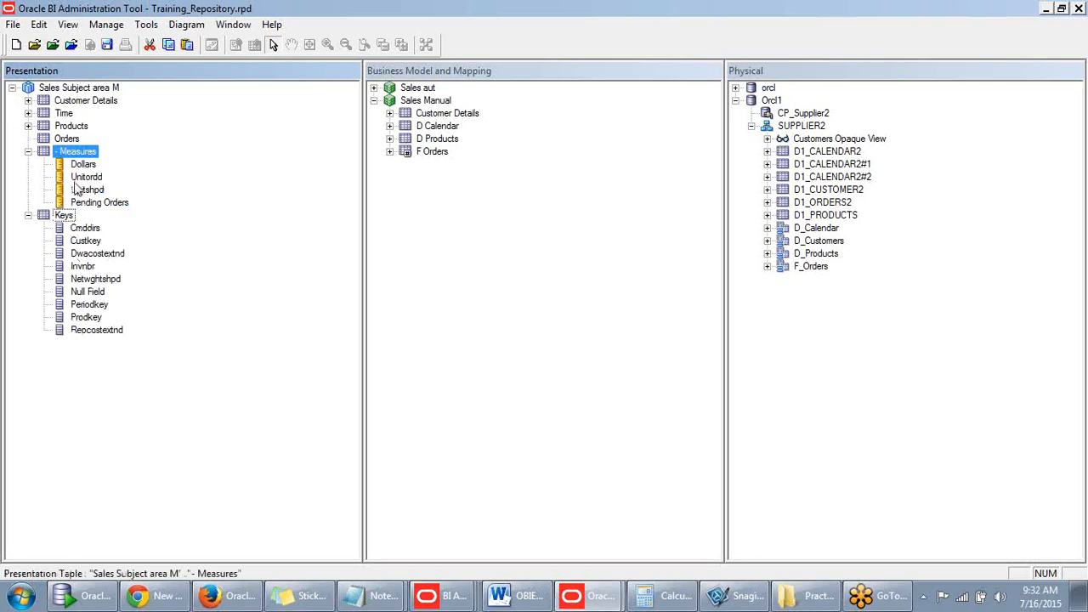
# - Collapse and re-expand the - Measures and Keys presentation tables to review their columns beneath Orders
pyautogui.click(60, 139)
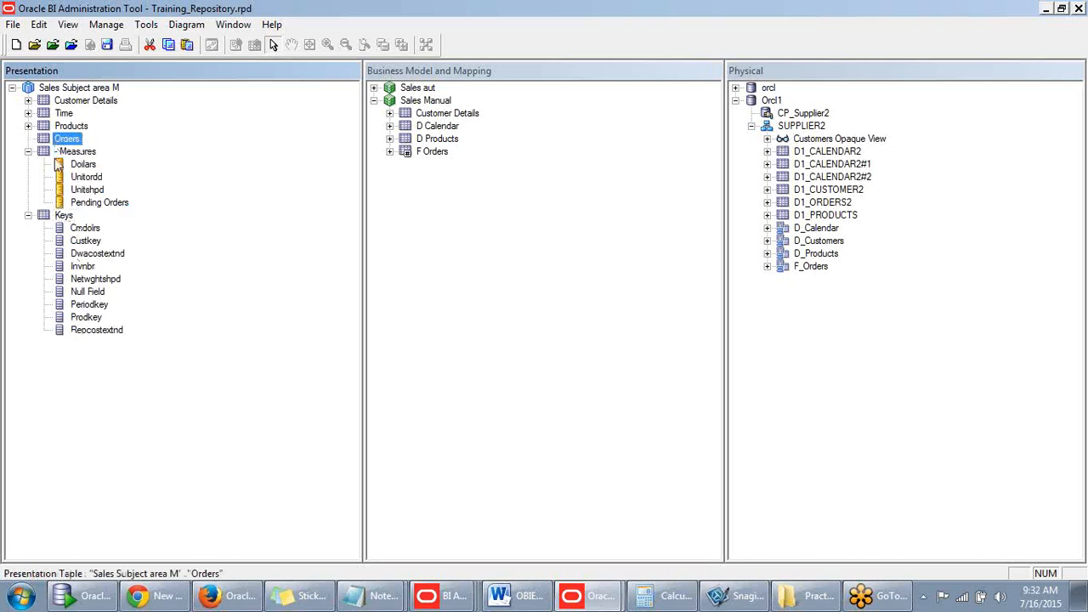
pyautogui.click(28, 152)
pyautogui.click(28, 164)
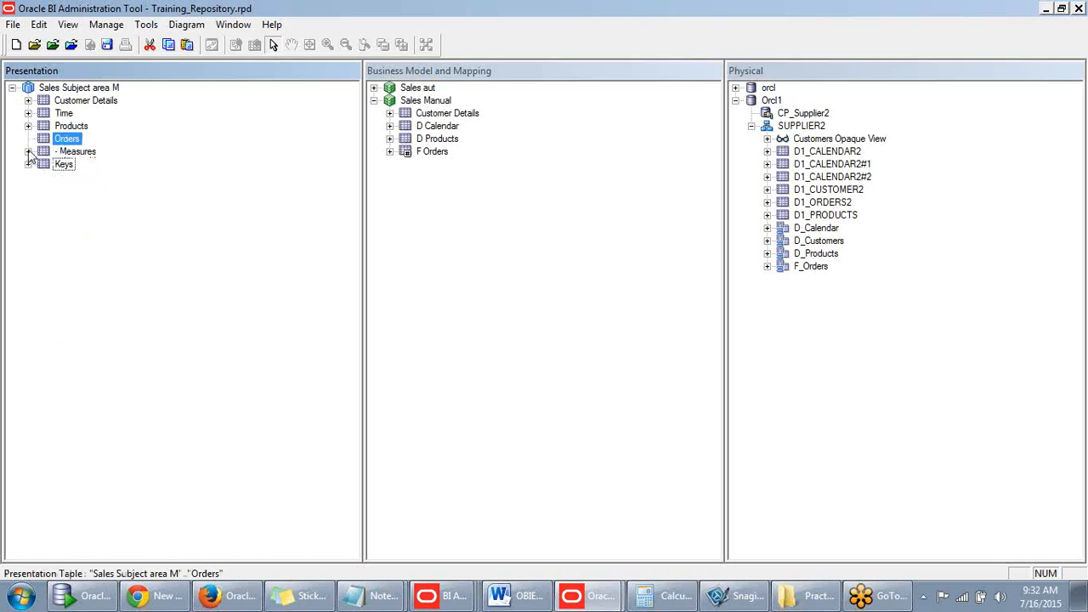
pyautogui.click(28, 152)
pyautogui.click(28, 217)
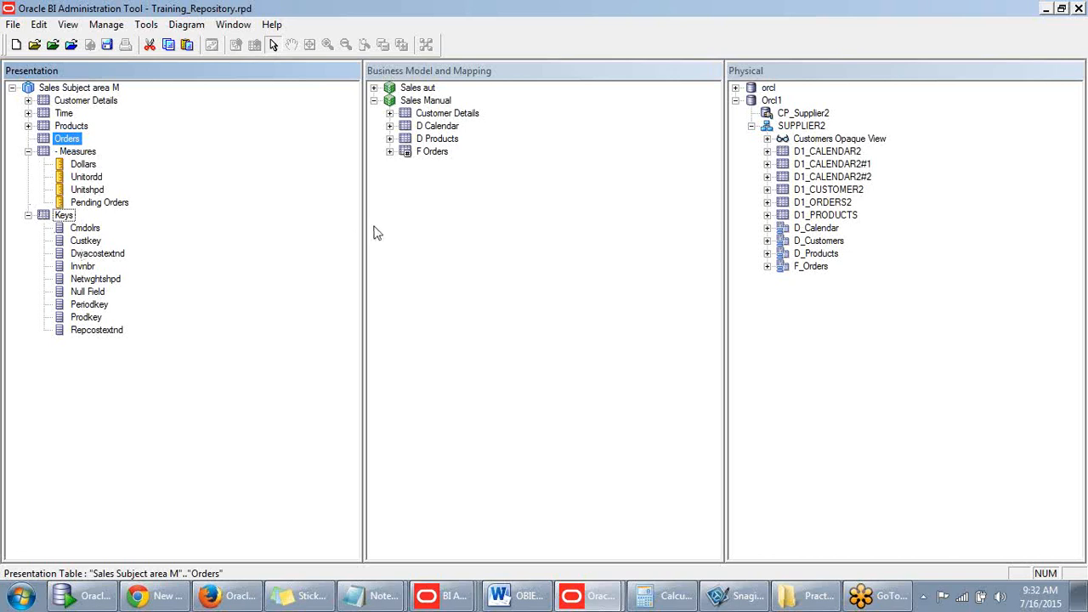
# - Switch to Oracle BI Answers in Firefox and examine the Measures and Key Columns folders nested under D1_ORDERS2, then return to the Administration Tool
pyautogui.click(238, 599)
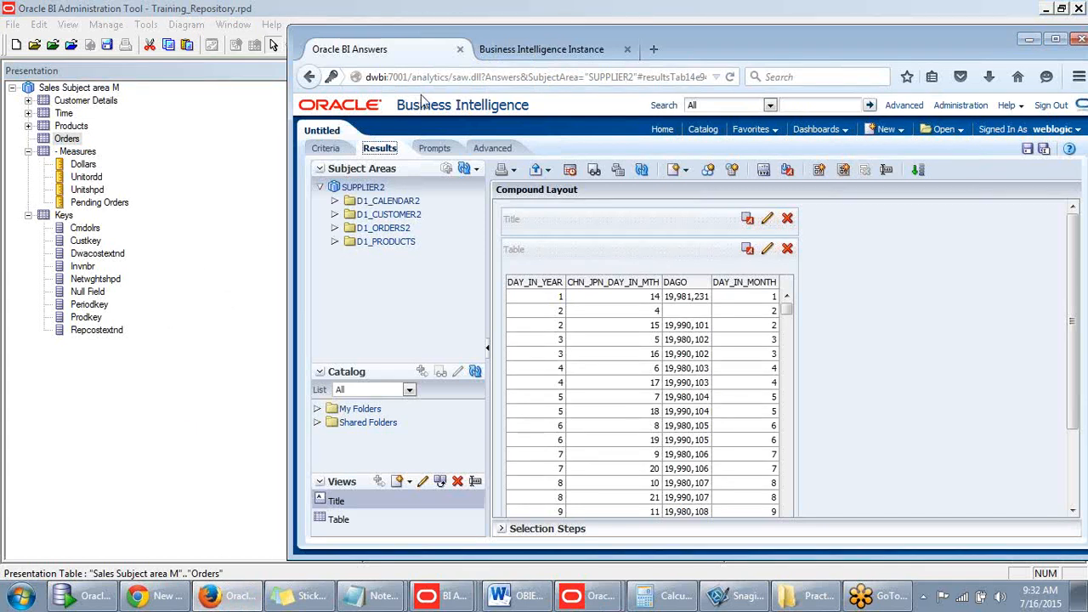
pyautogui.moveTo(760, 43); pyautogui.dragTo(759, 41)
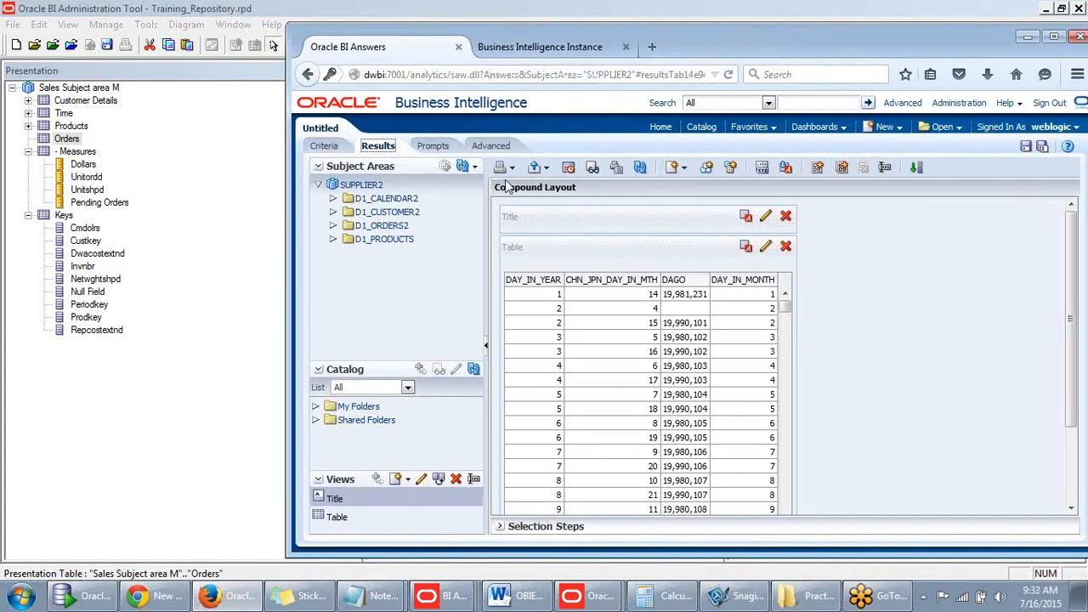
pyautogui.click(333, 226)
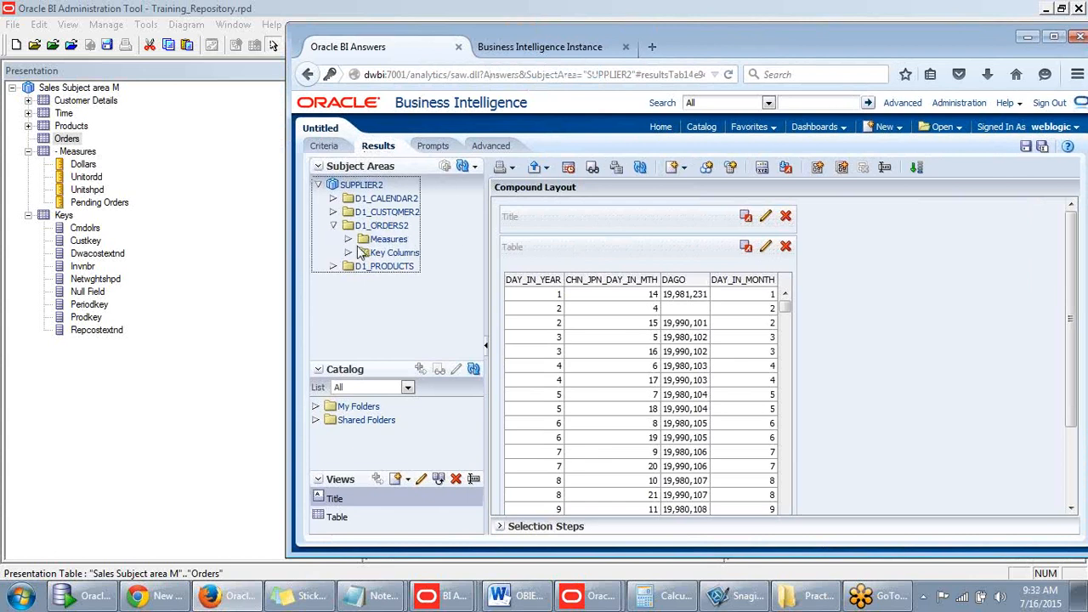
pyautogui.click(349, 240)
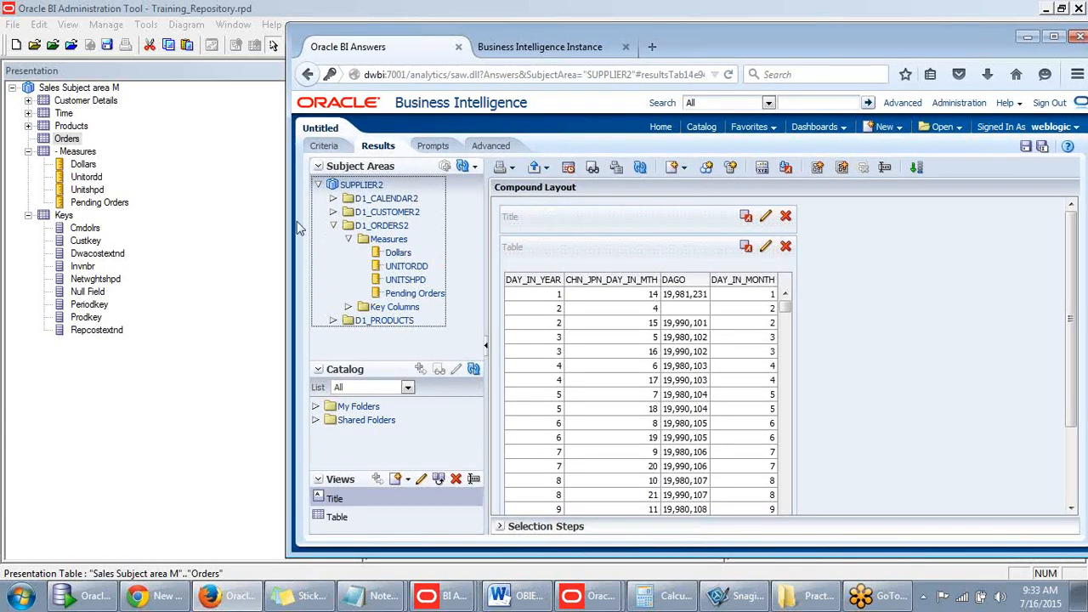
pyautogui.click(348, 307)
pyautogui.scroll(-3, 392, 298)
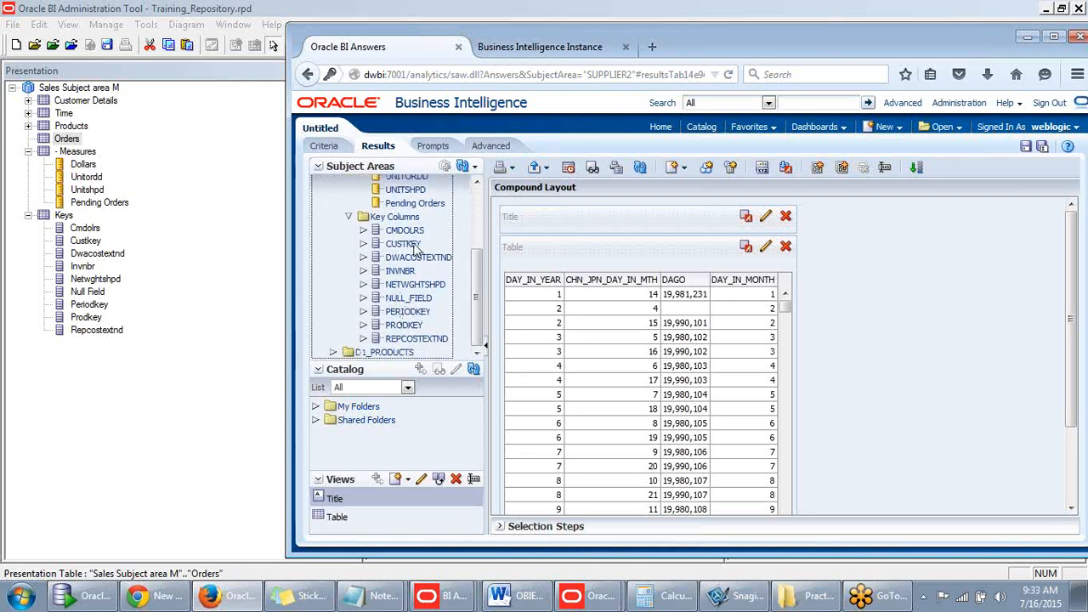
pyautogui.scroll(3, 415, 246)
pyautogui.scroll(-3, 405, 313)
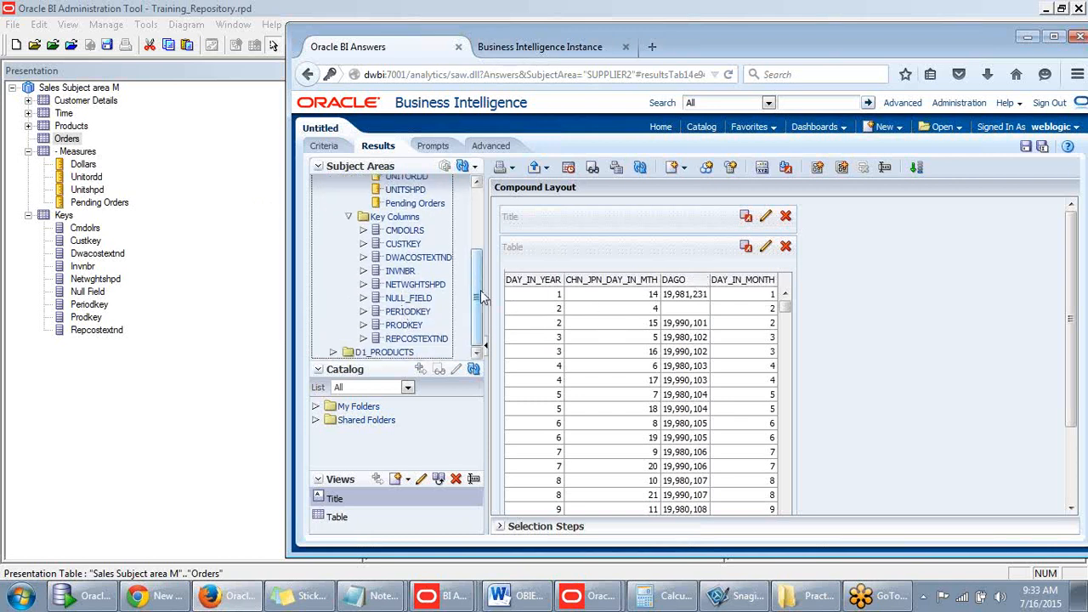
pyautogui.moveTo(482, 297); pyautogui.dragTo(486, 204)
pyautogui.moveTo(976, 39); pyautogui.dragTo(856, 56)
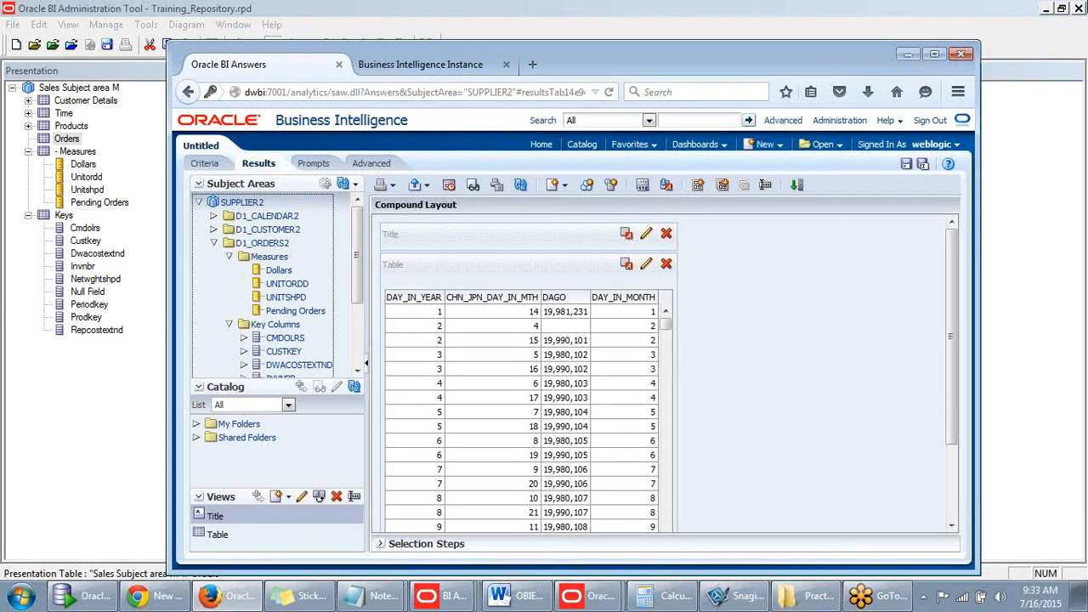
pyautogui.click(906, 55)
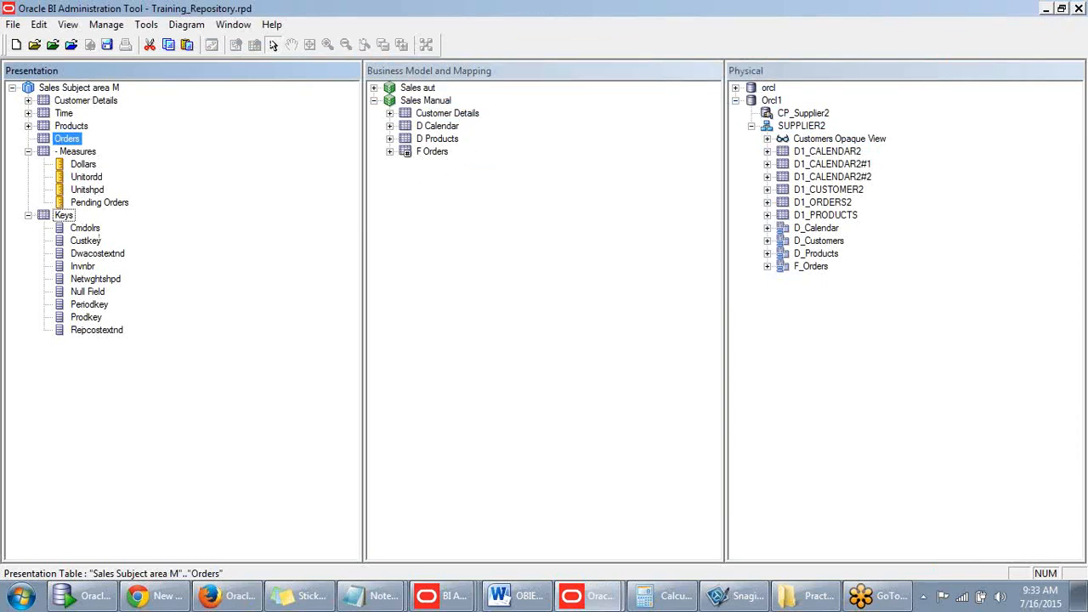
# - Collapse the Keys and - Measures tables in the presentation layer and clear the selection
pyautogui.click(28, 215)
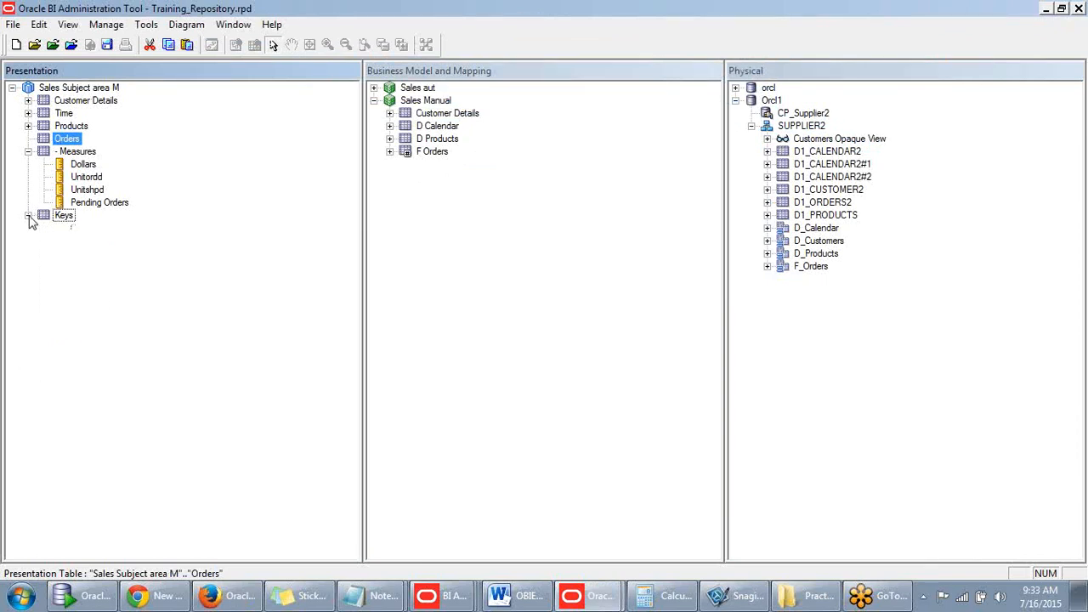
pyautogui.click(28, 151)
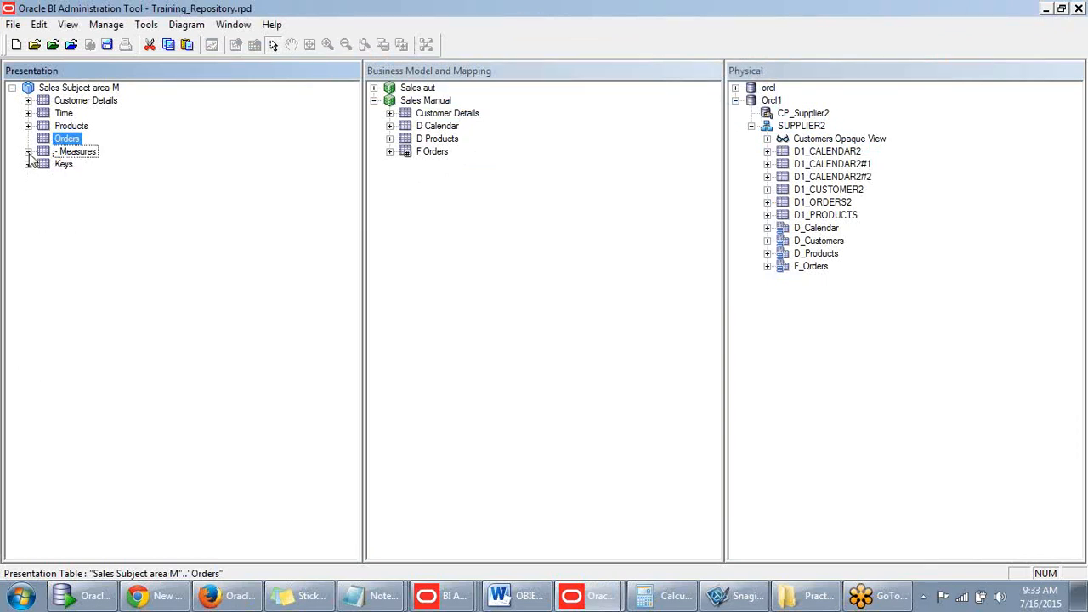
pyautogui.click(132, 197)
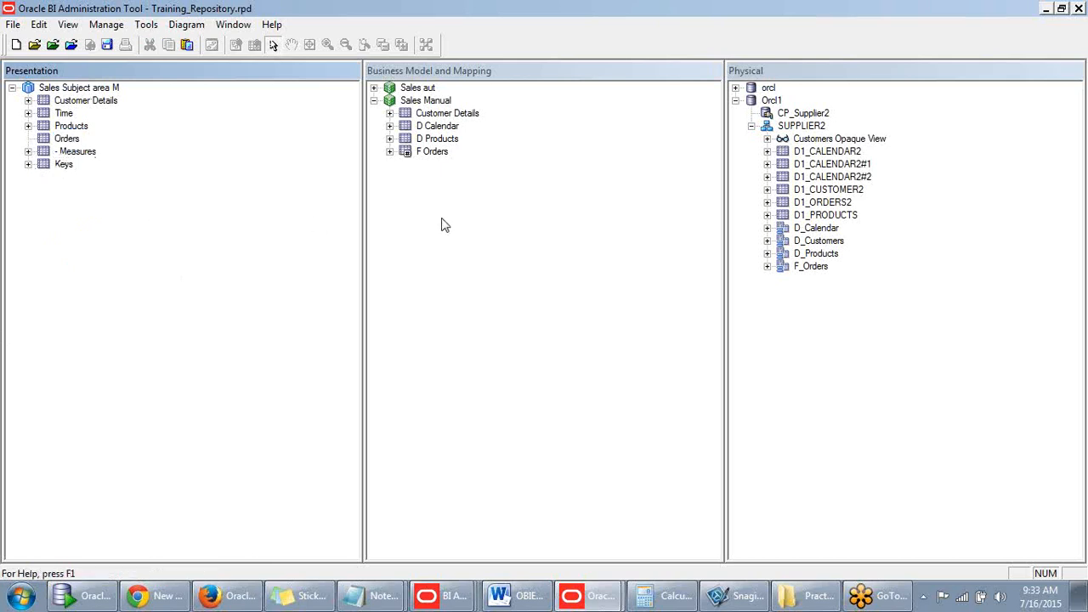
# - Switch to the untitled Notepad notes, highlight the line "4. Hierarchy Object" for review, and minimize the notes
pyautogui.click(365, 599)
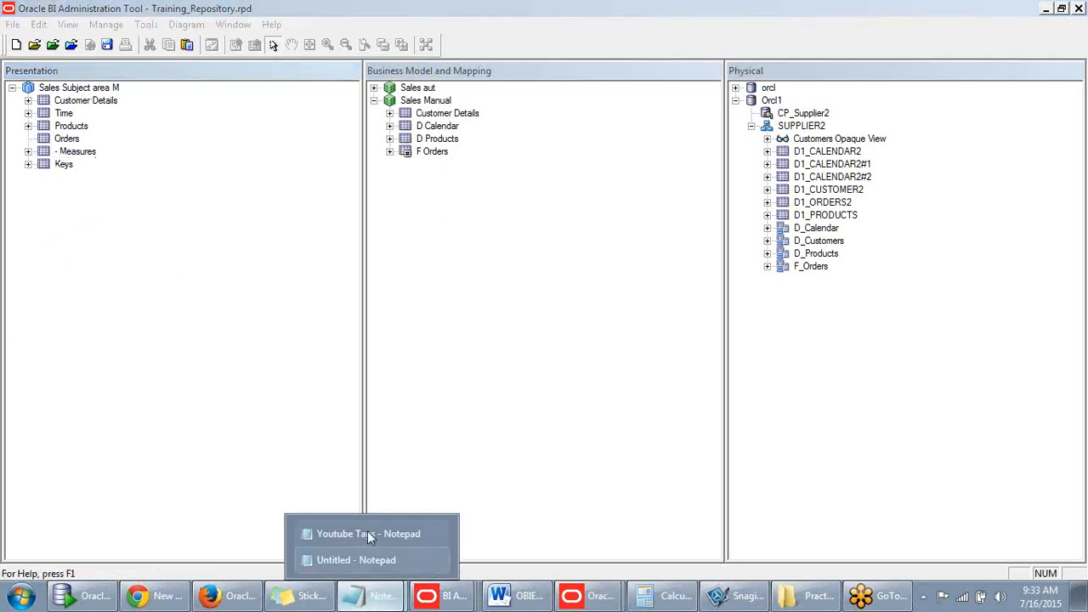
pyautogui.click(362, 559)
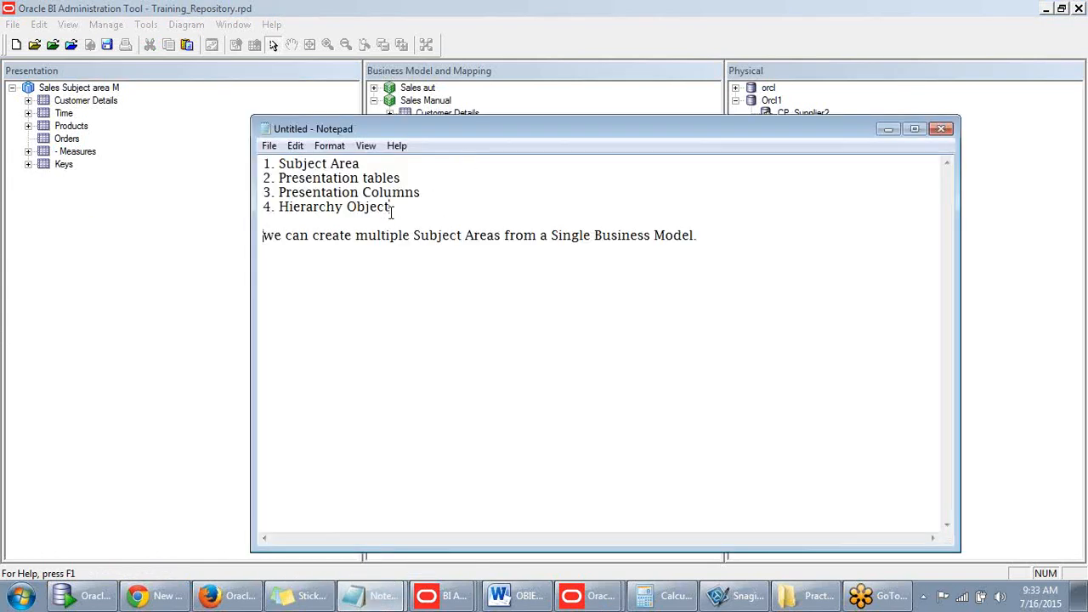
pyautogui.moveTo(390, 207); pyautogui.dragTo(263, 207)
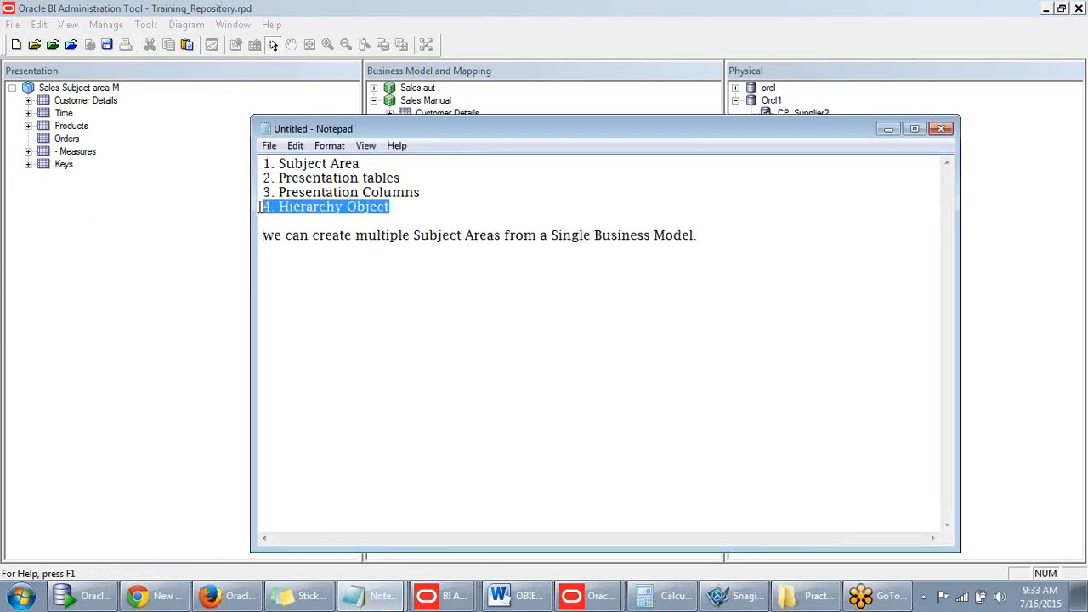
pyautogui.moveTo(717, 134); pyautogui.dragTo(676, 138)
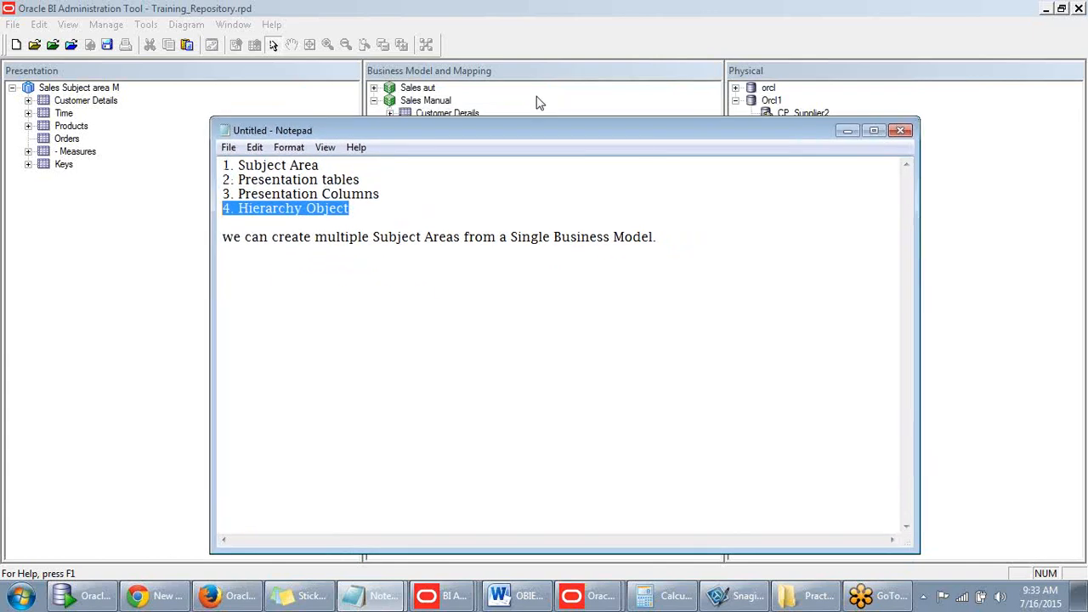
pyautogui.click(848, 134)
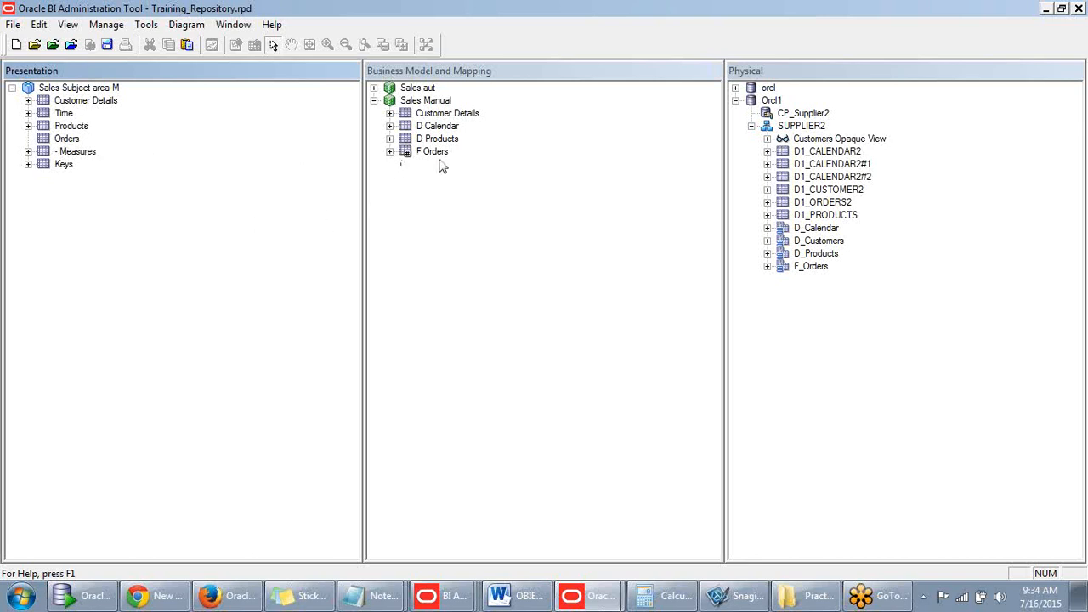
# - Review the presentation tables and aliases in the properties of Sales Subject area M, and close them
pyautogui.click(451, 70)
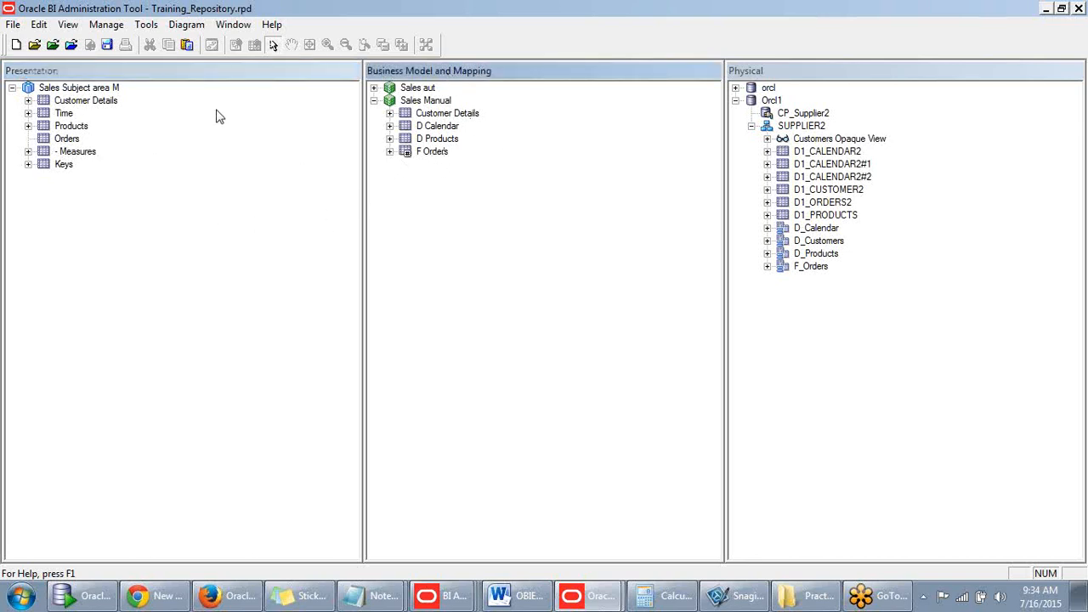
pyautogui.click(196, 77)
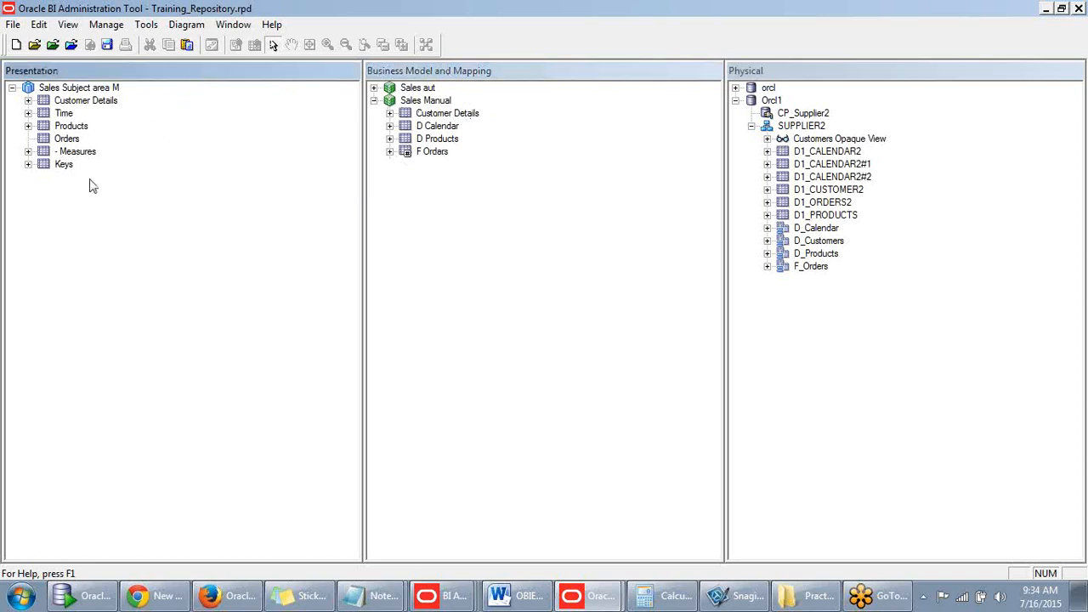
pyautogui.doubleClick(83, 90)
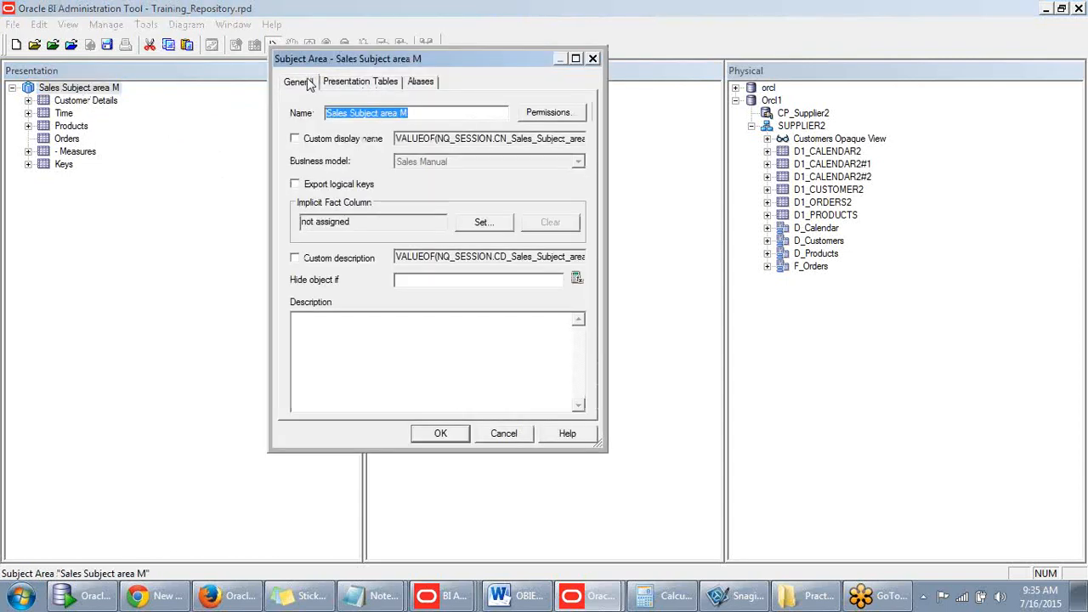
pyautogui.click(371, 83)
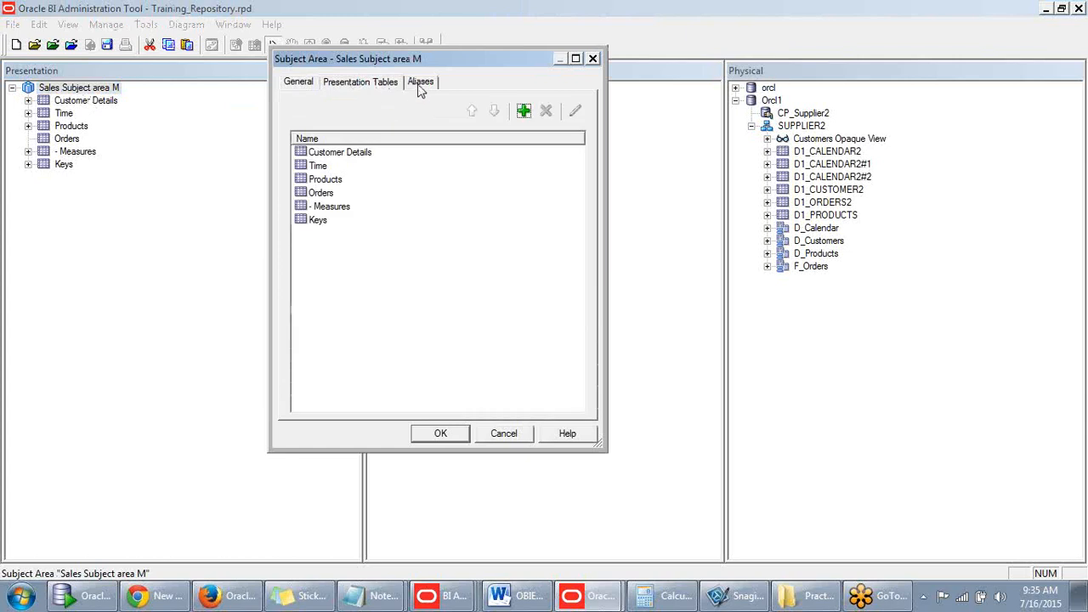
pyautogui.click(419, 83)
pyautogui.click(593, 57)
# - Open the properties of the Customer Details presentation table and skim its columns, hierarchies, aliases and general settings
pyautogui.click(101, 103)
pyautogui.doubleClick(101, 102)
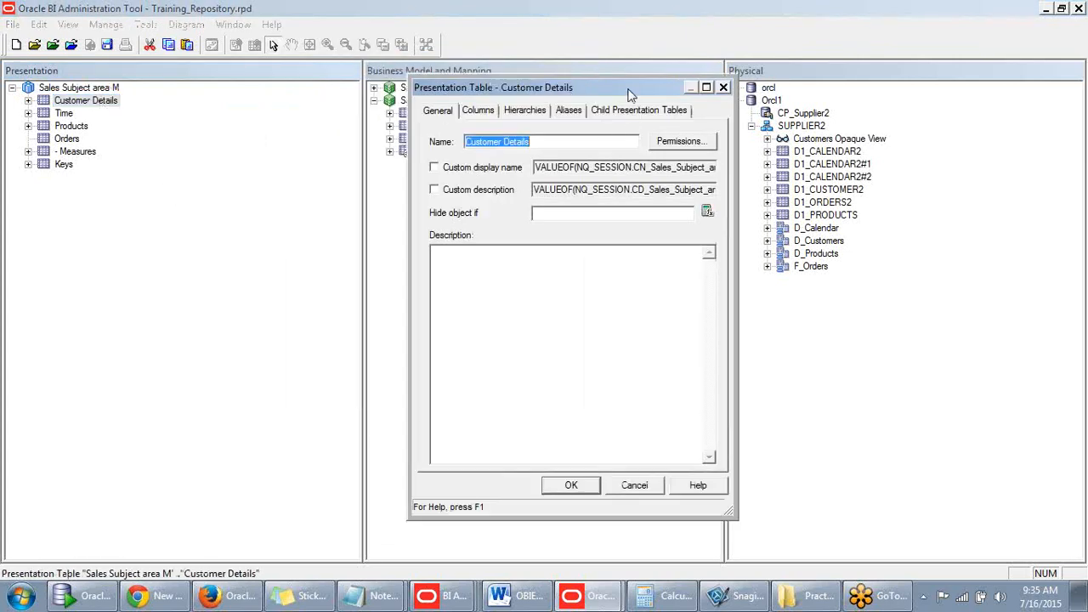
pyautogui.moveTo(605, 91); pyautogui.dragTo(406, 152)
pyautogui.click(286, 179)
pyautogui.click(315, 178)
pyautogui.click(365, 180)
pyautogui.click(255, 180)
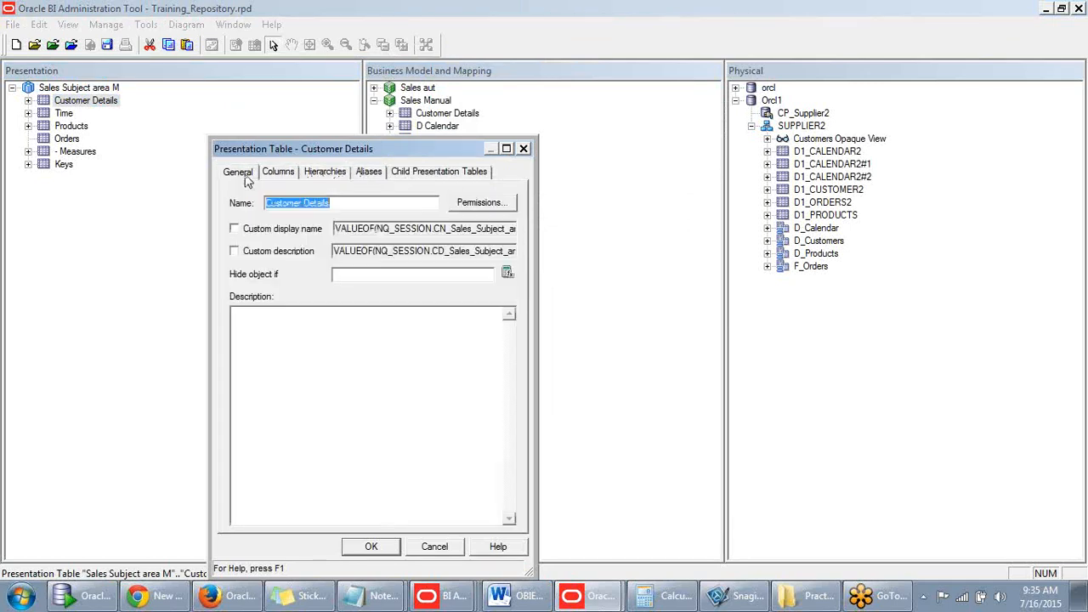
# - Examine the hierarchies, columns, aliases and child presentation tables of Customer Details, and close its properties
pyautogui.click(328, 177)
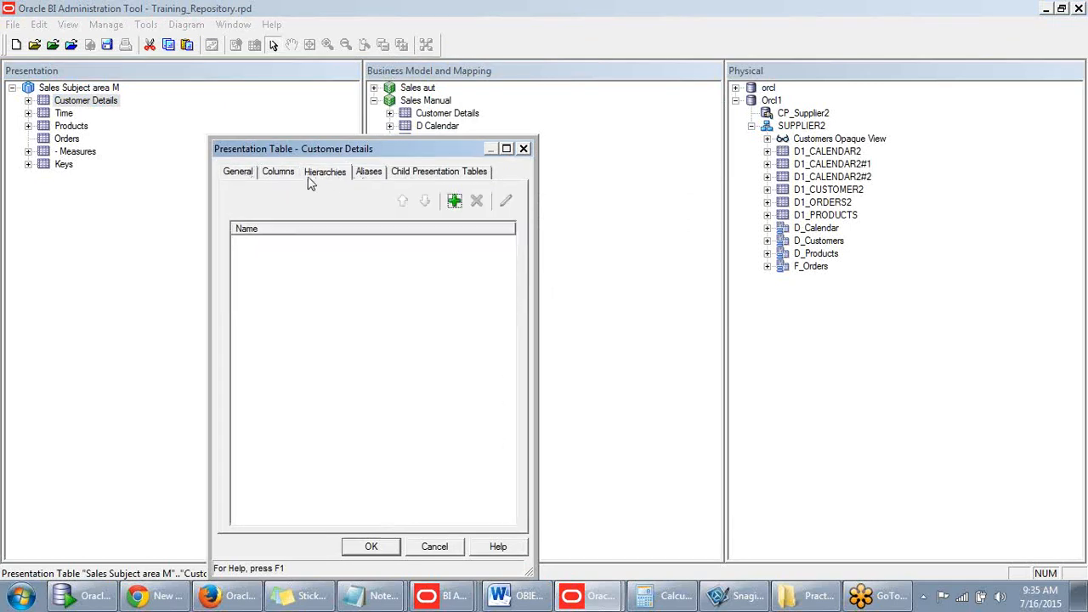
pyautogui.click(287, 179)
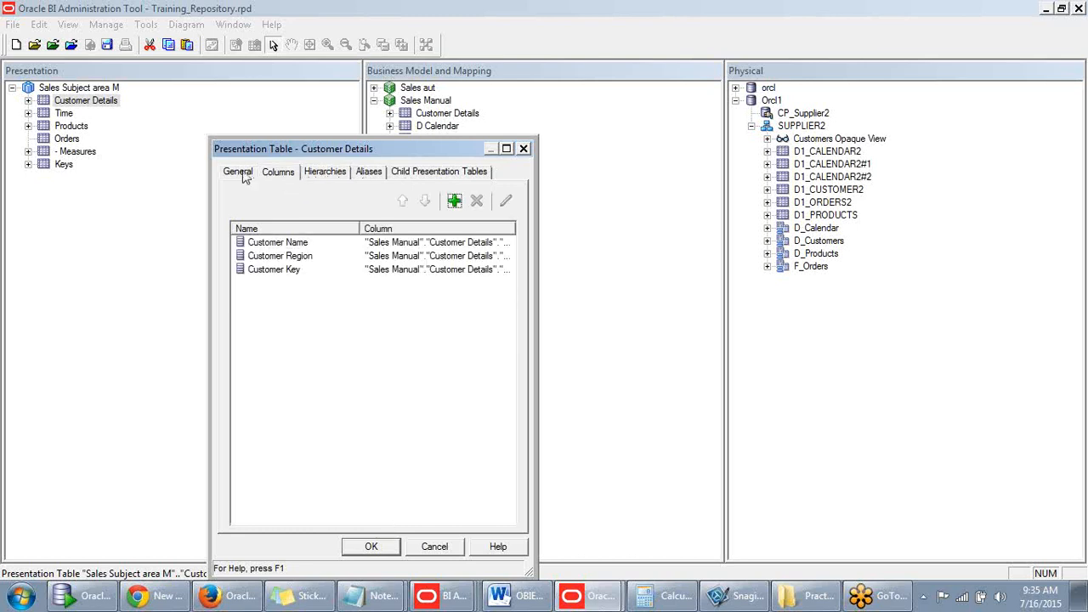
pyautogui.click(244, 173)
pyautogui.click(270, 175)
pyautogui.click(327, 174)
pyautogui.moveTo(415, 151); pyautogui.dragTo(344, 116)
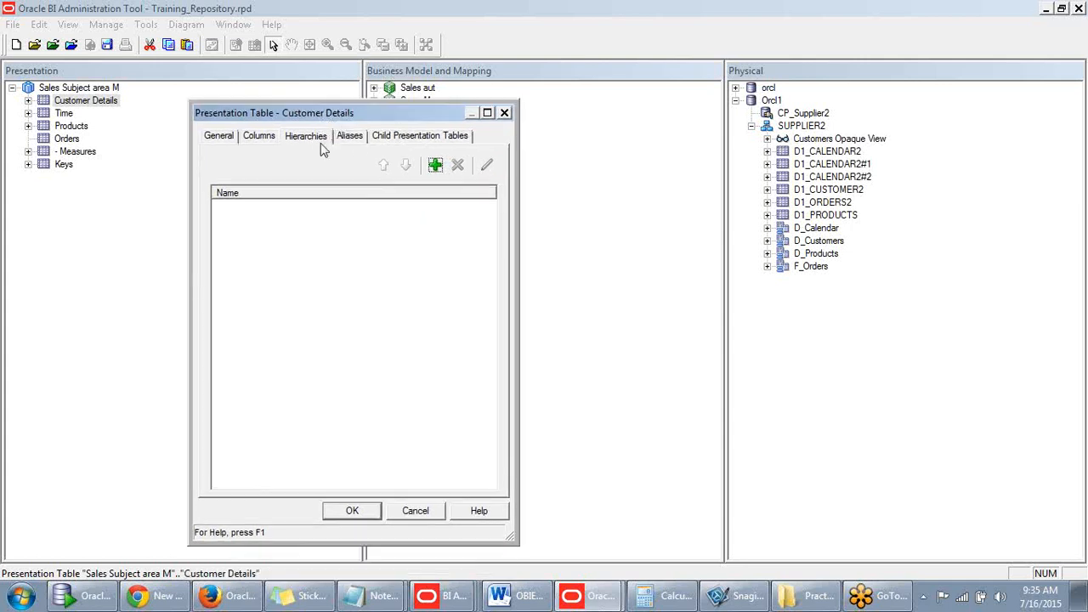
pyautogui.click(353, 136)
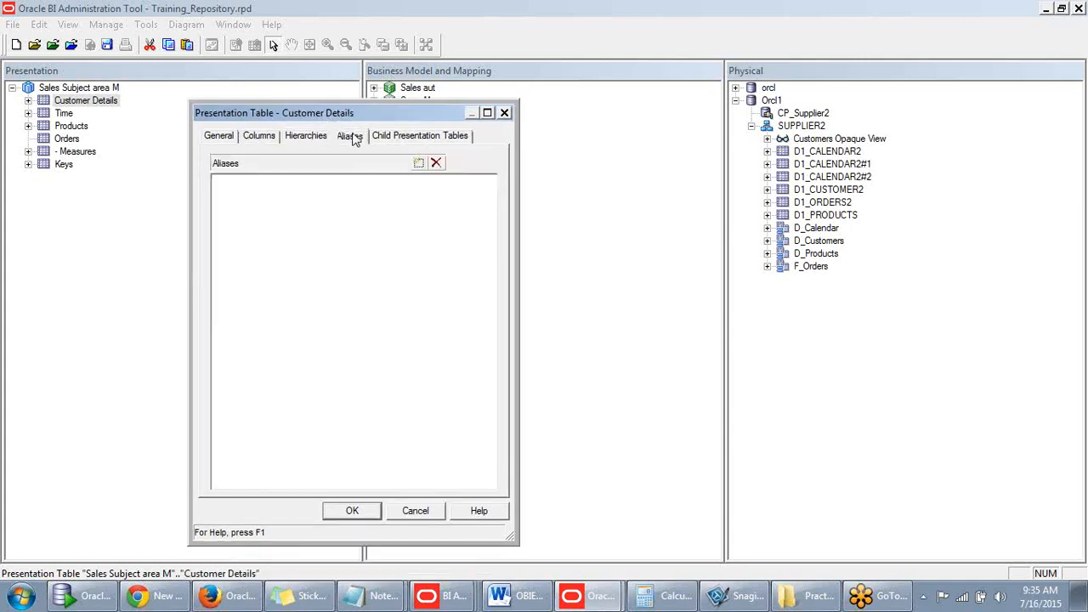
pyautogui.click(400, 138)
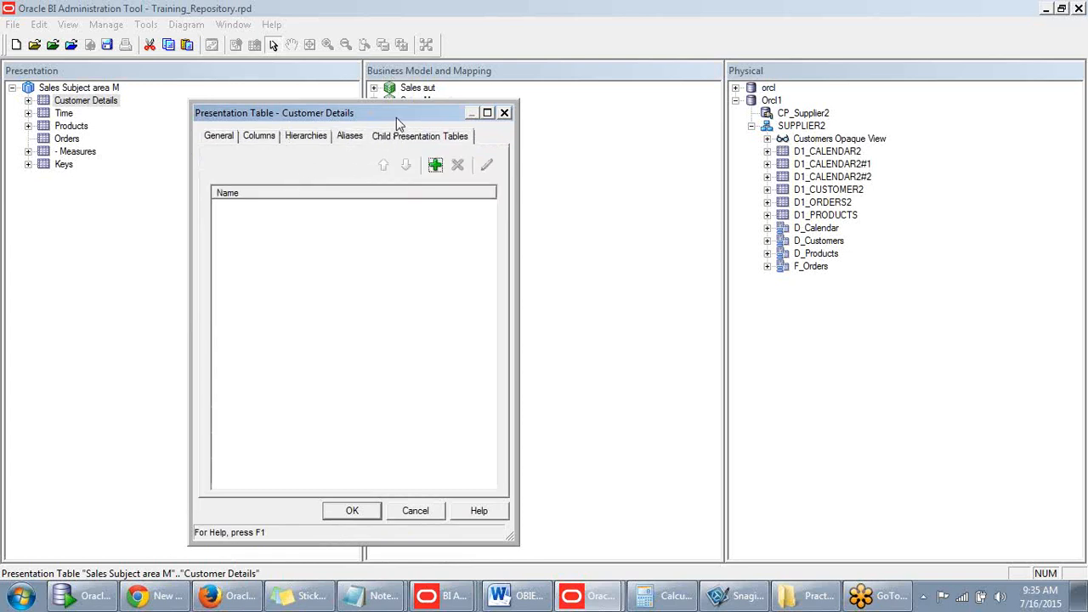
pyautogui.moveTo(396, 119); pyautogui.dragTo(427, 127)
pyautogui.click(536, 122)
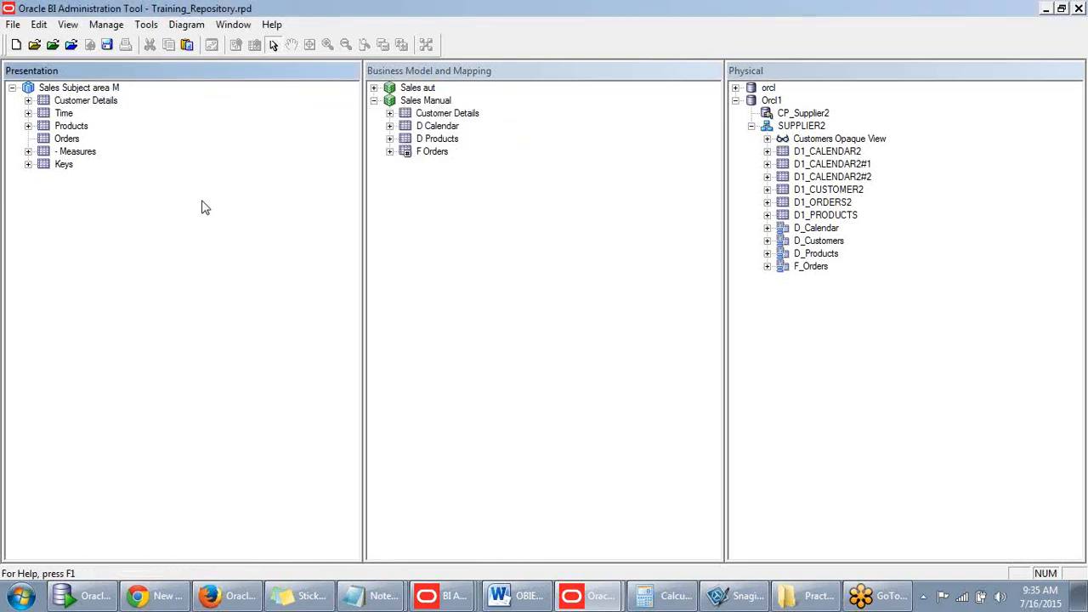
# - Look over the commands available for the Products presentation table and for Sales Subject area M without running any
pyautogui.rightClick(47, 128)
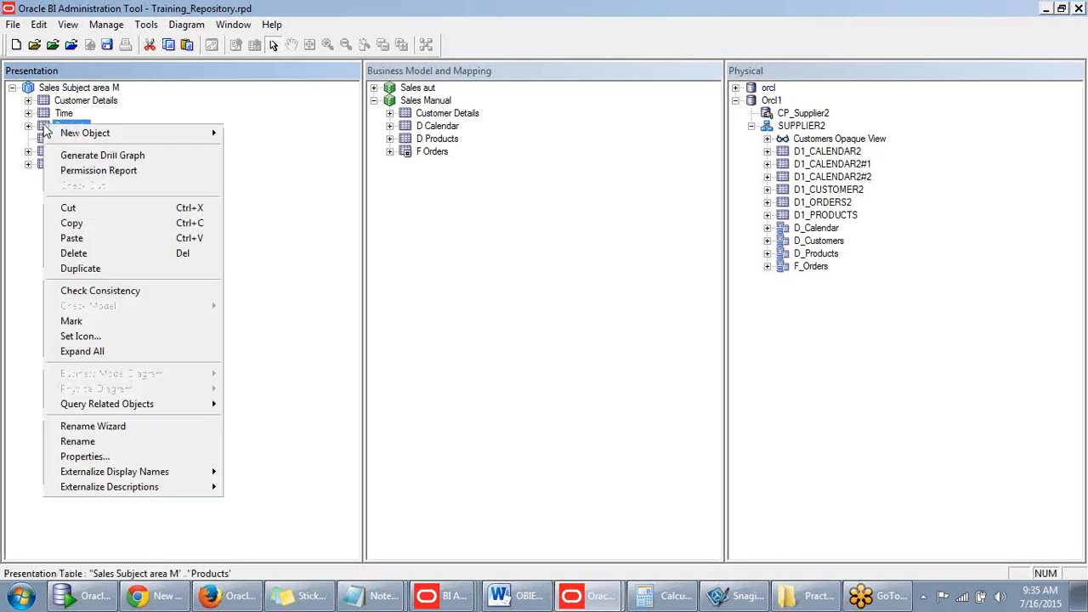
pyautogui.click(264, 147)
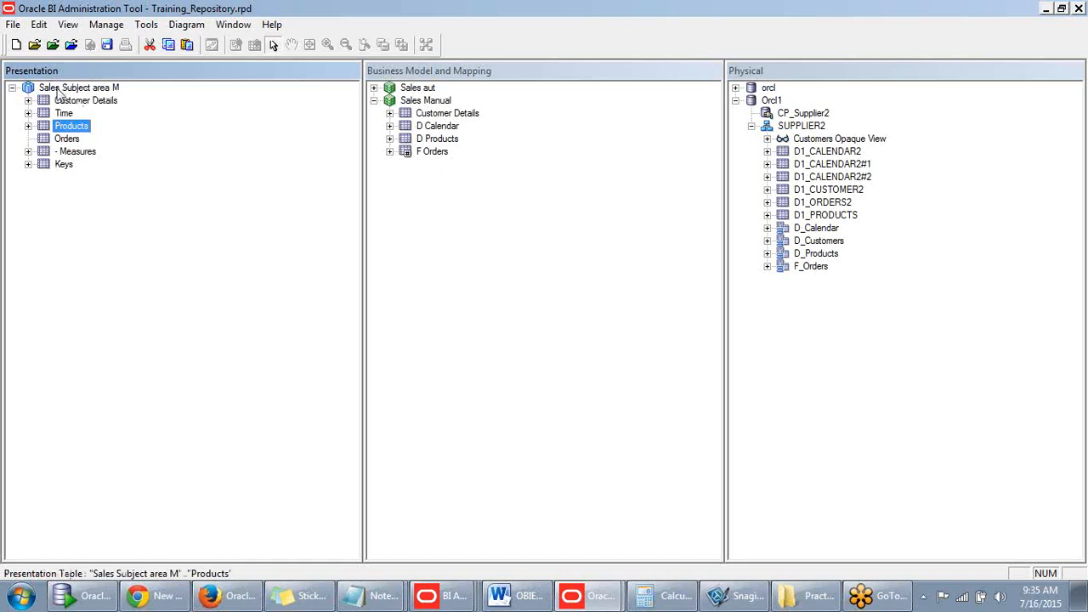
pyautogui.rightClick(58, 94)
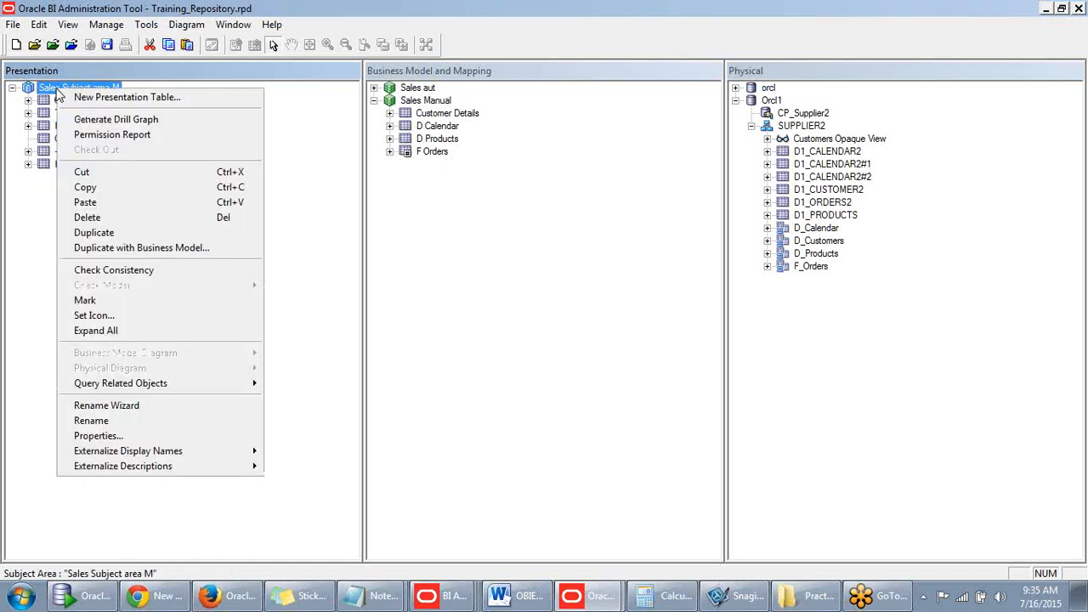
pyautogui.click(290, 109)
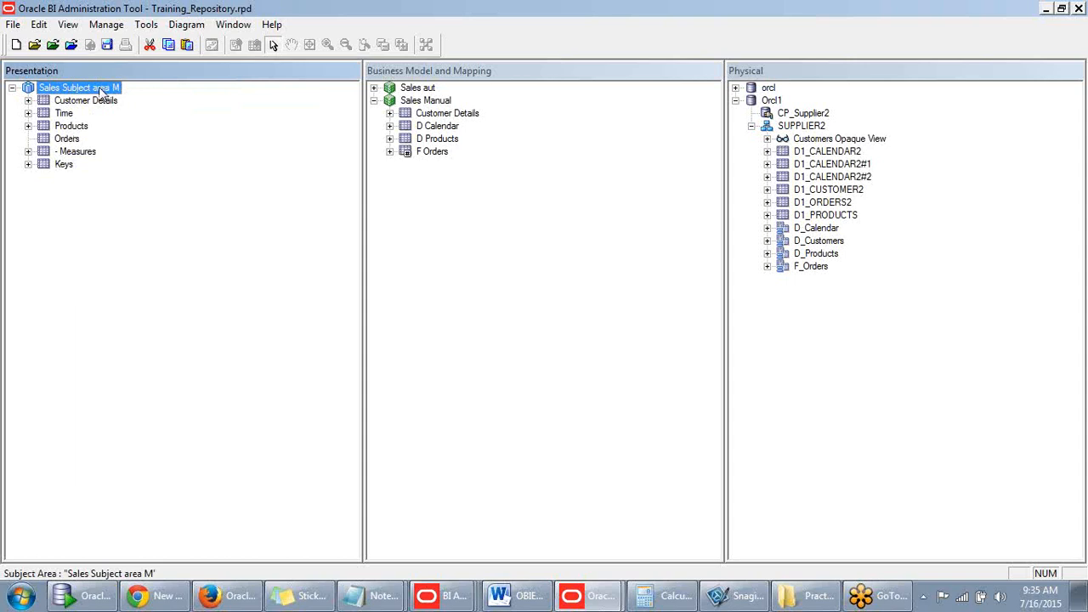
# - Open the general properties of Sales Subject area M and review its permissions for users and application roles
pyautogui.doubleClick(100, 93)
pyautogui.click(298, 81)
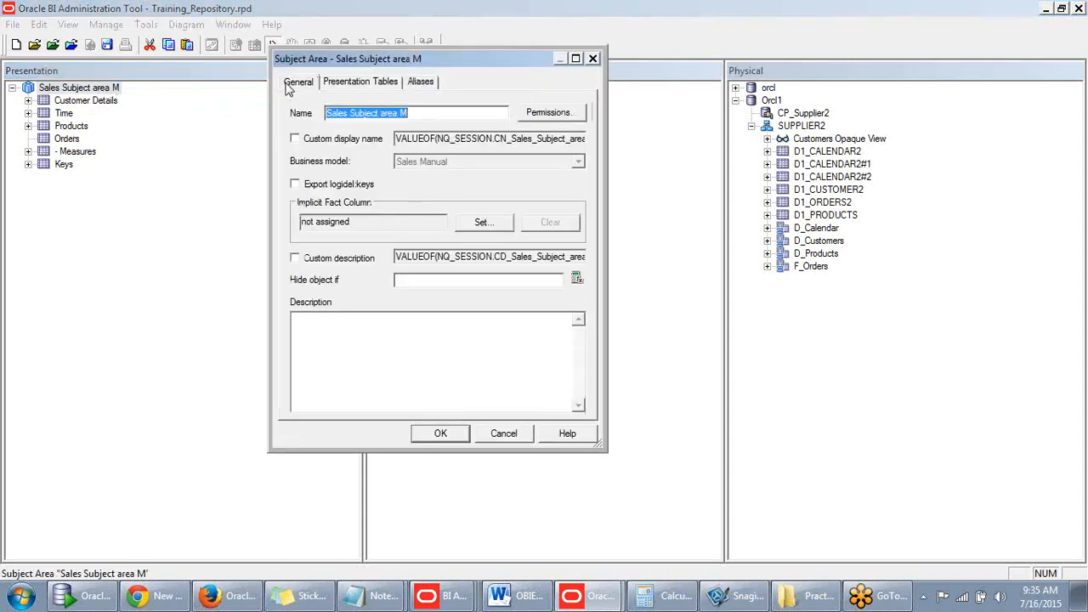
pyautogui.click(546, 116)
pyautogui.moveTo(564, 189); pyautogui.dragTo(456, 209)
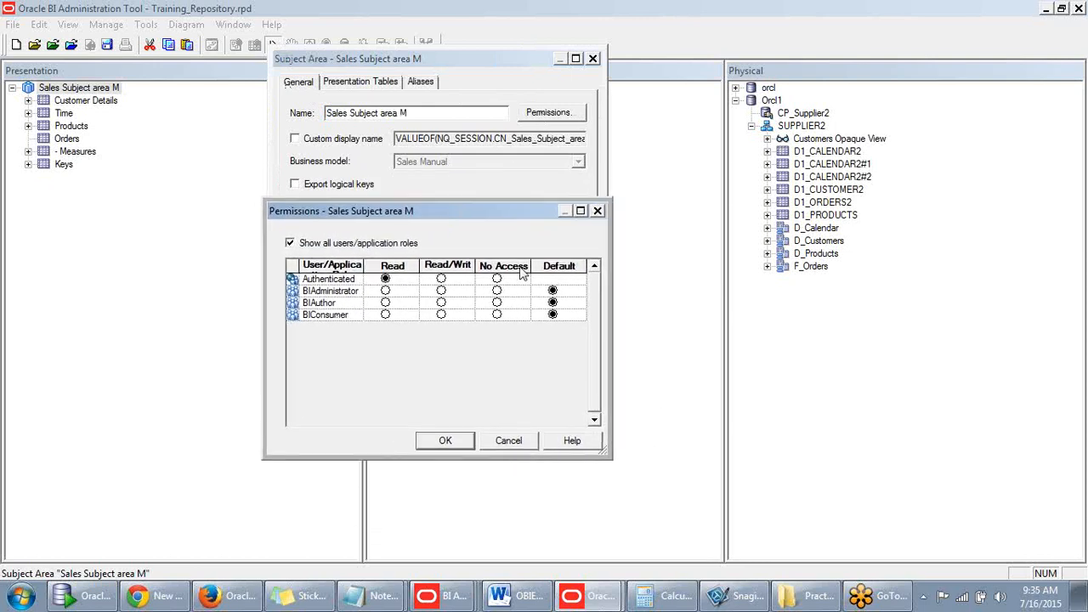
pyautogui.click(598, 212)
# - Compare the subject area's presentation table list with its aliases, and close the properties
pyautogui.click(366, 81)
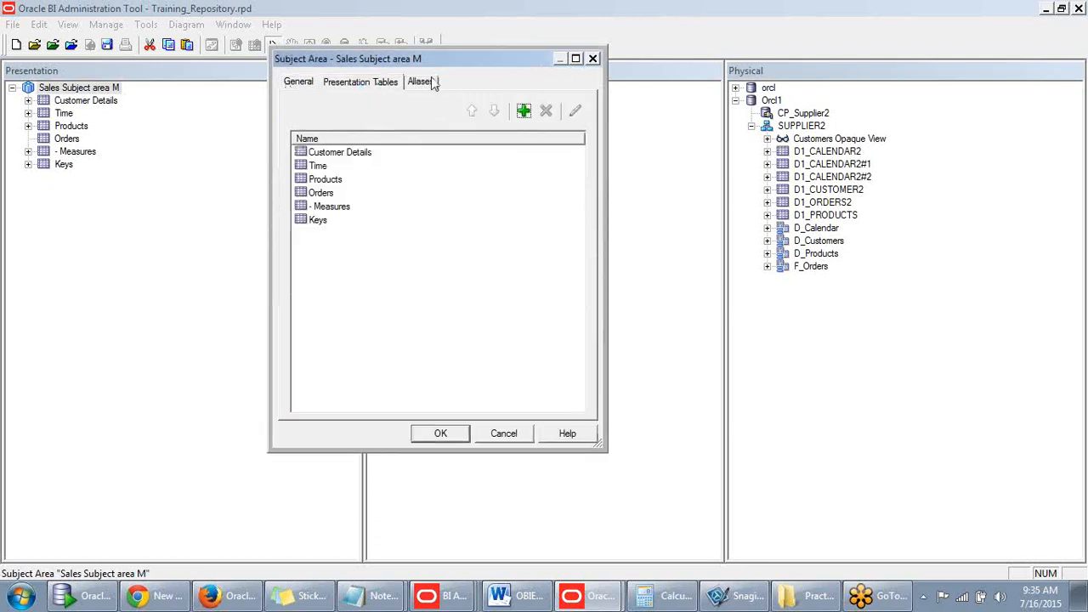
pyautogui.click(429, 81)
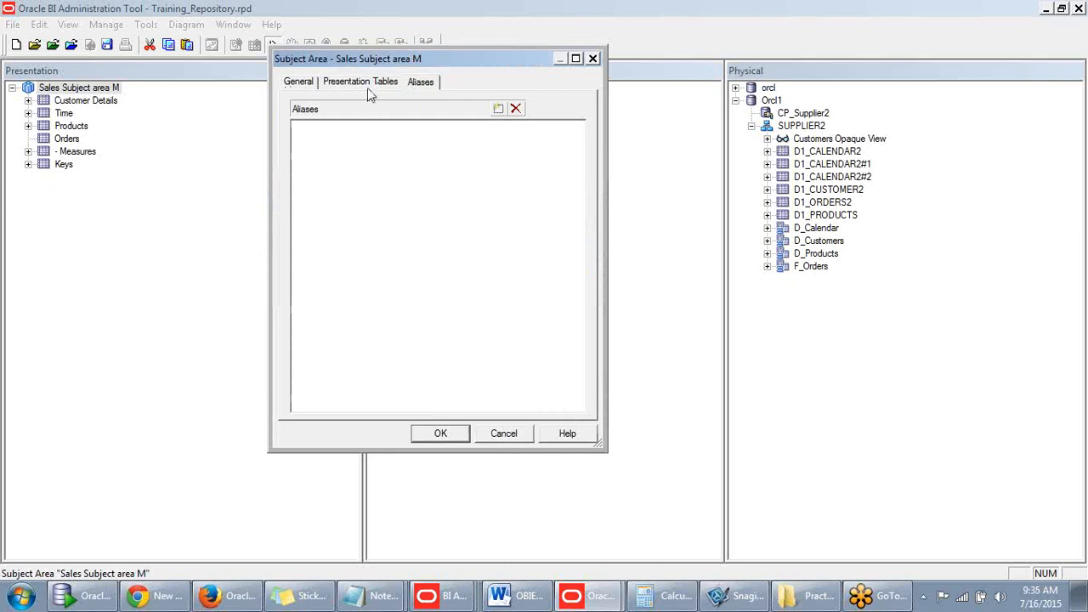
pyautogui.click(369, 86)
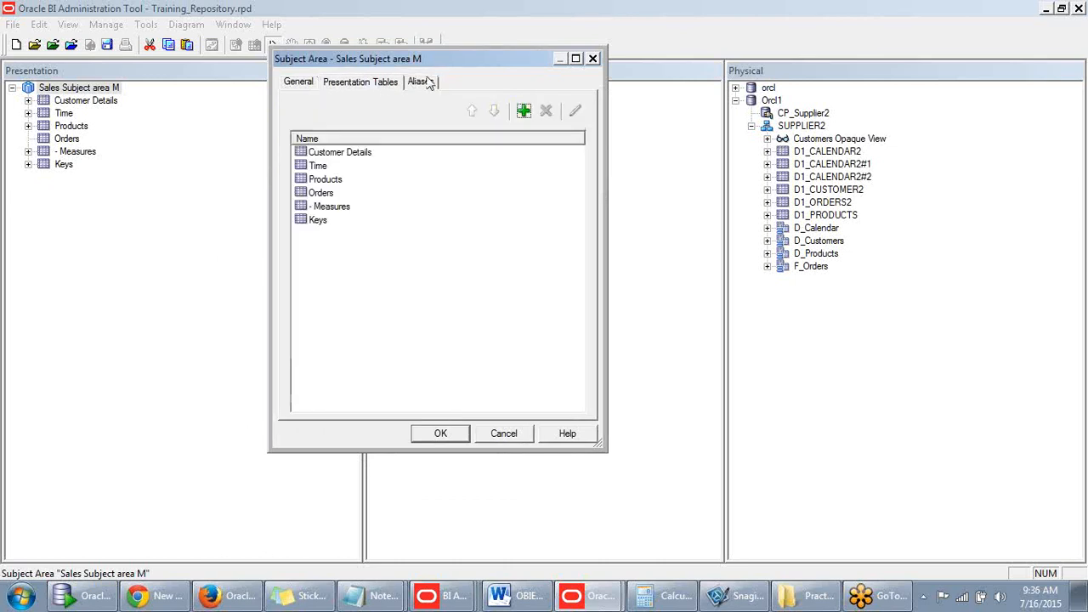
pyautogui.moveTo(479, 58)
pyautogui.mouseDown()
pyautogui.moveTo(362, 156)
pyautogui.moveTo(369, 201)
pyautogui.moveTo(387, 157)
pyautogui.moveTo(459, 66)
pyautogui.mouseUp()
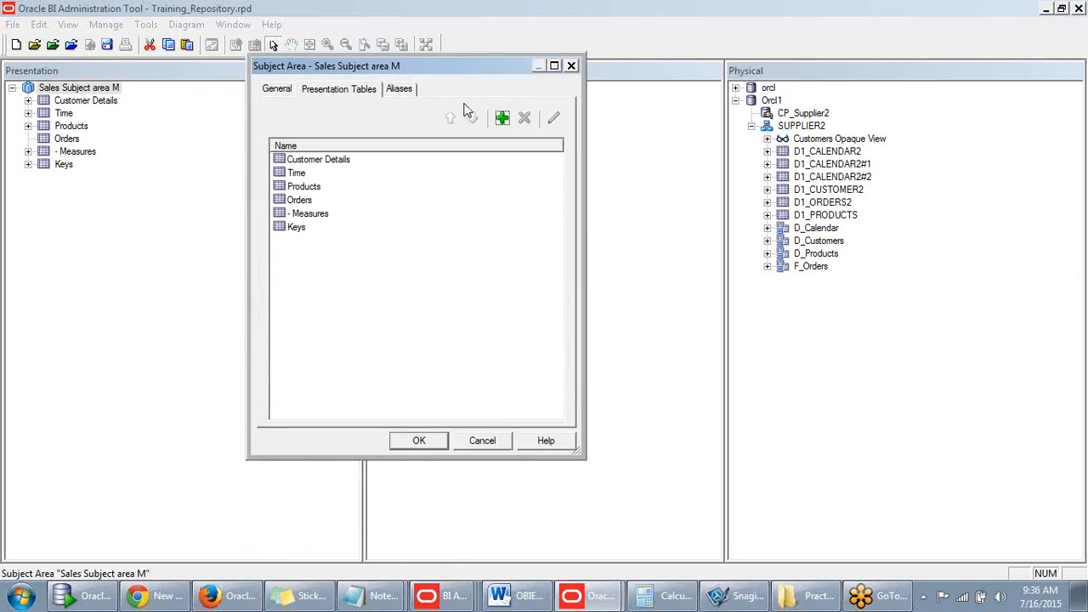
pyautogui.click(572, 66)
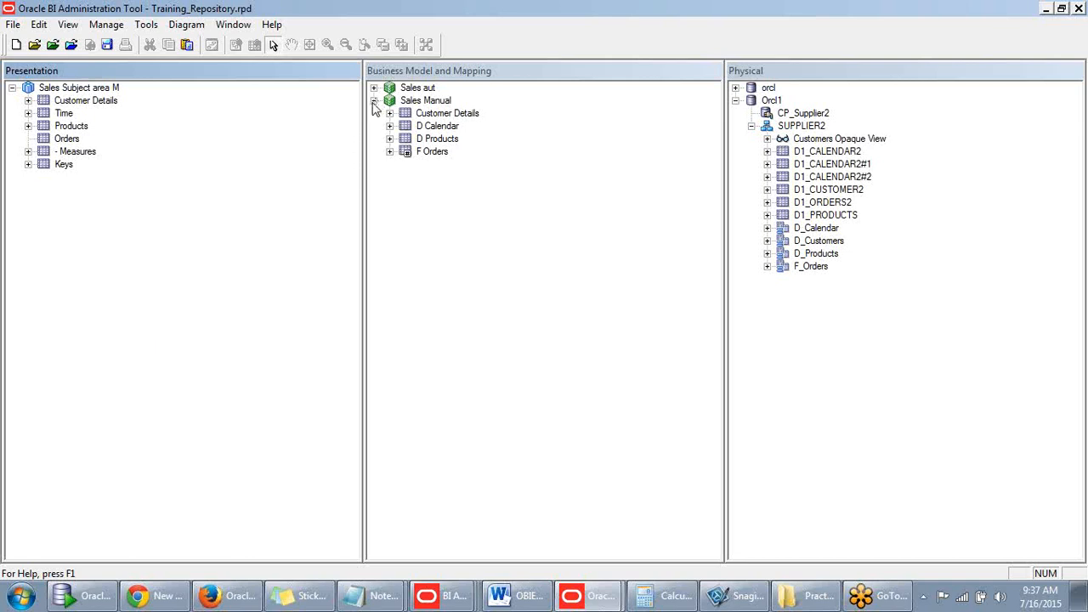
# - Collapse the Sales Manual business model and clear the selection
pyautogui.click(375, 101)
pyautogui.click(374, 101)
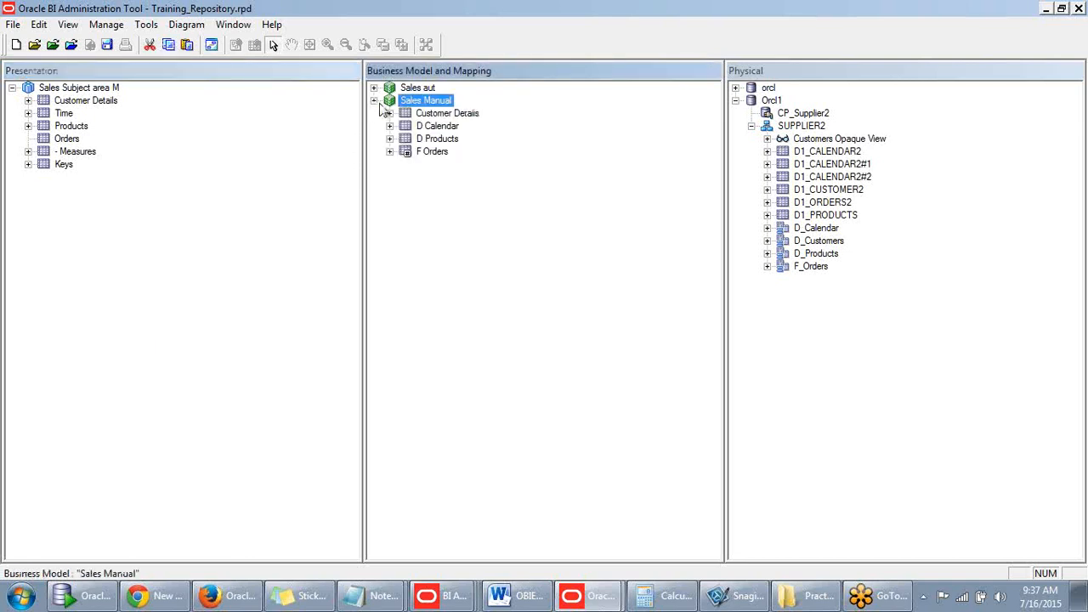
pyautogui.click(374, 102)
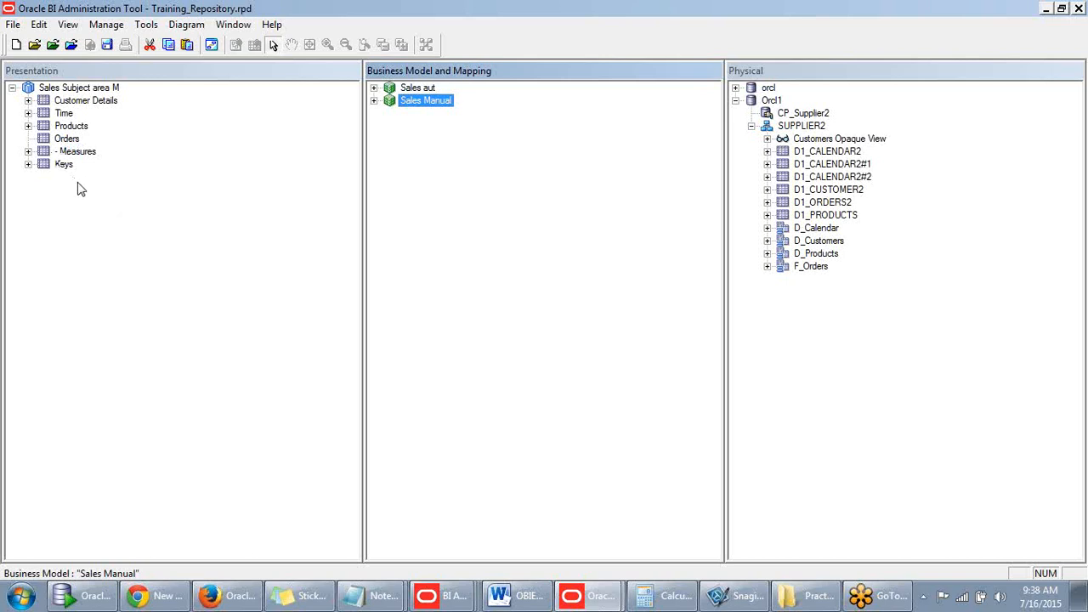
pyautogui.click(440, 147)
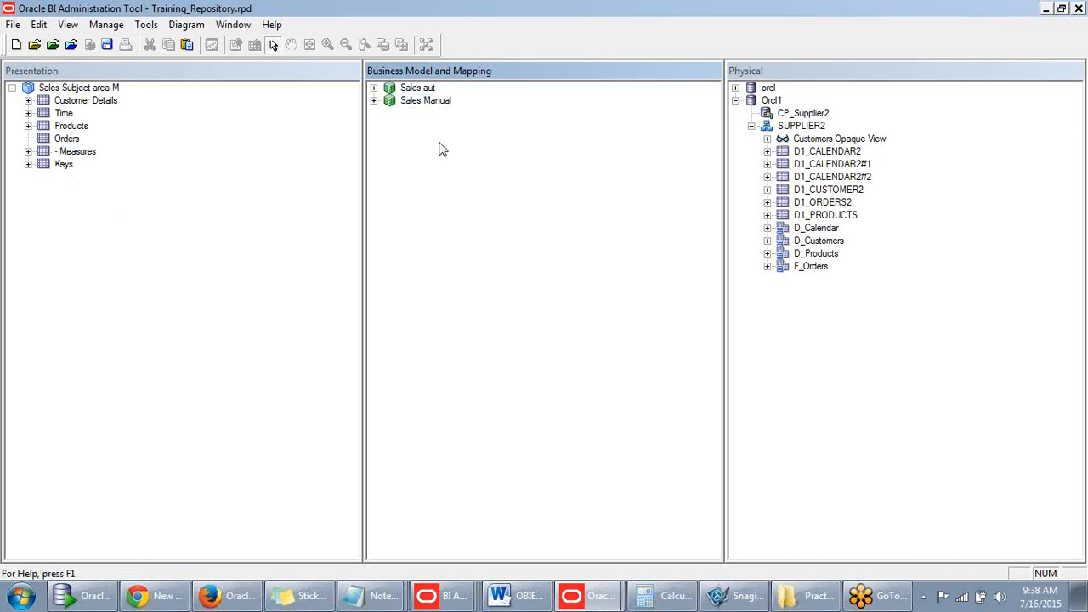
# - Expand F Orders in the Sales Manual business model and examine its Pending Orders, Unitordd and Unitshpd columns
pyautogui.click(373, 101)
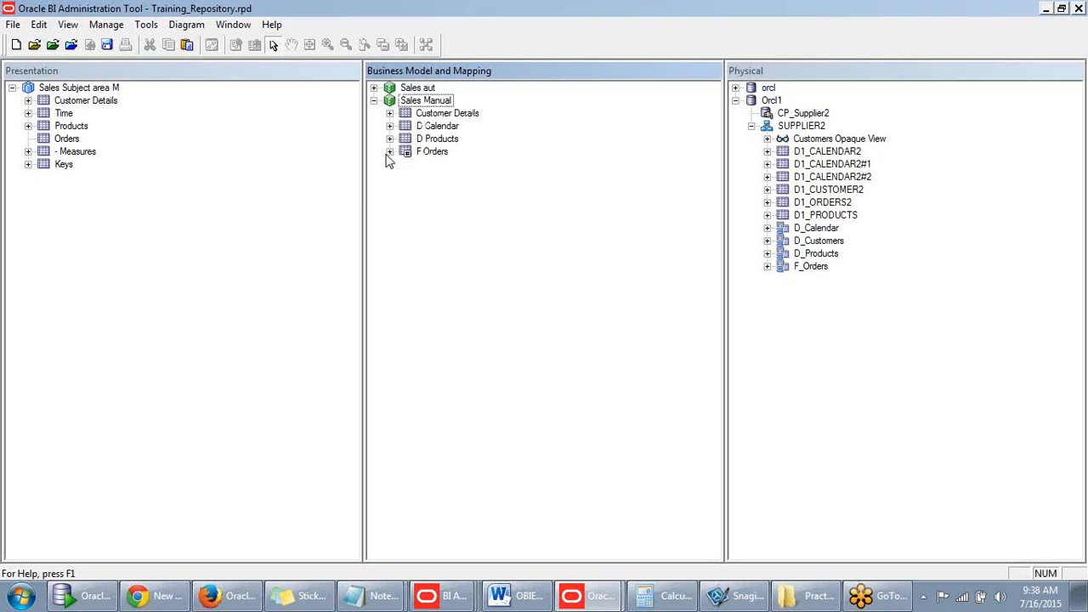
pyautogui.click(390, 151)
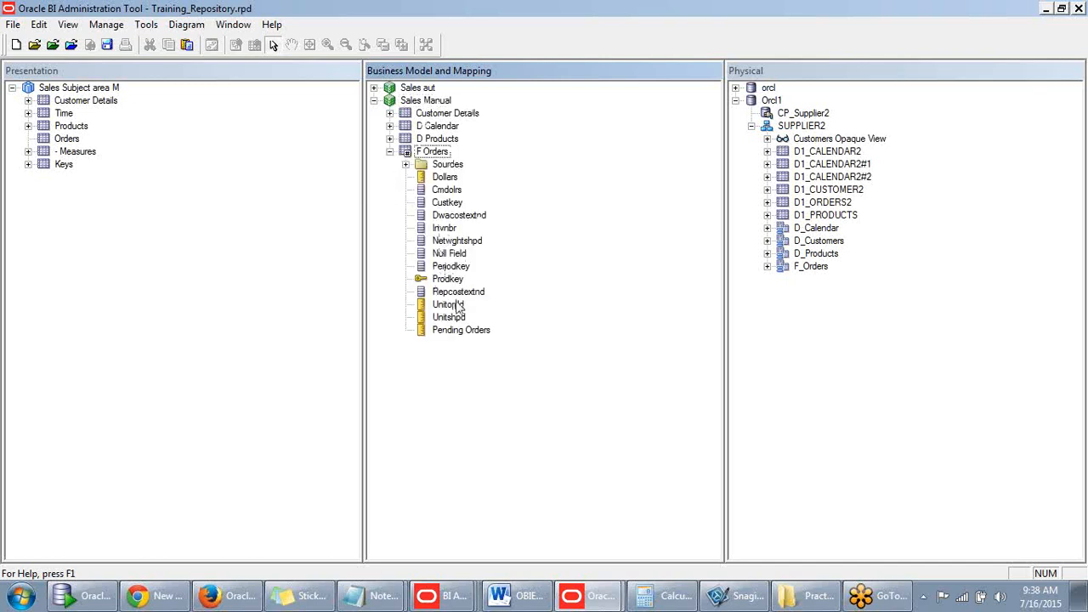
pyautogui.click(462, 334)
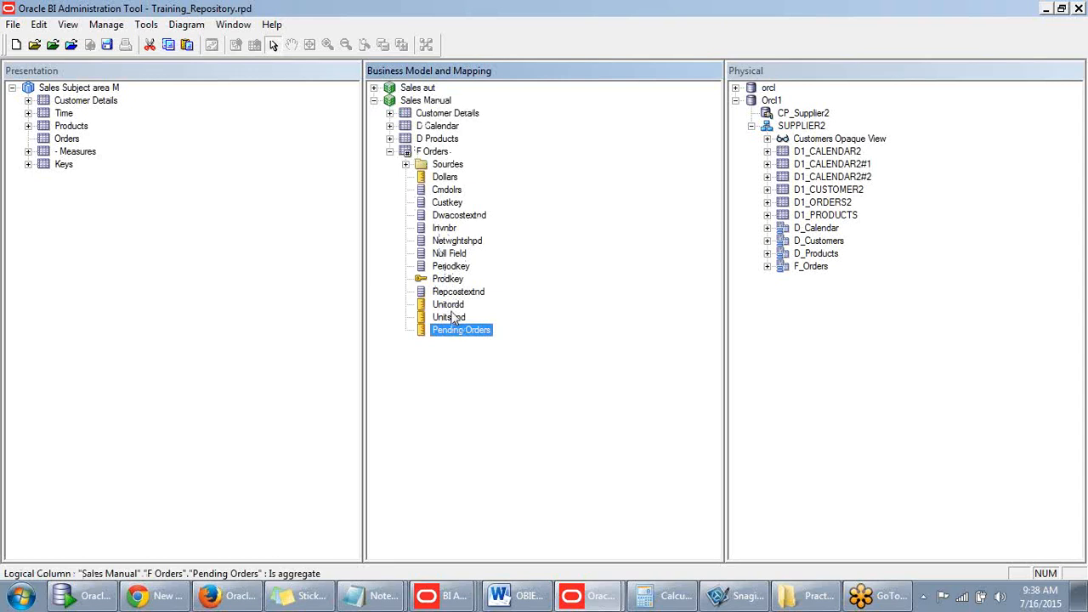
pyautogui.click(456, 306)
pyautogui.click(453, 319)
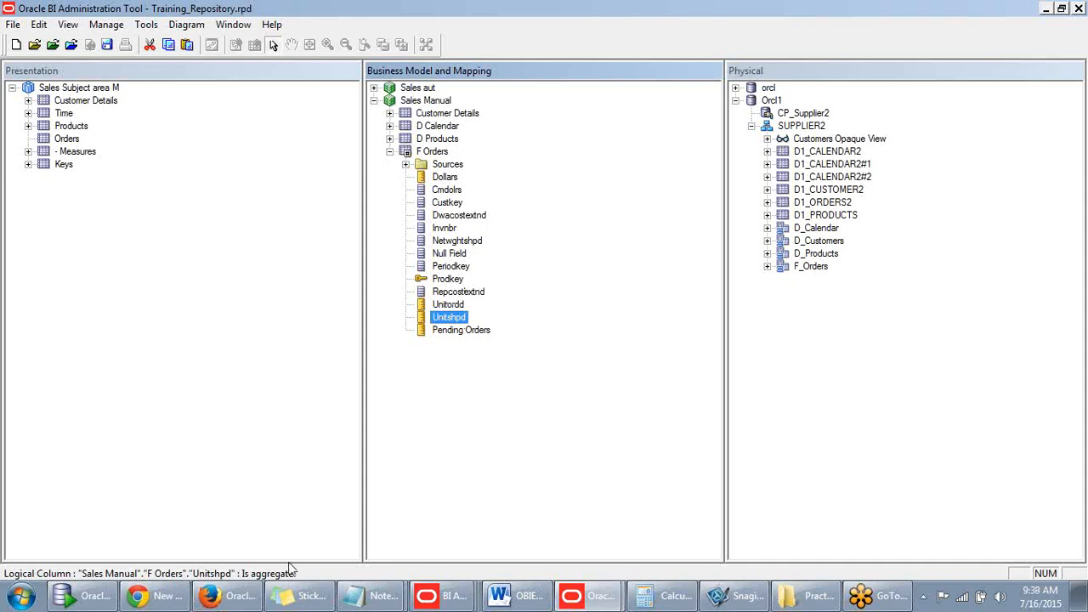
# - Switch to the untitled Notepad notes and add the line "1.based on logical columns" below the sentence on multiple subject areas
pyautogui.click(357, 597)
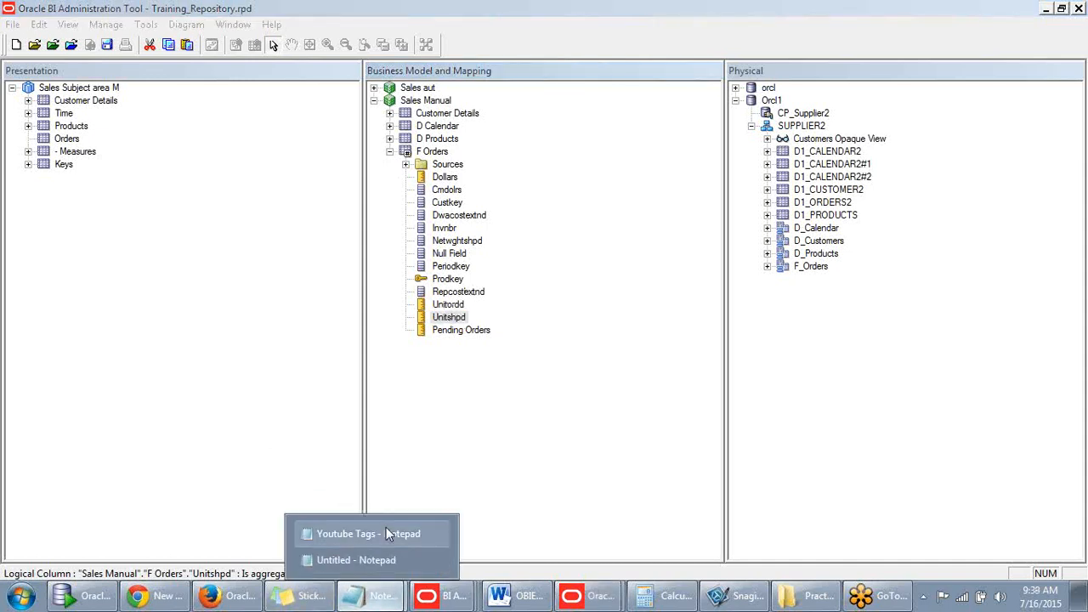
pyautogui.click(378, 557)
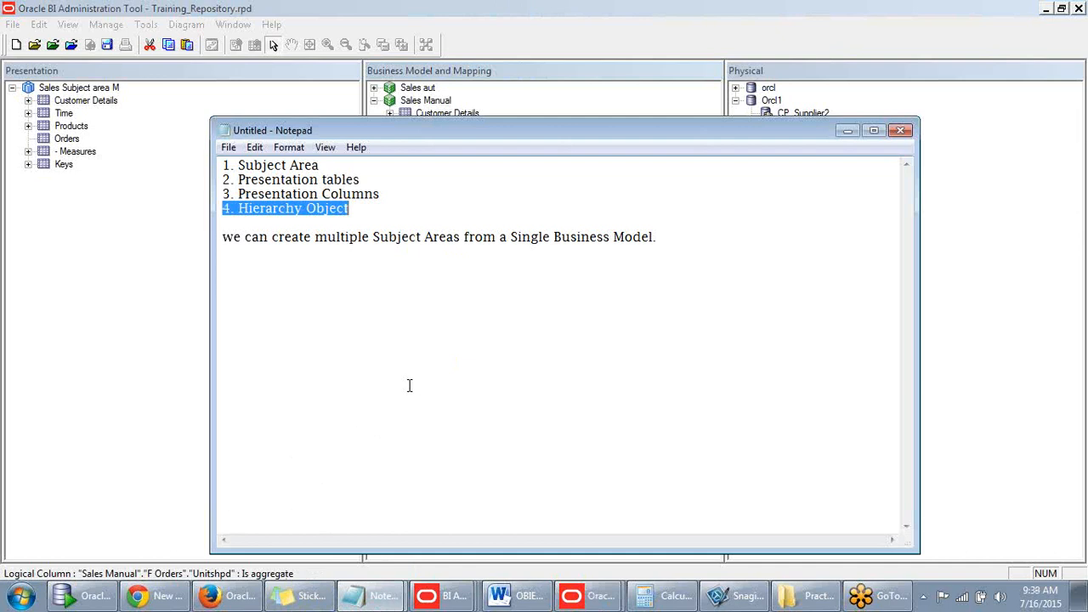
pyautogui.click(683, 247)
pyautogui.press('Return')
pyautogui.press('Return')
pyautogui.press('Return')
pyautogui.write('1.')
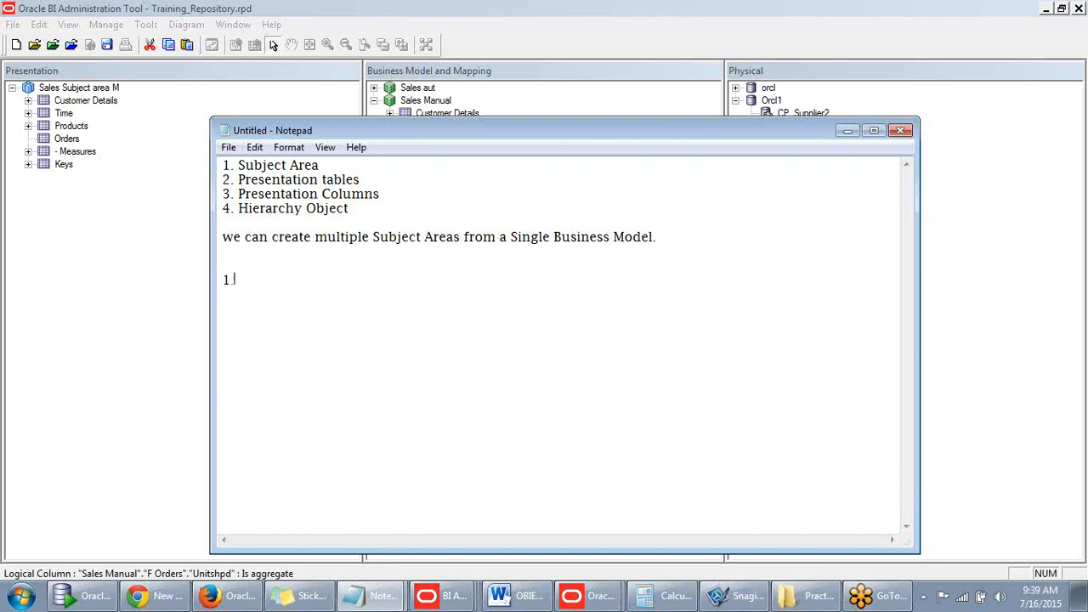
pyautogui.write('based on logical columns')
pyautogui.press('Return')
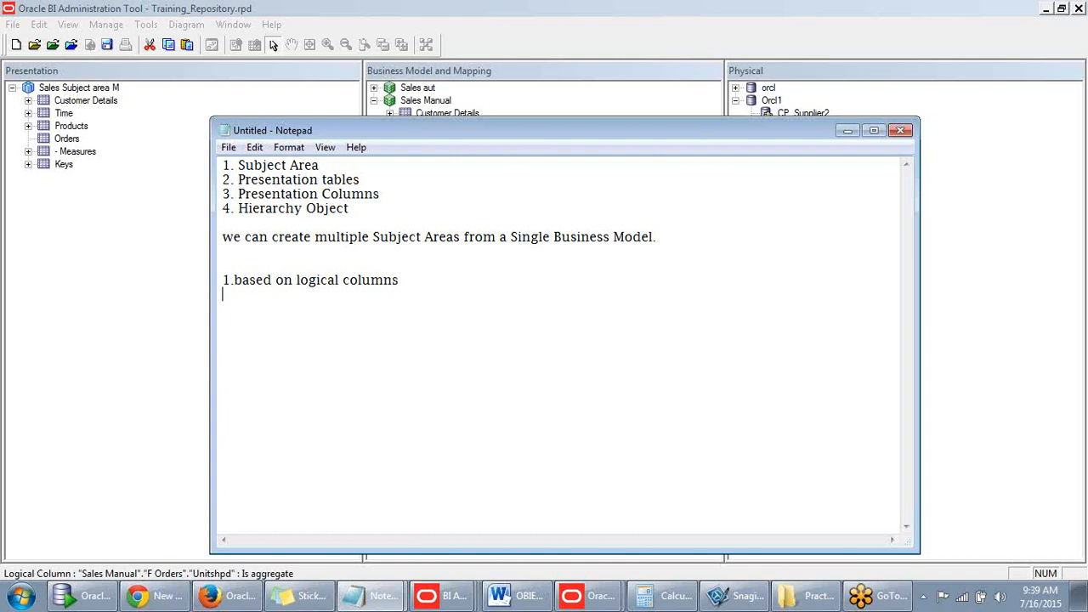
# - Add the second list item "2.based on physical columns" to the notes
pyautogui.write('2.based on physicl')
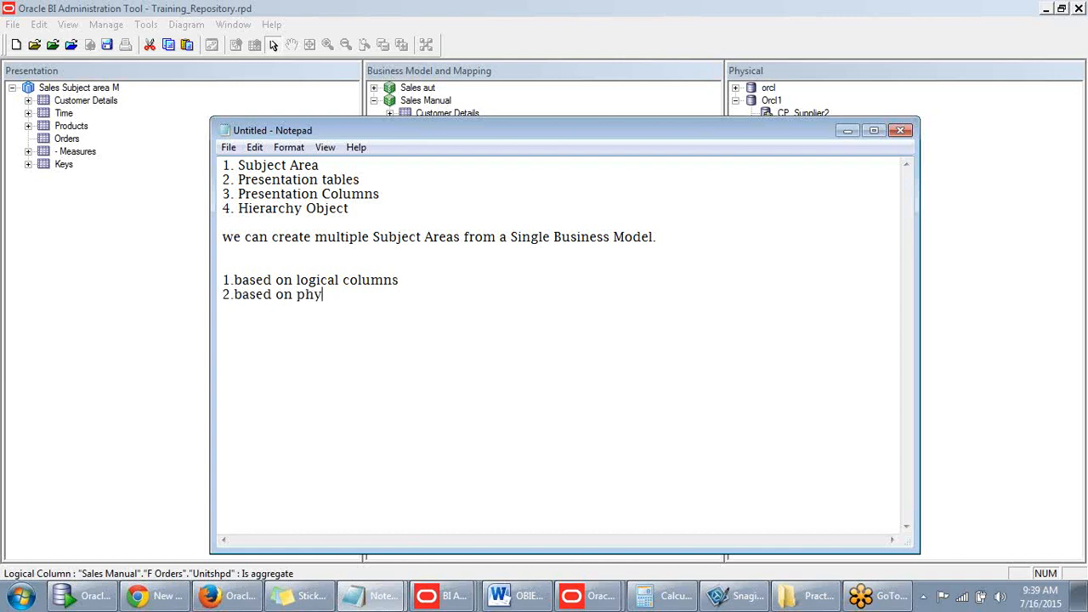
pyautogui.press('BackSpace')
pyautogui.write('cal column')
pyautogui.write('s')
pyautogui.press('Return')
# - Add the third item "3.using calculation wizard." and end the second item with a period
pyautogui.write('3.')
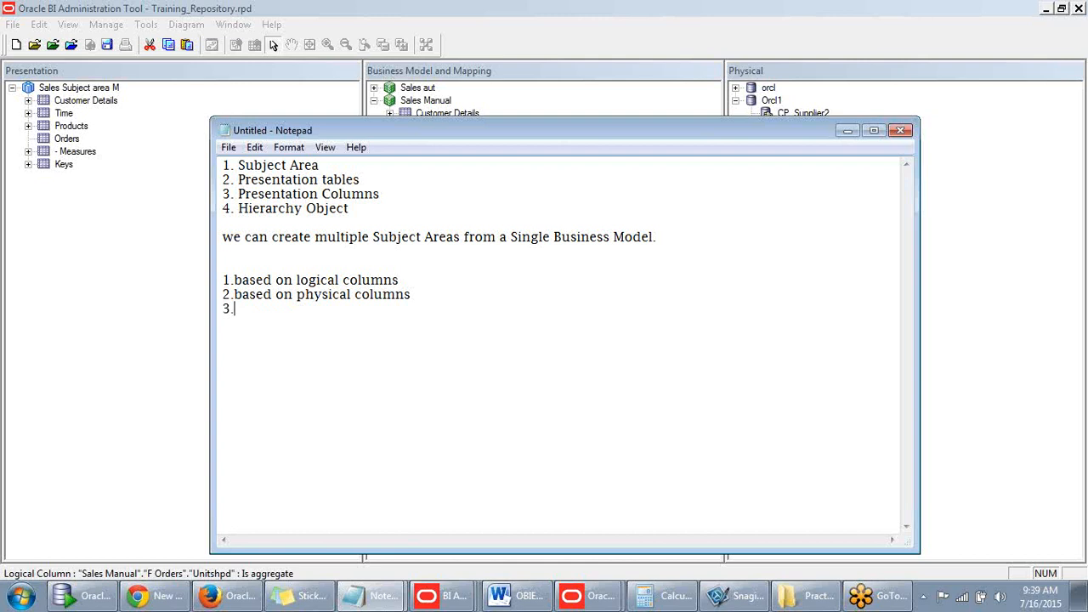
pyautogui.write('using calculation ')
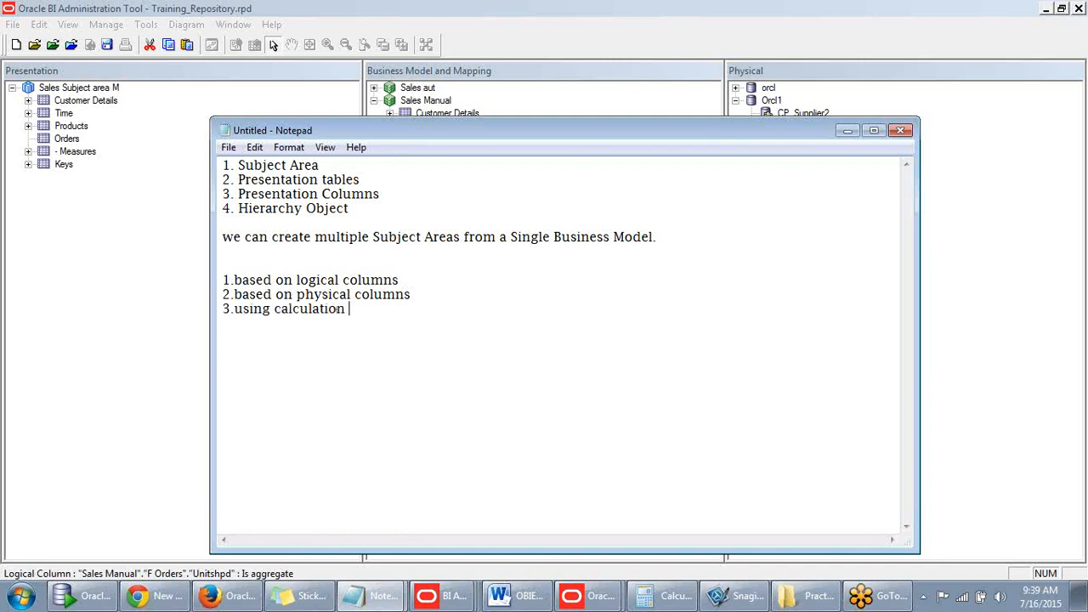
pyautogui.write('wiza')
pyautogui.write('rd;')
pyautogui.moveTo(402, 309); pyautogui.dragTo(226, 295)
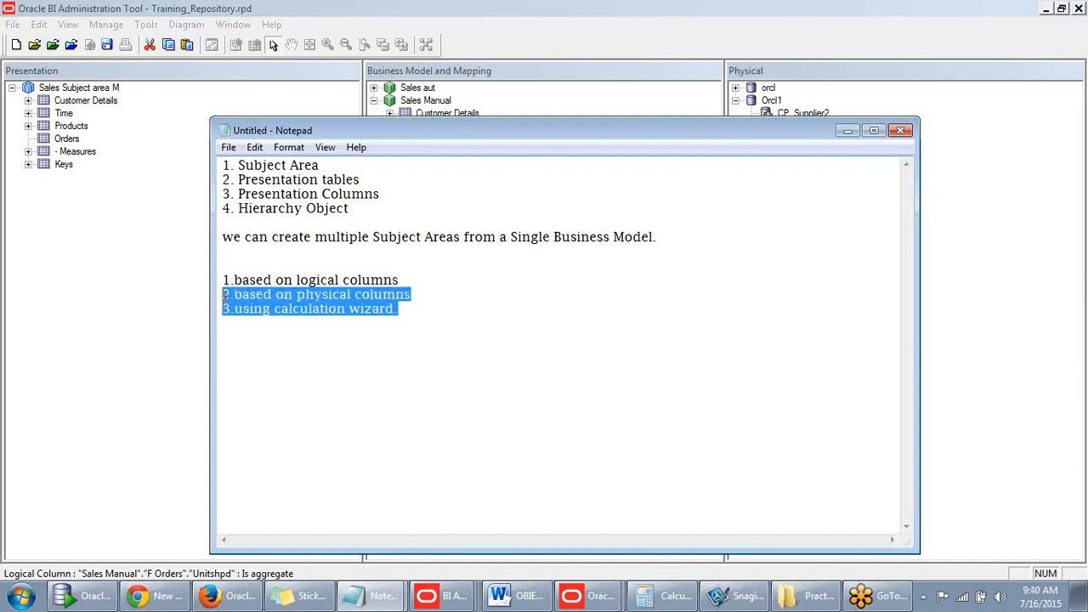
pyautogui.click(427, 320)
pyautogui.click(416, 294)
pyautogui.write('.')
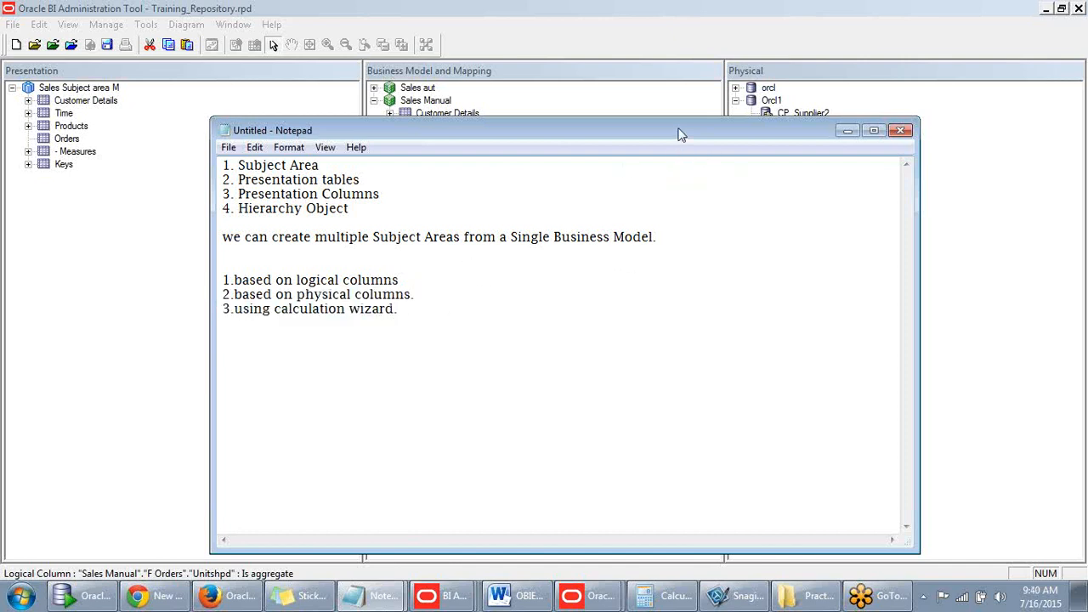
# - Keep the unsaved notes open and minimize Notepad to return to the Oracle BI Administration Tool
pyautogui.moveTo(677, 133); pyautogui.dragTo(592, 111)
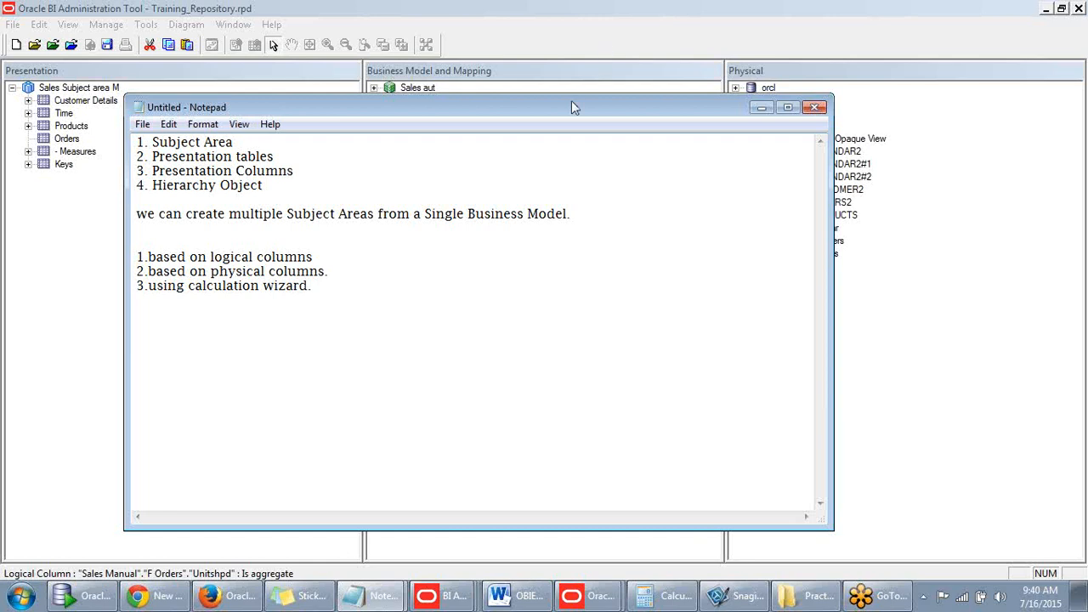
pyautogui.click(331, 272)
pyautogui.click(815, 107)
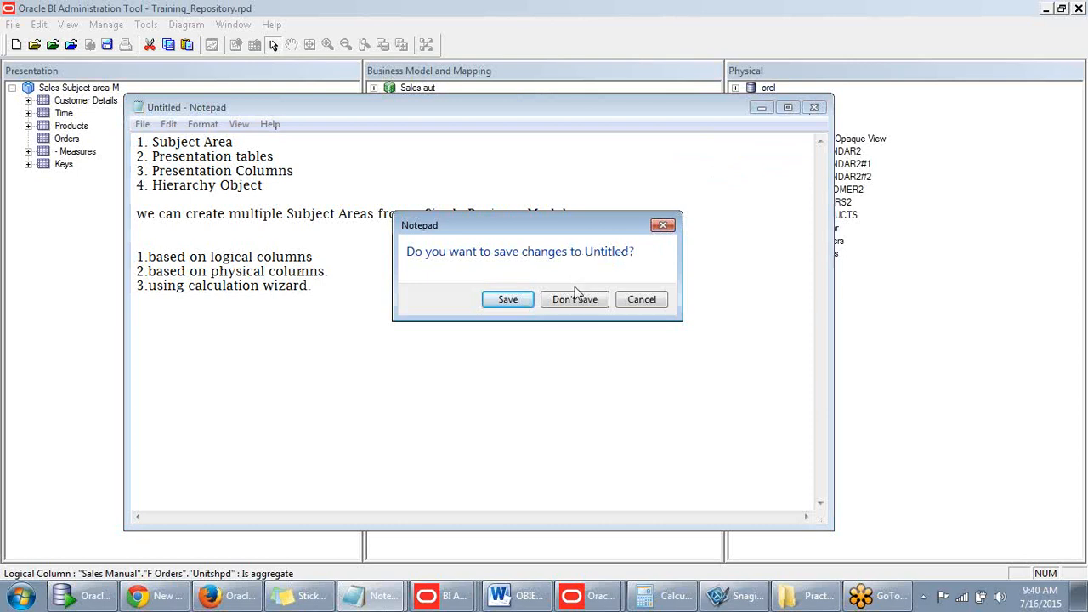
pyautogui.click(645, 304)
pyautogui.click(761, 108)
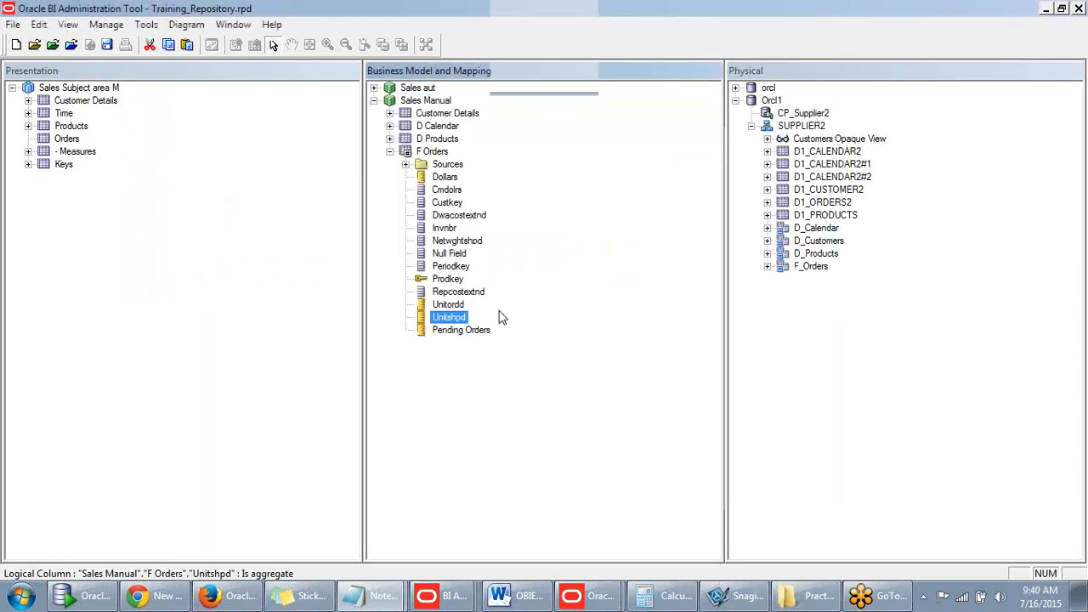
pyautogui.rightClick(431, 154)
pyautogui.moveTo(455, 162)
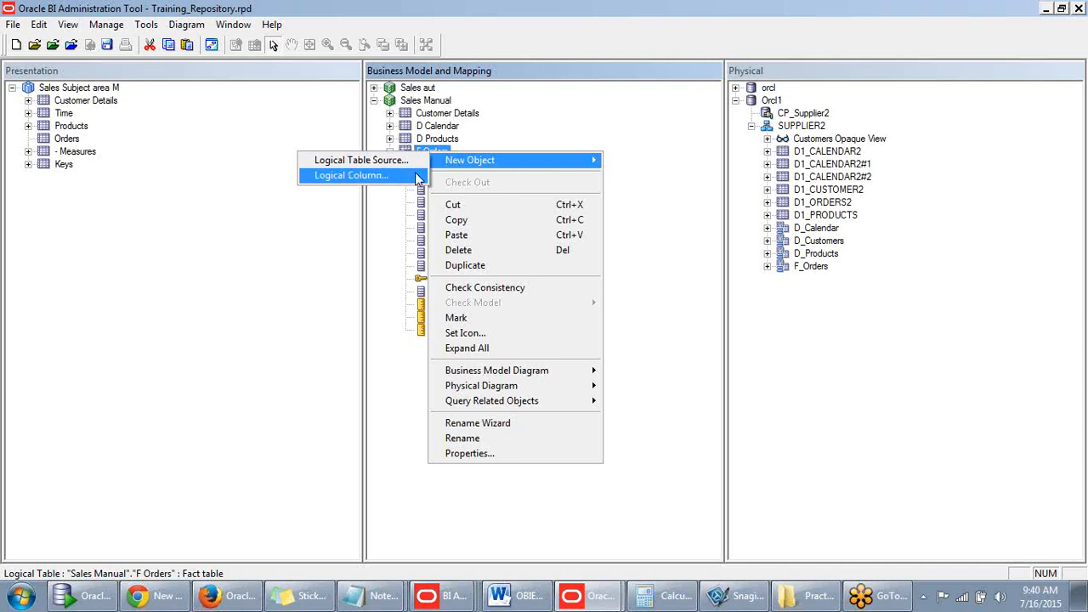
pyautogui.click(609, 126)
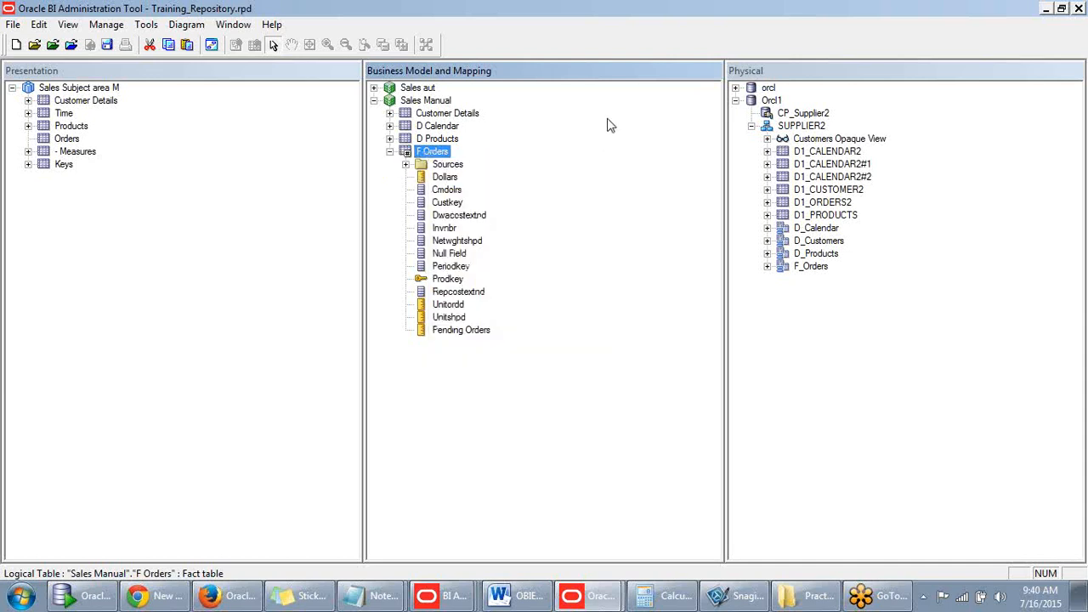
# - Open the F Orders logical table source, review its mapped physical table, and show its column mapping
pyautogui.click(406, 164)
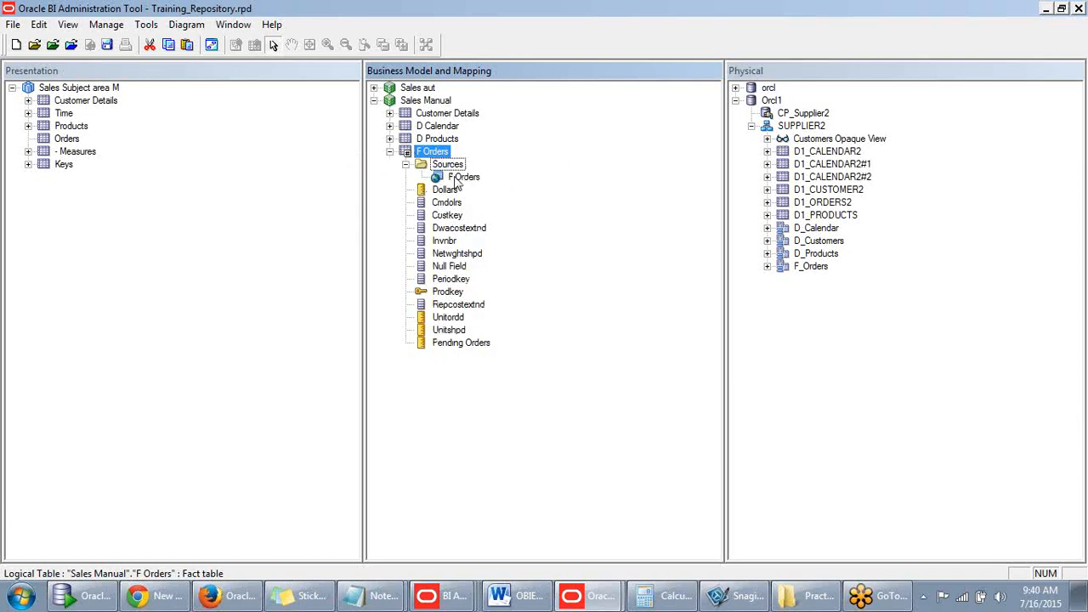
pyautogui.doubleClick(459, 178)
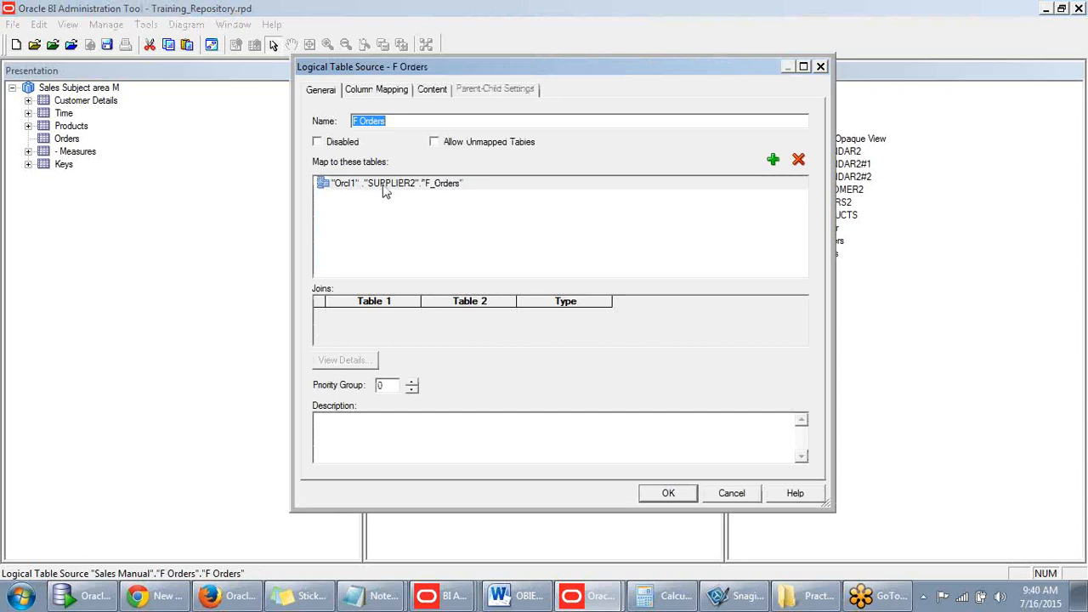
pyautogui.click(403, 189)
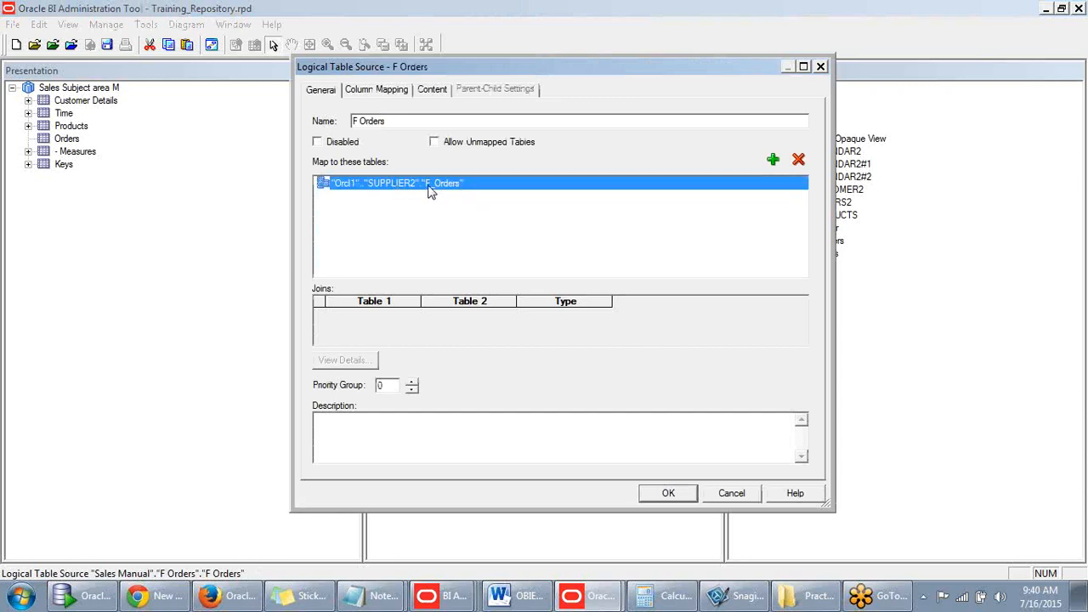
pyautogui.click(382, 95)
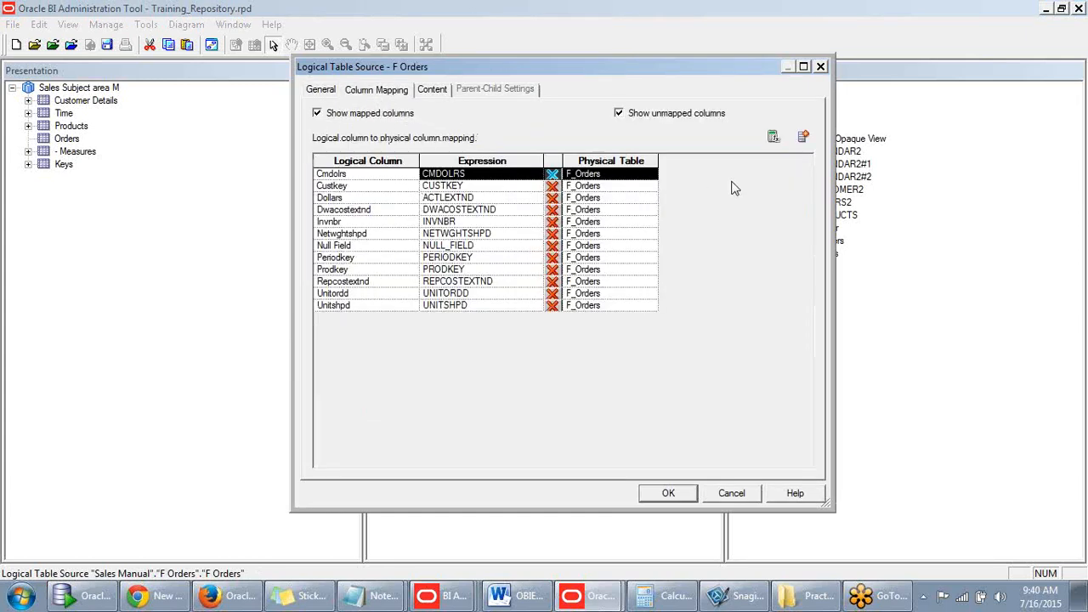
# - Create a new logical column named "Pending Orders physical" from the F Orders column mapping
pyautogui.click(804, 139)
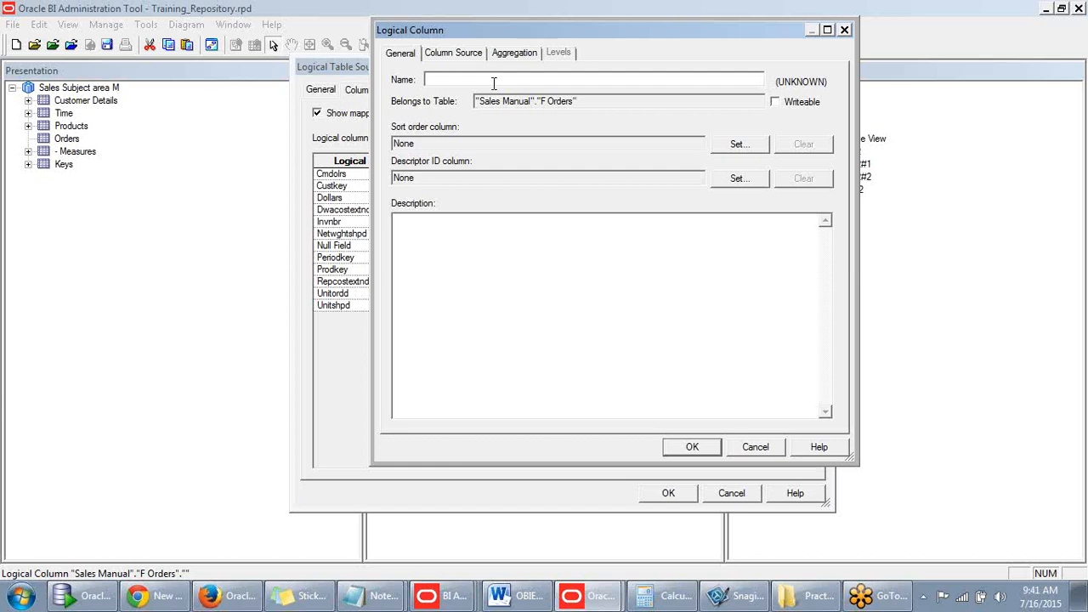
pyautogui.moveTo(622, 30); pyautogui.dragTo(635, 87)
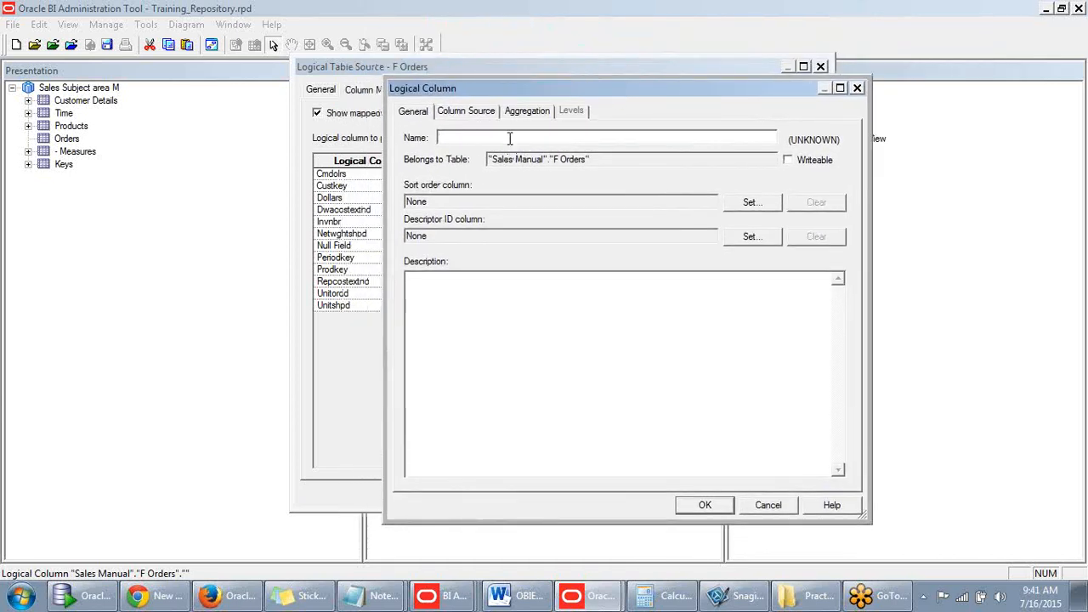
pyautogui.write('Pendi')
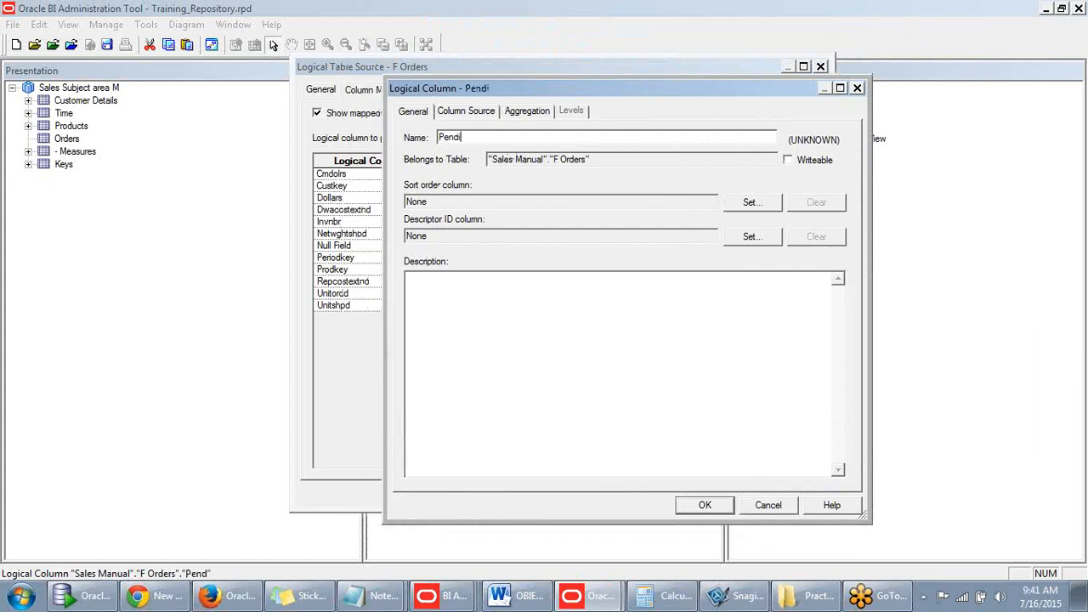
pyautogui.write('ng Orders')
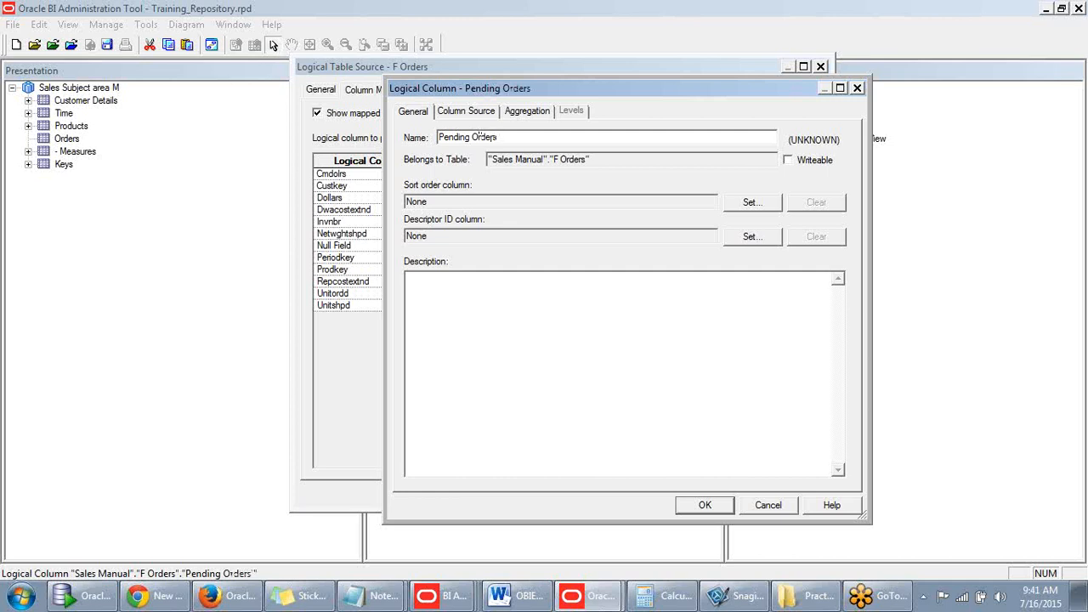
pyautogui.write(' physical')
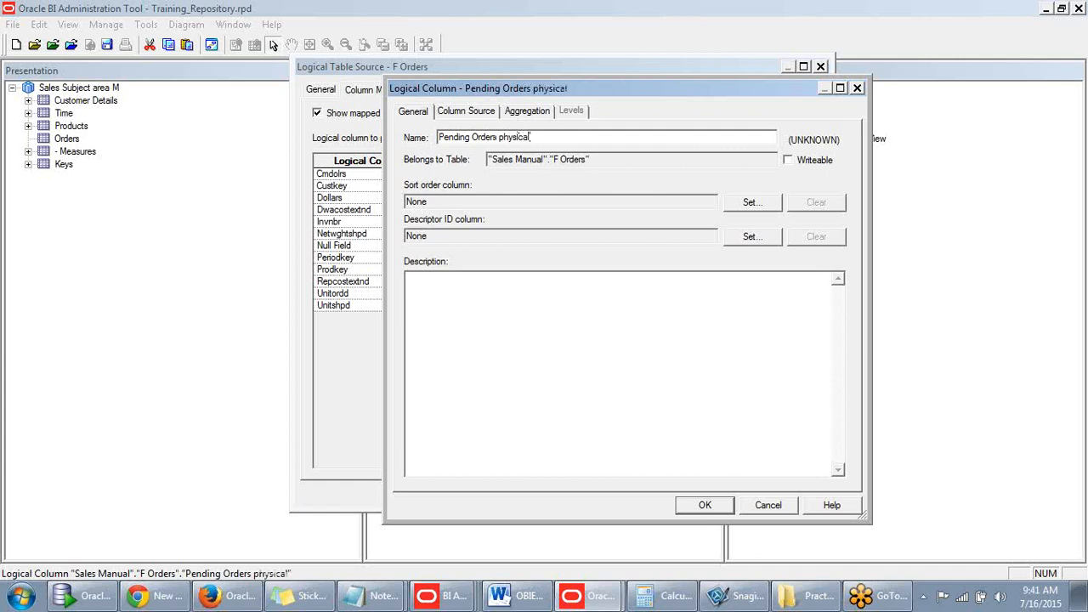
pyautogui.click(708, 506)
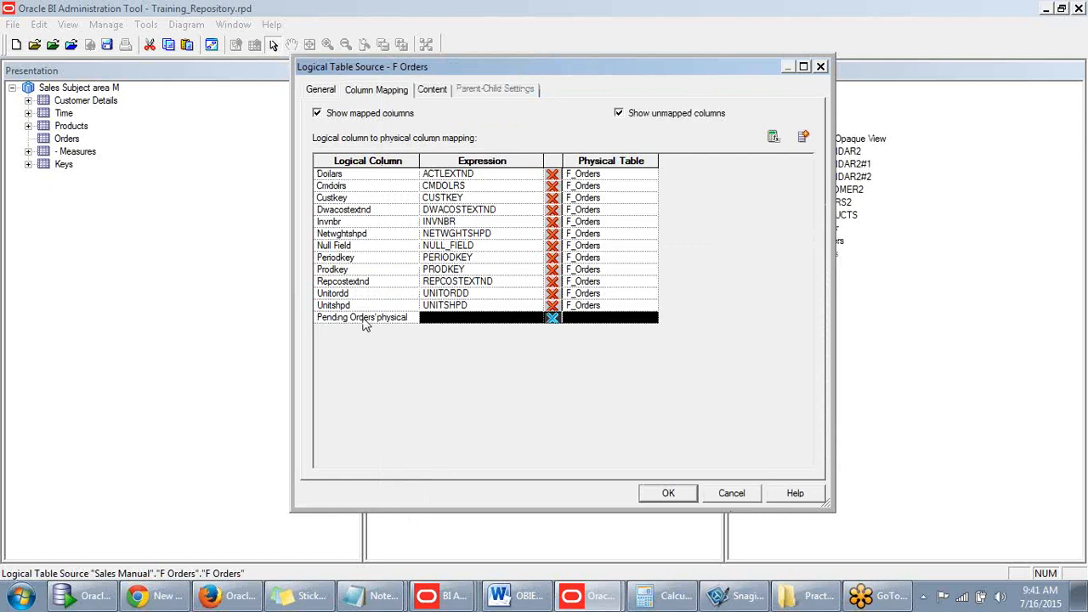
pyautogui.click(437, 321)
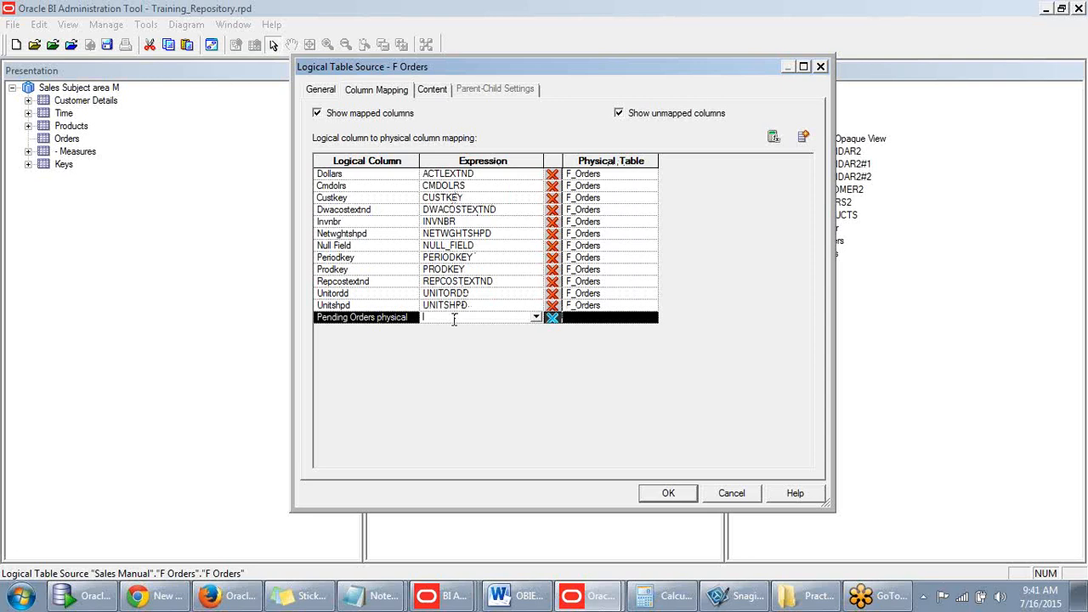
pyautogui.click(774, 136)
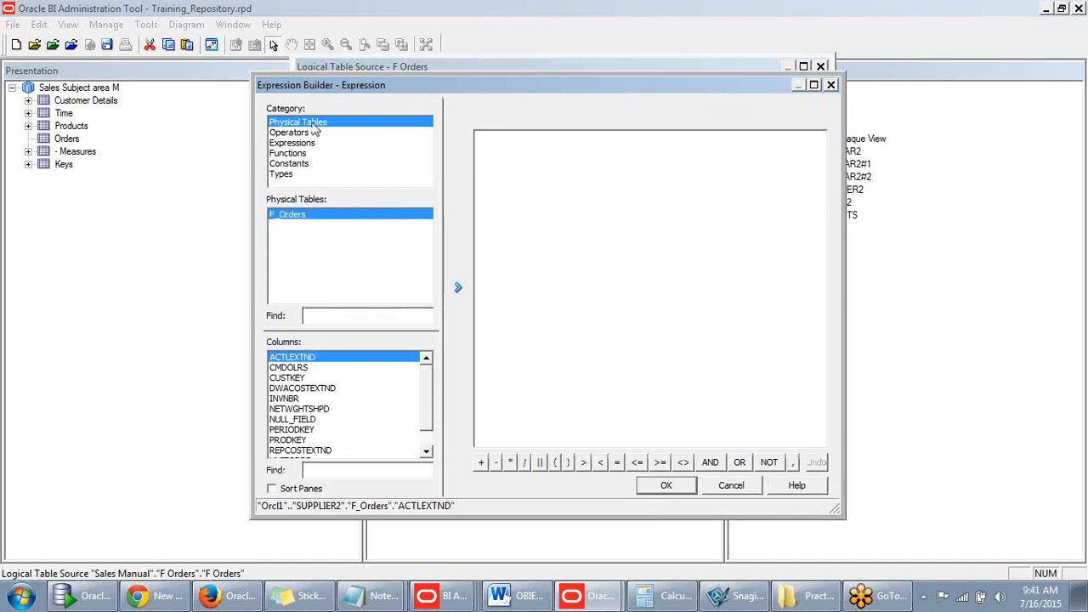
pyautogui.click(831, 85)
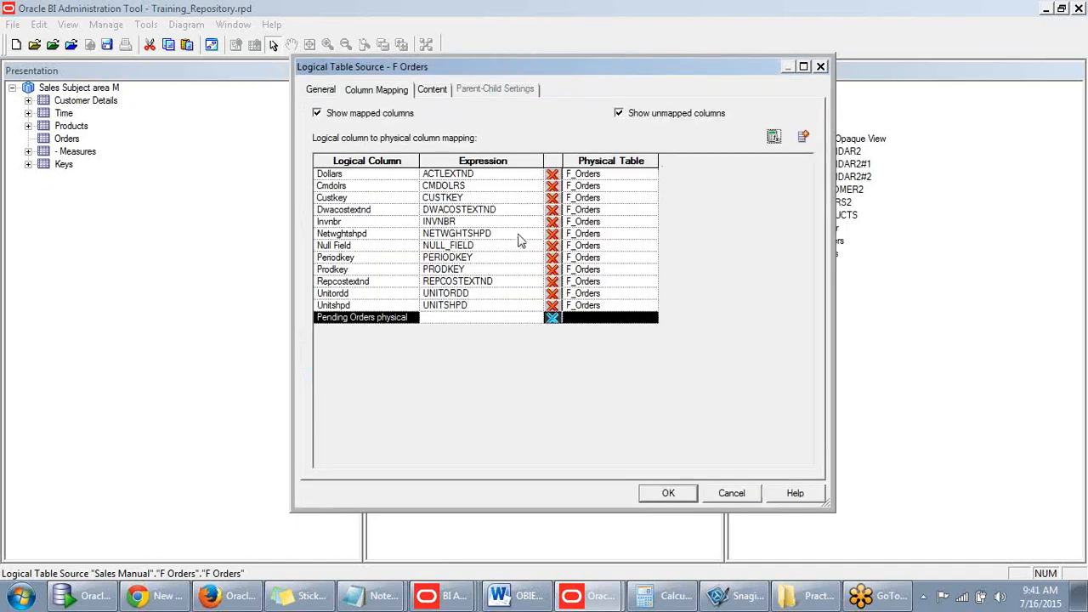
# - Open the Expression Builder for the Pending Orders physical column's mapping and reposition its window
pyautogui.click(484, 319)
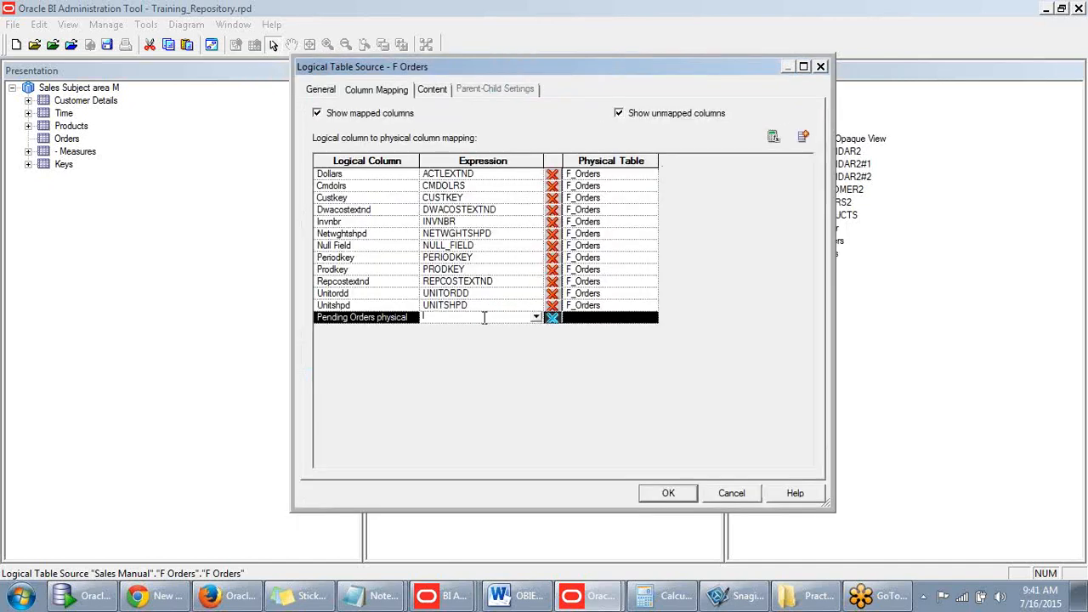
pyautogui.click(774, 137)
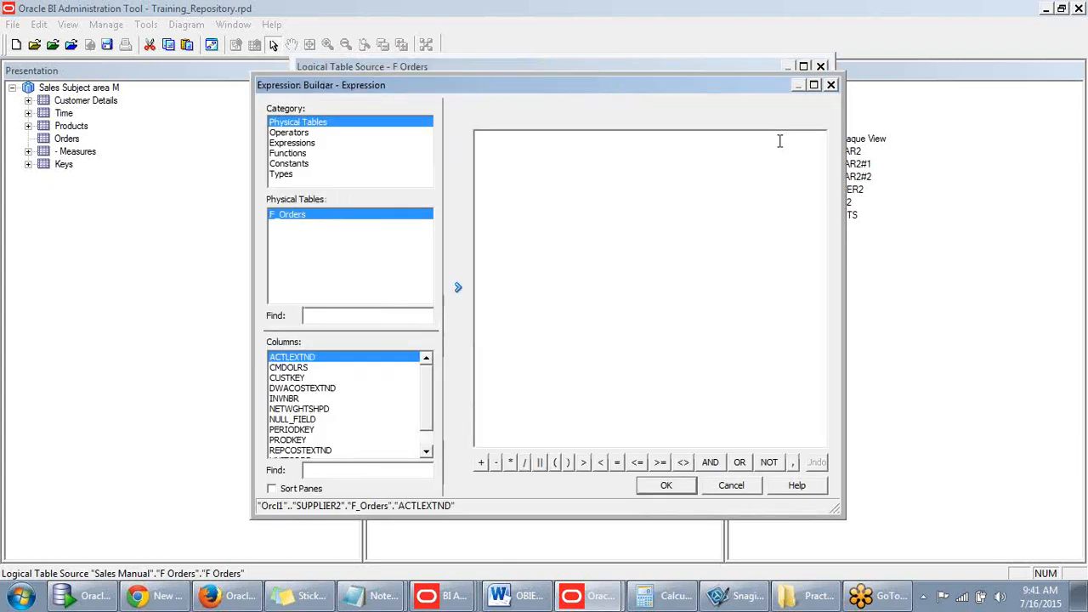
pyautogui.moveTo(633, 85); pyautogui.dragTo(685, 75)
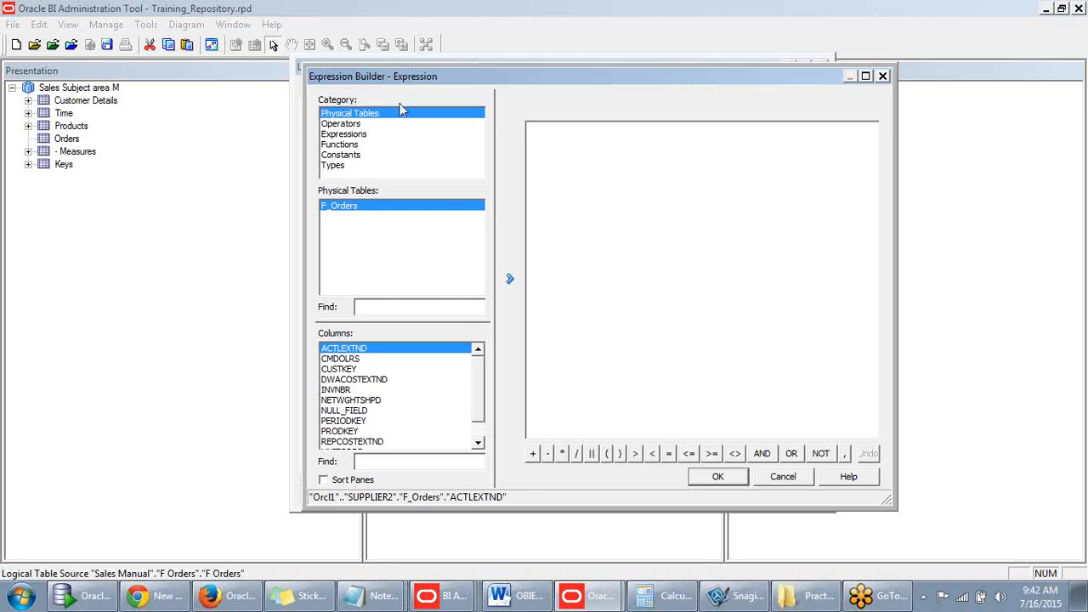
pyautogui.moveTo(484, 72); pyautogui.dragTo(485, 96)
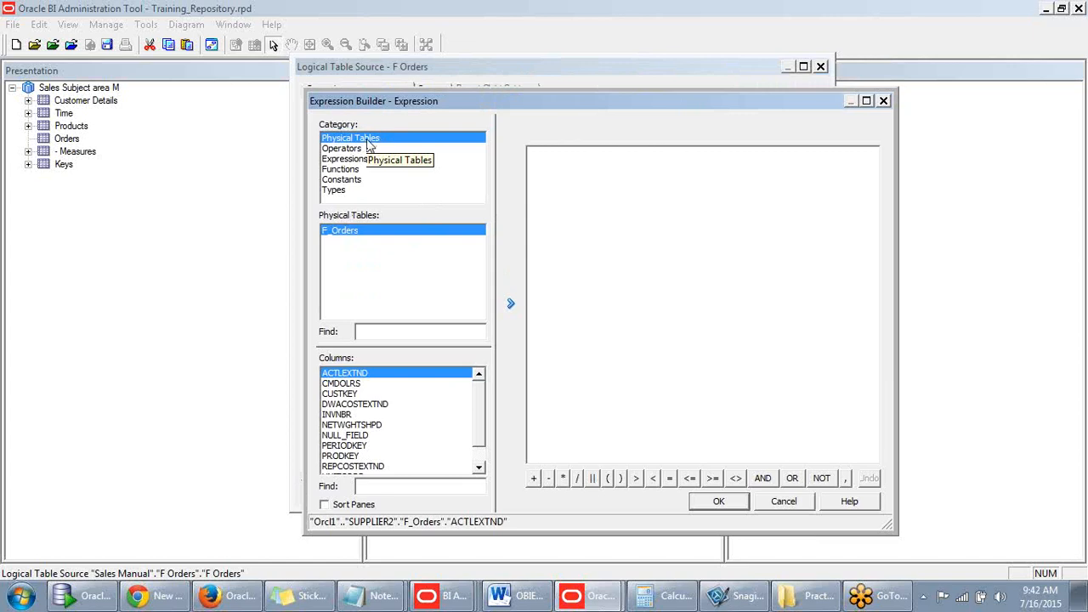
pyautogui.moveTo(463, 101); pyautogui.dragTo(451, 142)
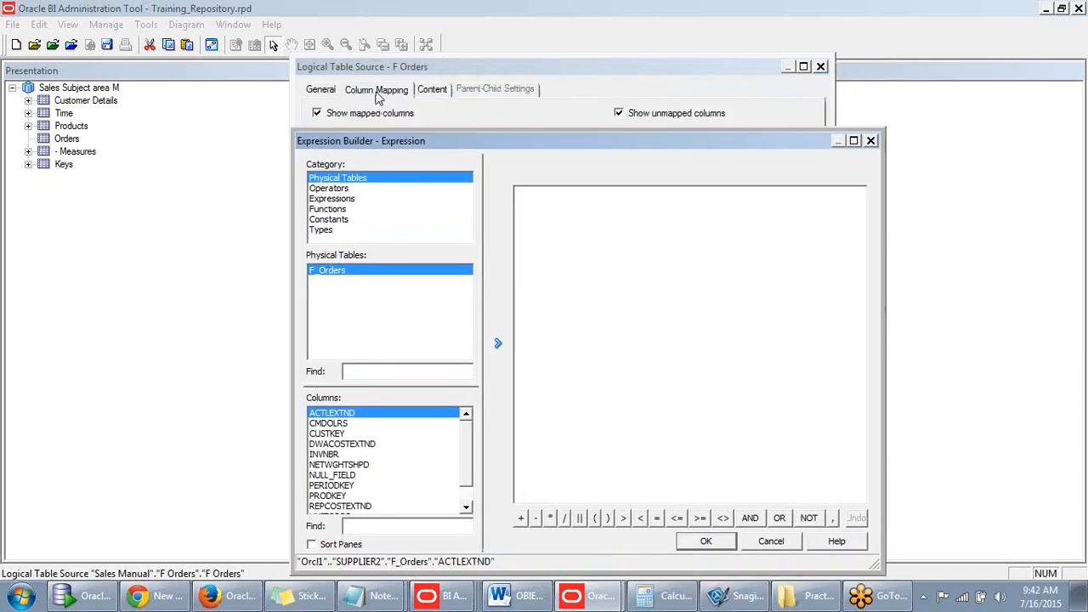
pyautogui.moveTo(396, 144); pyautogui.dragTo(407, 107)
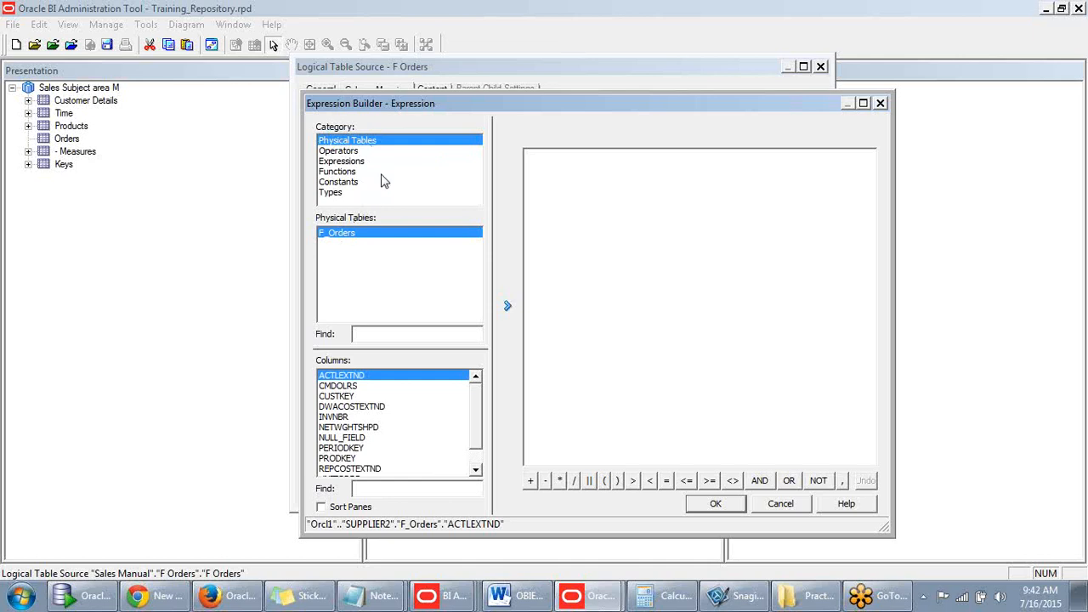
pyautogui.moveTo(441, 103); pyautogui.dragTo(454, 144)
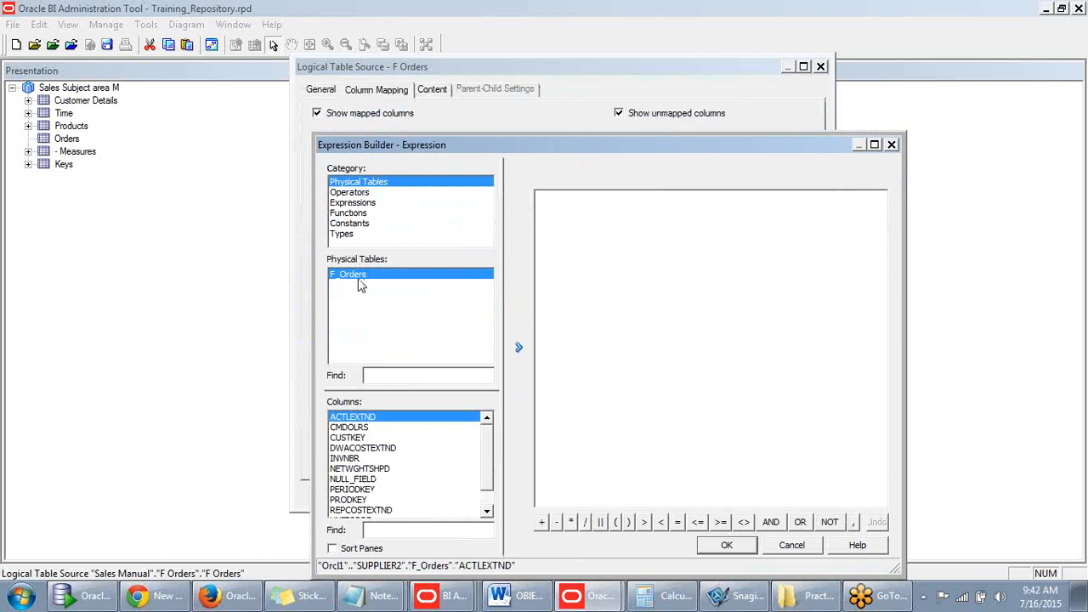
pyautogui.moveTo(507, 145); pyautogui.dragTo(488, 53)
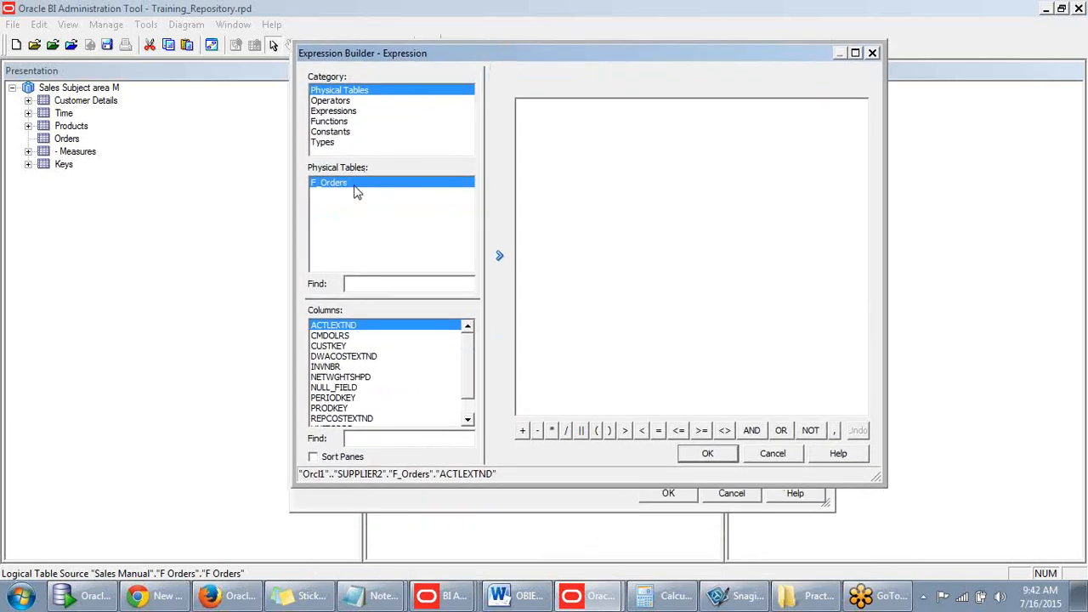
# - Map Pending Orders physical to F_Orders UNITORDD minus UNITSHPD and accept the expression and logical table source
pyautogui.moveTo(474, 358); pyautogui.dragTo(467, 413)
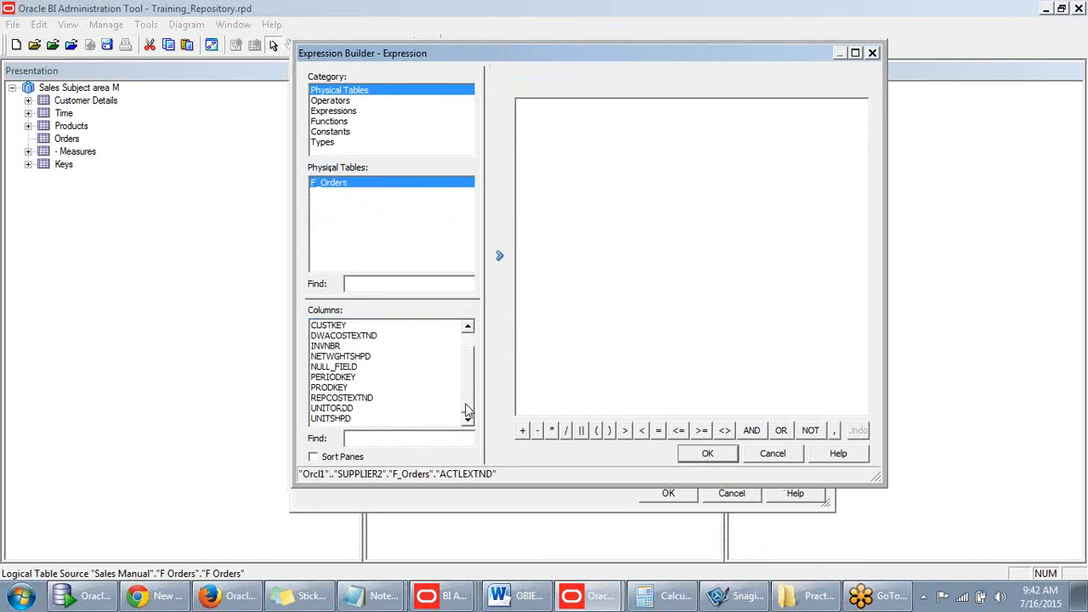
pyautogui.click(344, 410)
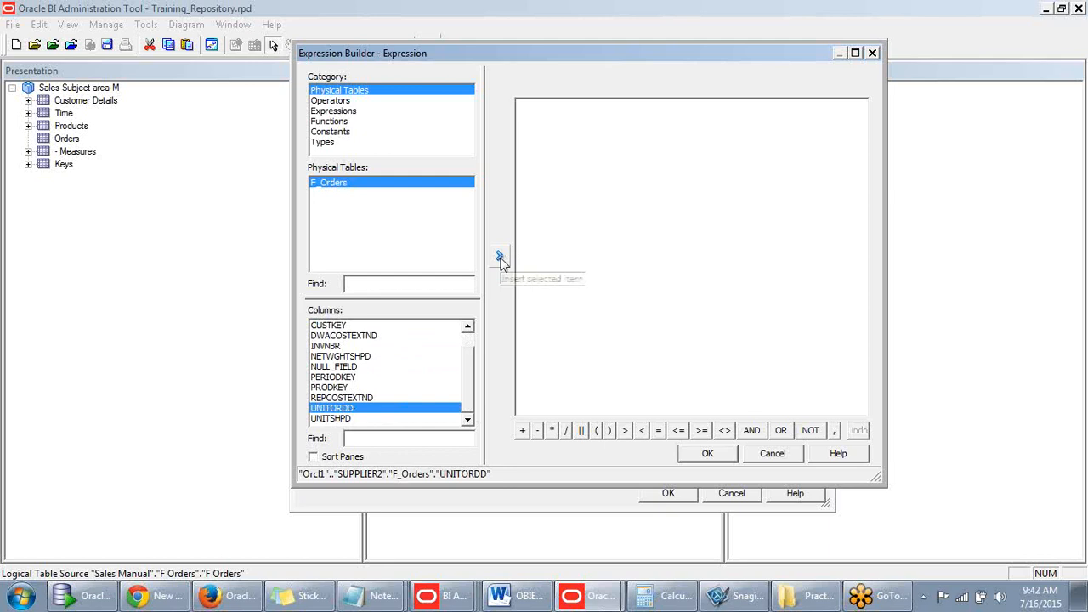
pyautogui.click(500, 258)
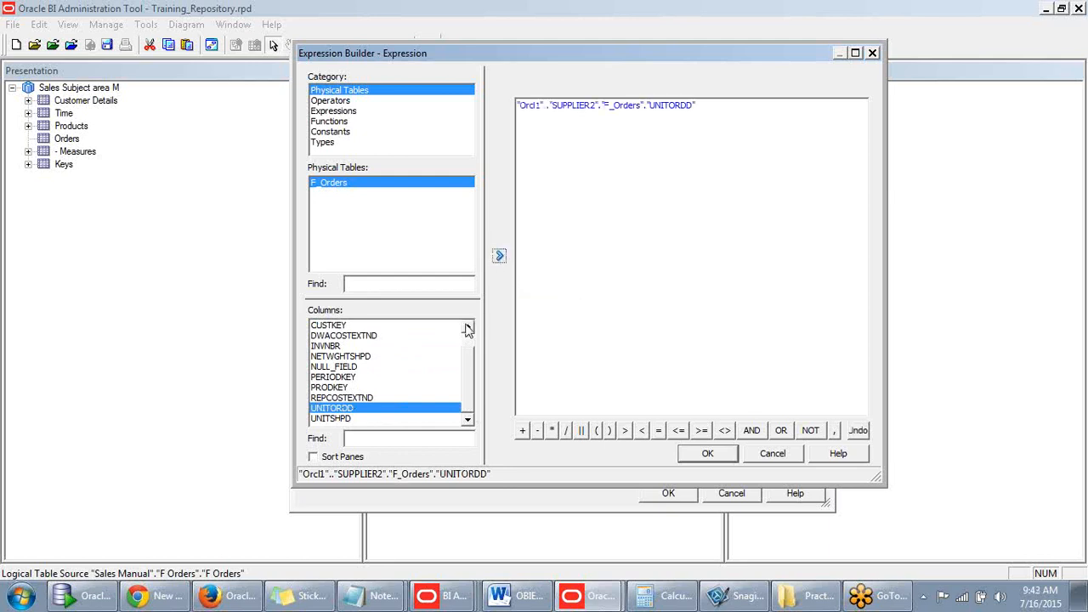
pyautogui.click(334, 419)
pyautogui.click(502, 259)
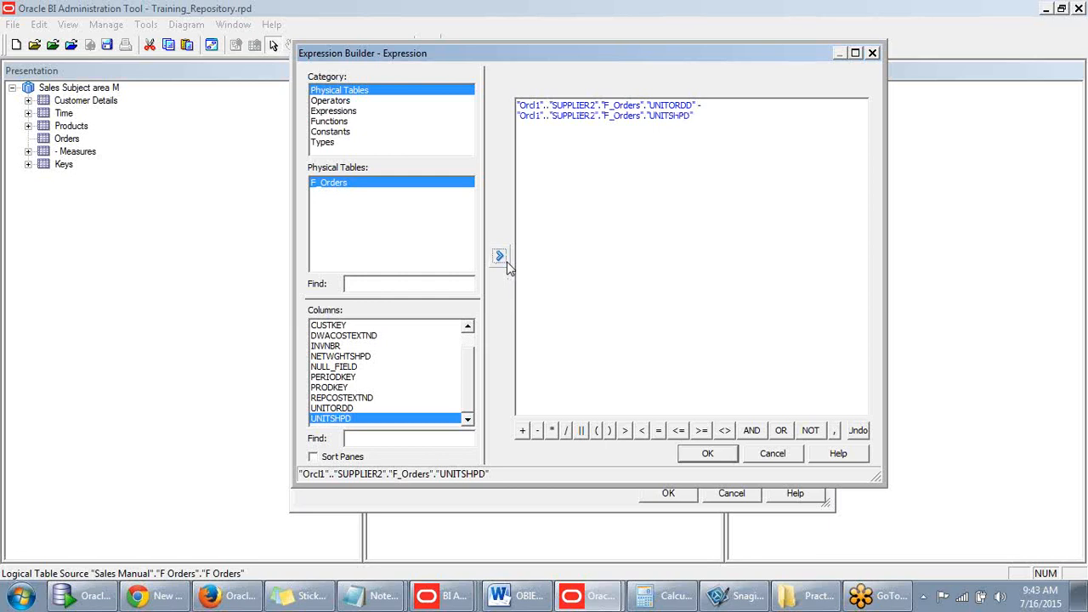
pyautogui.click(709, 454)
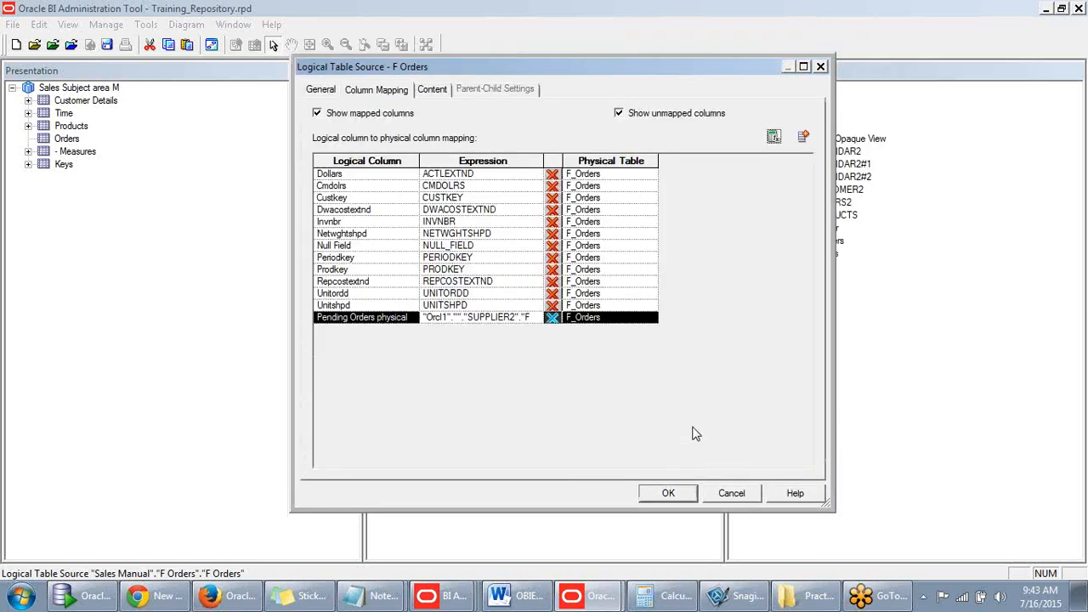
pyautogui.click(669, 494)
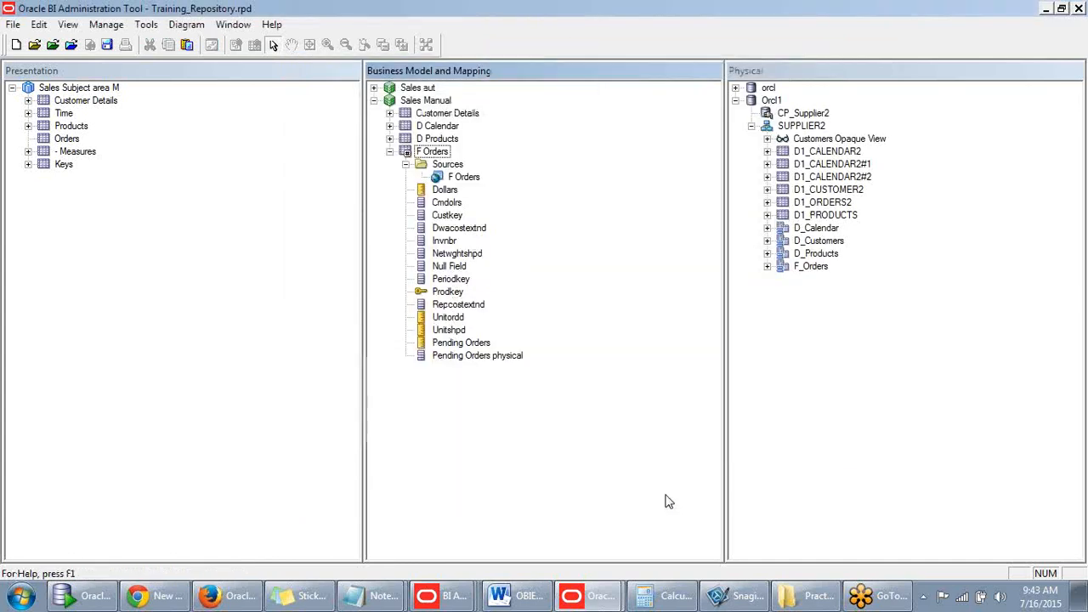
# - Expand the physical F_Orders table's columns and assign a default aggregation rule to the Pending Orders physical logical column
pyautogui.click(502, 361)
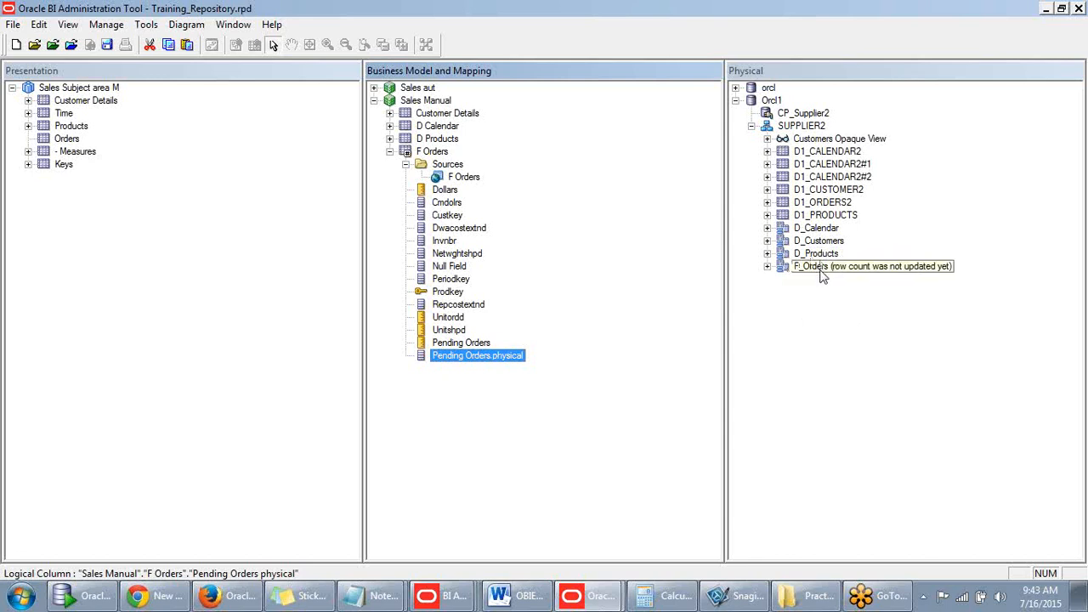
pyautogui.doubleClick(784, 267)
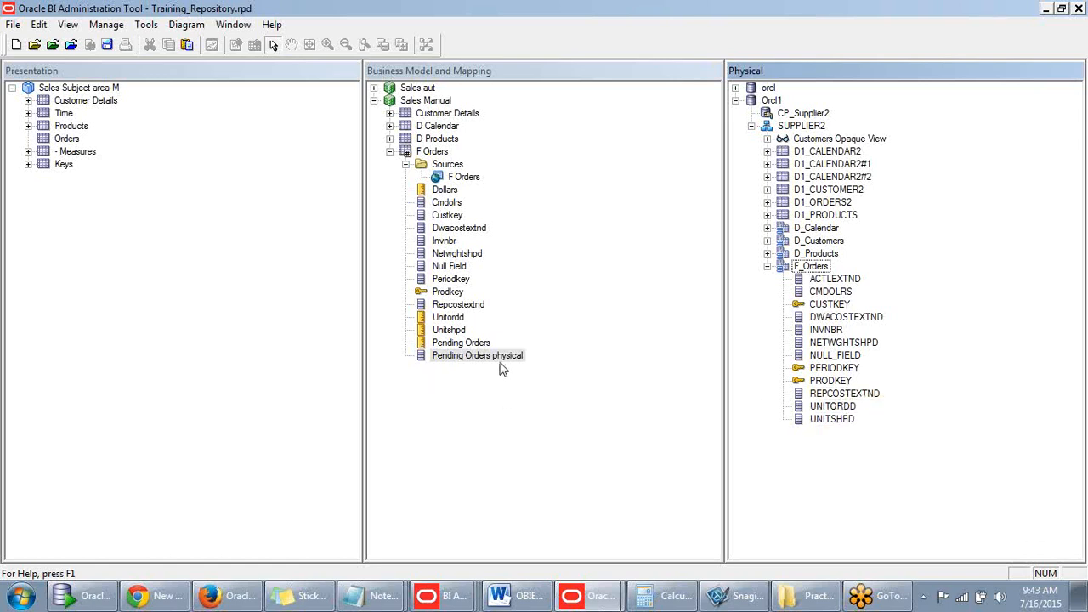
pyautogui.doubleClick(458, 357)
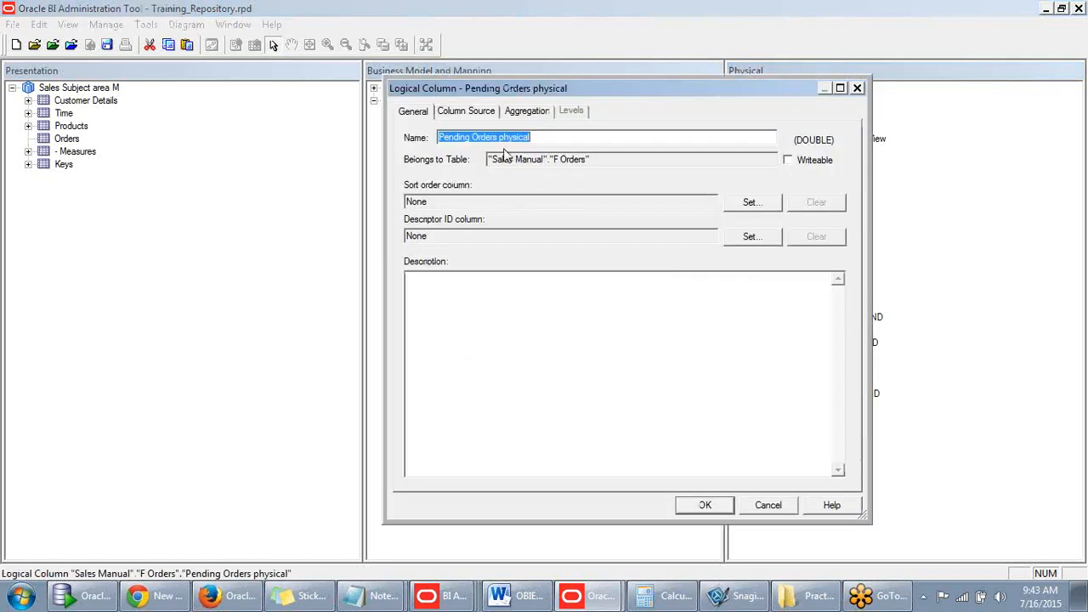
pyautogui.click(528, 112)
pyautogui.click(532, 161)
pyautogui.click(535, 189)
pyautogui.click(691, 506)
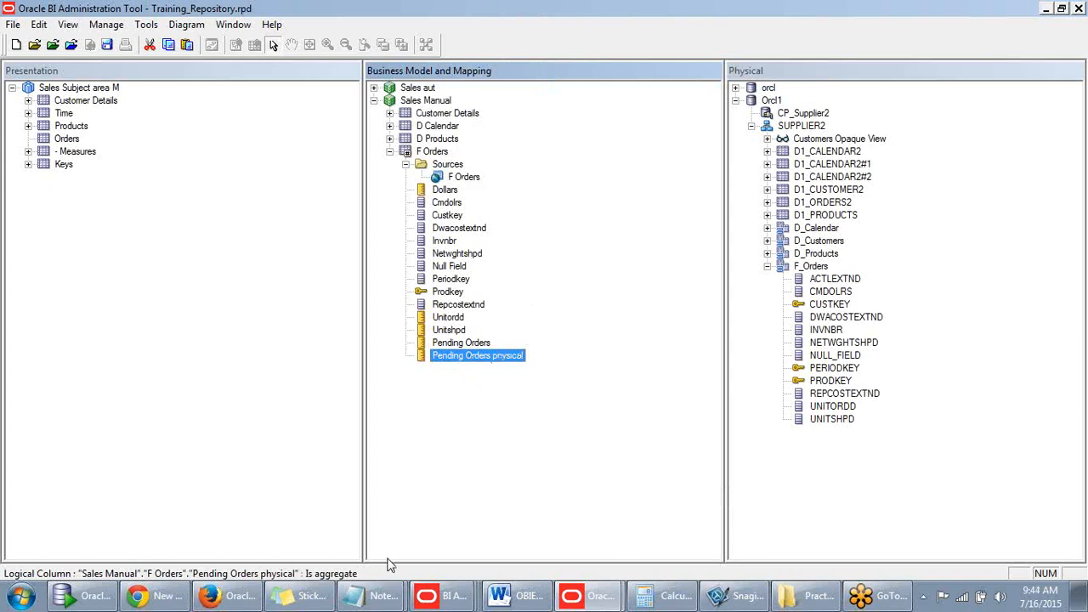
# - Switch to the untitled Notepad notes, highlight "based on physical columns.", and minimize the notes while keeping them unsaved
pyautogui.click(380, 599)
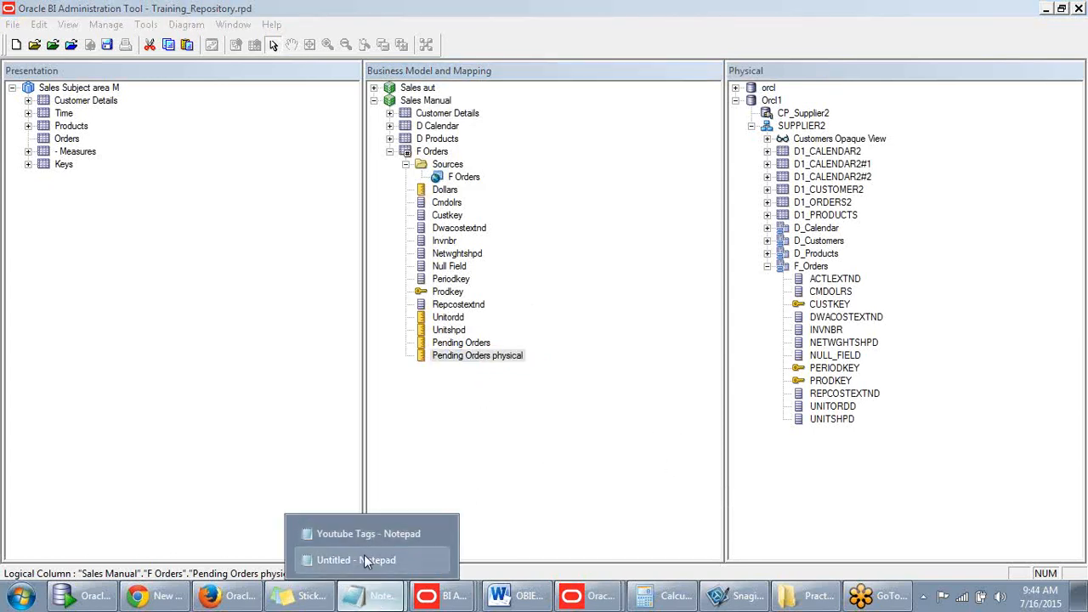
pyautogui.click(364, 558)
pyautogui.moveTo(322, 264); pyautogui.dragTo(149, 271)
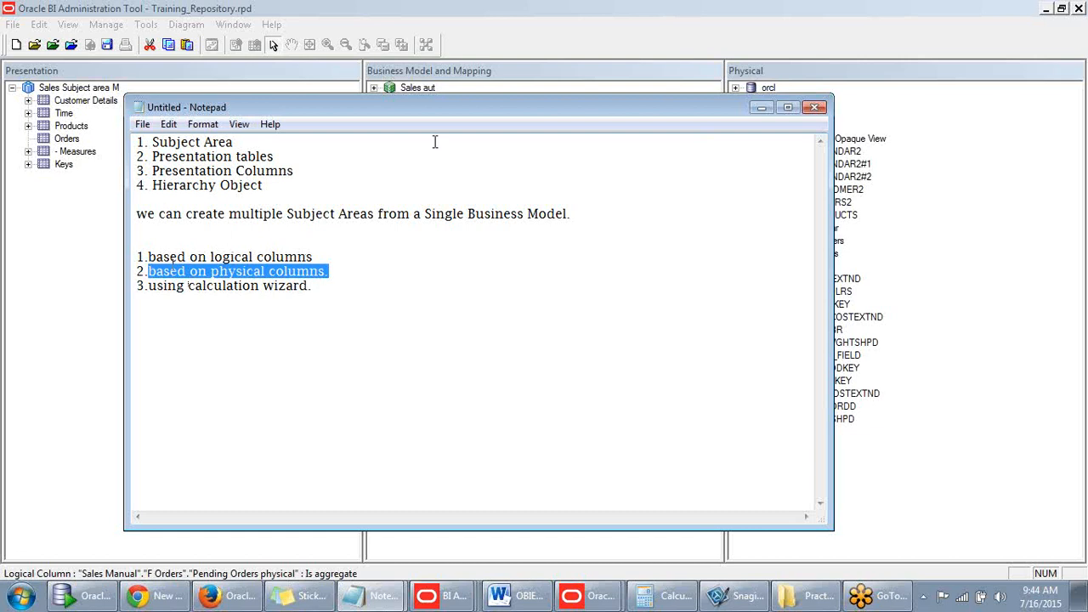
pyautogui.click(819, 110)
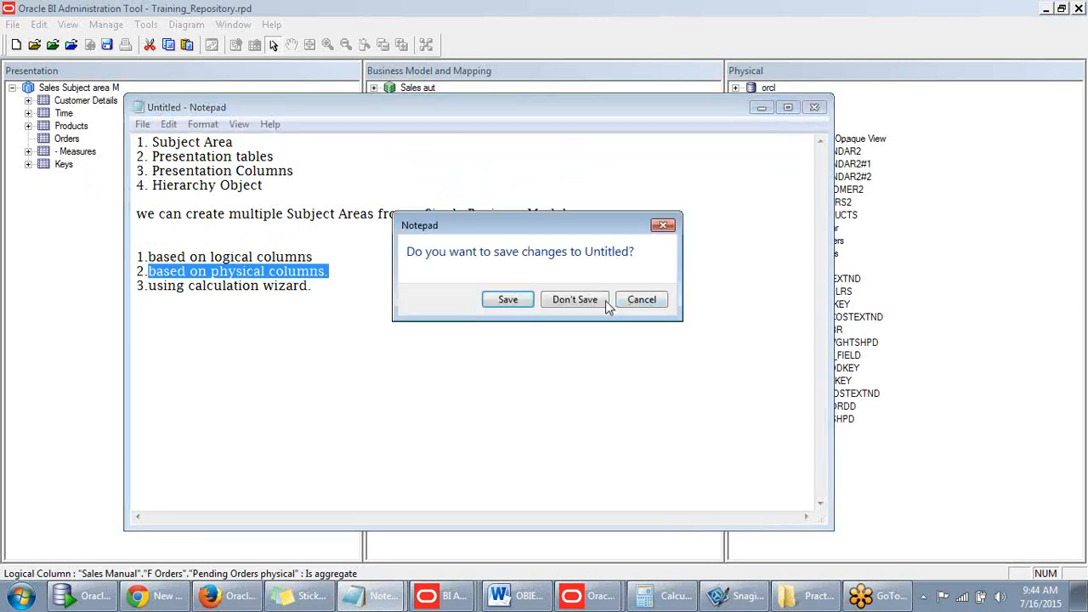
pyautogui.click(641, 299)
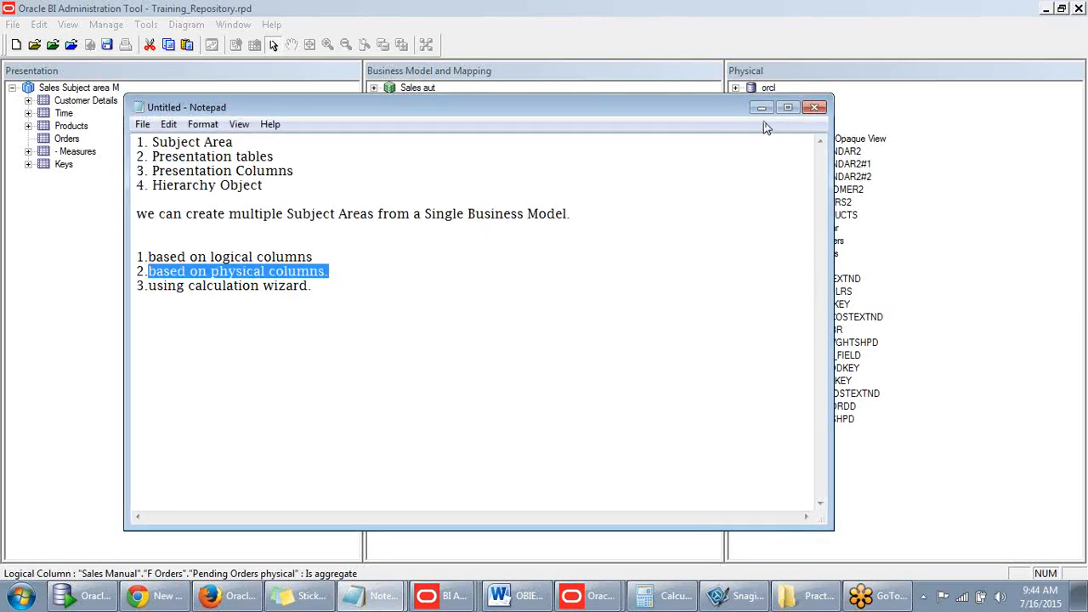
pyautogui.click(761, 108)
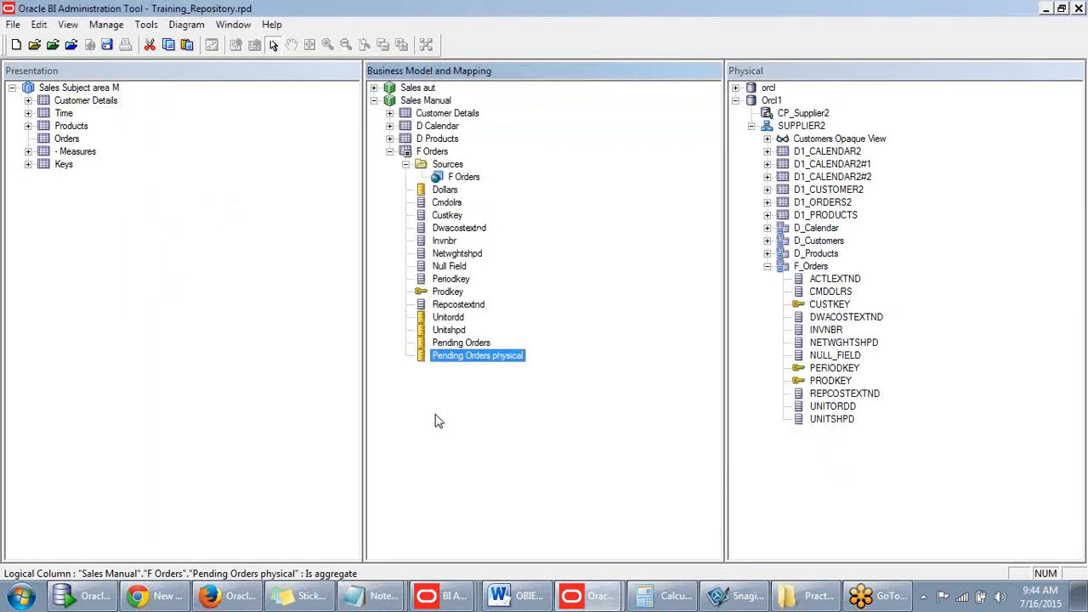
# - Start the Calculation Wizard on the Unitordd column of F Orders
pyautogui.click(455, 398)
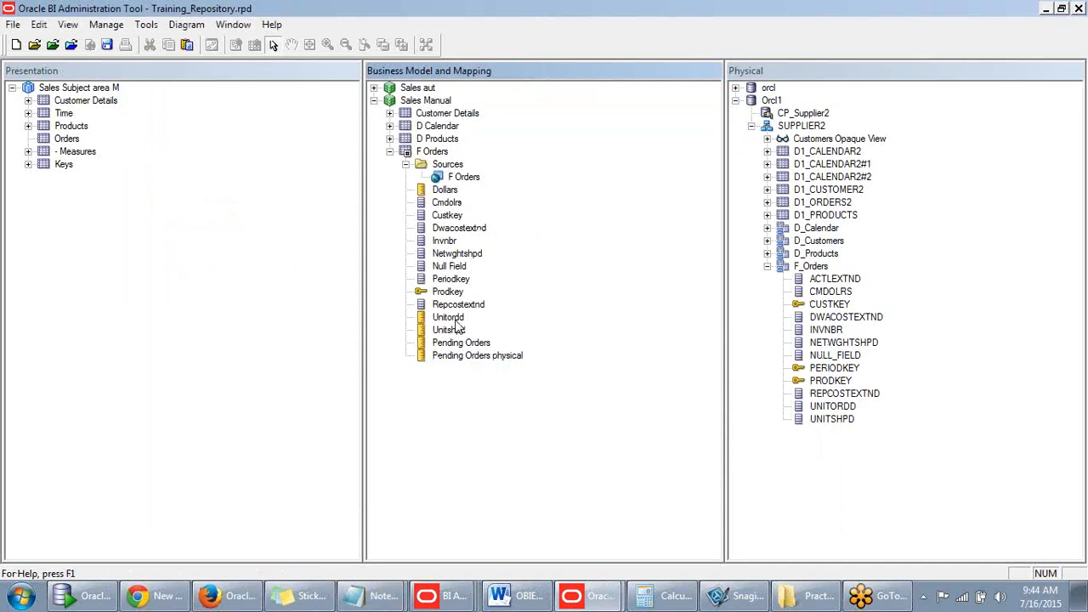
pyautogui.click(453, 318)
pyautogui.click(455, 383)
pyautogui.click(452, 319)
pyautogui.click(451, 331)
pyautogui.click(452, 320)
pyautogui.rightClick(451, 322)
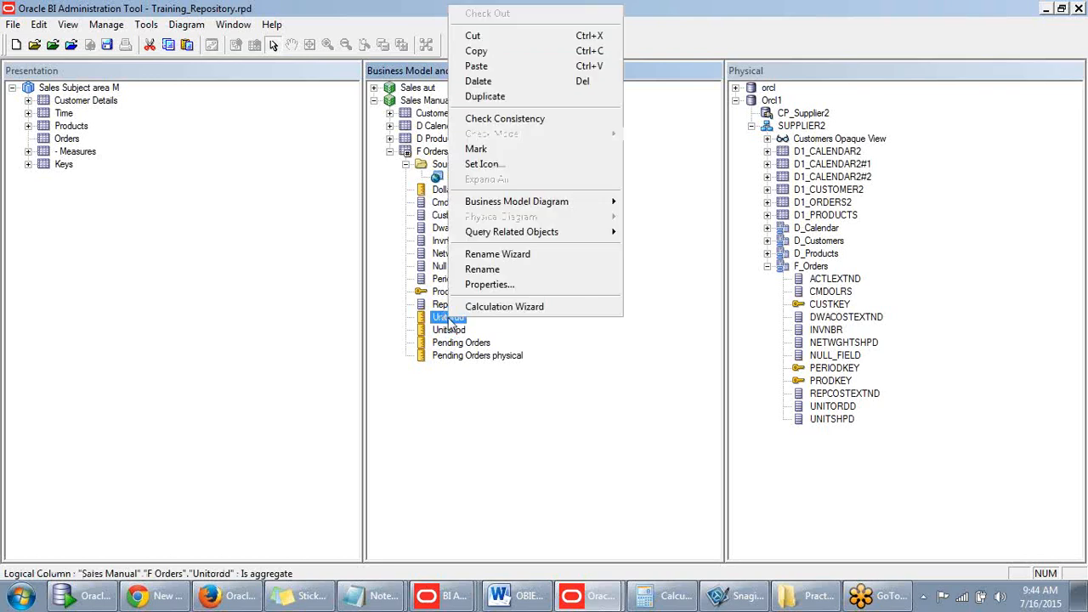
pyautogui.click(493, 308)
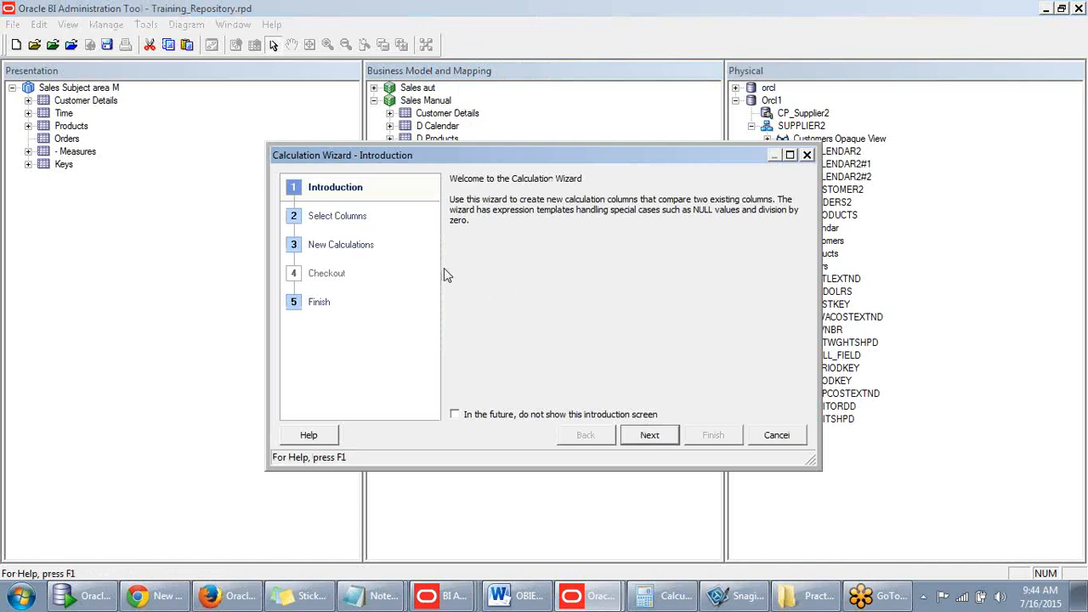
# - Pass the wizard's introduction, choose Unitshpd from F Orders as the comparison column, and enlarge the wizard window
pyautogui.click(650, 436)
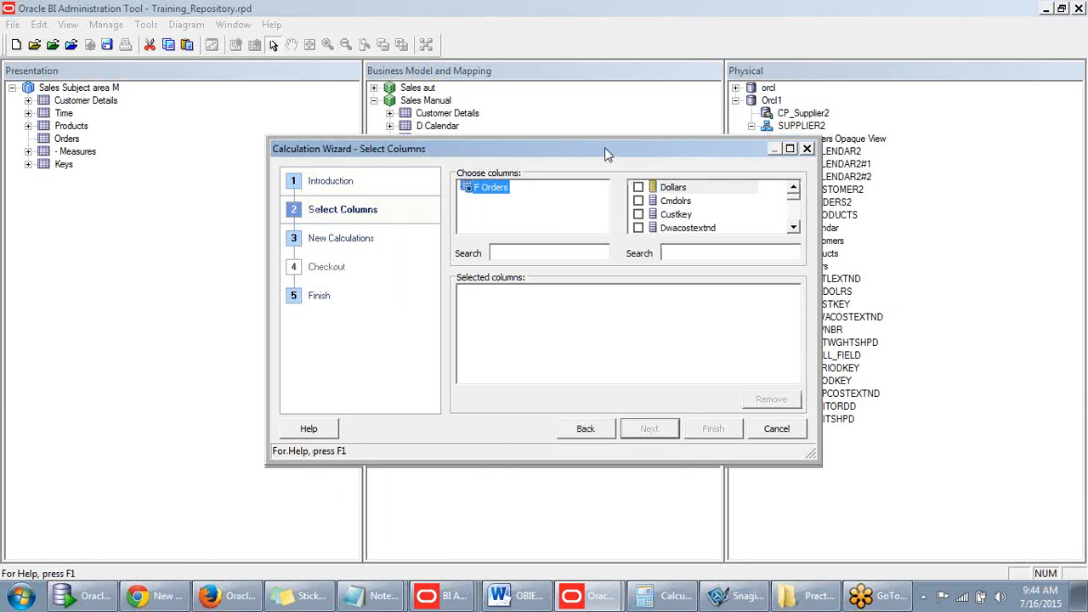
pyautogui.moveTo(607, 154); pyautogui.dragTo(609, 125)
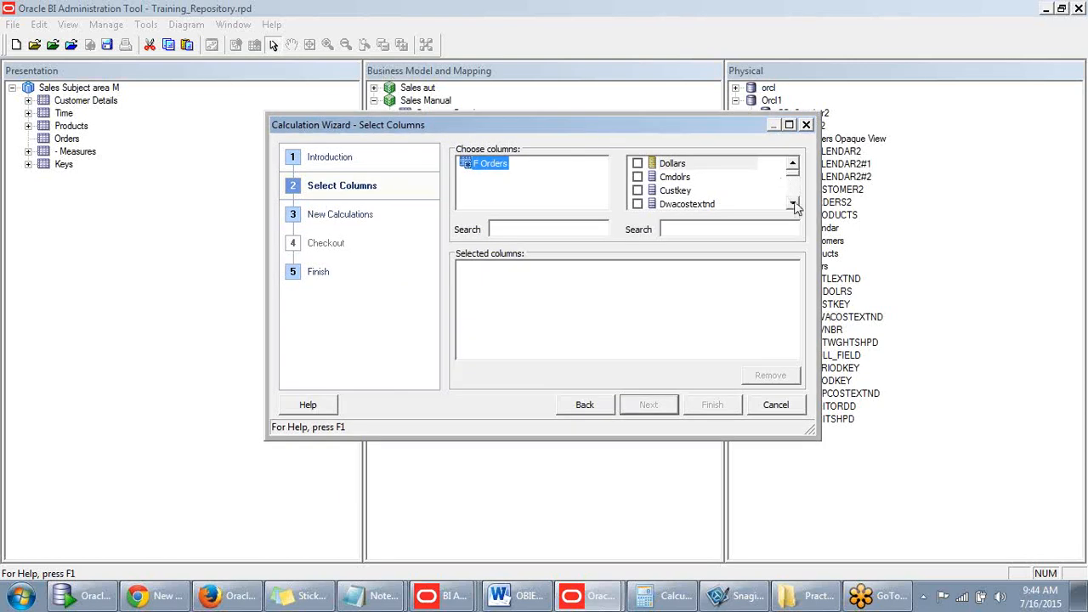
pyautogui.click(793, 205)
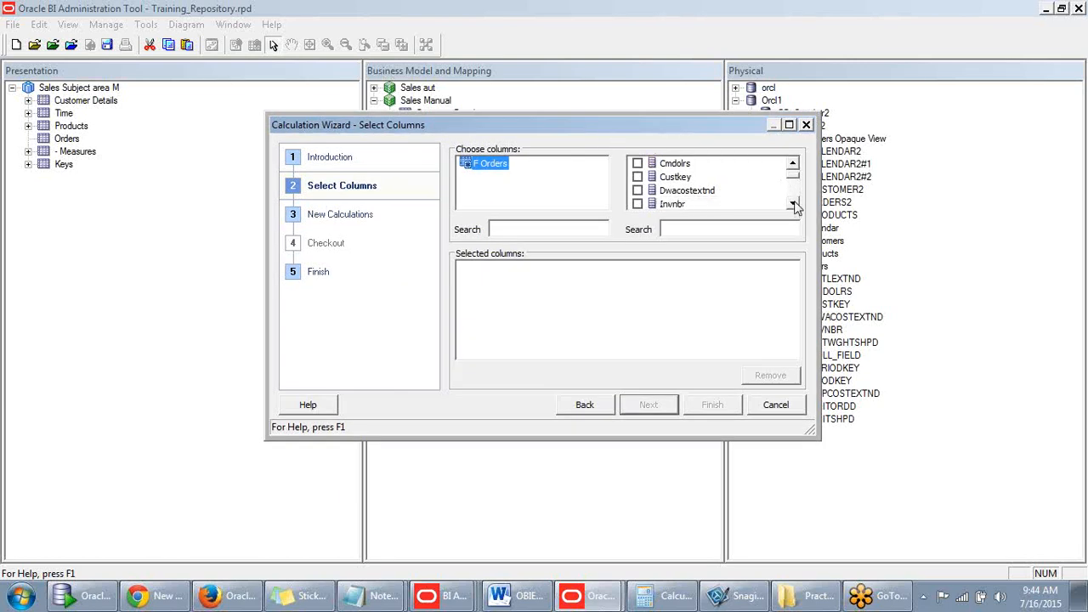
pyautogui.click(793, 205)
pyautogui.click(792, 205)
pyautogui.click(793, 205)
pyautogui.click(792, 205)
pyautogui.click(793, 205)
pyautogui.click(793, 205)
pyautogui.click(793, 205)
pyautogui.click(792, 205)
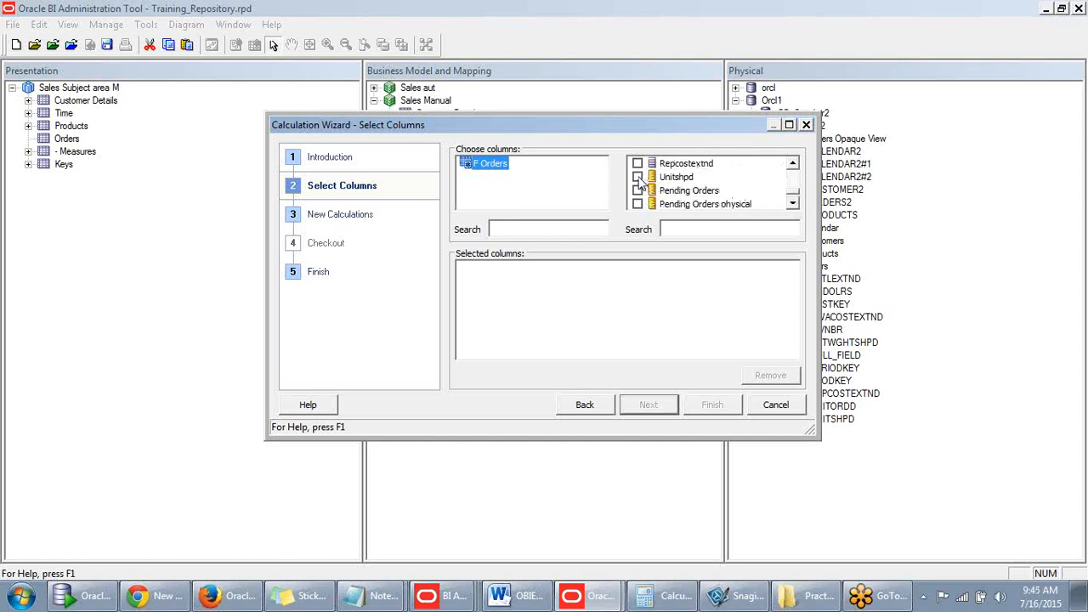
pyautogui.click(638, 177)
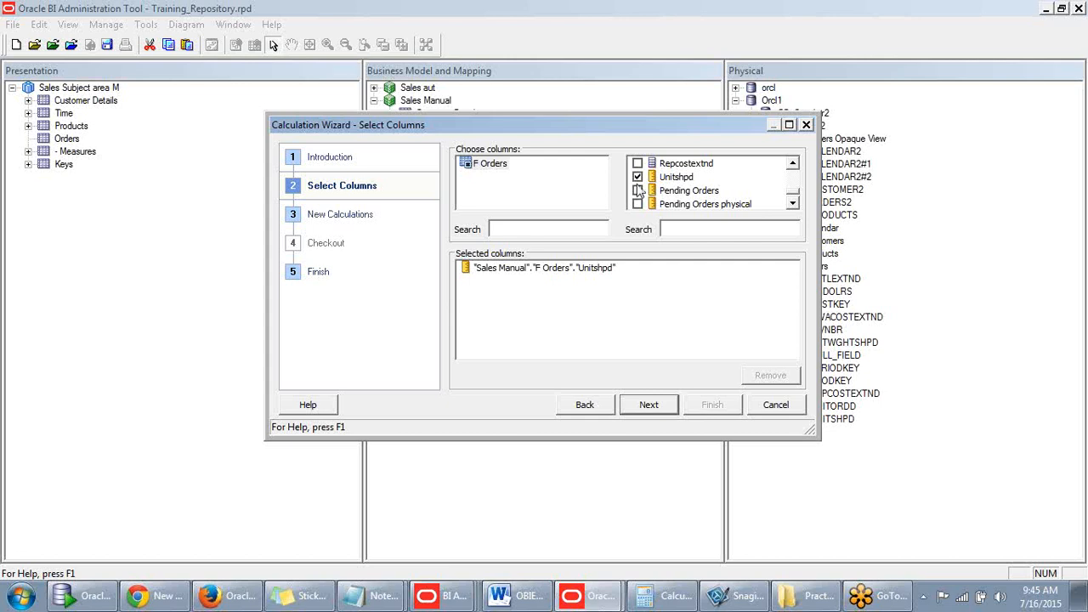
pyautogui.moveTo(668, 128); pyautogui.dragTo(536, 32)
pyautogui.moveTo(680, 337); pyautogui.dragTo(909, 511)
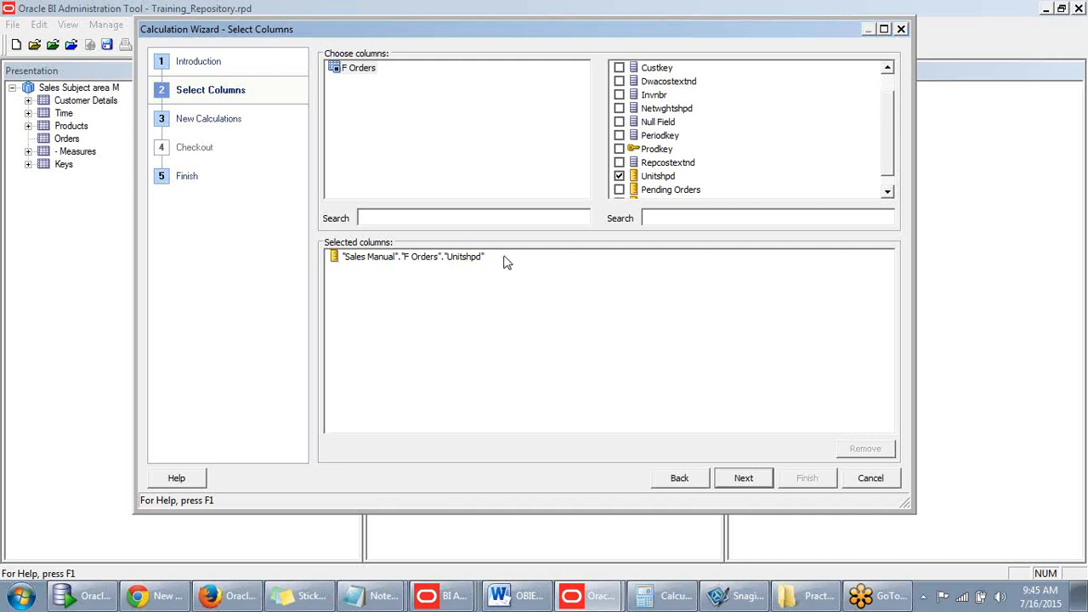
# - Proceed to the new calculations and exclude Percent Change, leaving only Change selected for comparing Unitordd with Unitshpd
pyautogui.click(754, 479)
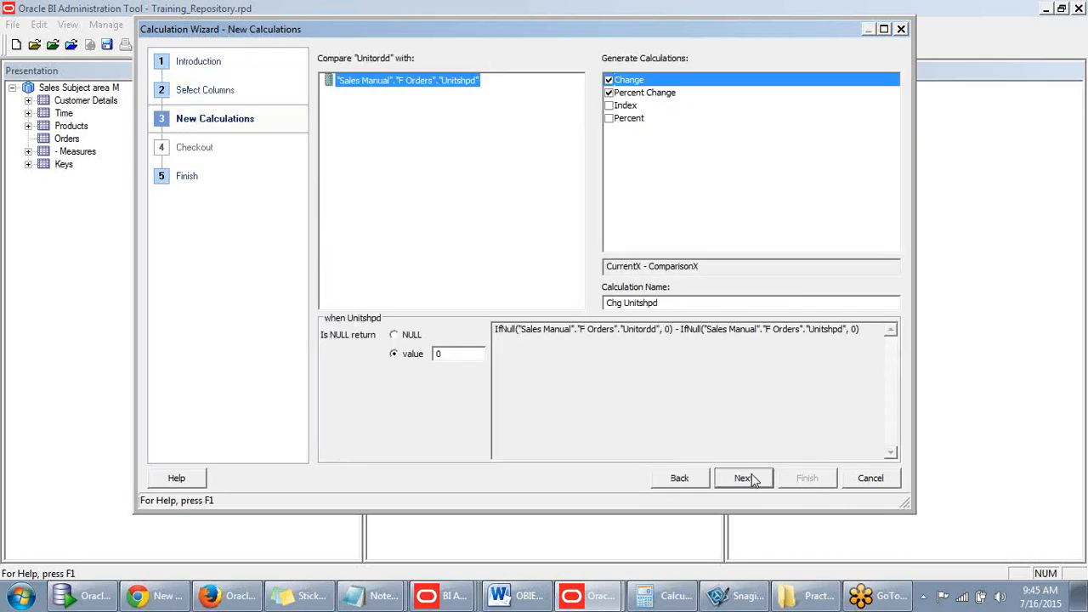
pyautogui.click(609, 92)
pyautogui.click(609, 94)
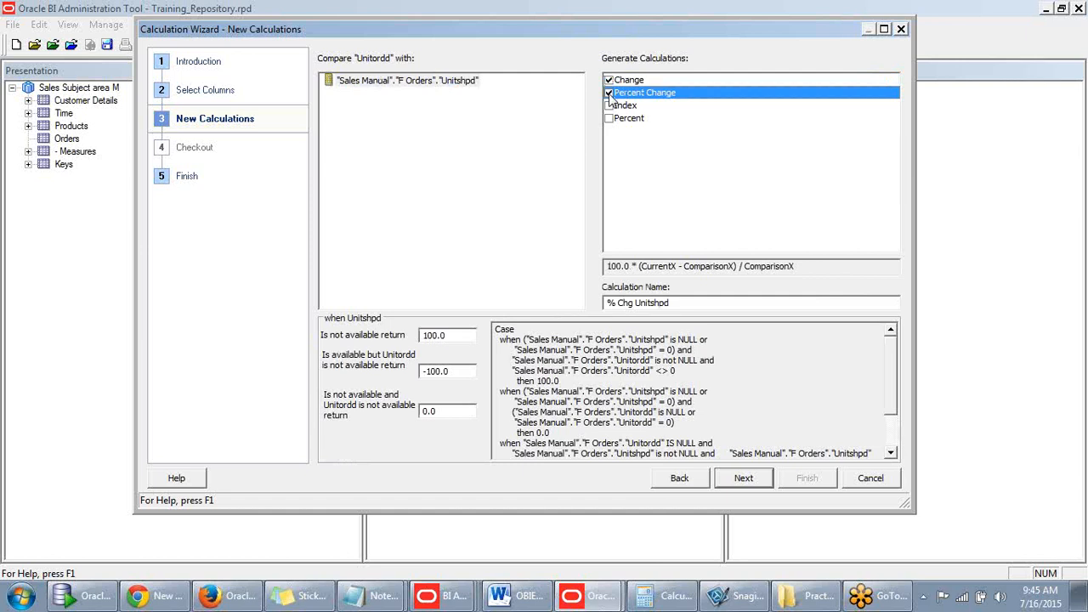
pyautogui.click(609, 93)
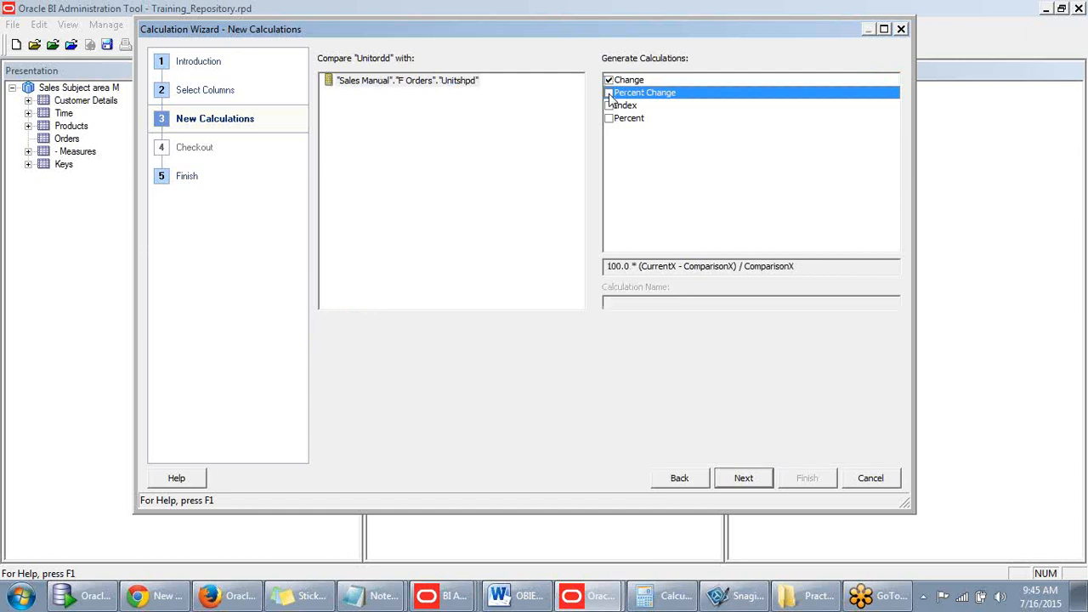
# - Preview the Percent Change settings, exclude it again, review the calculations the wizard will create, and return to the new calculations
pyautogui.click(609, 94)
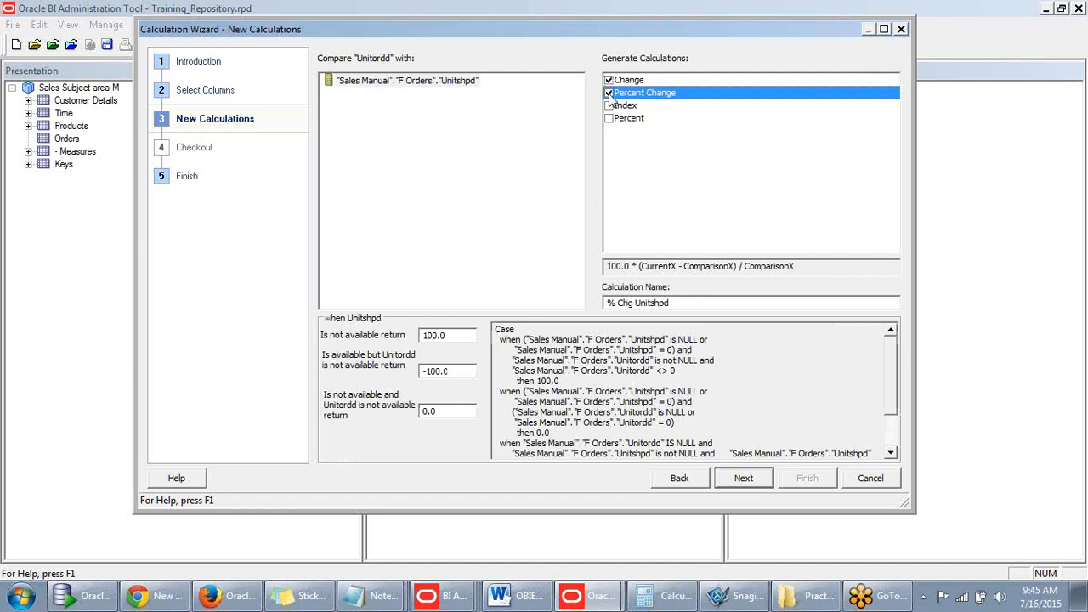
pyautogui.click(608, 94)
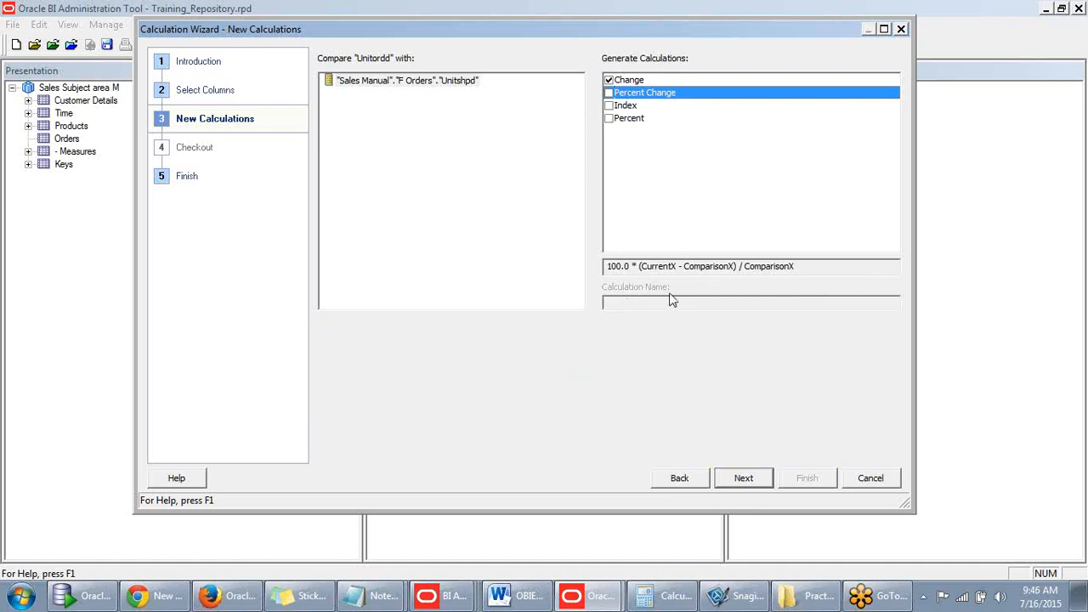
pyautogui.click(744, 479)
pyautogui.click(681, 480)
pyautogui.click(743, 478)
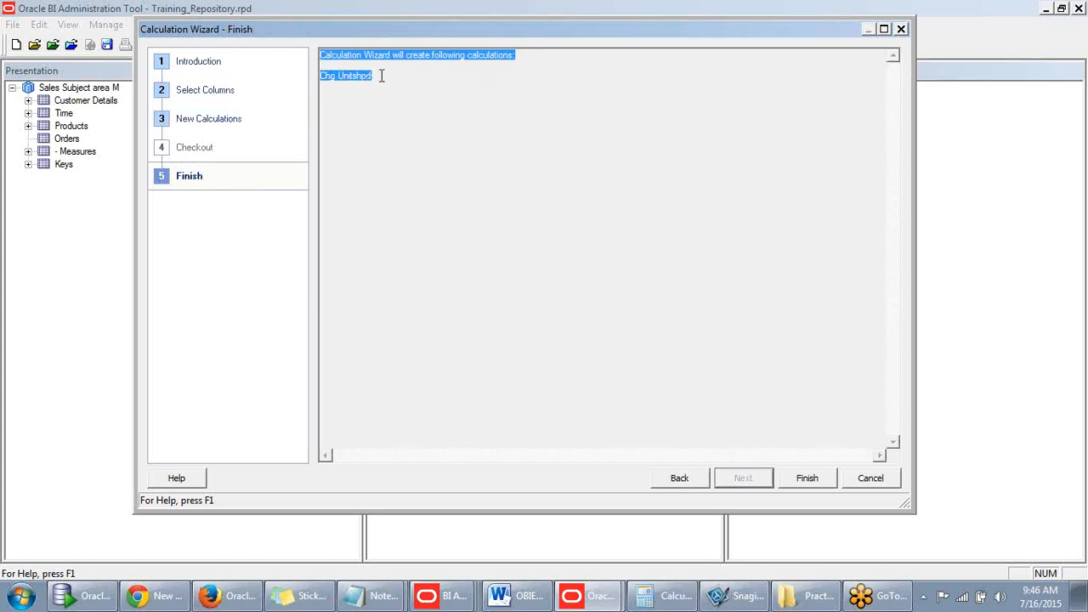
pyautogui.click(334, 76)
pyautogui.moveTo(336, 75); pyautogui.dragTo(322, 75)
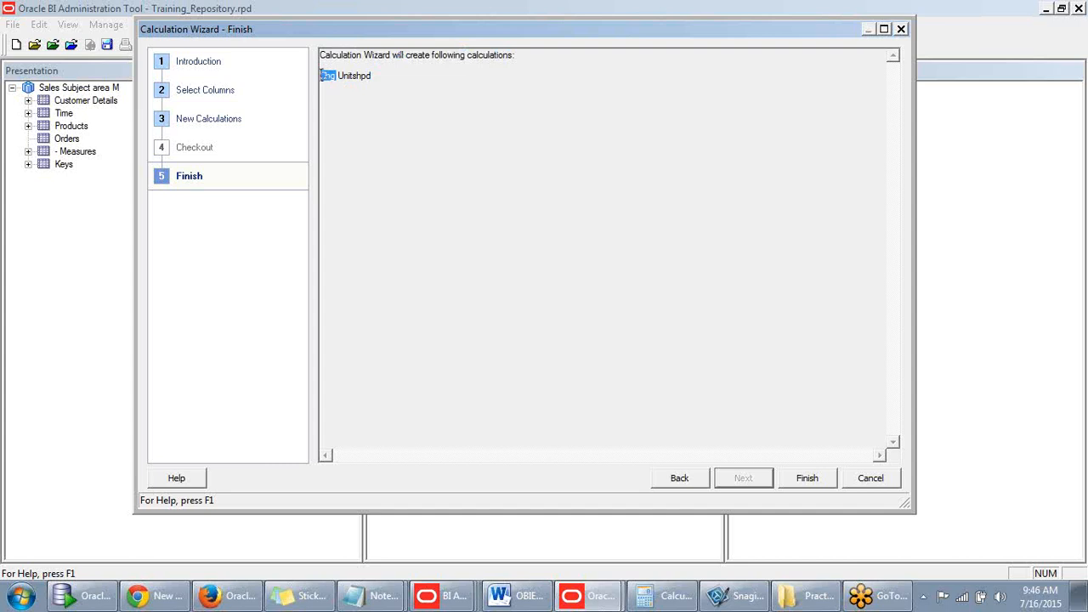
pyautogui.click(373, 76)
pyautogui.click(686, 477)
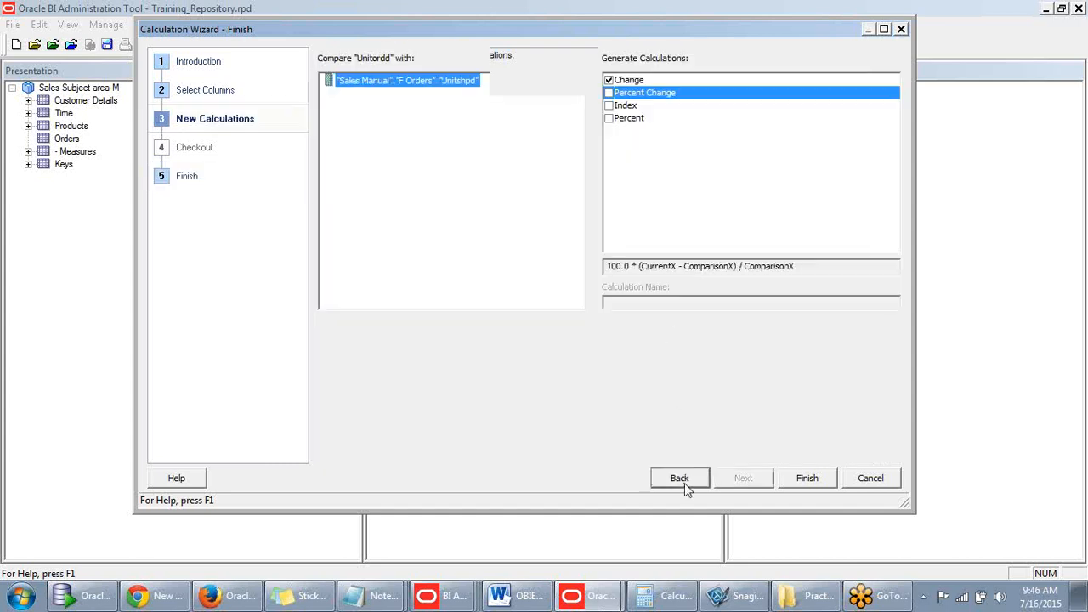
# - Try including Percent Change with the calculation name Pending Orders, and exclude it again
pyautogui.click(609, 92)
pyautogui.click(614, 303)
pyautogui.press('BackSpace')
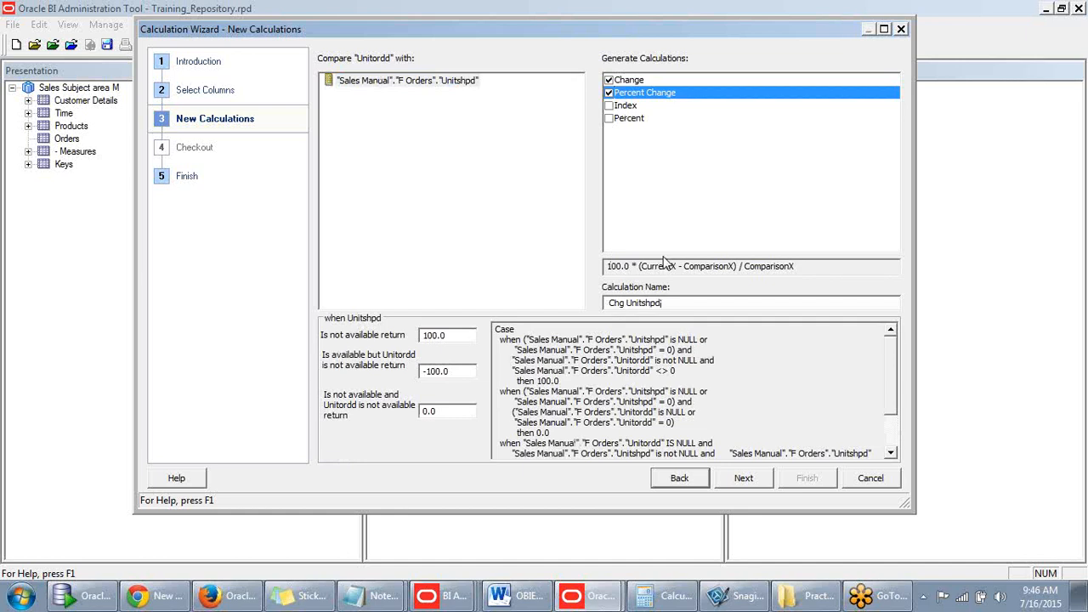
pyautogui.press('BackSpace')
pyautogui.press('BackSpace')
pyautogui.press('BackSpace')
pyautogui.press('BackSpace')
pyautogui.press('BackSpace')
pyautogui.press('BackSpace')
pyautogui.press('BackSpace')
pyautogui.press('BackSpace')
pyautogui.press('BackSpace')
pyautogui.press('BackSpace')
pyautogui.press('BackSpace')
pyautogui.press('BackSpace')
pyautogui.write('Pending Ordrs')
pyautogui.press('BackSpace')
pyautogui.press('BackSpace')
pyautogui.press('BackSpace')
pyautogui.write('ders')
pyautogui.click(608, 92)
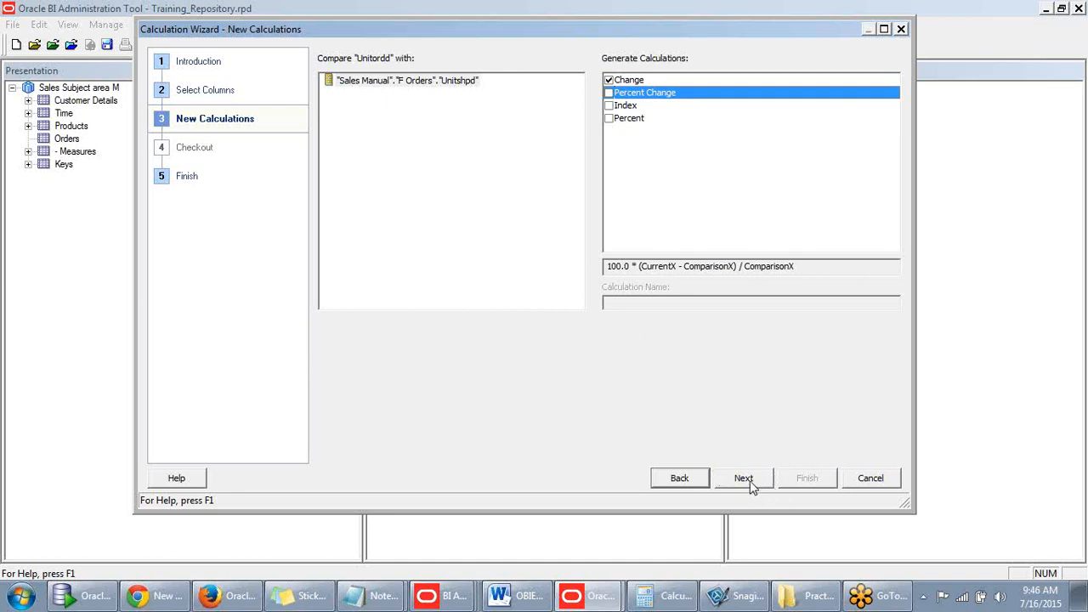
# - Preview the Percent and Change calculations, leaving only Change selected
pyautogui.click(608, 118)
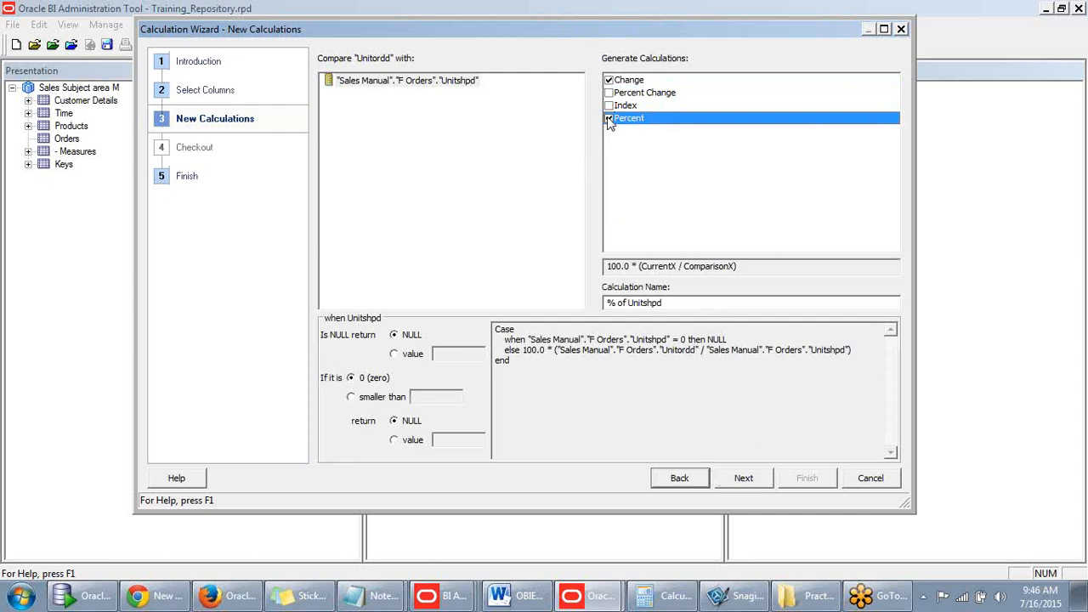
pyautogui.click(608, 119)
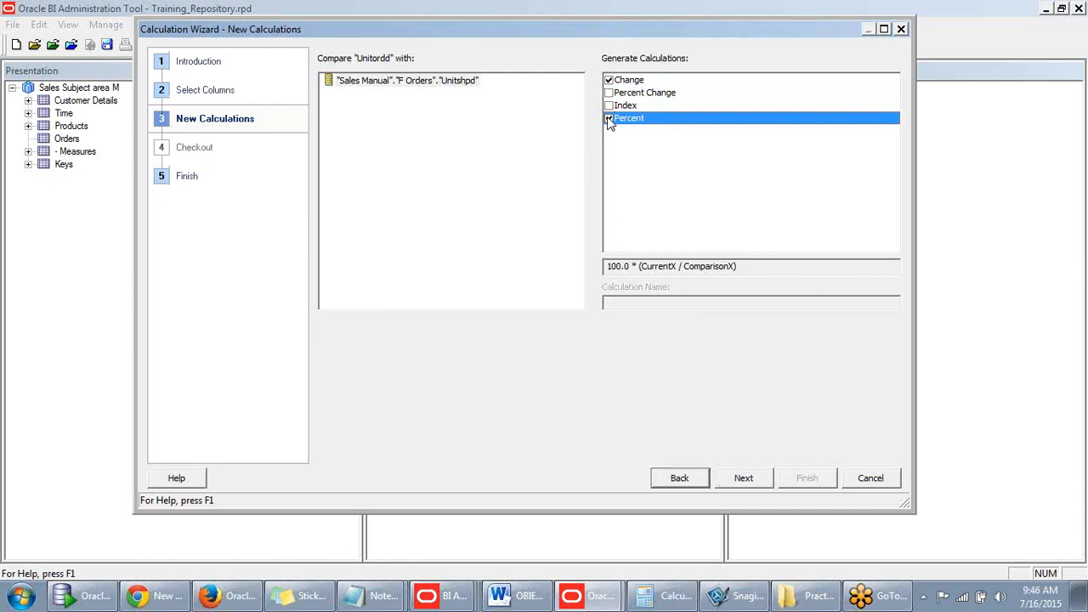
pyautogui.click(609, 81)
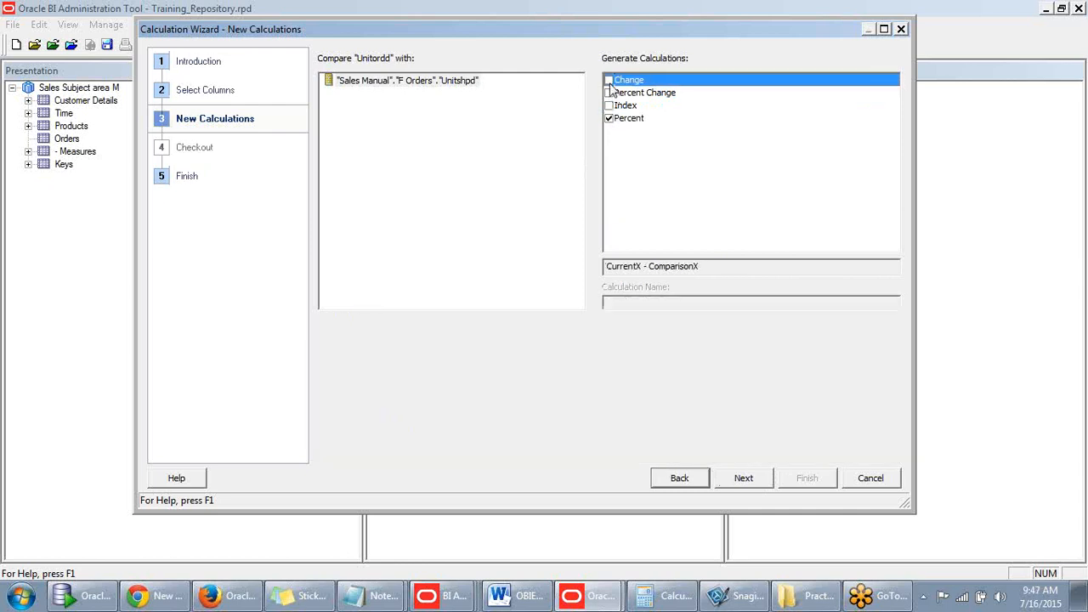
pyautogui.click(609, 82)
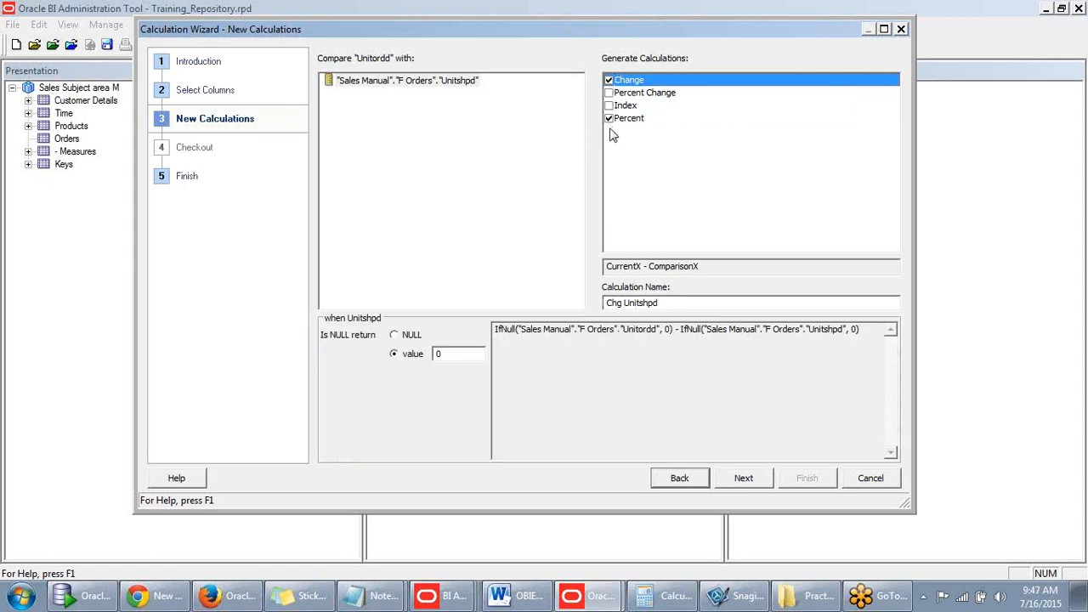
pyautogui.click(610, 120)
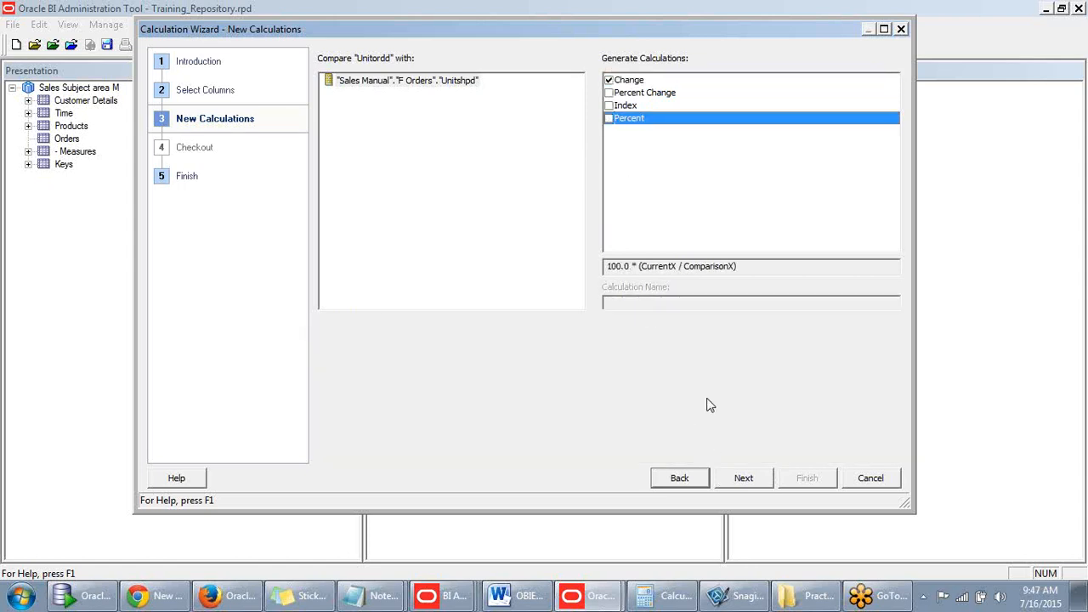
# - Proceed to the wizard's summary, highlight Chg Unitshpd, and finish creating the calculation
pyautogui.click(744, 478)
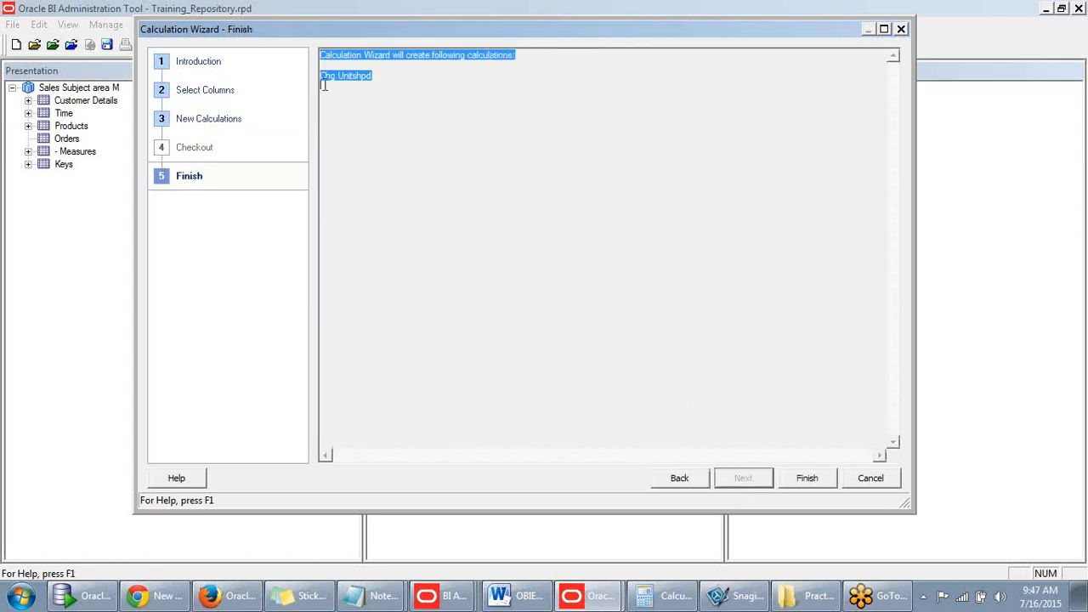
pyautogui.click(347, 66)
pyautogui.moveTo(374, 75); pyautogui.dragTo(310, 75)
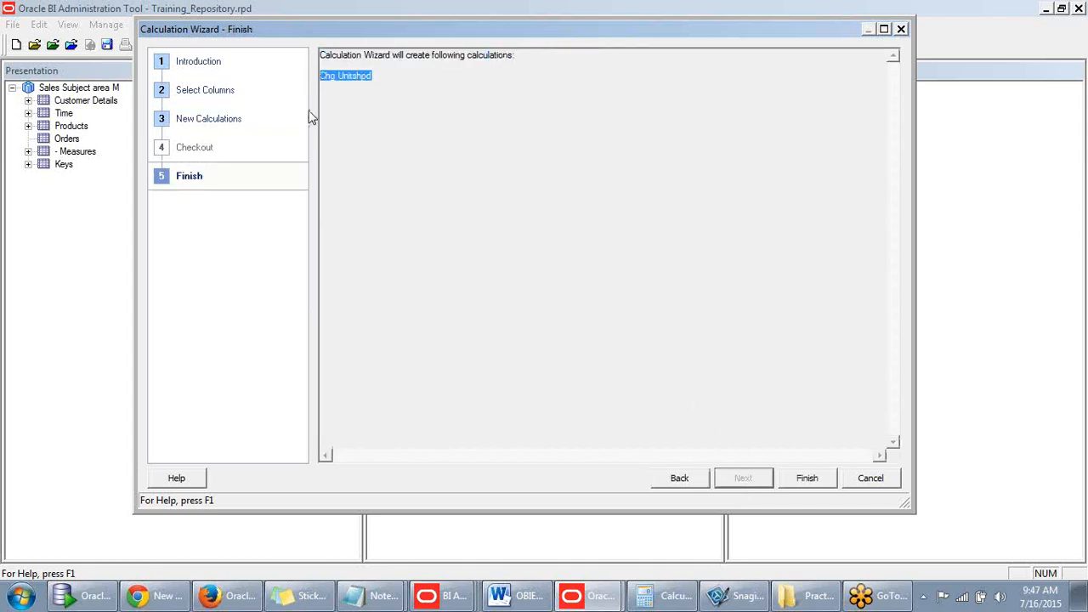
pyautogui.click(378, 80)
pyautogui.click(808, 479)
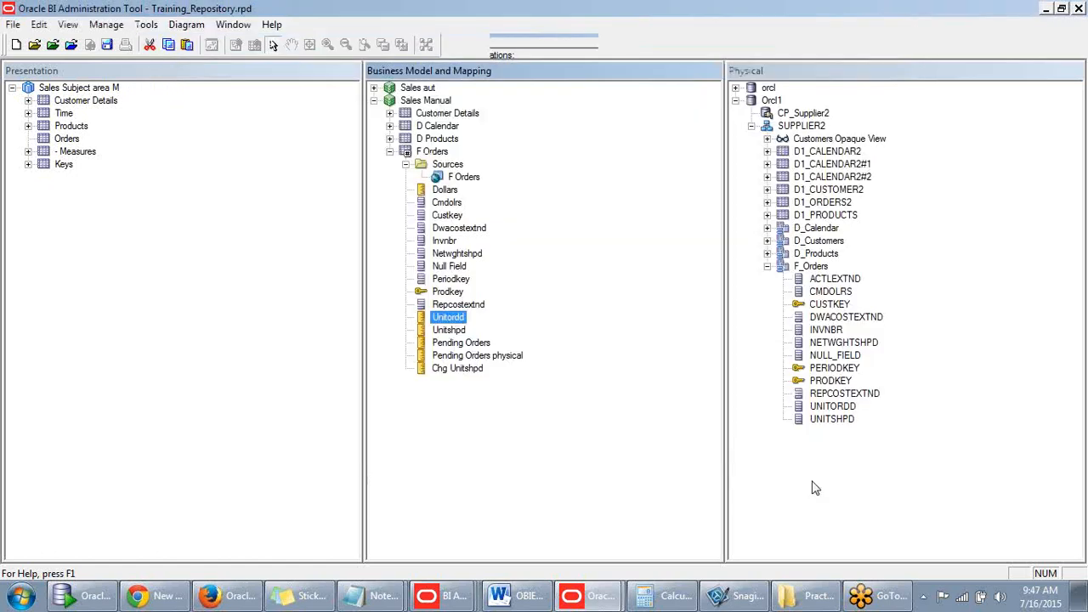
# - Rename the Chg Unitshpd column in F Orders to "Chg Unitshpd Calc Wizard."
pyautogui.click(442, 373)
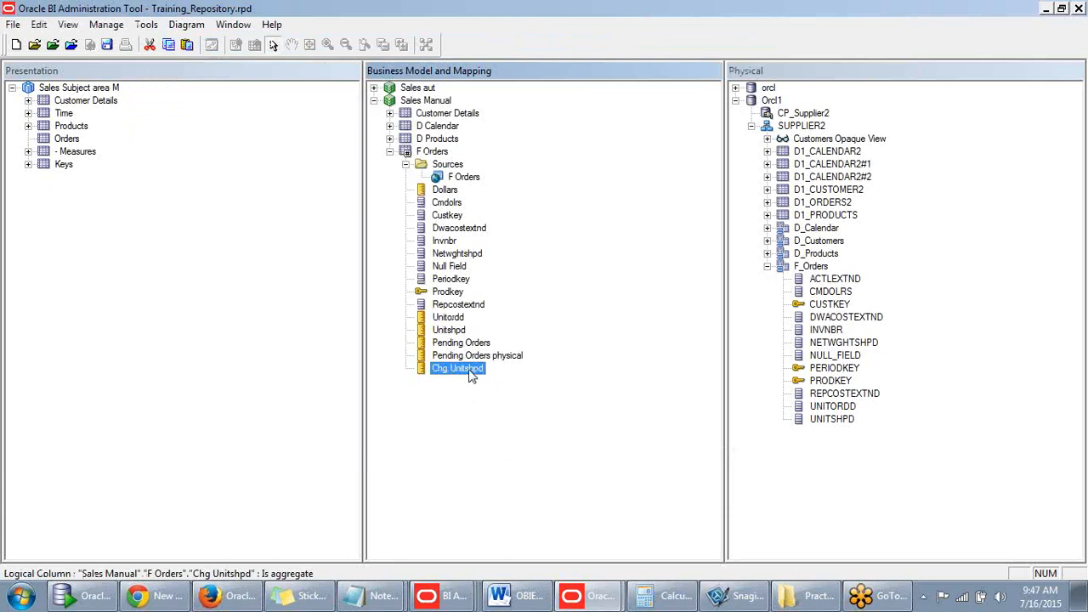
pyautogui.click(472, 372)
pyautogui.press('End')
pyautogui.write('Calc Wizard')
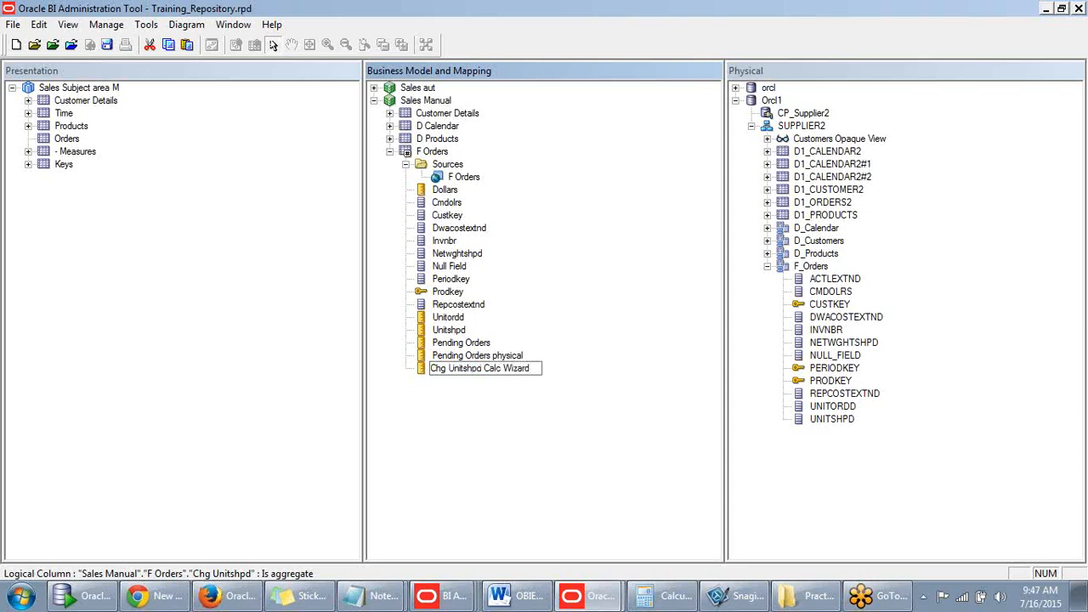
pyautogui.click(502, 389)
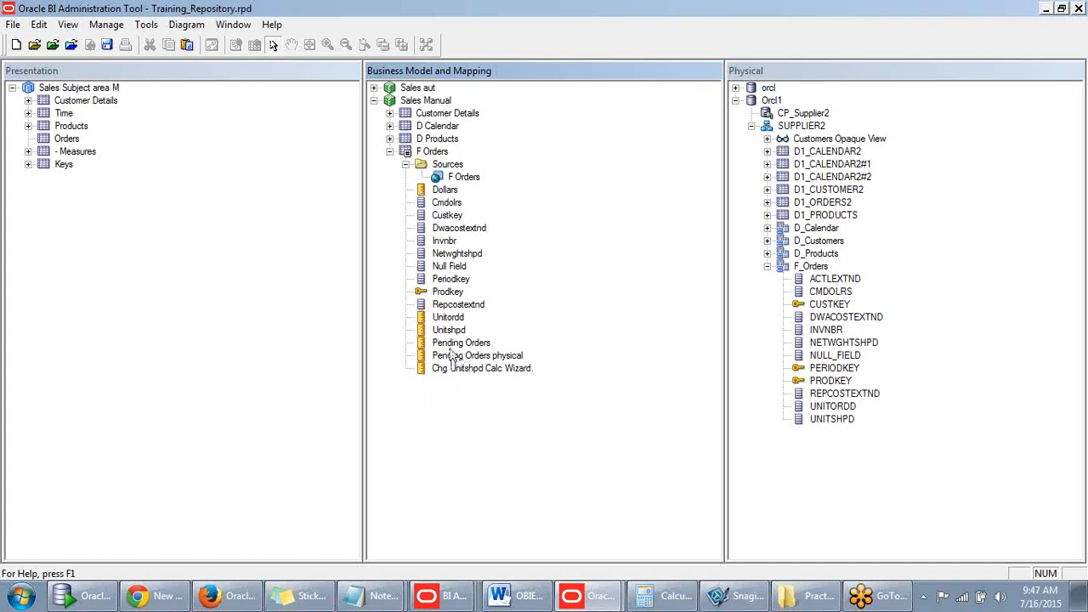
# - Highlight the Pending Orders, Pending Orders physical and Calc Wizard measures together, and clear the selection
pyautogui.click(452, 347)
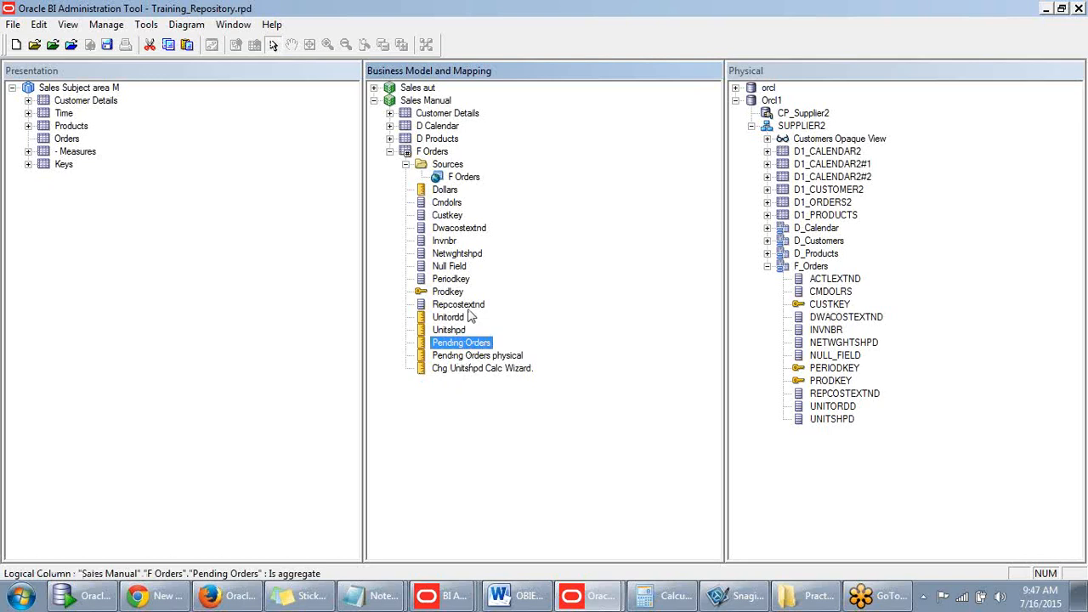
pyautogui.keyDown('ctrl'); pyautogui.click(470, 357); pyautogui.keyUp('ctrl')
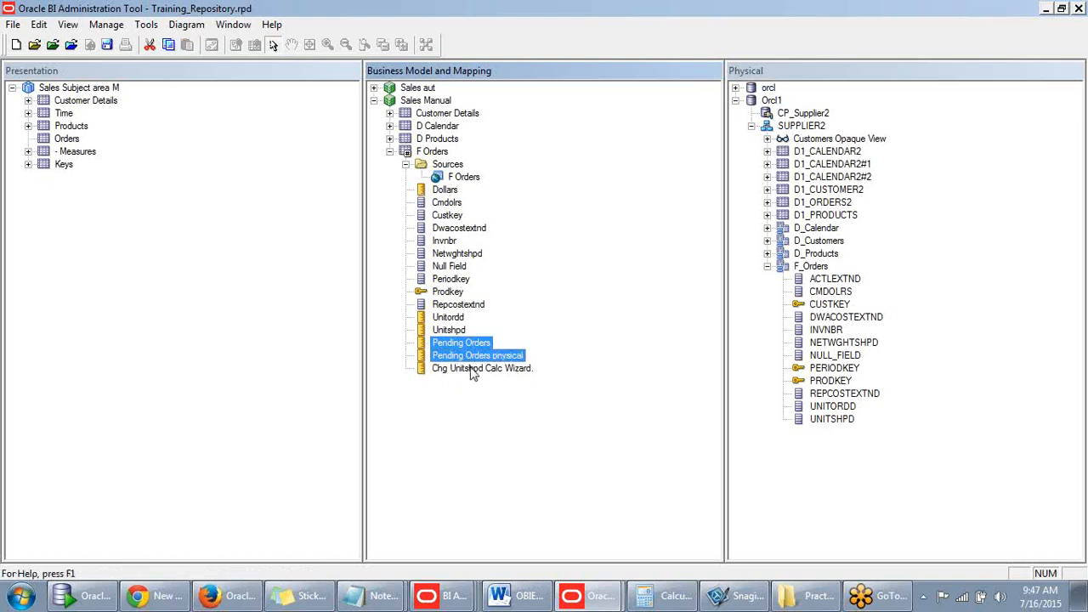
pyautogui.keyDown('ctrl'); pyautogui.click(473, 371); pyautogui.keyUp('ctrl')
pyautogui.click(478, 406)
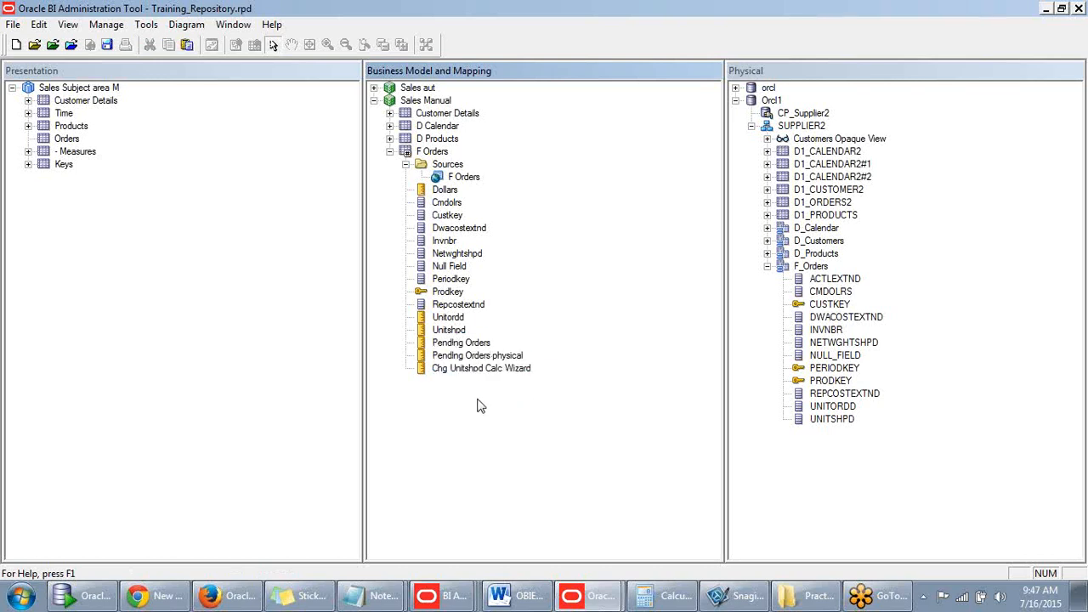
# - Switch to the untitled Notepad notes, highlight text in them, and return to the repository
pyautogui.click(366, 595)
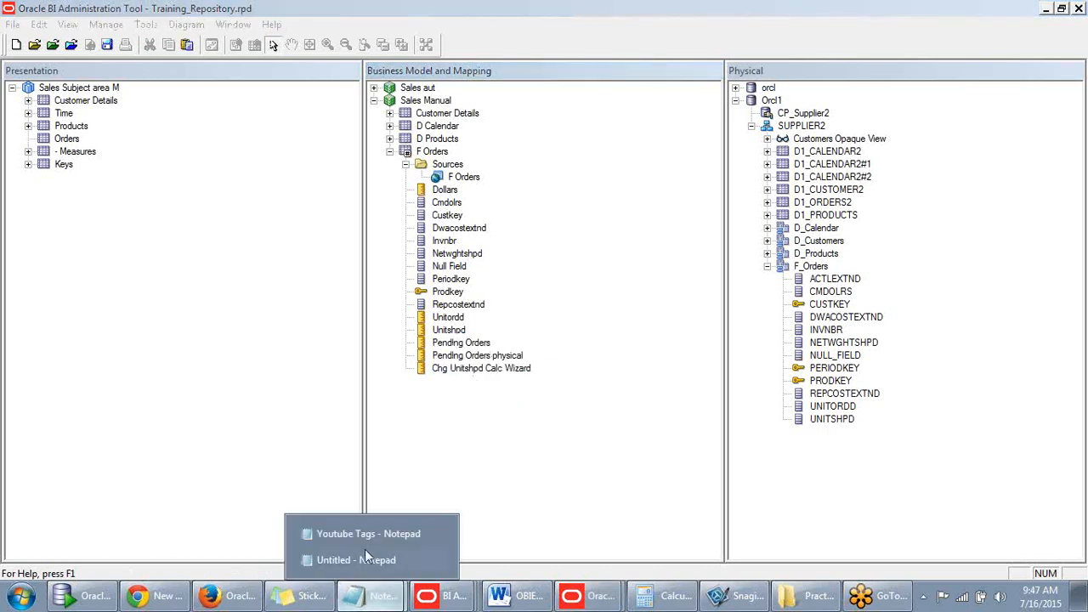
pyautogui.click(318, 289)
pyautogui.moveTo(318, 289); pyautogui.dragTo(134, 255)
pyautogui.click(762, 113)
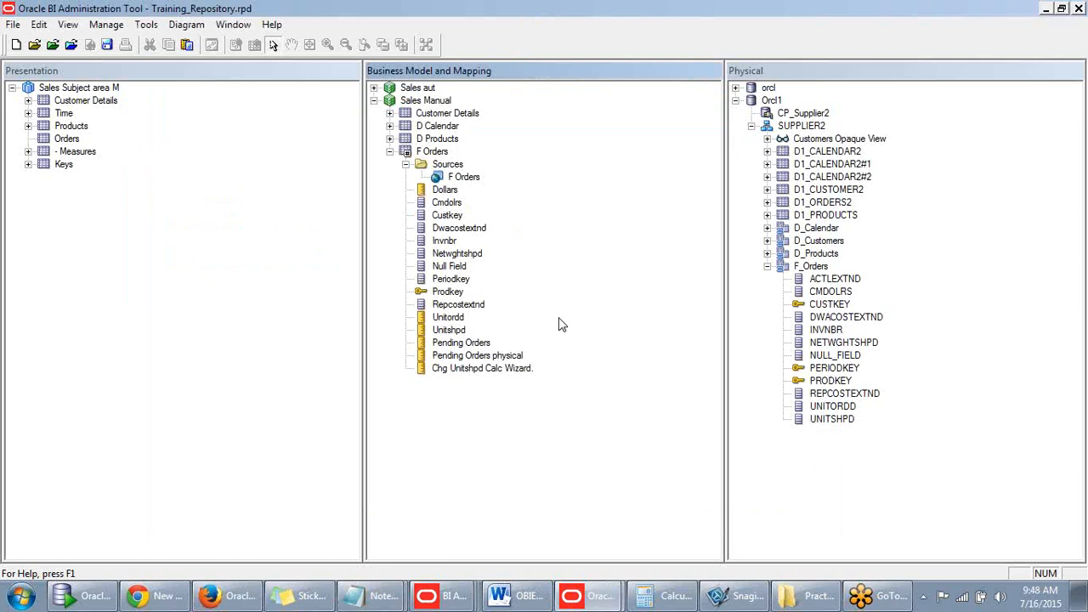